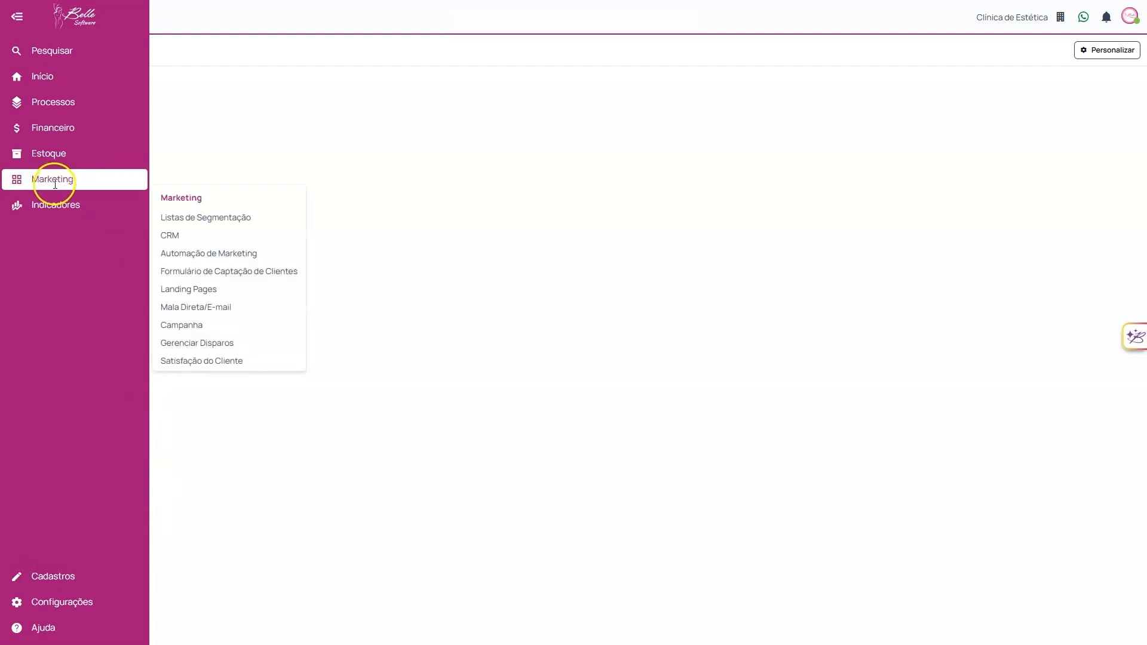
# Step: Open the WhatsApp section of Gerenciar Disparos and check the status of the integration
pyautogui.click(213, 346)
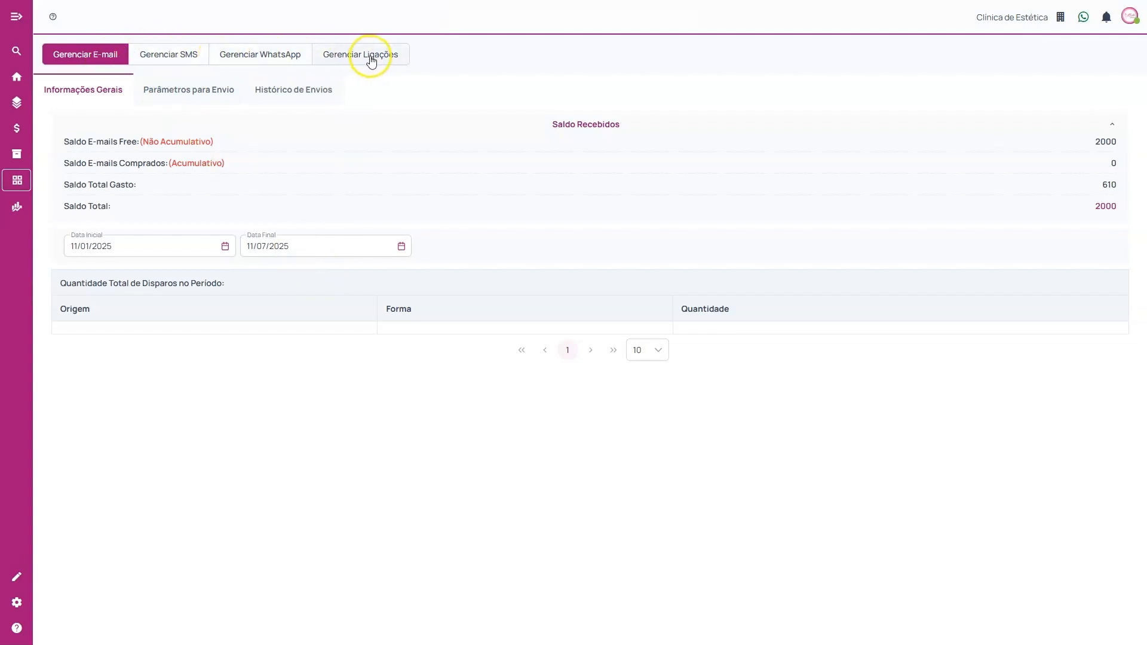
pyautogui.click(276, 58)
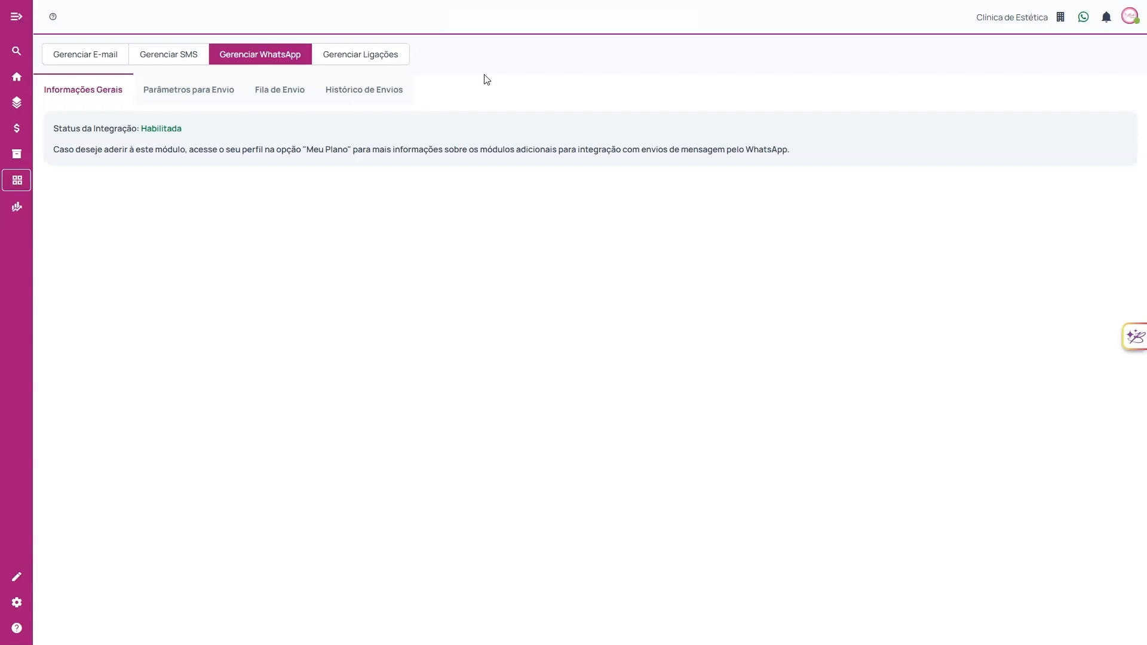
pyautogui.moveTo(76, 129); pyautogui.dragTo(207, 131)
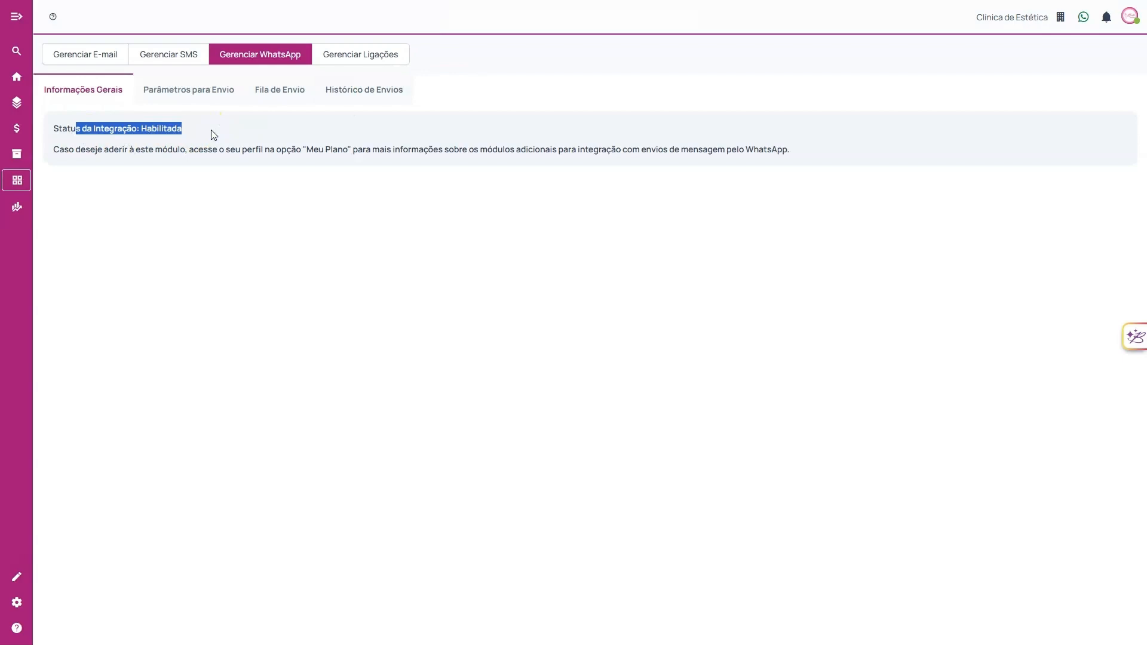
pyautogui.click(212, 131)
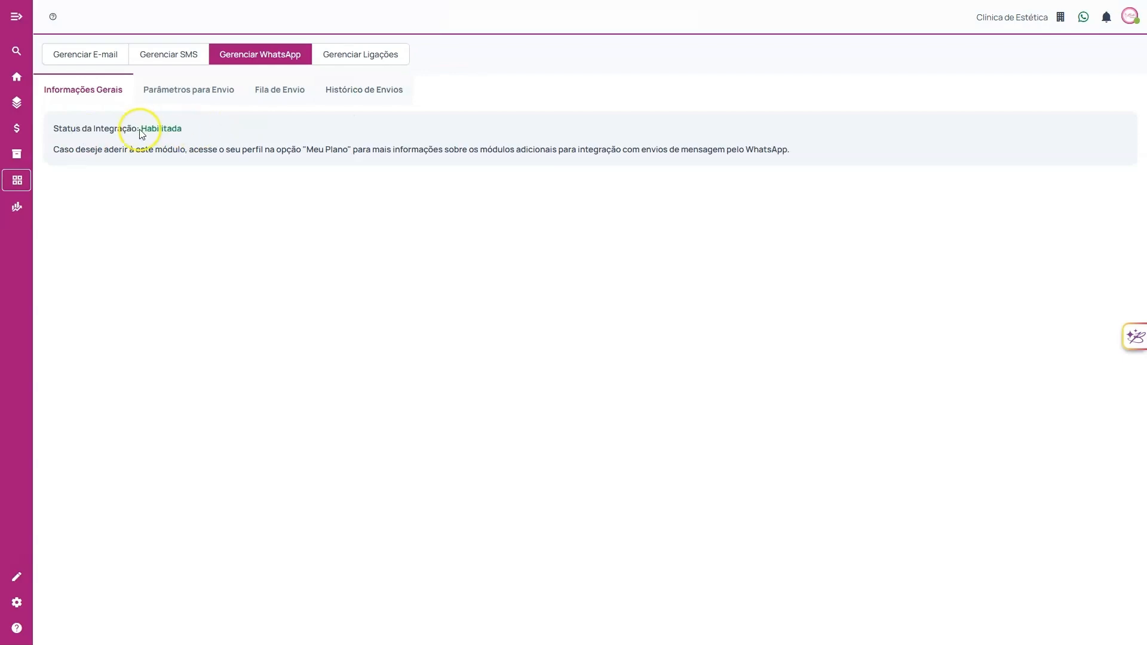
pyautogui.moveTo(132, 129); pyautogui.dragTo(197, 131)
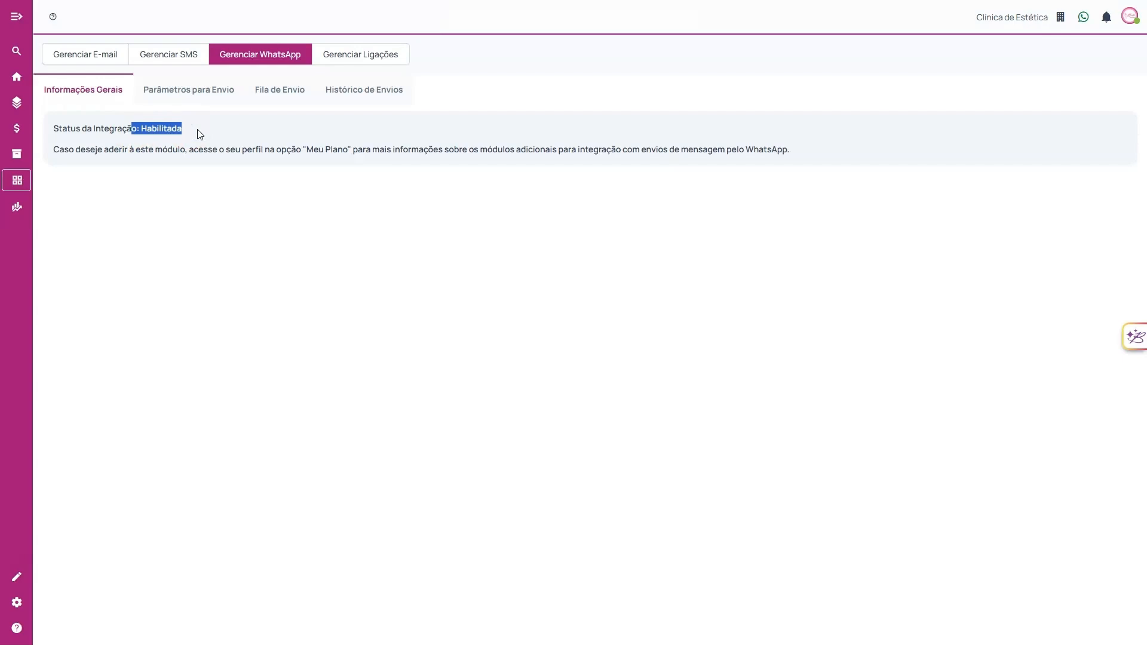
pyautogui.click(201, 133)
pyautogui.click(203, 132)
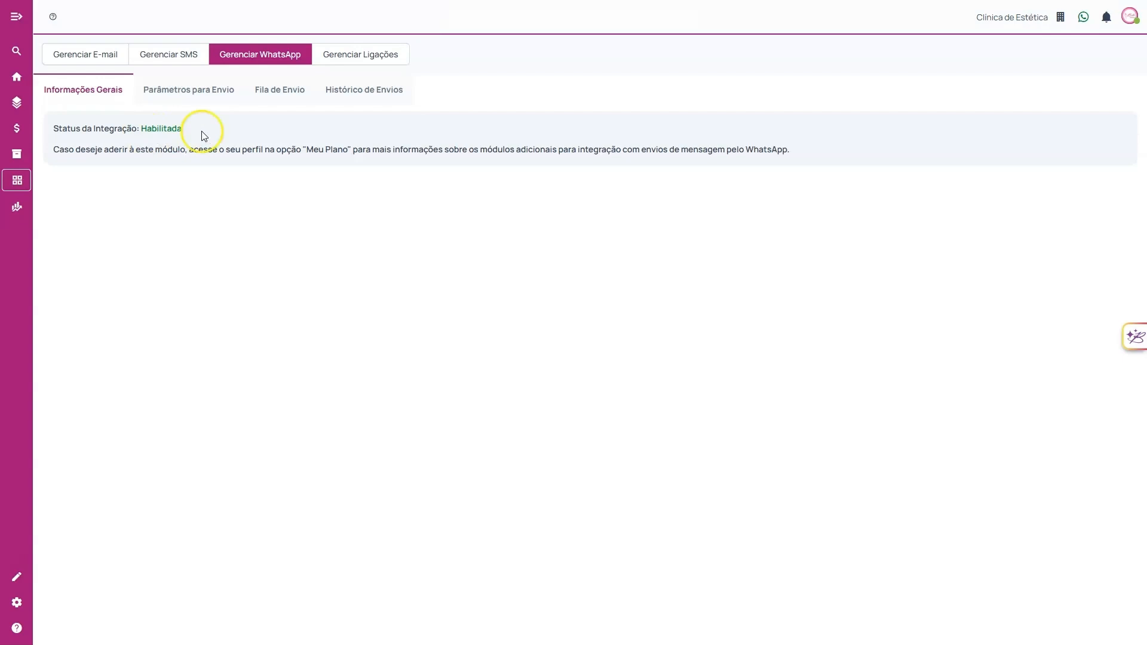
# Step: Open the WhatsApp sending parameters and review the Condições options, including the one for appointments with a retroactive date/time
pyautogui.click(183, 95)
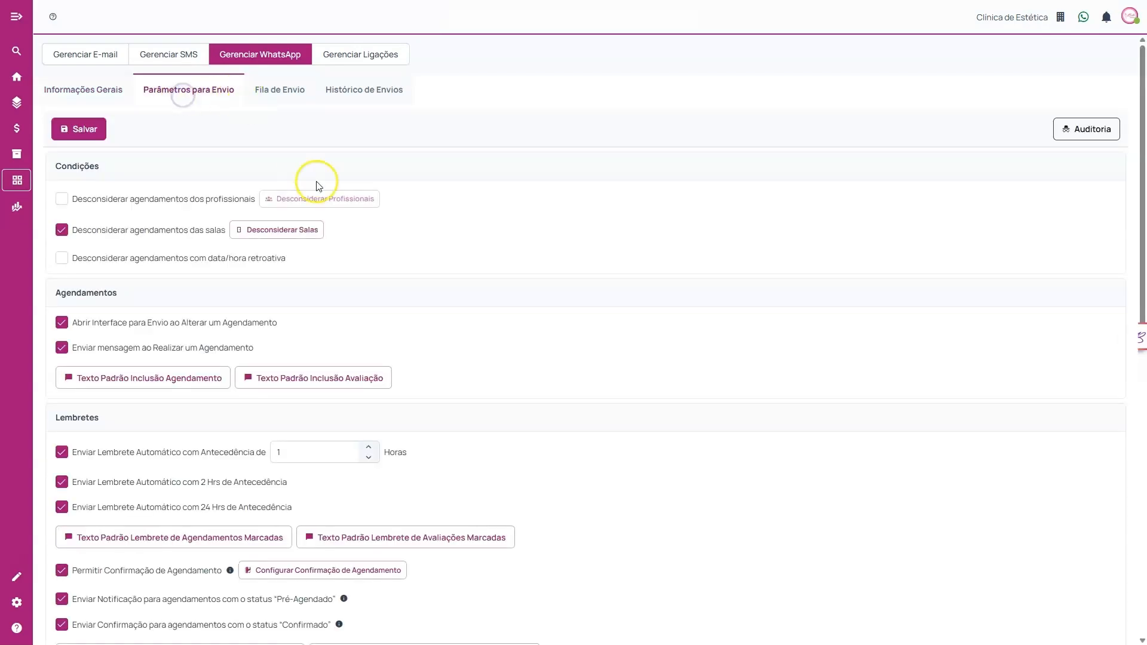
pyautogui.scroll(-10, 438, 144)
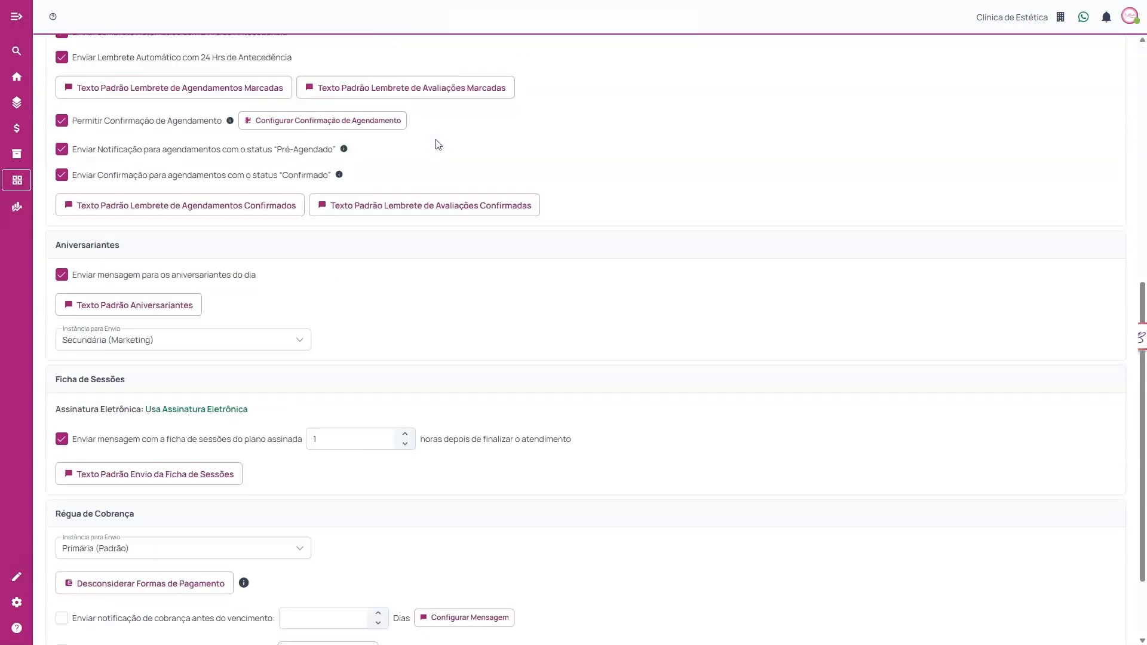
pyautogui.scroll(10, 438, 145)
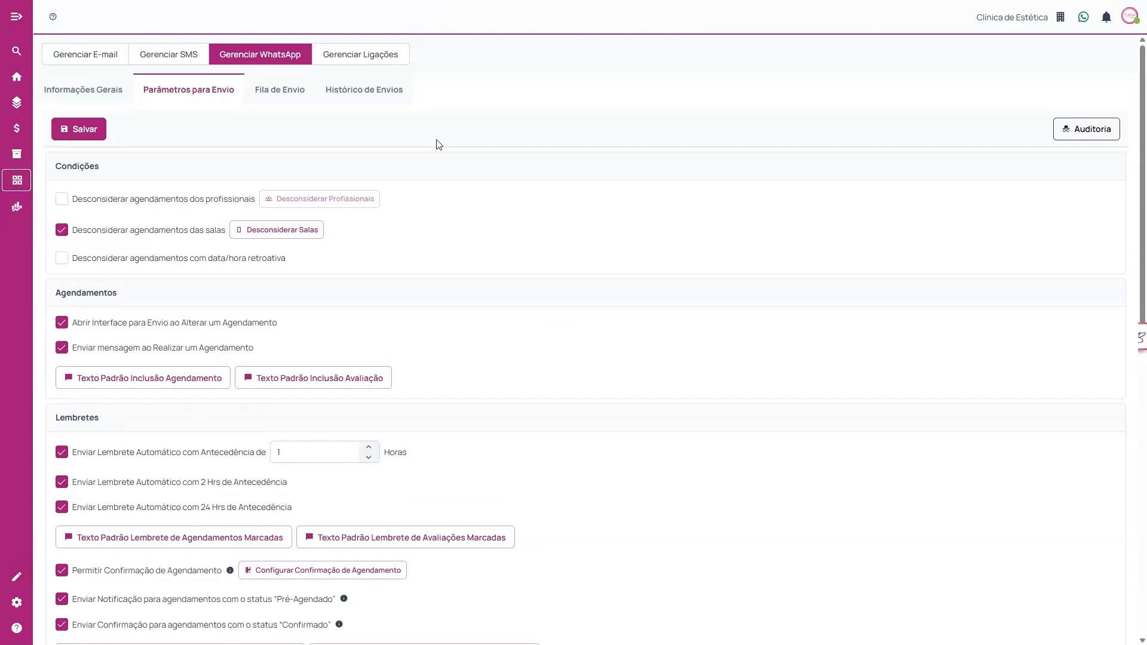
pyautogui.moveTo(55, 165); pyautogui.dragTo(112, 171)
pyautogui.click(399, 205)
pyautogui.moveTo(196, 233); pyautogui.dragTo(294, 259)
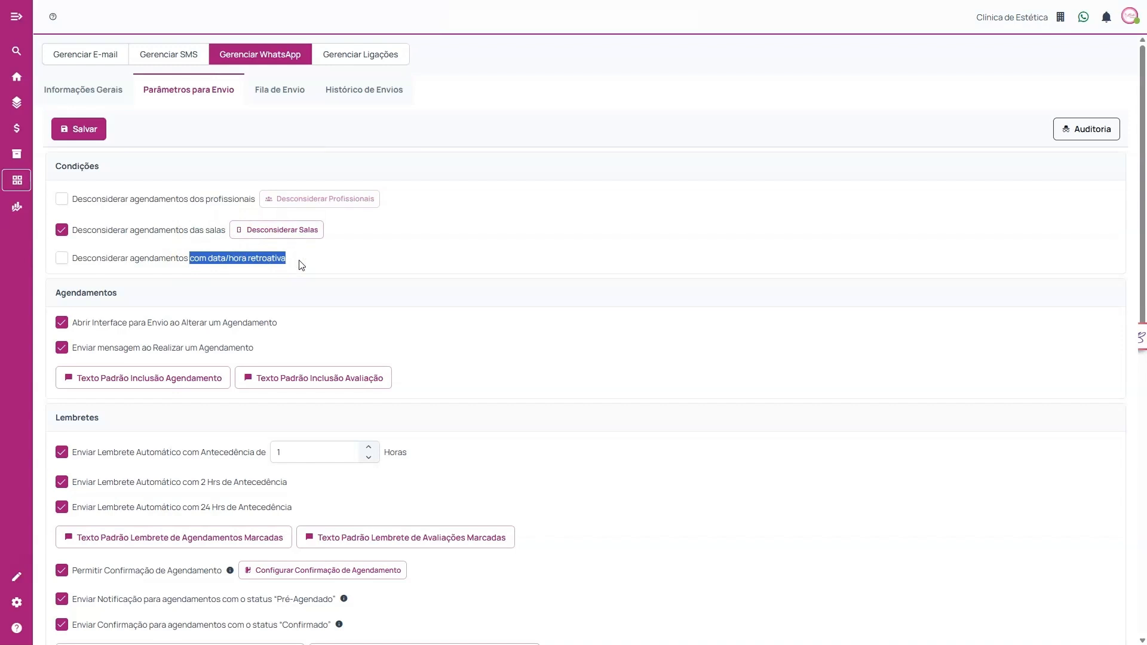
pyautogui.click(300, 261)
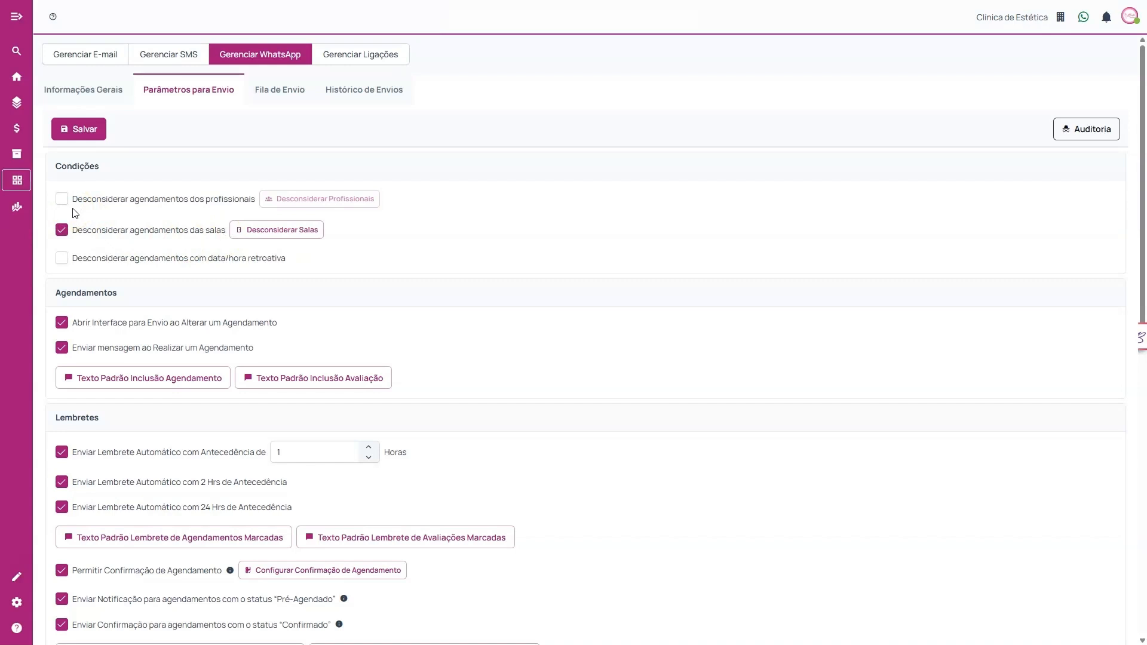
# Step: Enable disregarding the professionals' appointments and view which rooms are excluded from messages, leaving the room selection as it is
pyautogui.click(61, 199)
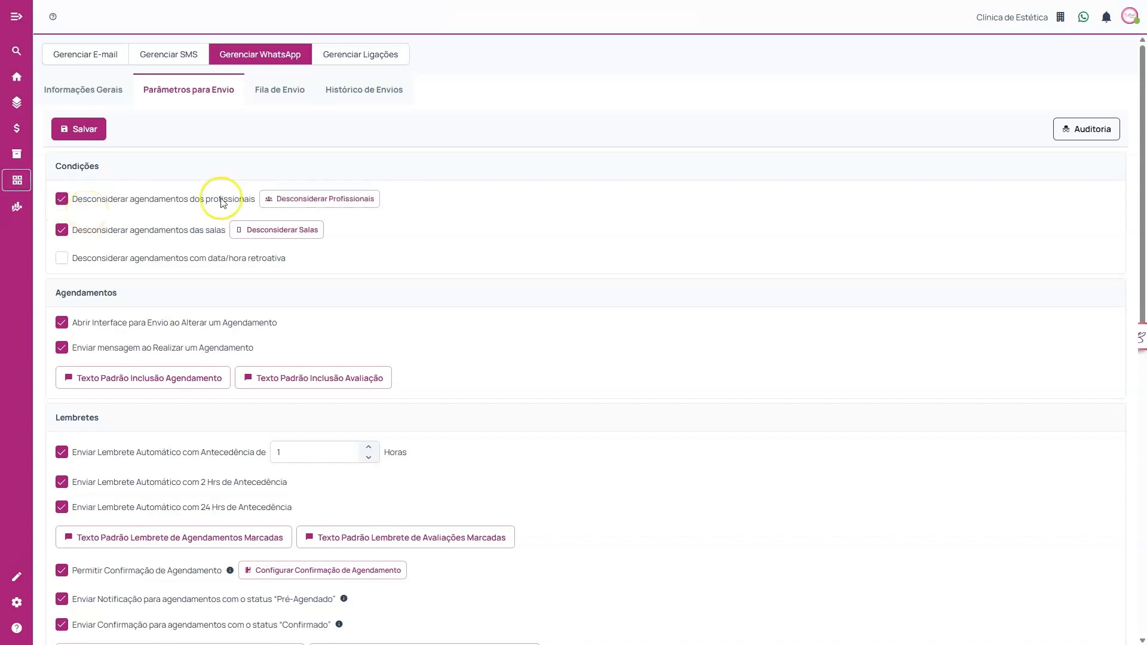
pyautogui.click(289, 233)
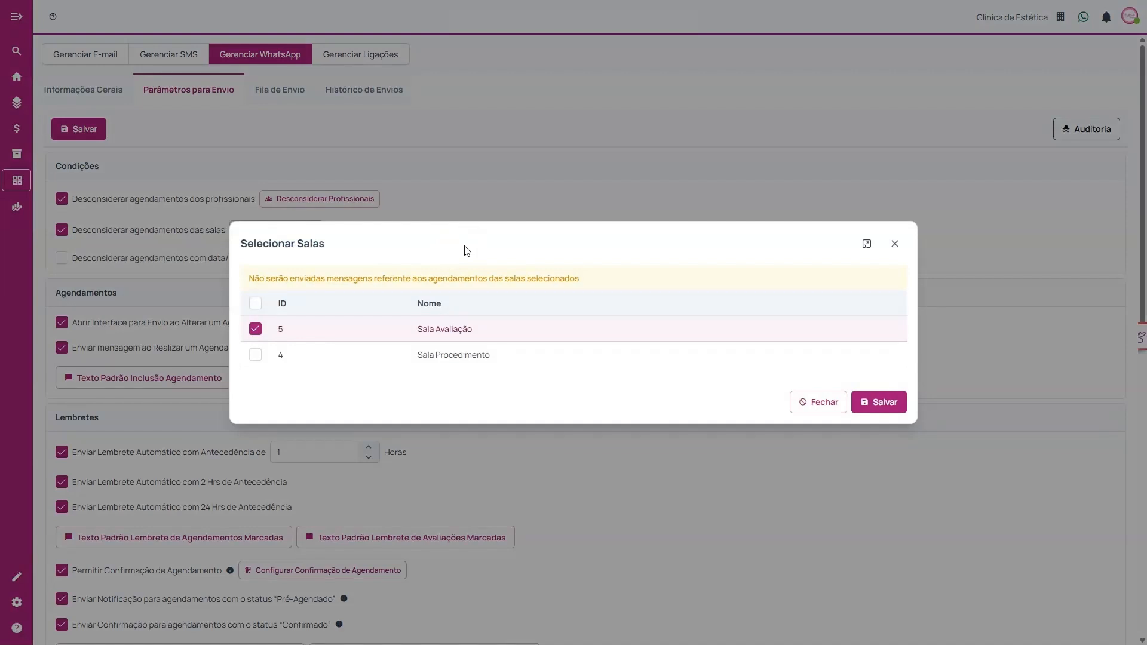
pyautogui.click(895, 244)
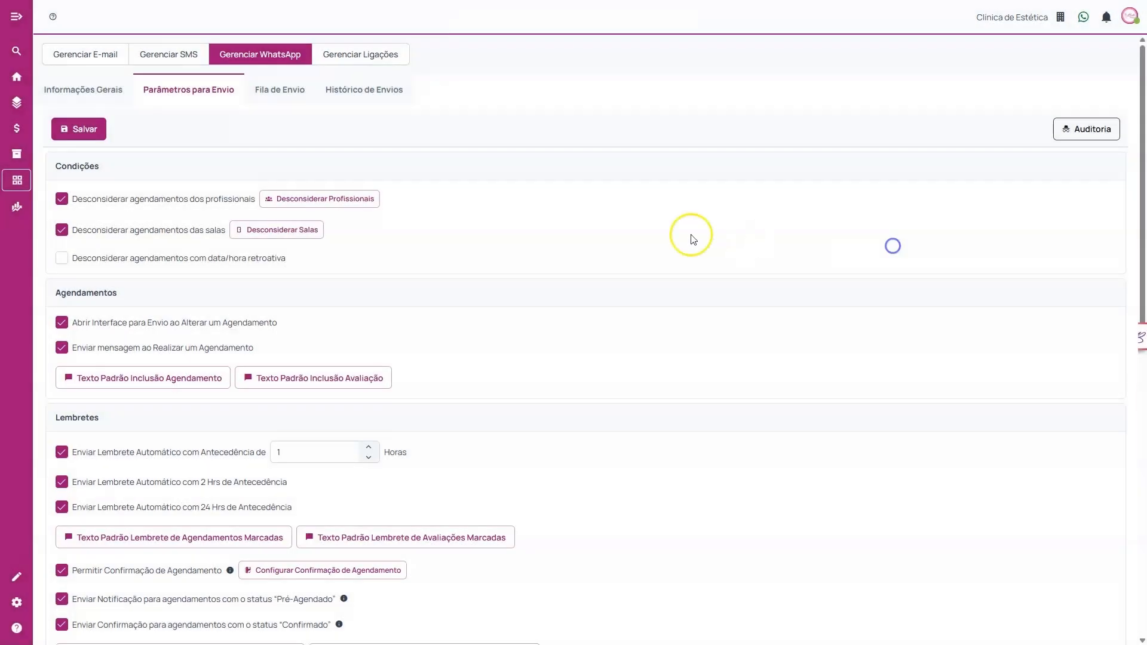
pyautogui.click(295, 235)
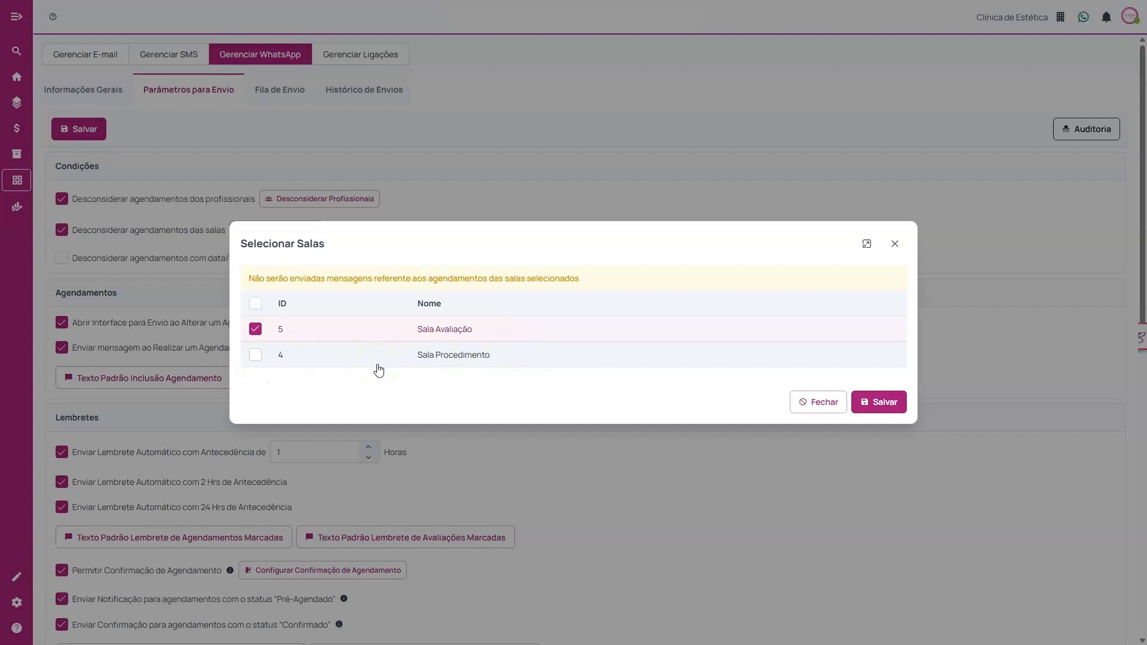
pyautogui.click(369, 383)
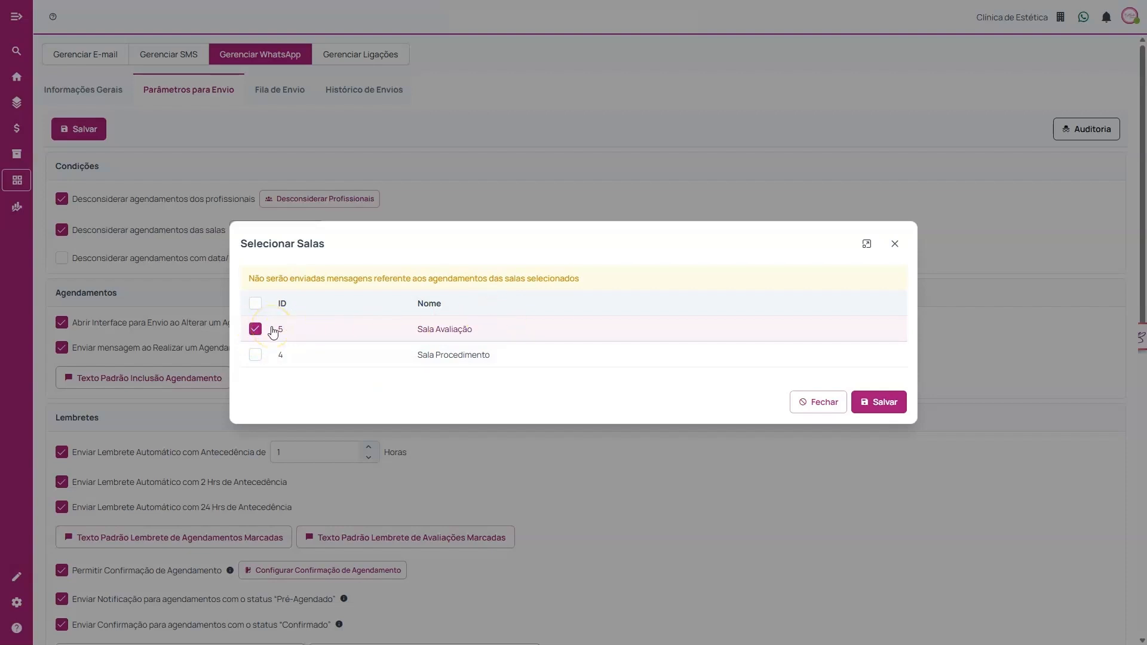
pyautogui.click(894, 243)
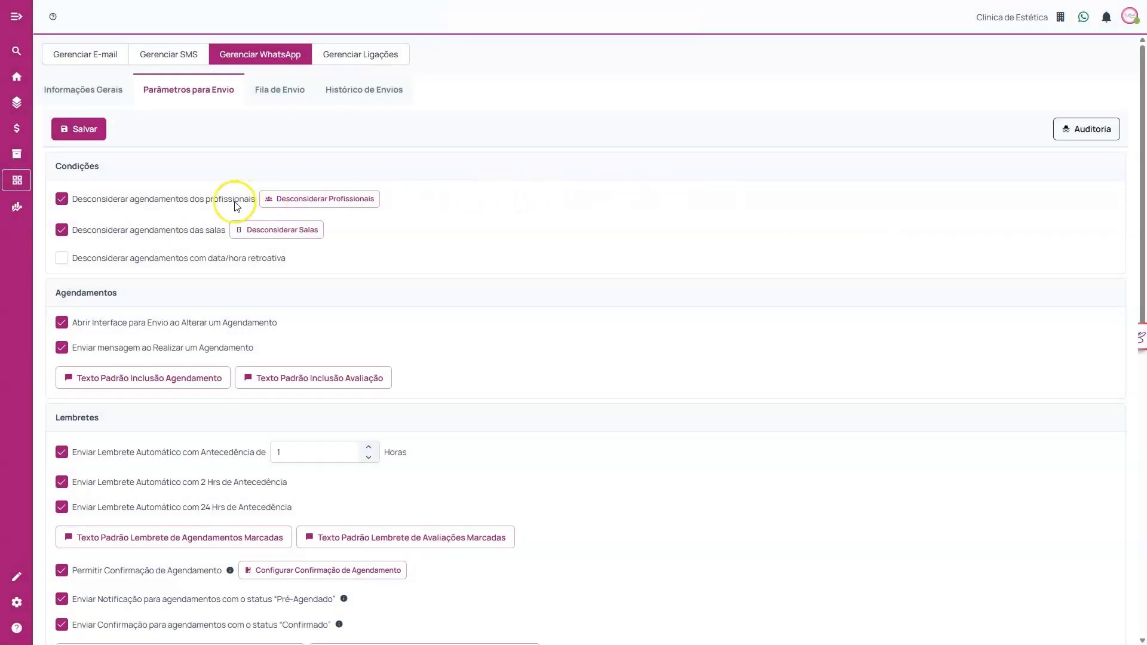
# Step: Mark the first professional in the list of professionals to disregard and close the list without saving
pyautogui.click(320, 200)
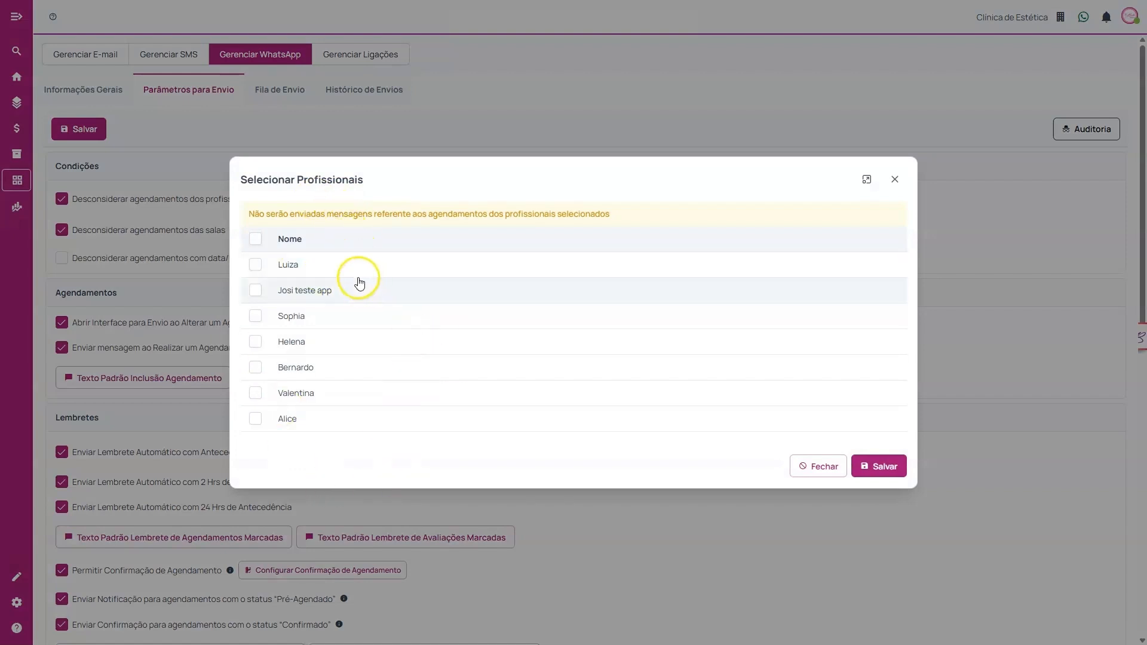
pyautogui.click(258, 268)
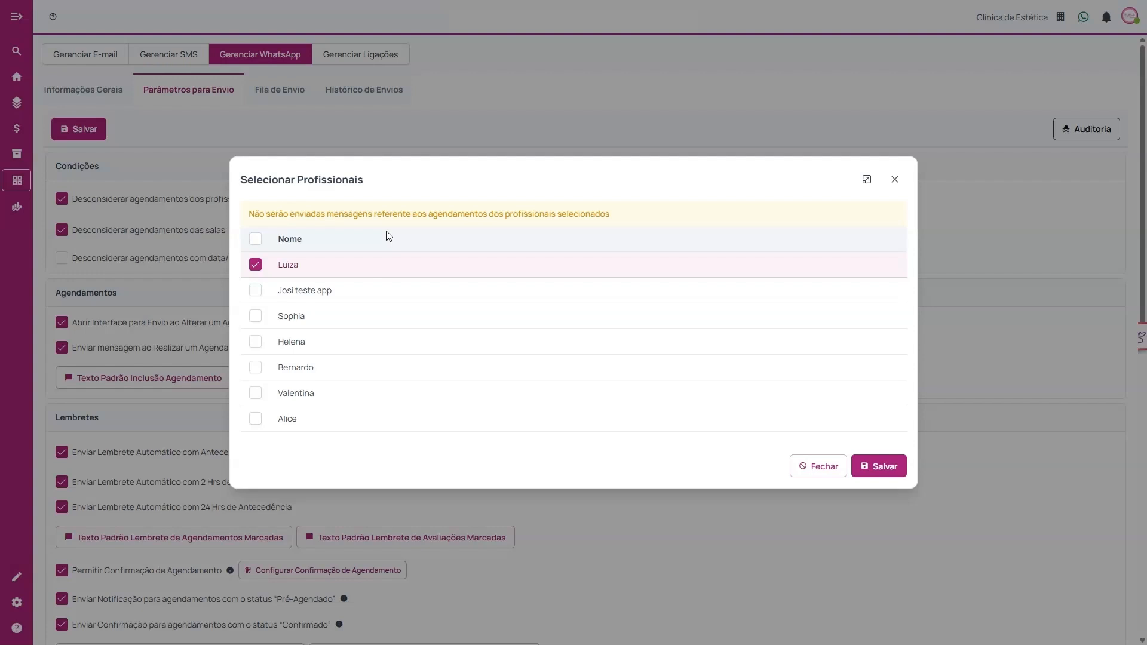
pyautogui.click(893, 181)
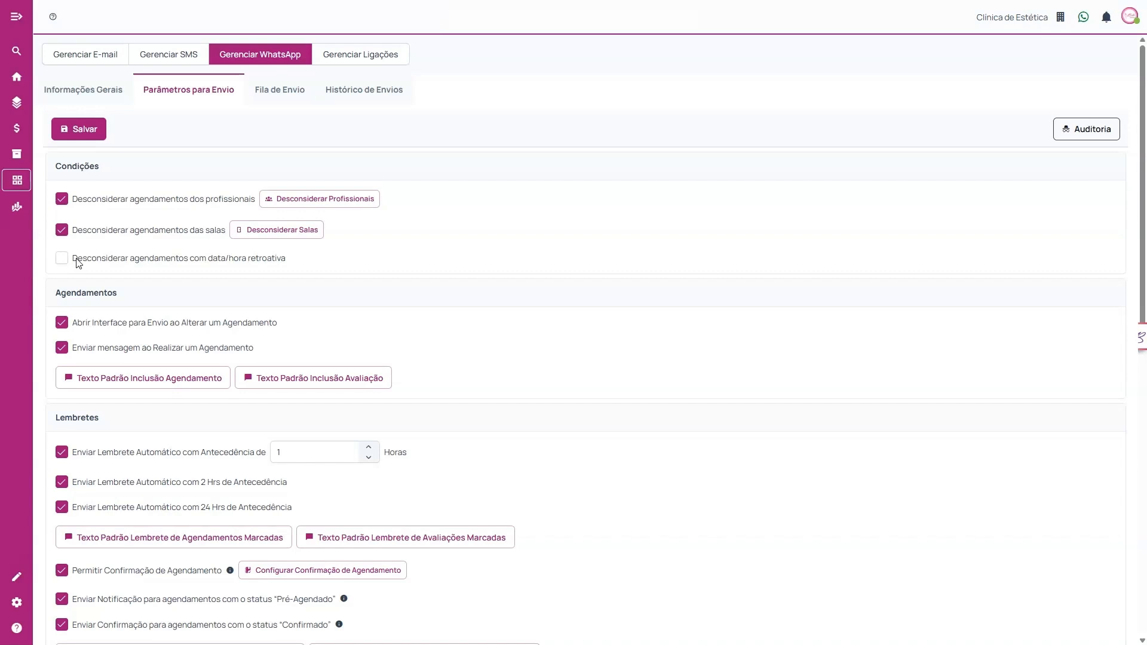
# Step: Turn off the conditions for disregarding appointments by professional and by room, leaving the retroactive date/time condition off
pyautogui.click(58, 261)
pyautogui.click(61, 257)
pyautogui.click(62, 258)
pyautogui.click(66, 200)
pyautogui.click(60, 230)
pyautogui.click(88, 261)
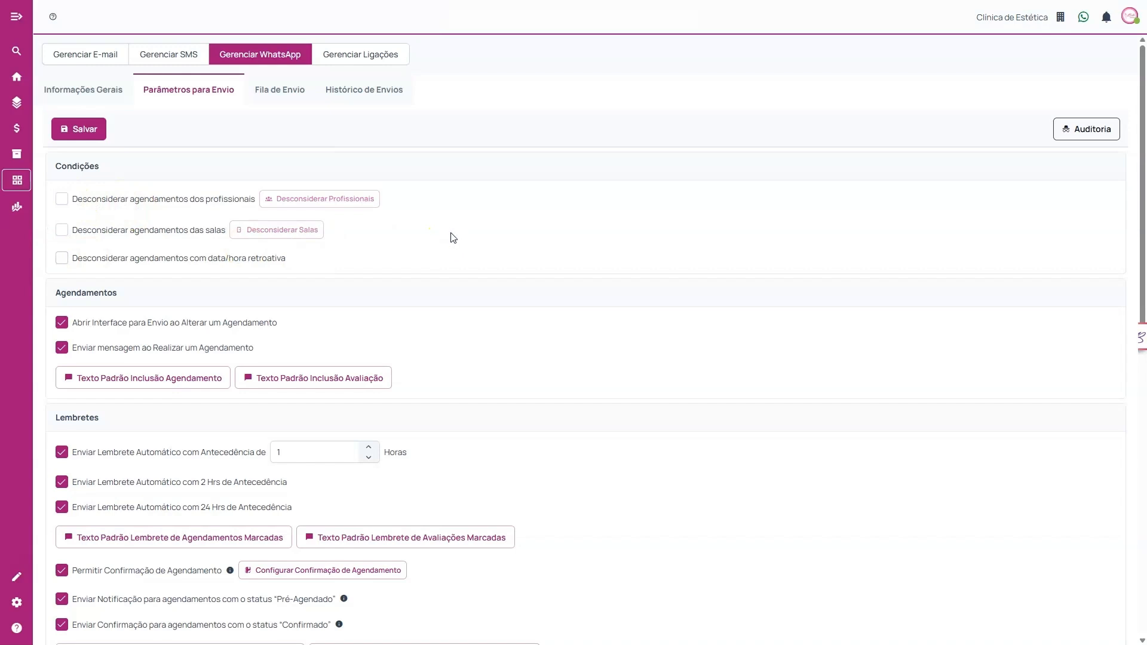
# Step: Disable both Agendamentos options, for altered and newly made appointments, and view the default text for appointment inclusion
pyautogui.scroll(-1, 454, 239)
pyautogui.scroll(-2, 454, 239)
pyautogui.moveTo(55, 192); pyautogui.dragTo(141, 197)
pyautogui.click(142, 197)
pyautogui.moveTo(56, 195); pyautogui.dragTo(115, 192)
pyautogui.click(92, 190)
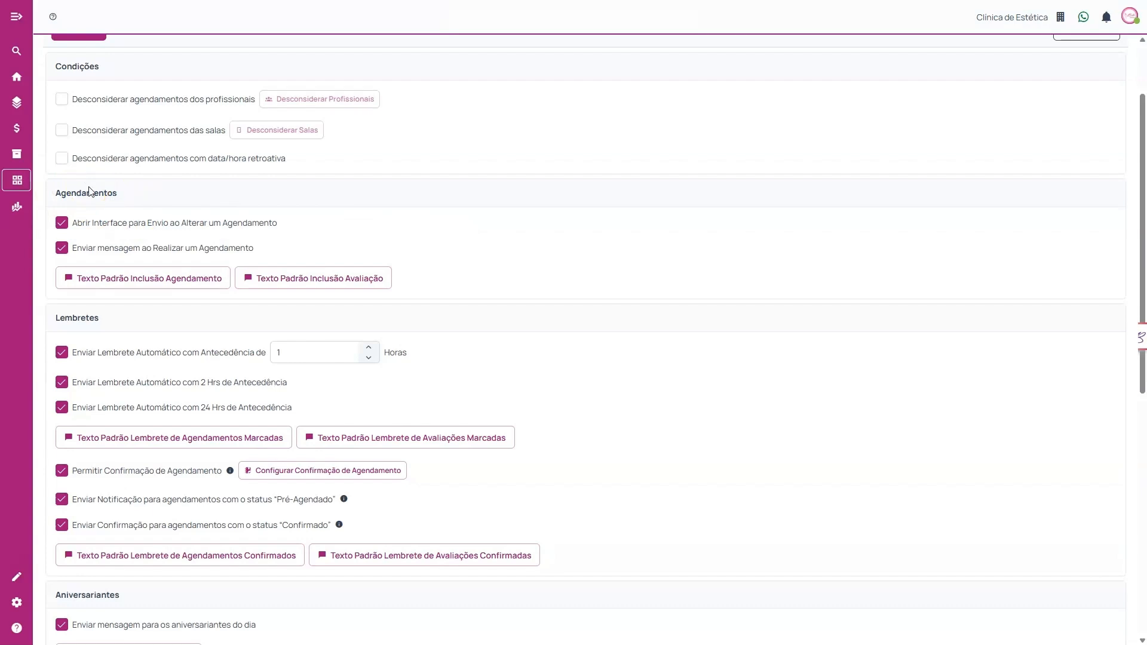
pyautogui.click(61, 247)
pyautogui.click(62, 223)
pyautogui.moveTo(71, 230); pyautogui.dragTo(276, 228)
pyautogui.click(279, 229)
pyautogui.click(167, 276)
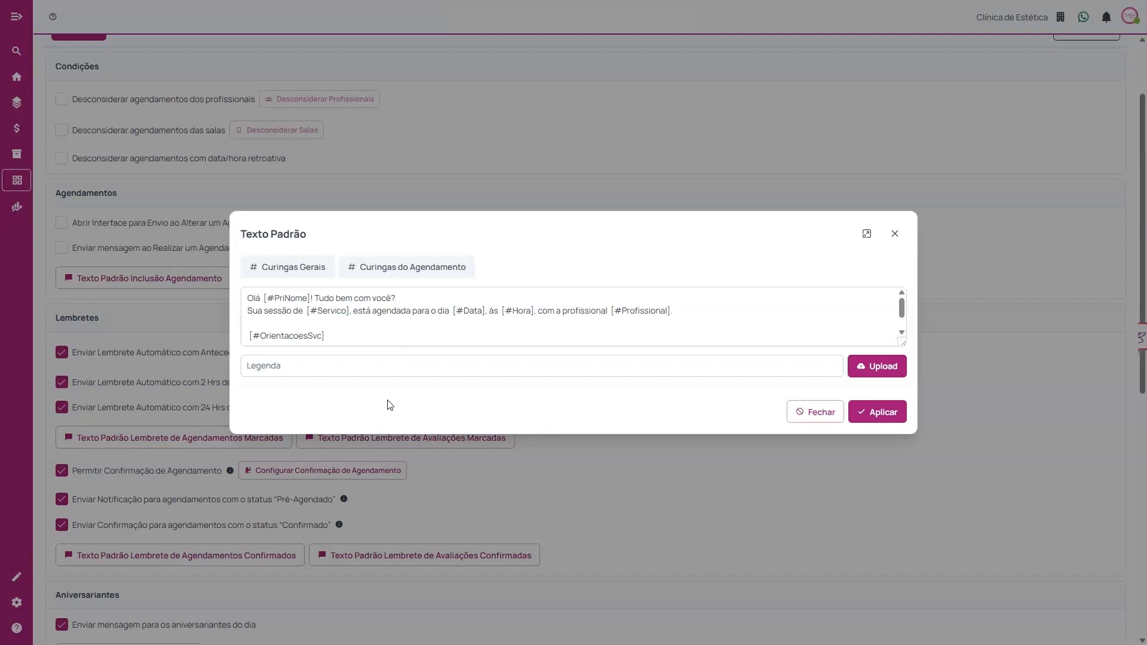
pyautogui.click(895, 233)
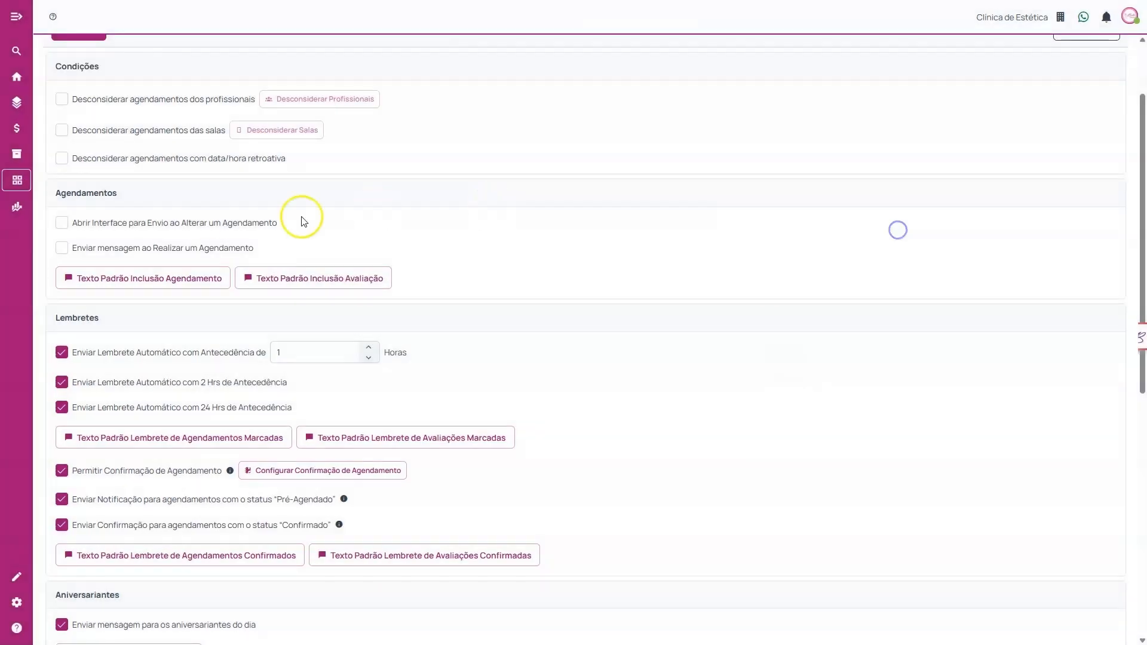
# Step: Enable sending a message when an appointment is made, leaving the option to open the sending interface on appointment changes disabled
pyautogui.click(60, 224)
pyautogui.moveTo(84, 224); pyautogui.dragTo(320, 225)
pyautogui.click(322, 225)
pyautogui.click(281, 355)
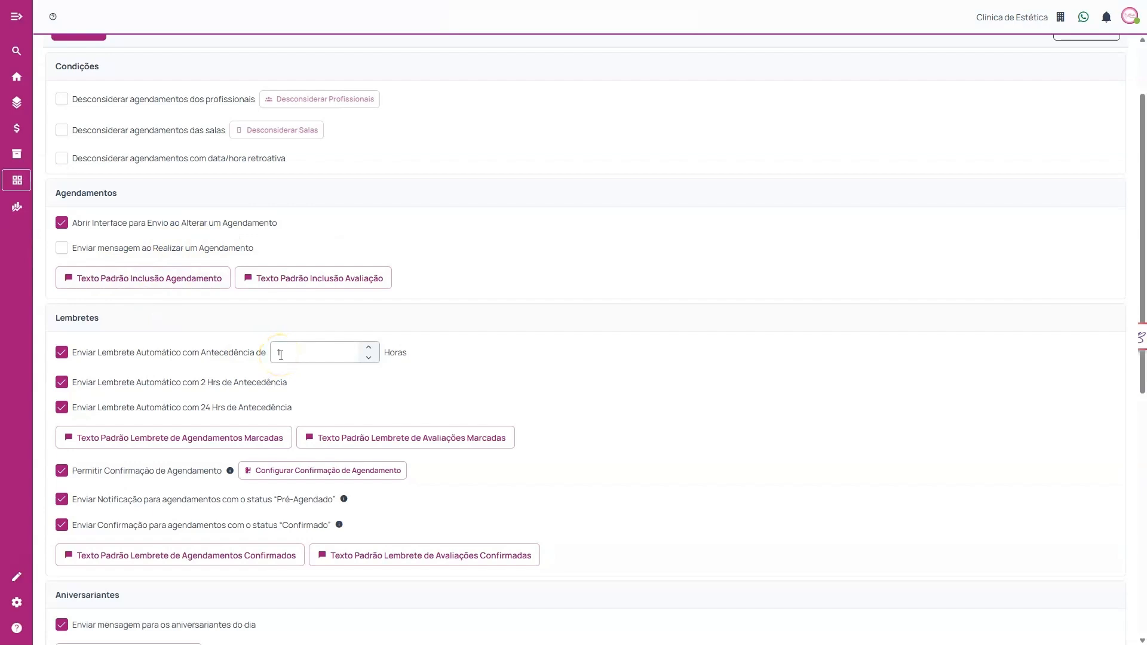
pyautogui.click(64, 247)
pyautogui.click(62, 223)
pyautogui.click(62, 128)
pyautogui.click(60, 98)
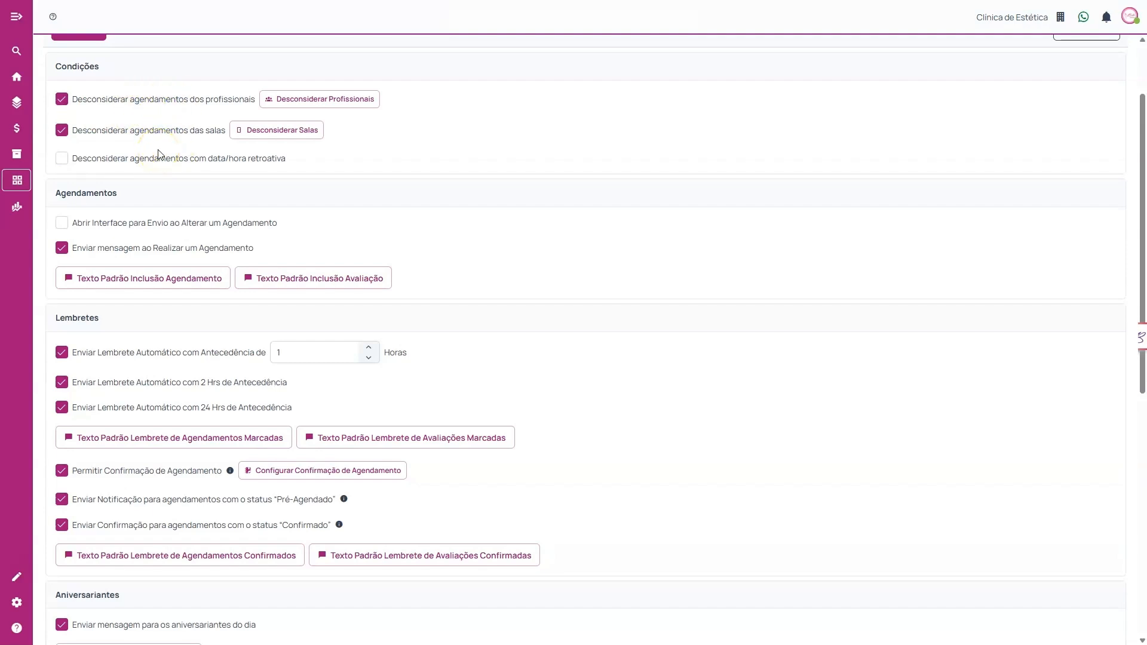
pyautogui.click(62, 99)
pyautogui.click(62, 130)
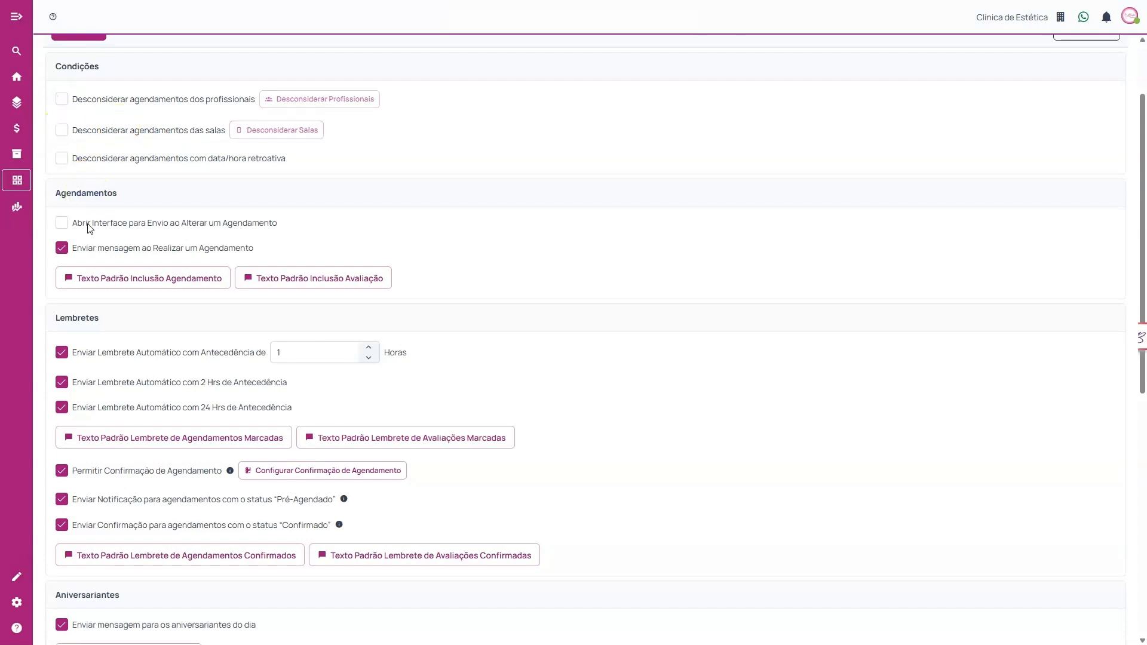
# Step: Examine the full default message text for appointment inclusion, enlarging its text box and selecting the whole message
pyautogui.click(132, 288)
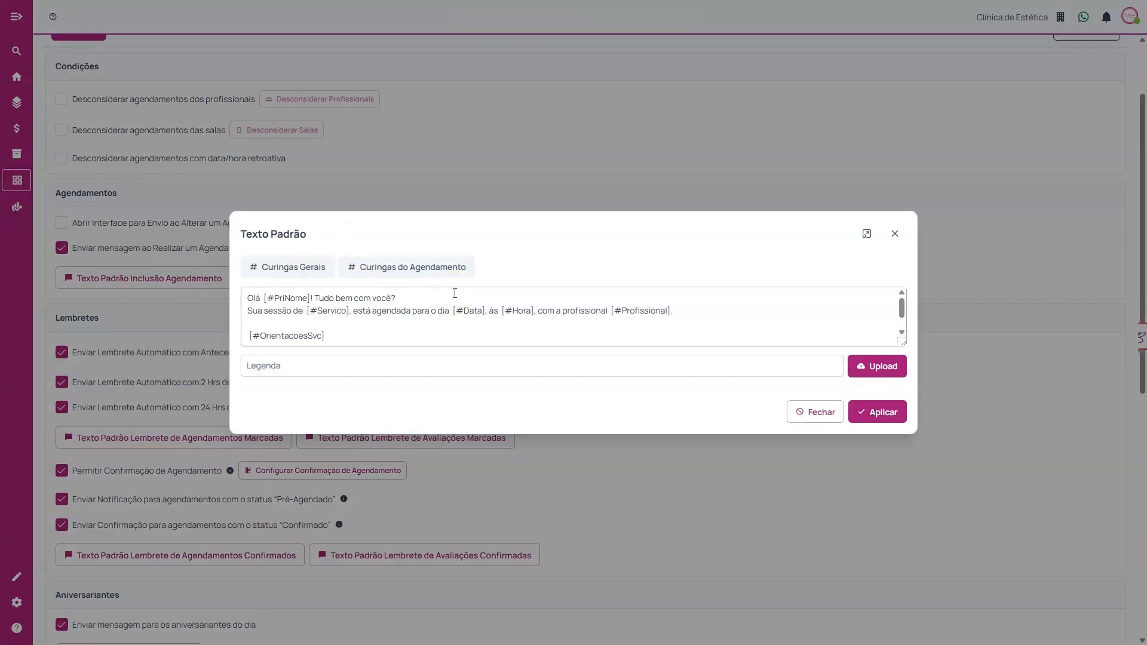
pyautogui.click(894, 234)
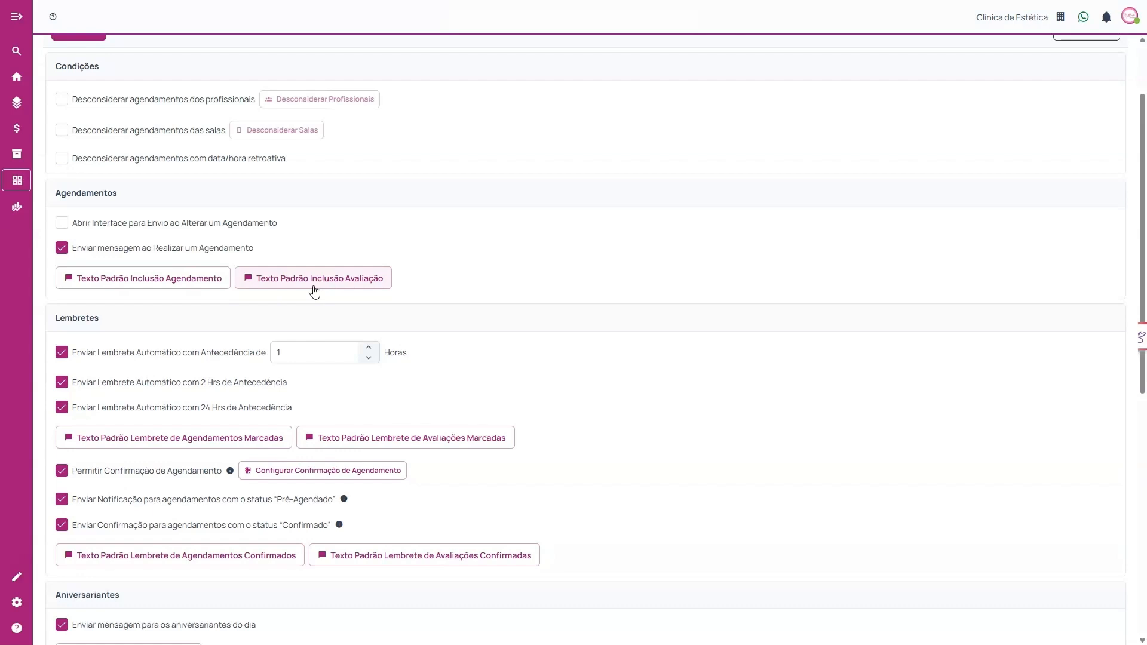
pyautogui.click(201, 284)
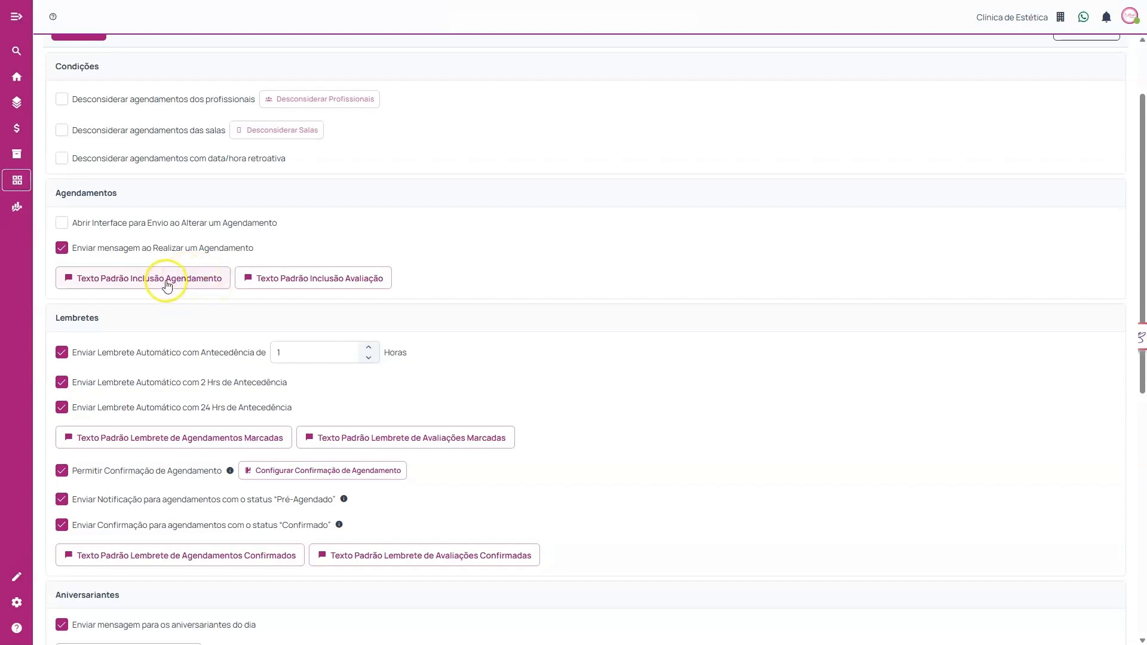
pyautogui.click(147, 284)
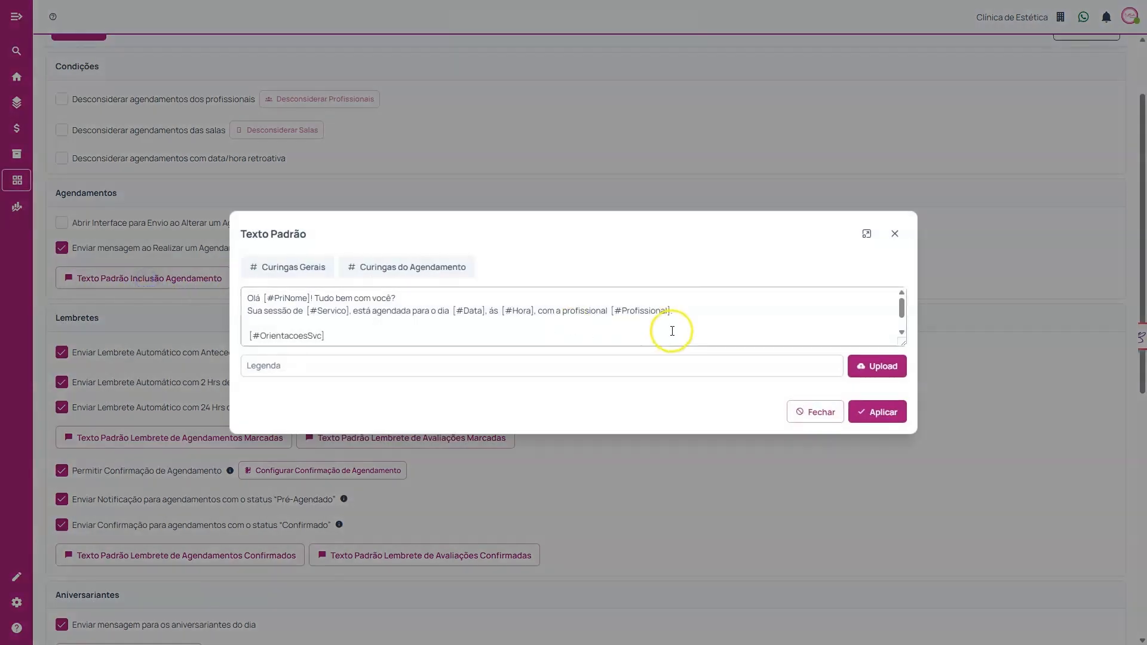
pyautogui.moveTo(900, 343); pyautogui.dragTo(903, 400)
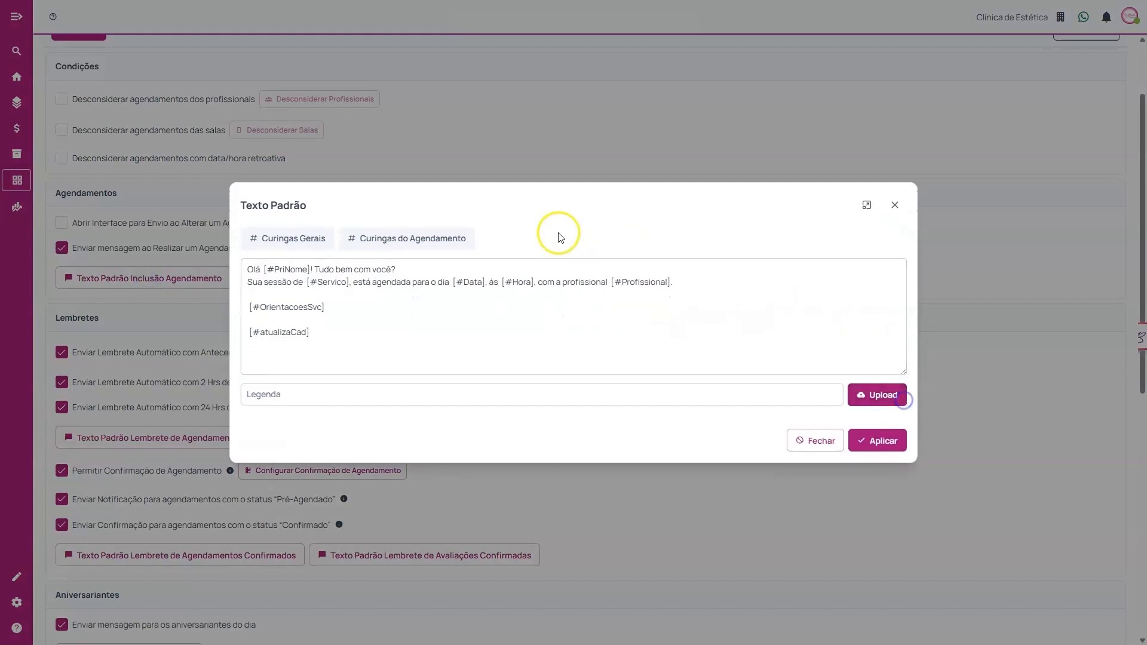
pyautogui.click(866, 205)
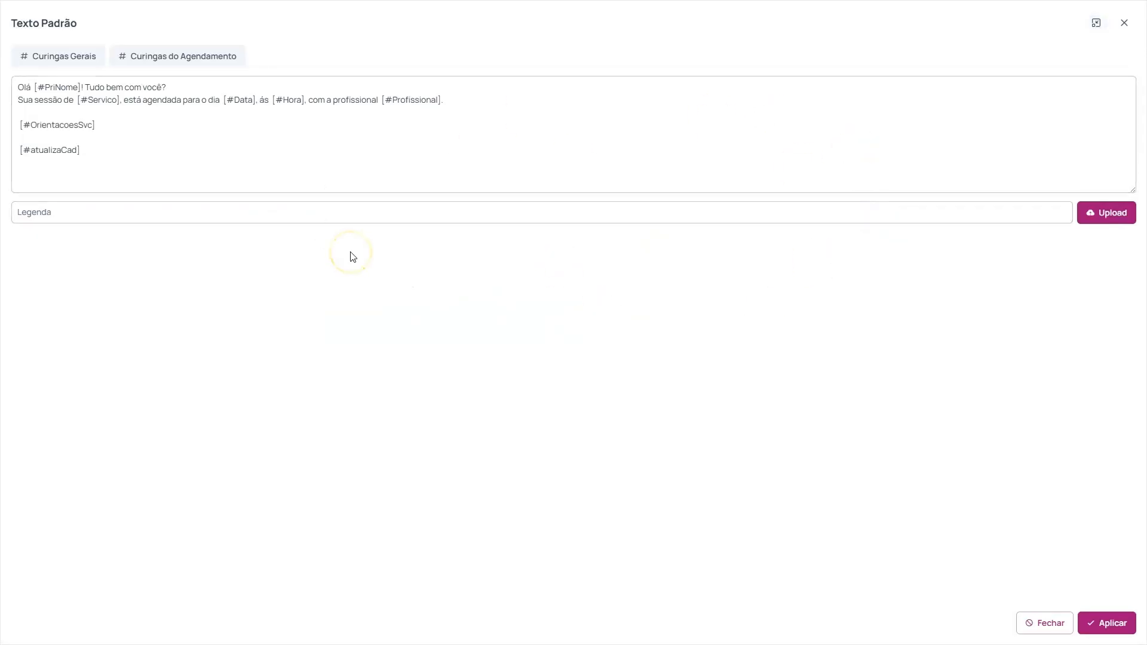
pyautogui.click(1095, 23)
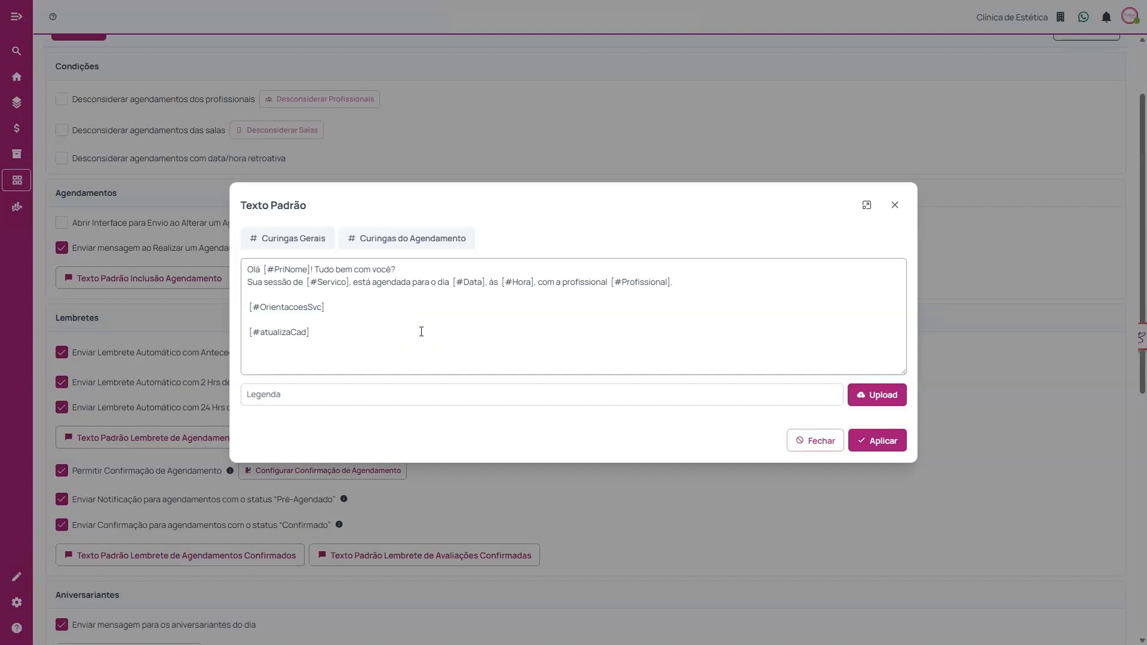
pyautogui.moveTo(421, 331); pyautogui.dragTo(208, 266)
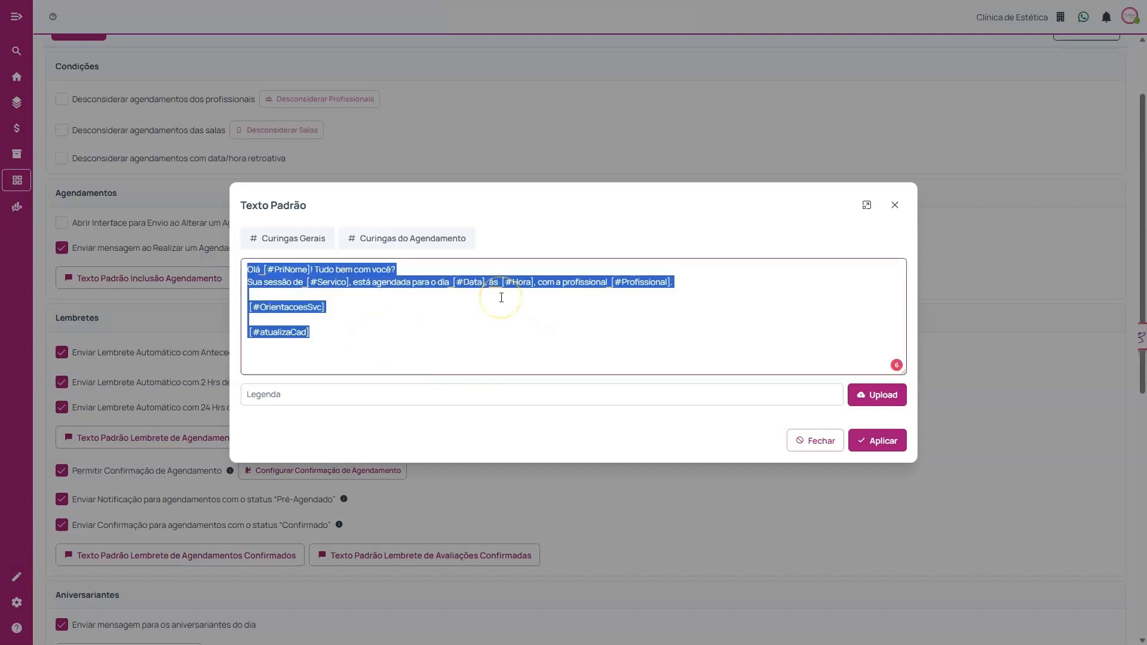
# Step: View the general wildcards (Curingas Gerais) available for the appointment inclusion text
pyautogui.click(346, 337)
pyautogui.click(309, 237)
pyautogui.click(883, 397)
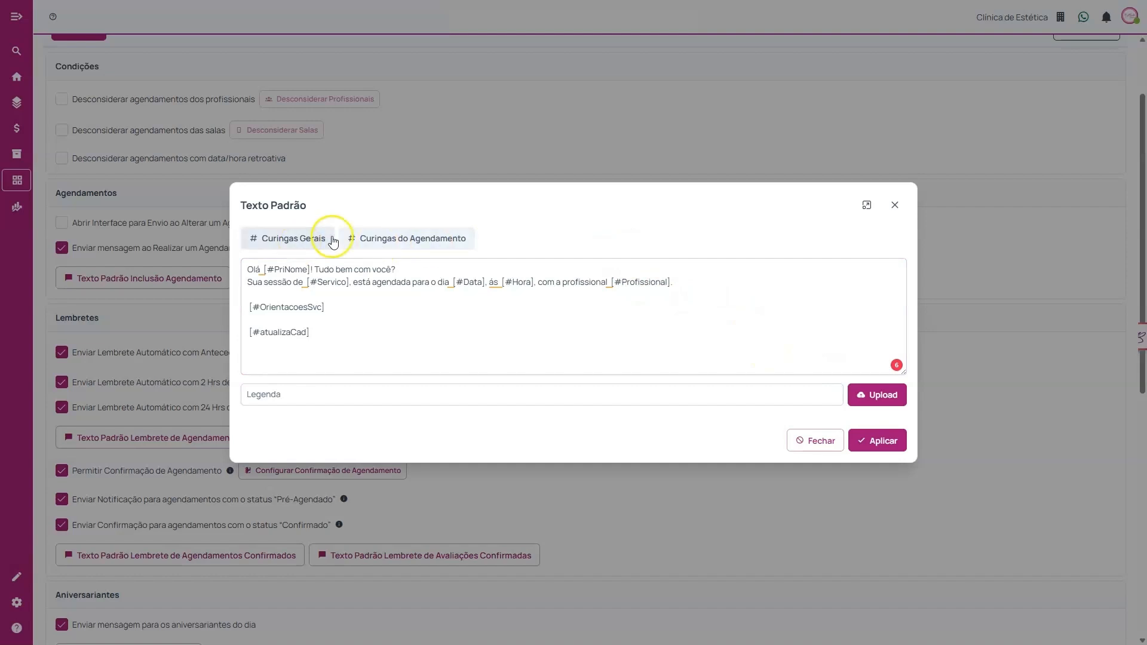
pyautogui.click(303, 238)
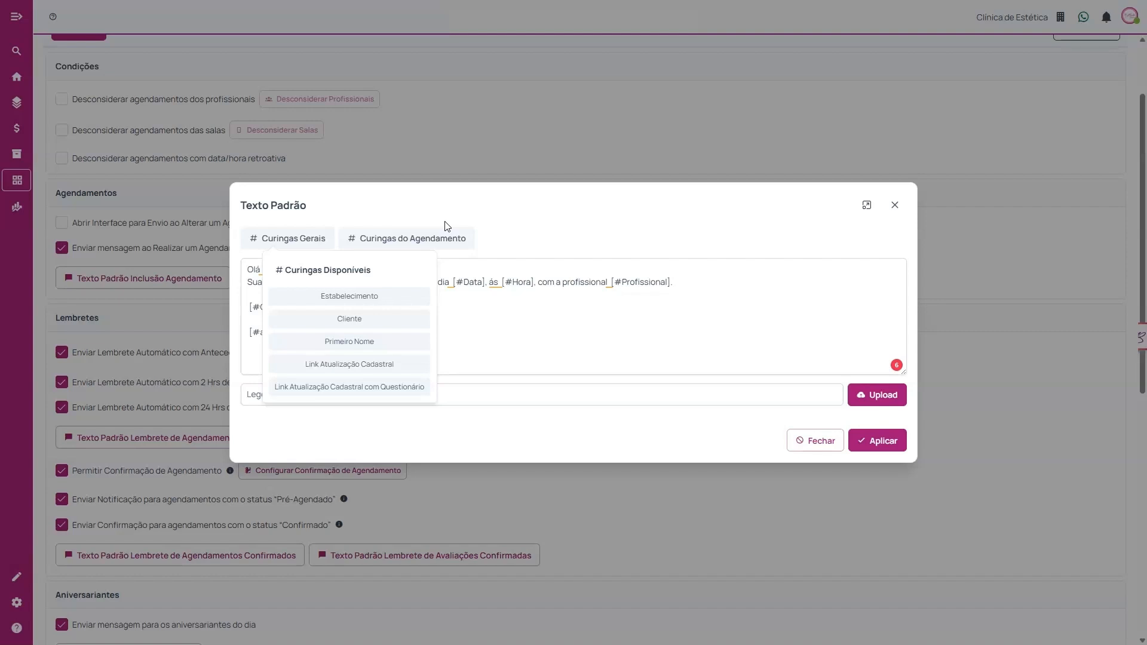
pyautogui.click(402, 299)
# Step: Highlight in turn the wildcards used in the inclusion message, from [#PriNome], [#Servico], [#Hora] and [#Profissional] to [#OrientacoesSvc] and [#atualizaCad]
pyautogui.moveTo(374, 346); pyautogui.dragTo(308, 269)
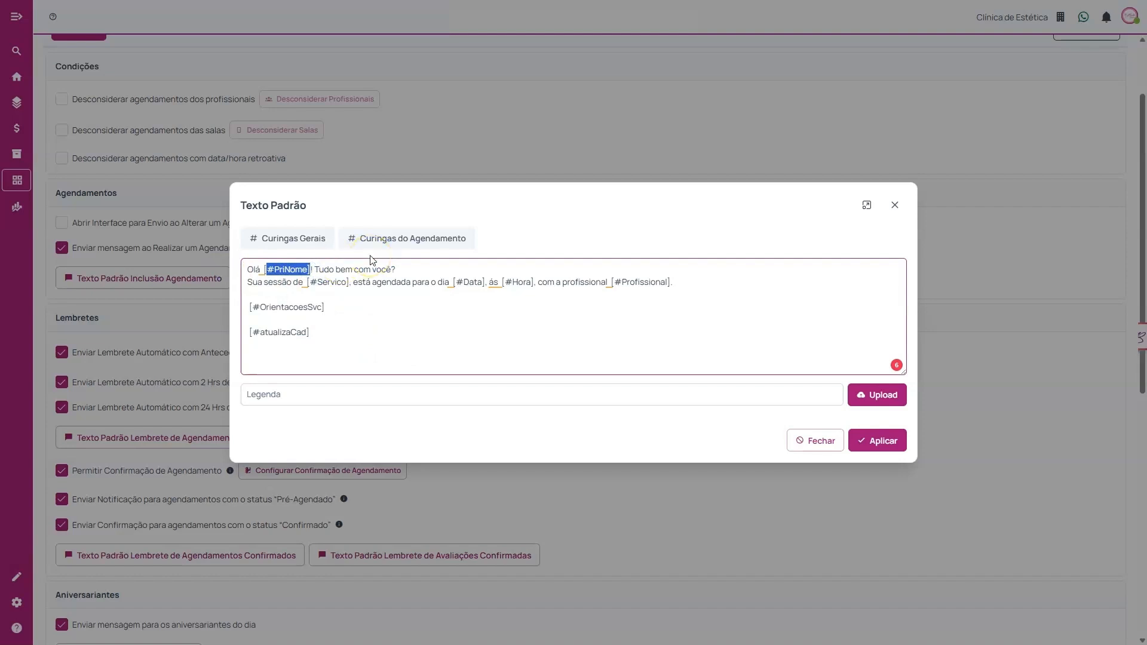
pyautogui.moveTo(298, 282); pyautogui.dragTo(362, 282)
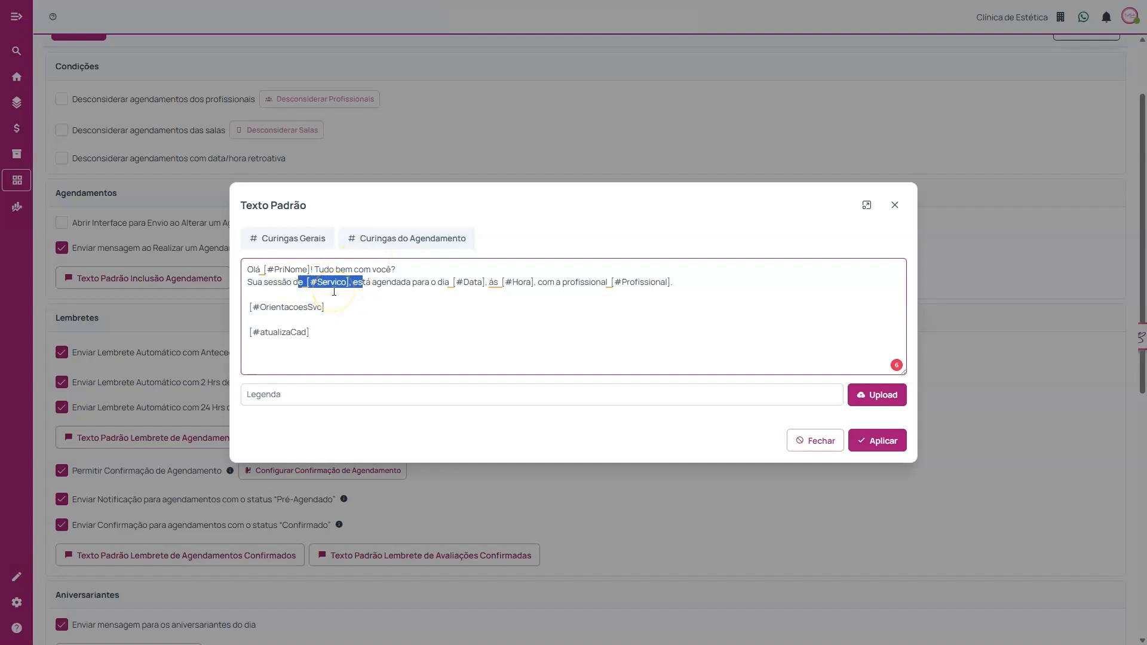
pyautogui.moveTo(454, 282); pyautogui.dragTo(532, 282)
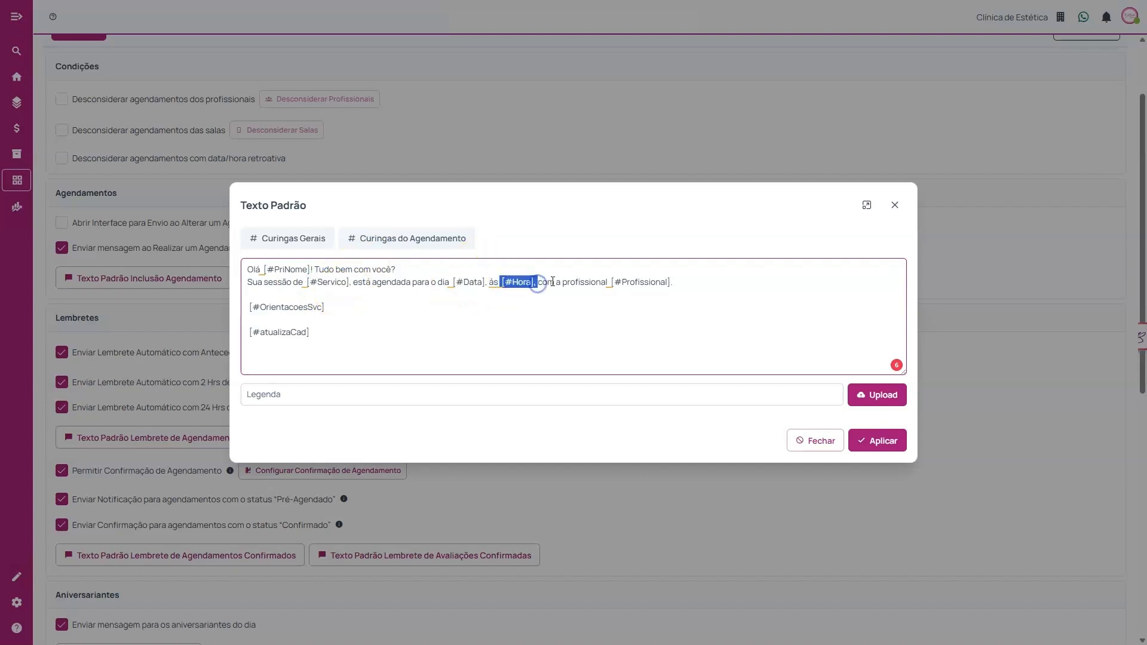
pyautogui.moveTo(610, 282); pyautogui.dragTo(681, 282)
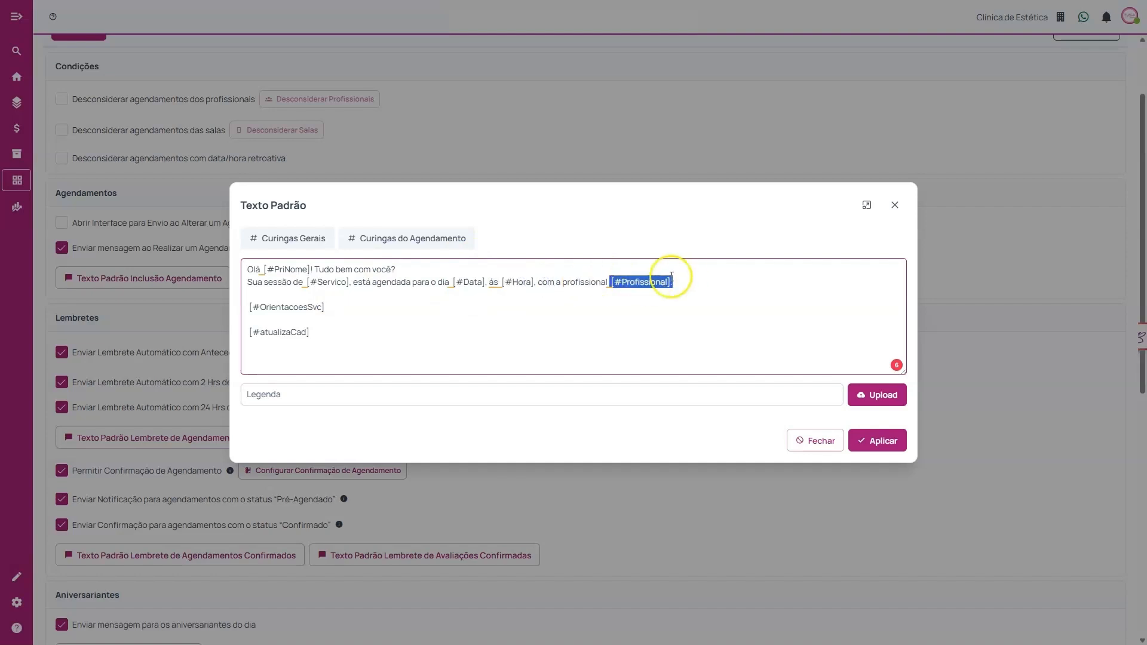
pyautogui.moveTo(325, 307); pyautogui.dragTo(243, 307)
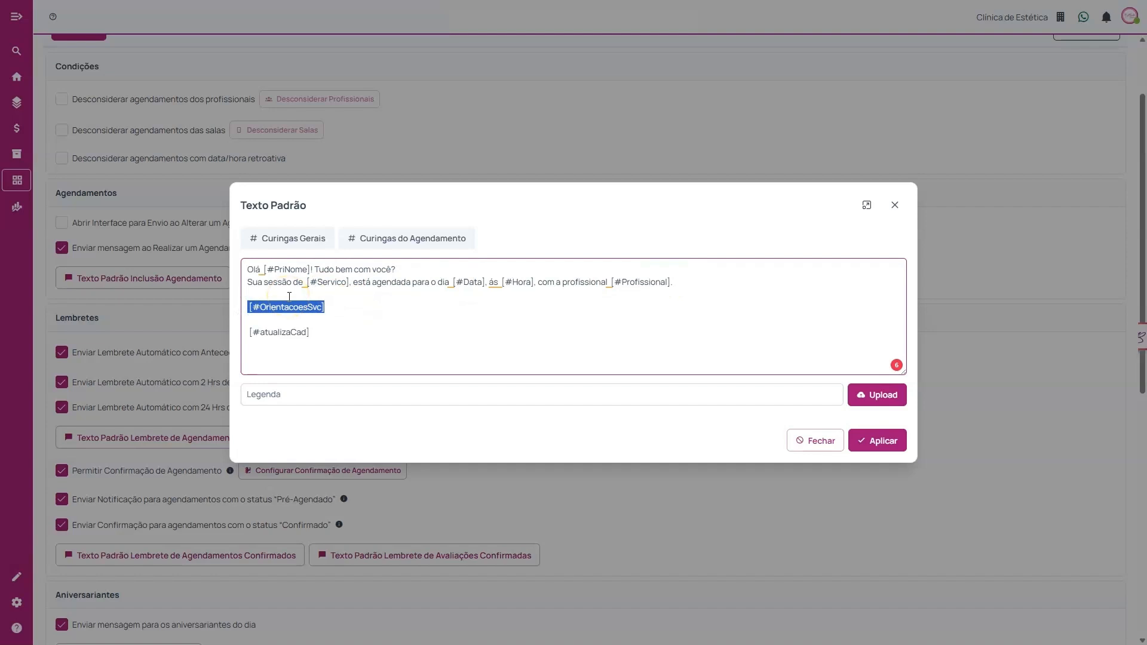
pyautogui.moveTo(310, 332); pyautogui.dragTo(254, 334)
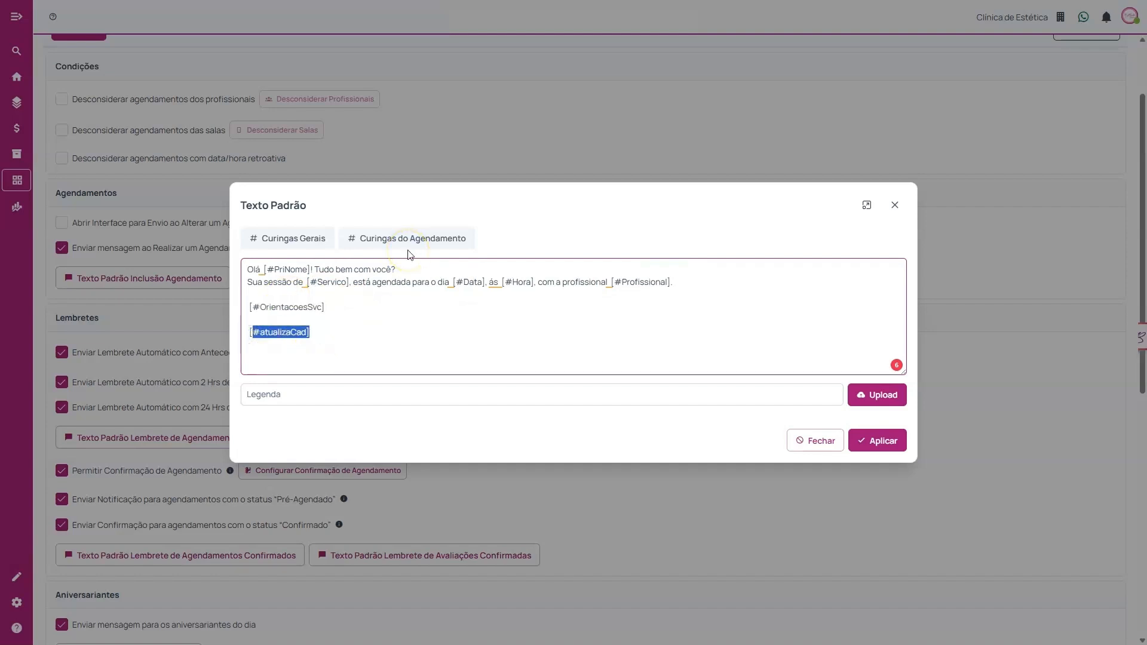
# Step: Examine both lists of insertable wildcards, general and appointment-related, without inserting any into the inclusion message
pyautogui.click(311, 238)
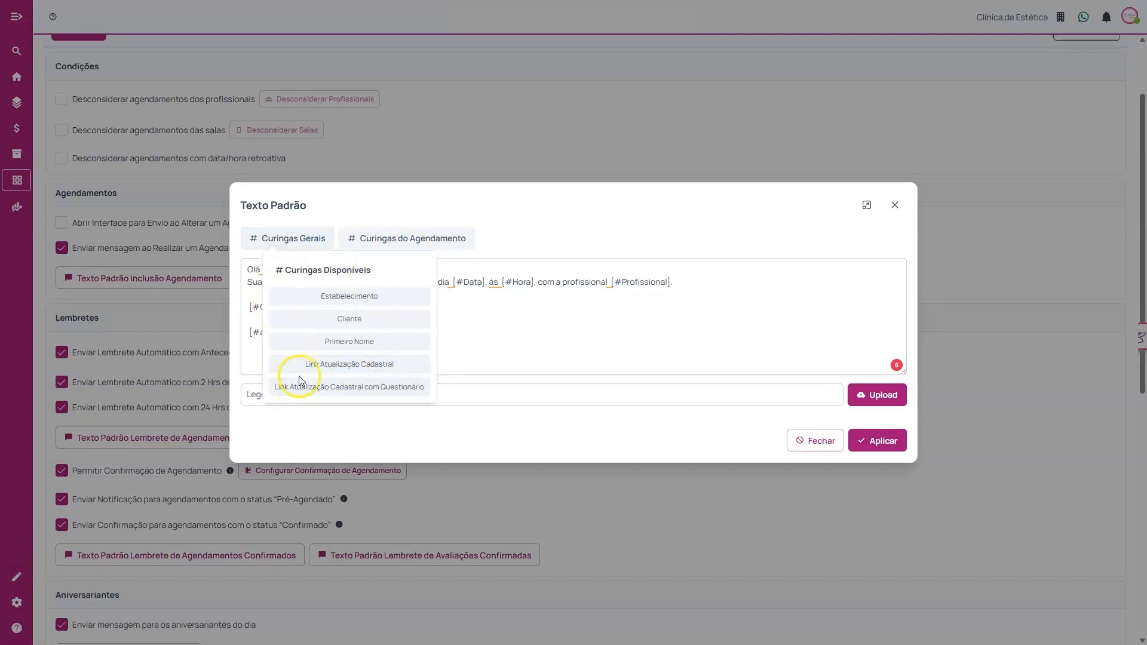
pyautogui.click(397, 238)
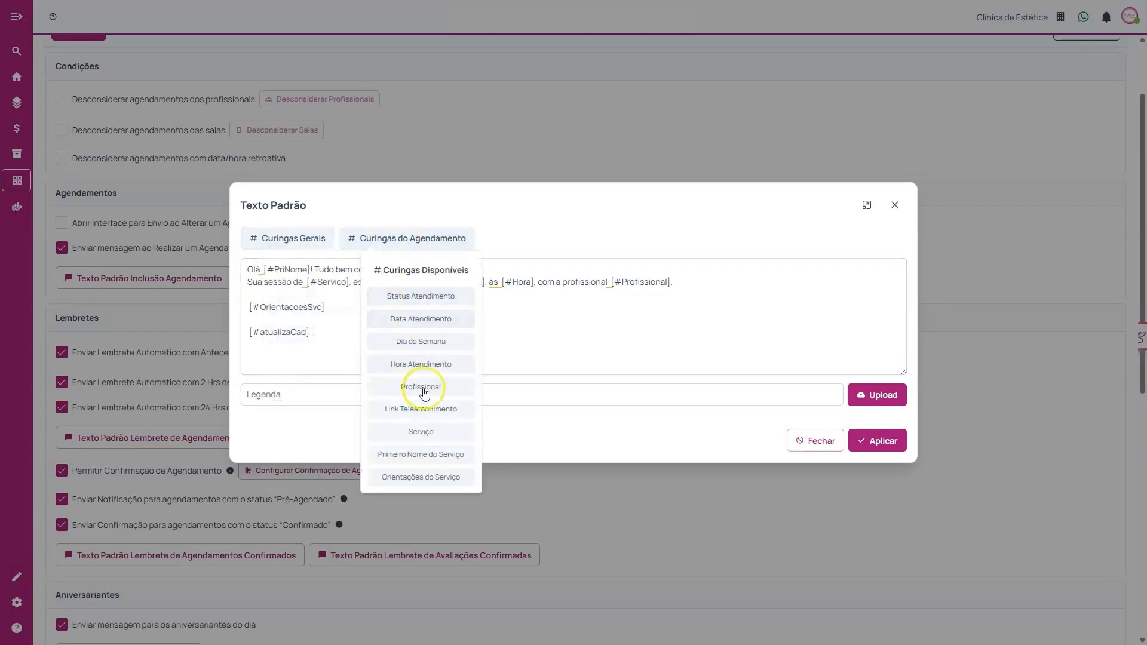
pyautogui.click(288, 247)
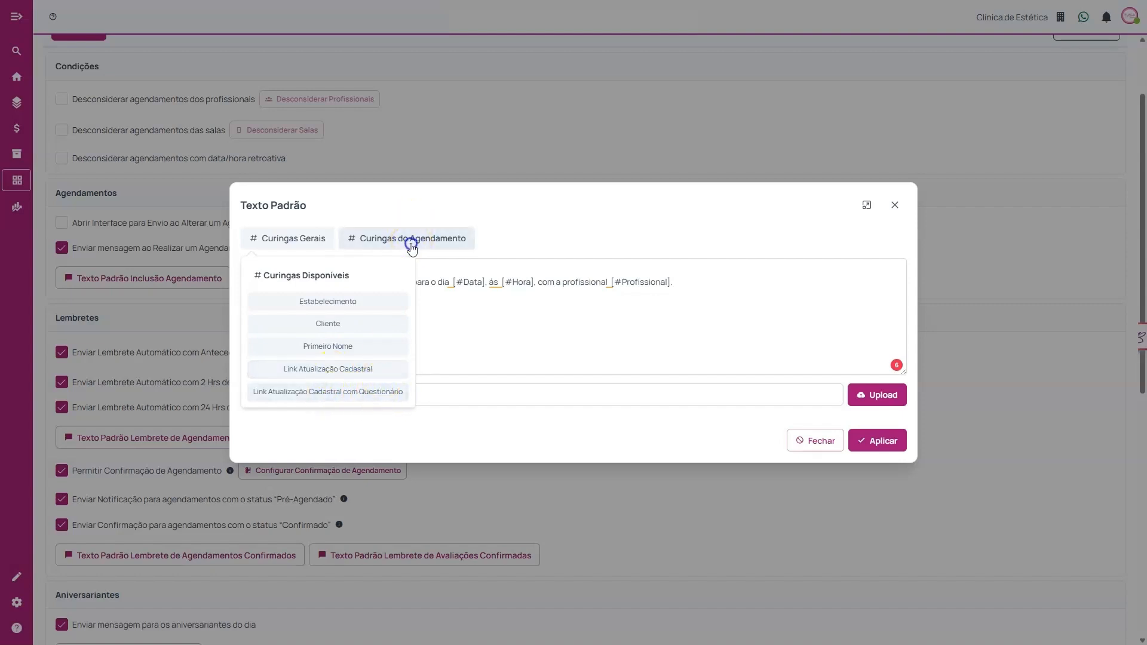
pyautogui.moveTo(410, 237)
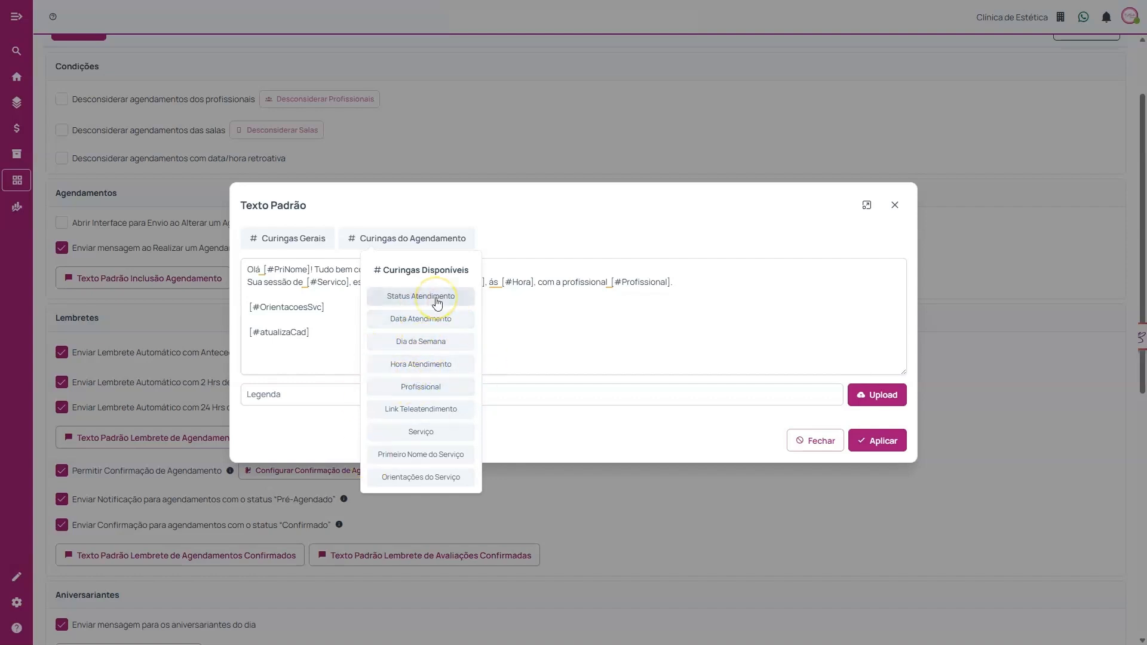
pyautogui.click(575, 238)
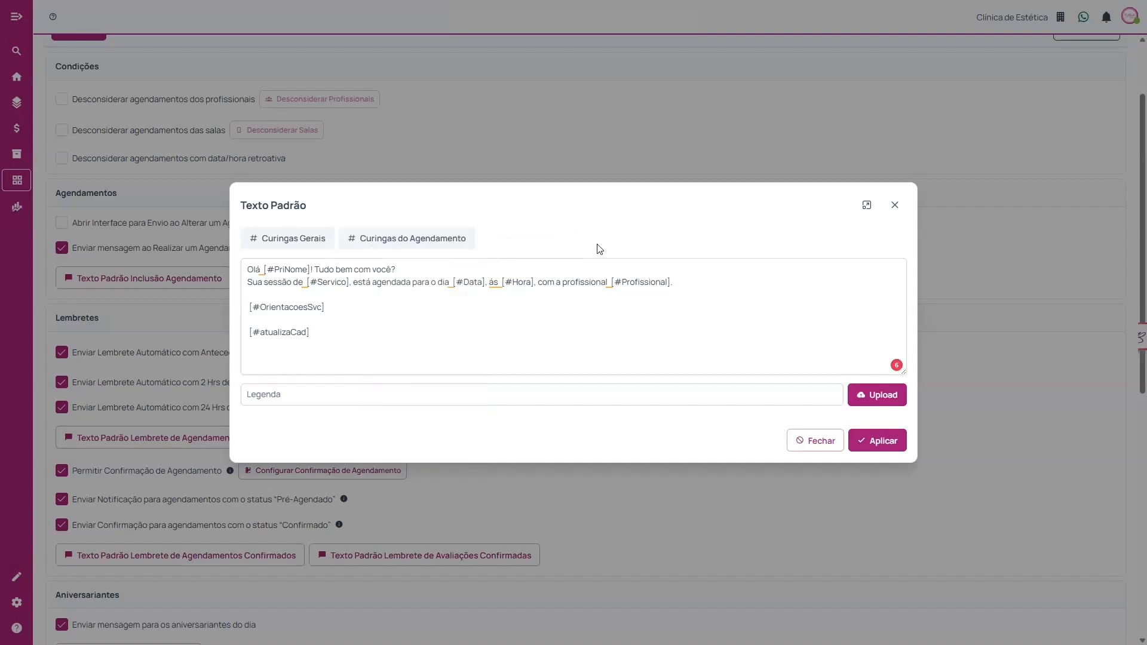
# Step: Review the inclusion message body once more and close the default text without applying changes
pyautogui.click(571, 280)
pyautogui.click(730, 276)
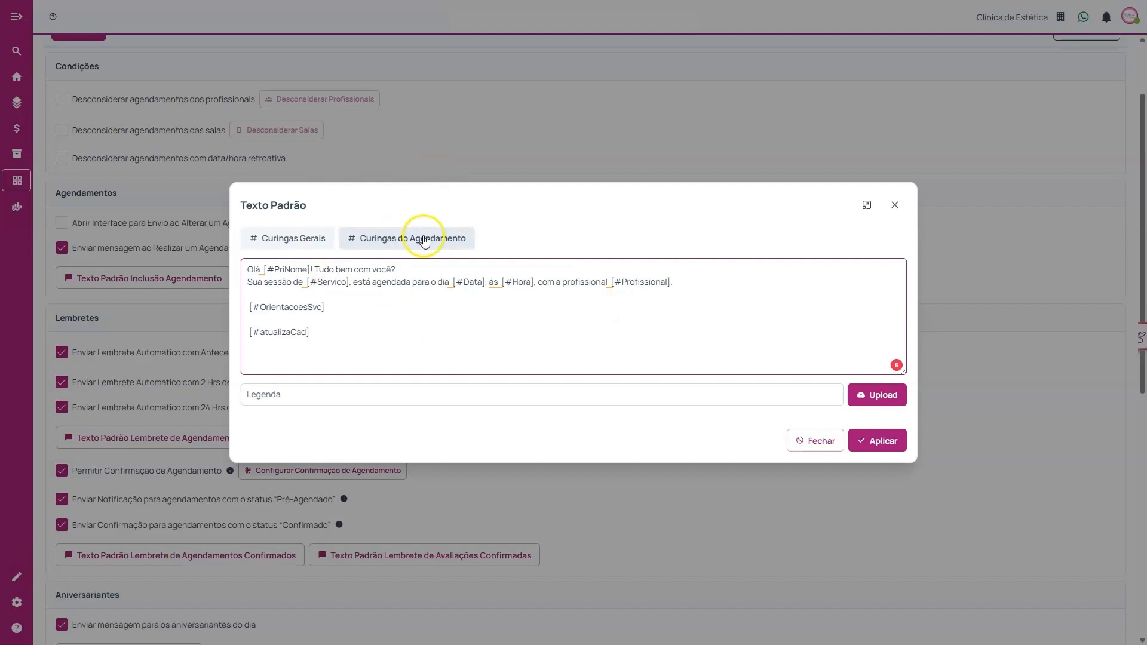
pyautogui.moveTo(707, 286); pyautogui.dragTo(375, 270)
pyautogui.click(422, 266)
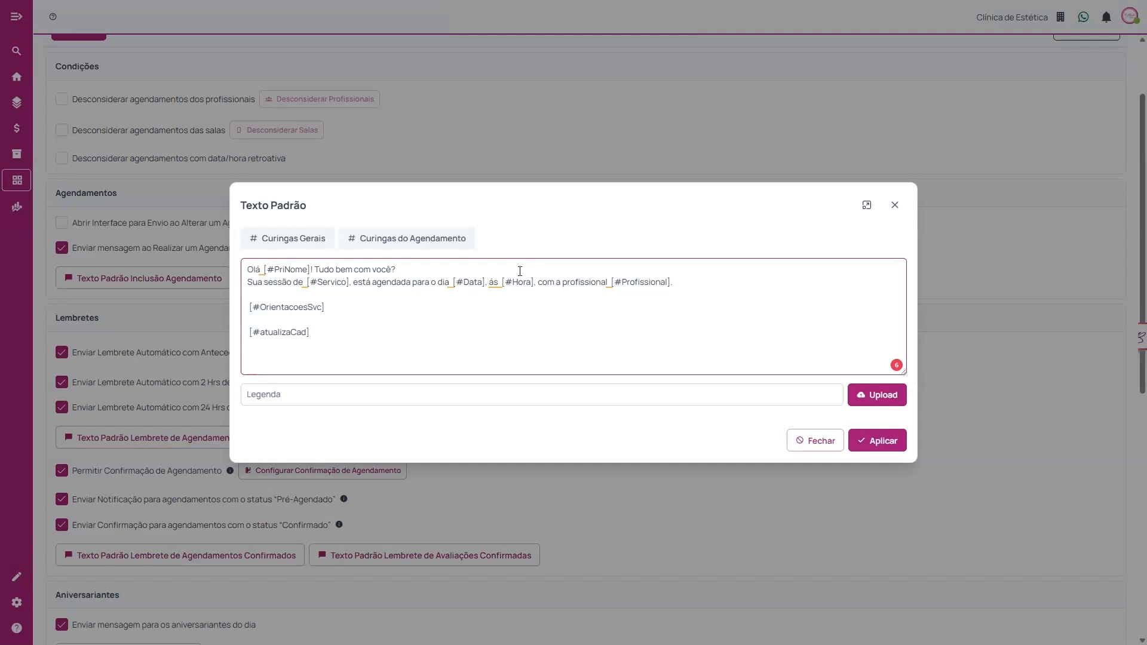
pyautogui.moveTo(531, 334); pyautogui.dragTo(268, 272)
pyautogui.click(363, 276)
pyautogui.click(818, 440)
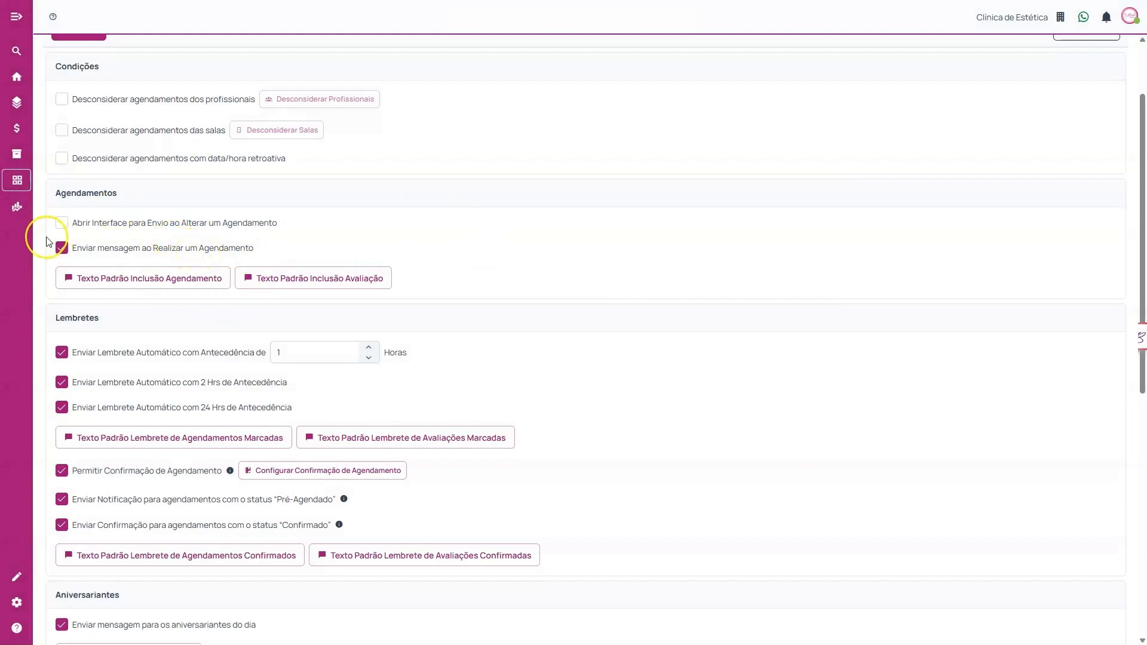
# Step: In the Lembretes section, turn off the three automatic reminders: custom advance, 2 hours and 24 hours
pyautogui.moveTo(59, 189); pyautogui.dragTo(115, 190)
pyautogui.click(118, 191)
pyautogui.scroll(-3, 128, 180)
pyautogui.moveTo(102, 118); pyautogui.dragTo(56, 120)
pyautogui.click(55, 122)
pyautogui.click(56, 119)
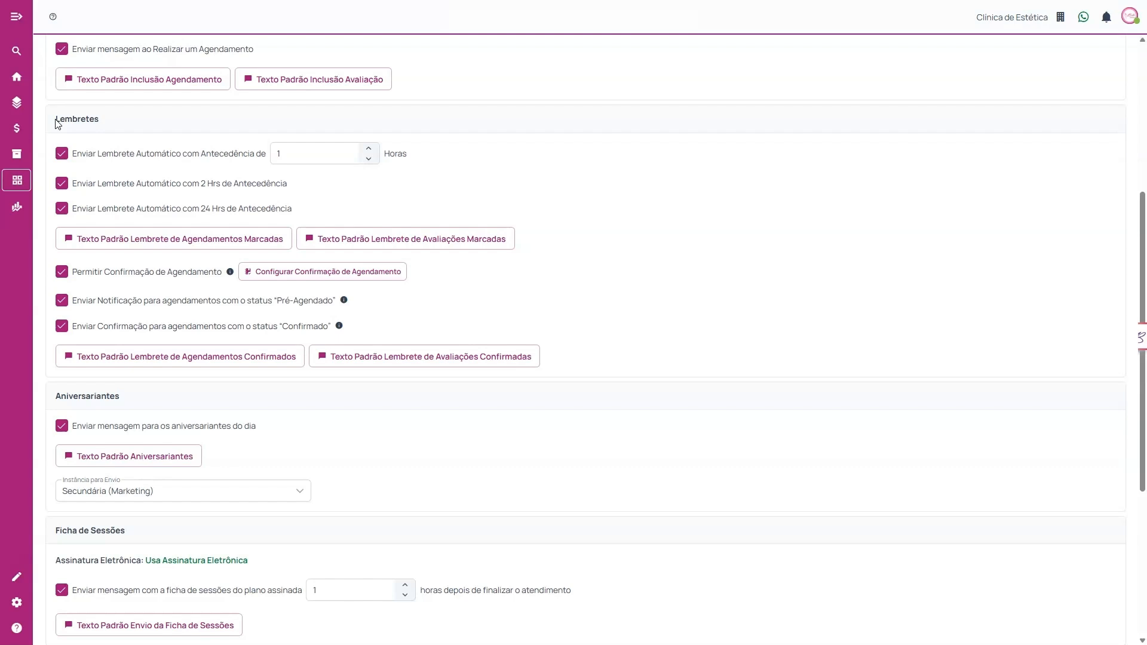
pyautogui.click(62, 153)
pyautogui.click(62, 190)
pyautogui.click(60, 209)
pyautogui.moveTo(206, 209); pyautogui.dragTo(226, 186)
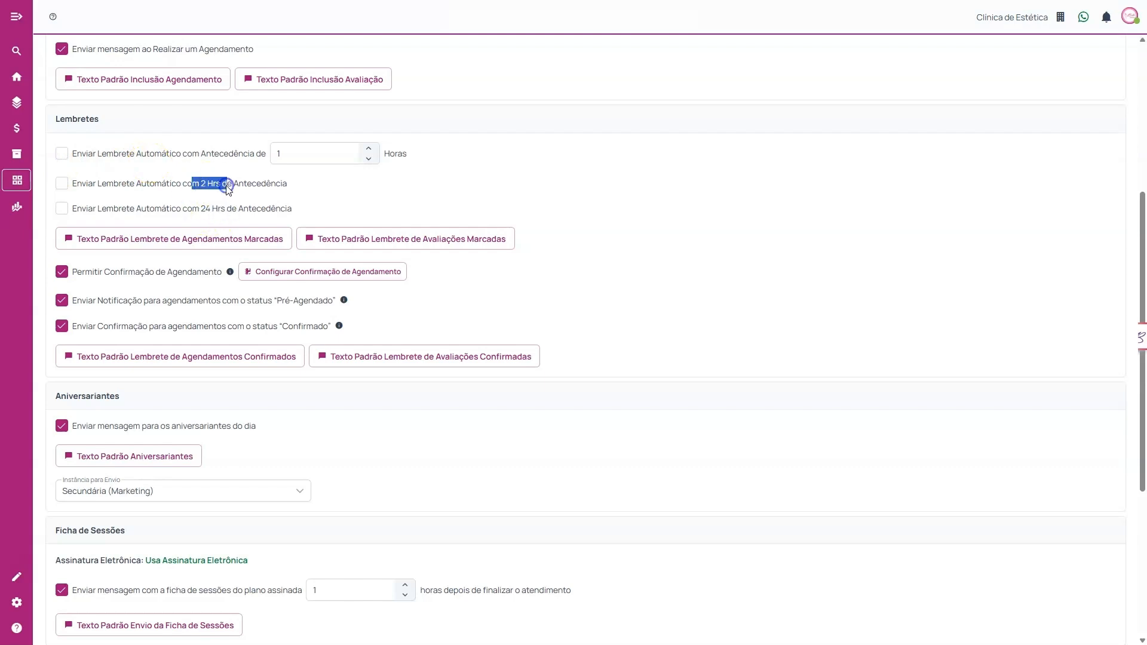
pyautogui.click(236, 197)
# Step: Set the custom automatic reminder to 72 hours in advance and enable it
pyautogui.moveTo(282, 162); pyautogui.dragTo(258, 161)
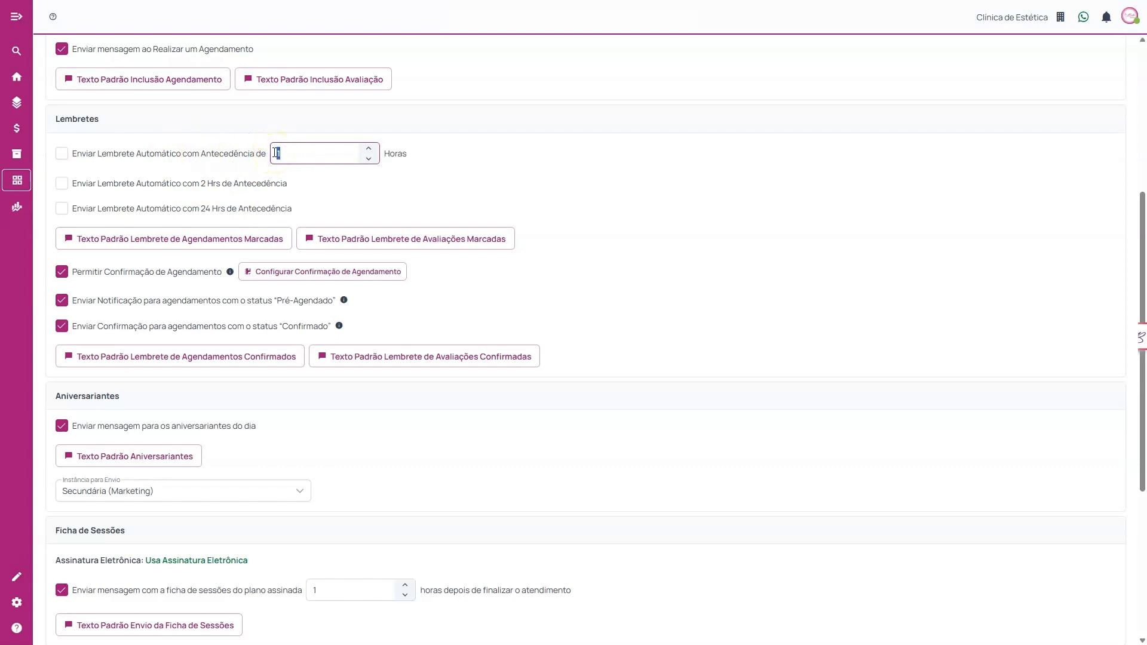
pyautogui.write('72')
pyautogui.click(261, 118)
pyautogui.click(72, 154)
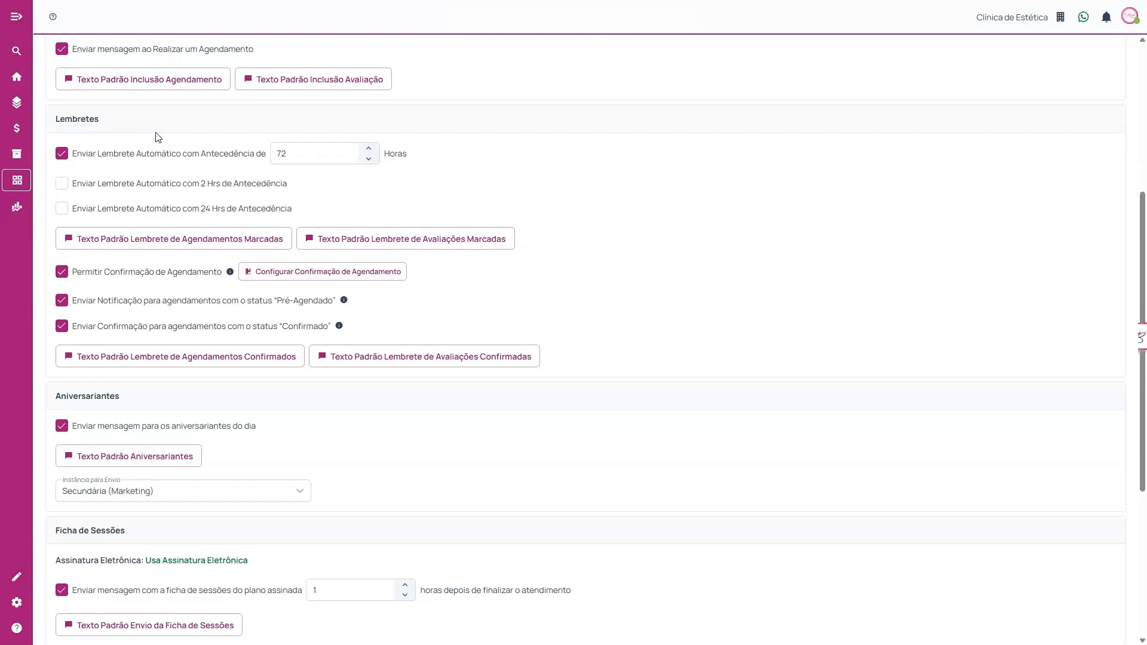
# Step: Enable the custom, 2-hour and 24-hour automatic reminders together and review their advance times
pyautogui.click(77, 152)
pyautogui.click(110, 117)
pyautogui.click(62, 154)
pyautogui.click(61, 184)
pyautogui.click(61, 209)
pyautogui.click(500, 194)
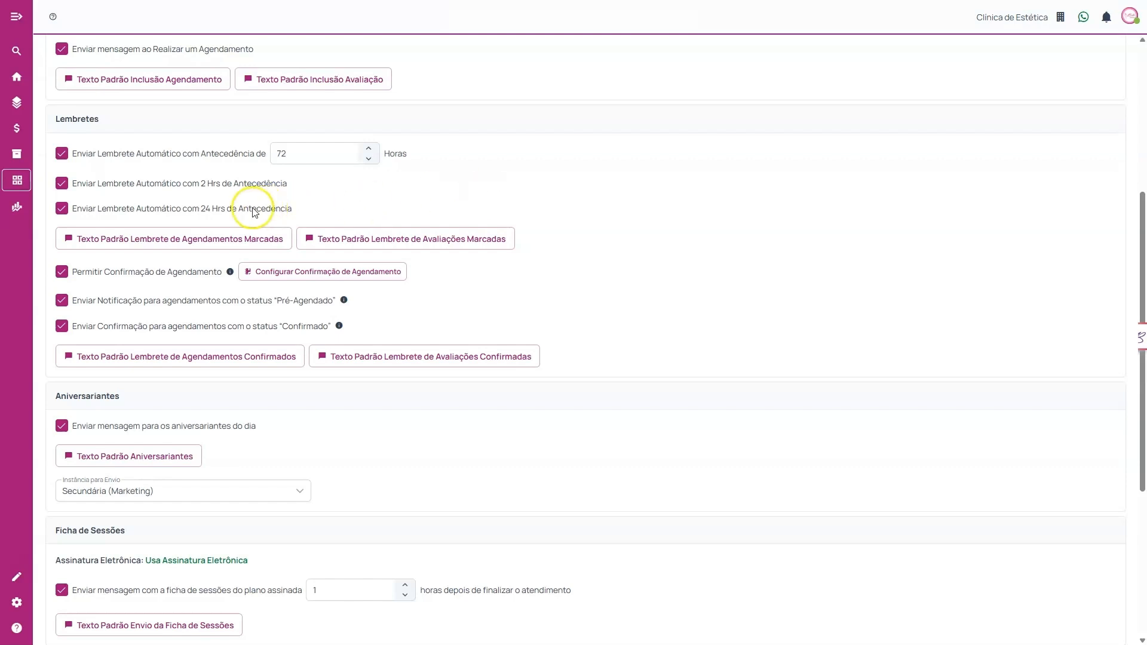
pyautogui.click(335, 206)
pyautogui.moveTo(320, 151); pyautogui.dragTo(263, 154)
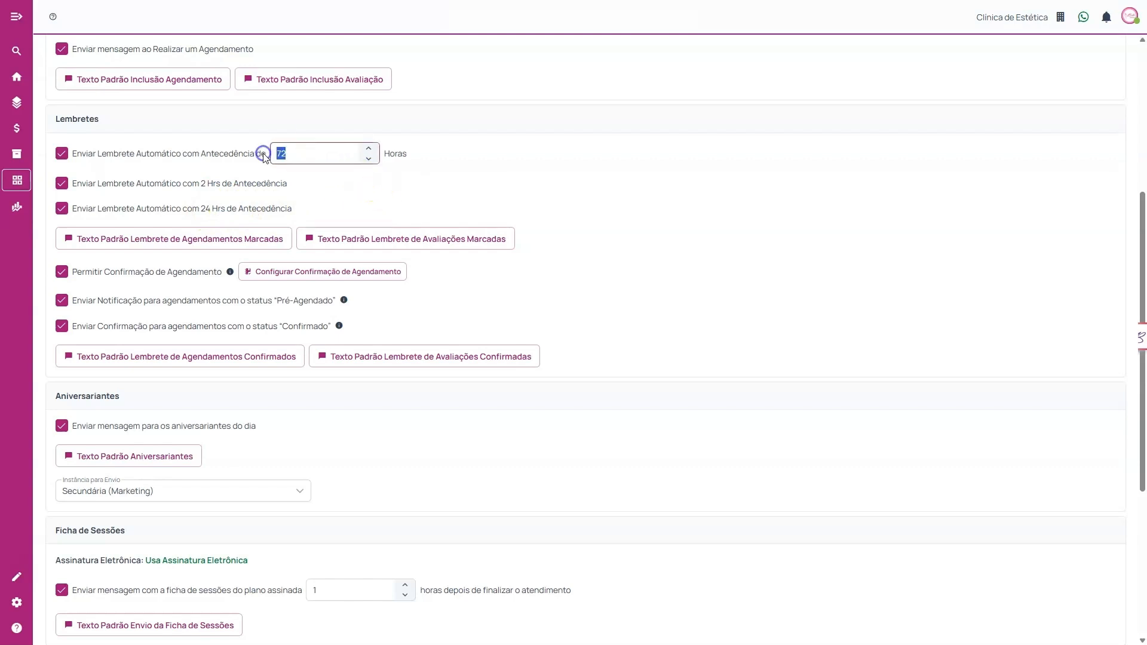
pyautogui.click(271, 140)
pyautogui.moveTo(201, 209); pyautogui.dragTo(304, 214)
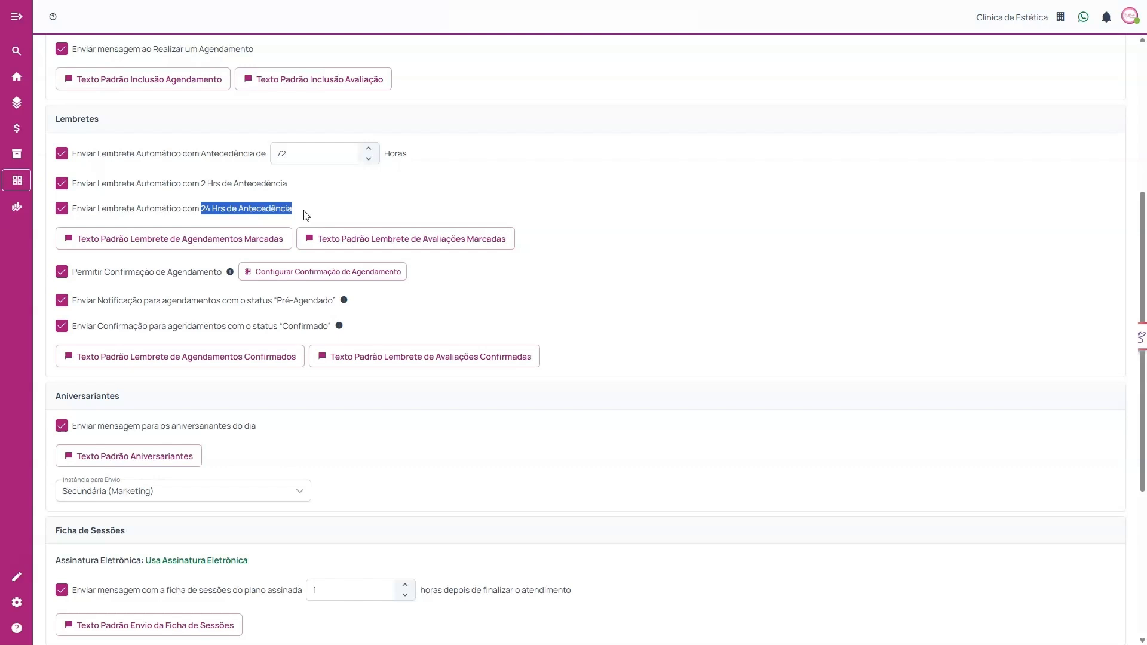
pyautogui.click(304, 211)
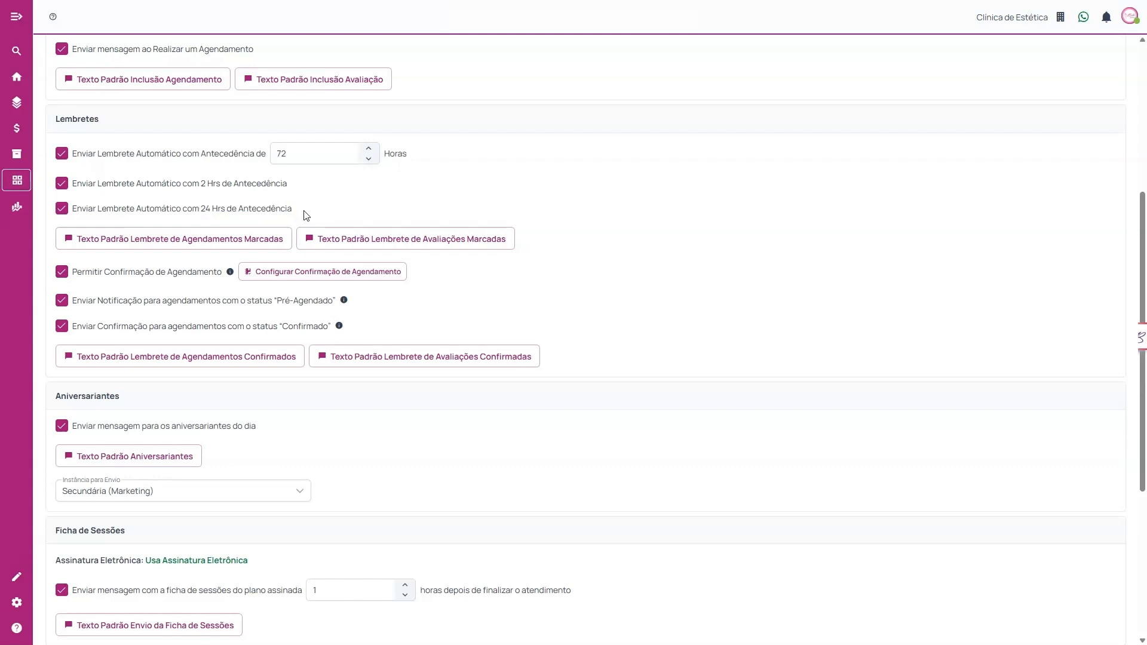
# Step: Disable all three automatic reminders in Lembretes: the 72-hour custom one, the 2-hour one and the 24-hour one
pyautogui.click(62, 154)
pyautogui.click(62, 184)
pyautogui.click(62, 208)
pyautogui.click(418, 190)
pyautogui.scroll(2, 358, 269)
pyautogui.scroll(-2, 380, 302)
# Step: Open the default reminder text for marked appointments and read through the whole message
pyautogui.click(238, 238)
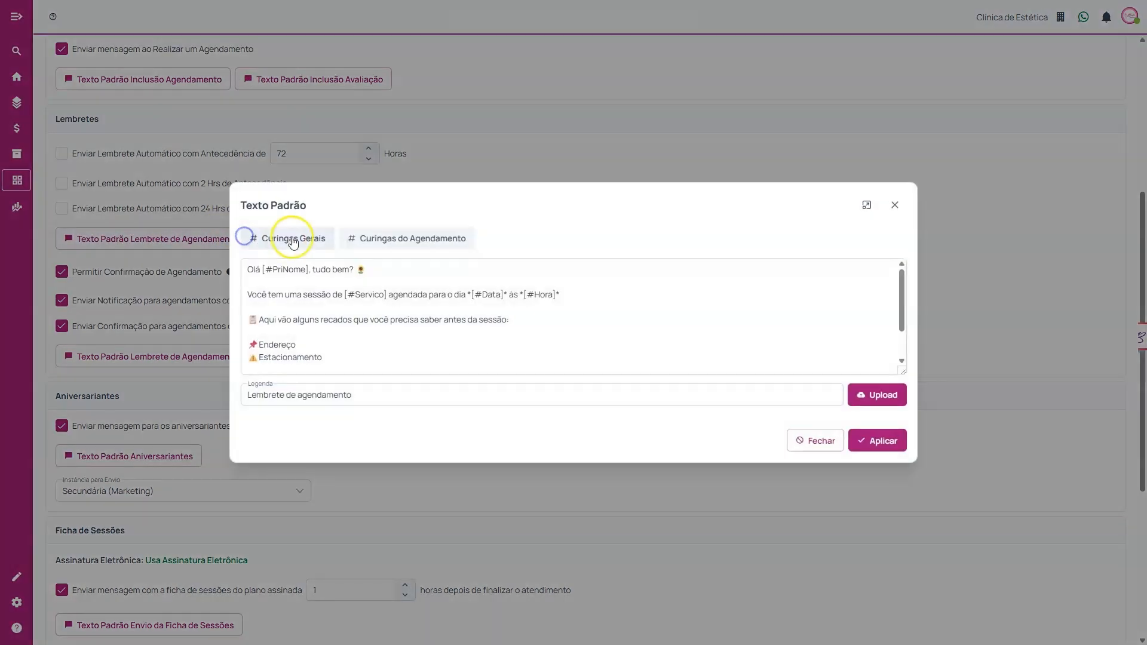
pyautogui.scroll(-2, 413, 281)
pyautogui.scroll(2, 415, 285)
pyautogui.click(378, 270)
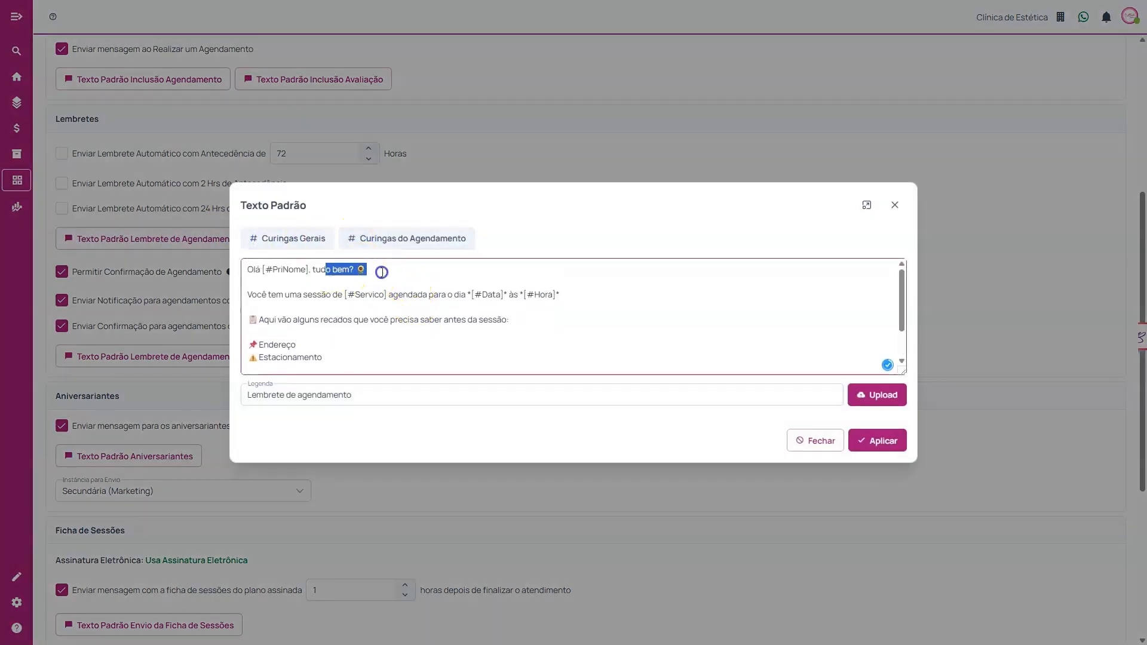
pyautogui.click(286, 346)
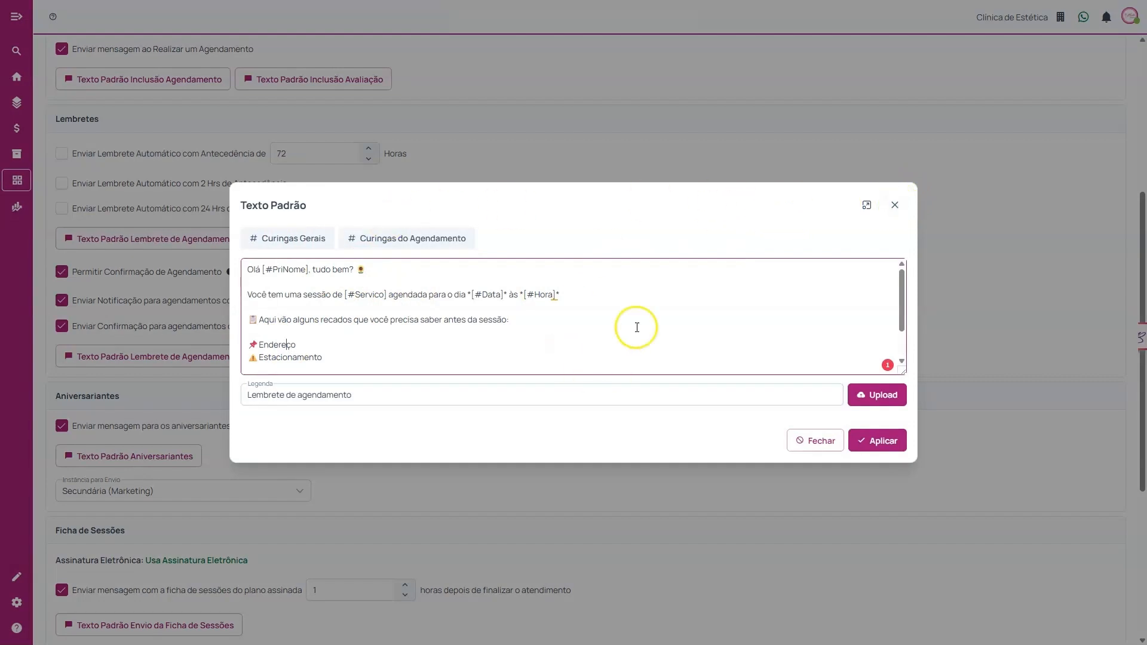
pyautogui.scroll(-2, 640, 277)
pyautogui.scroll(2, 570, 291)
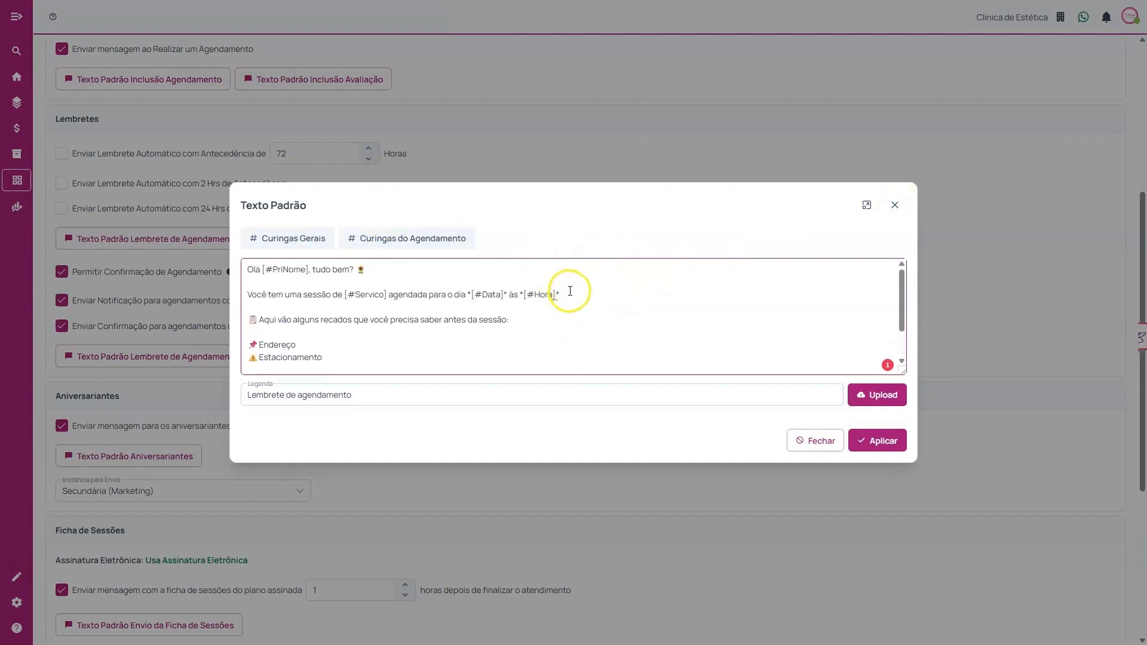
# Step: View the wildcards available for the marked-appointment reminder text and close it without applying changes
pyautogui.click(416, 240)
pyautogui.click(319, 248)
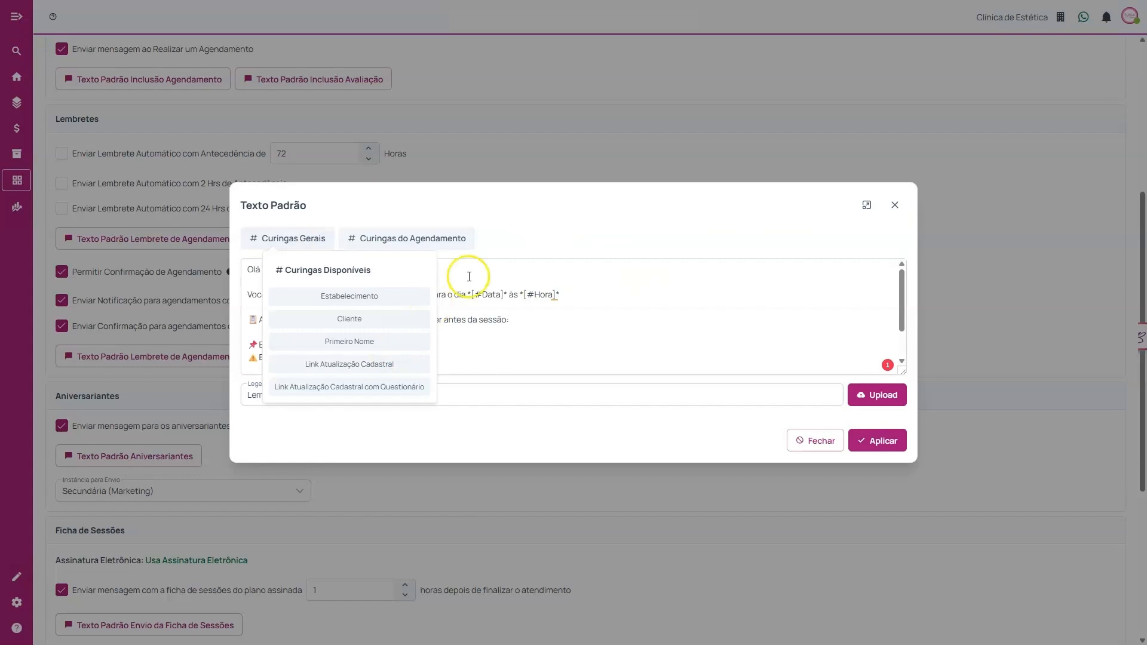
pyautogui.click(535, 214)
pyautogui.moveTo(472, 367); pyautogui.dragTo(302, 274)
pyautogui.click(314, 279)
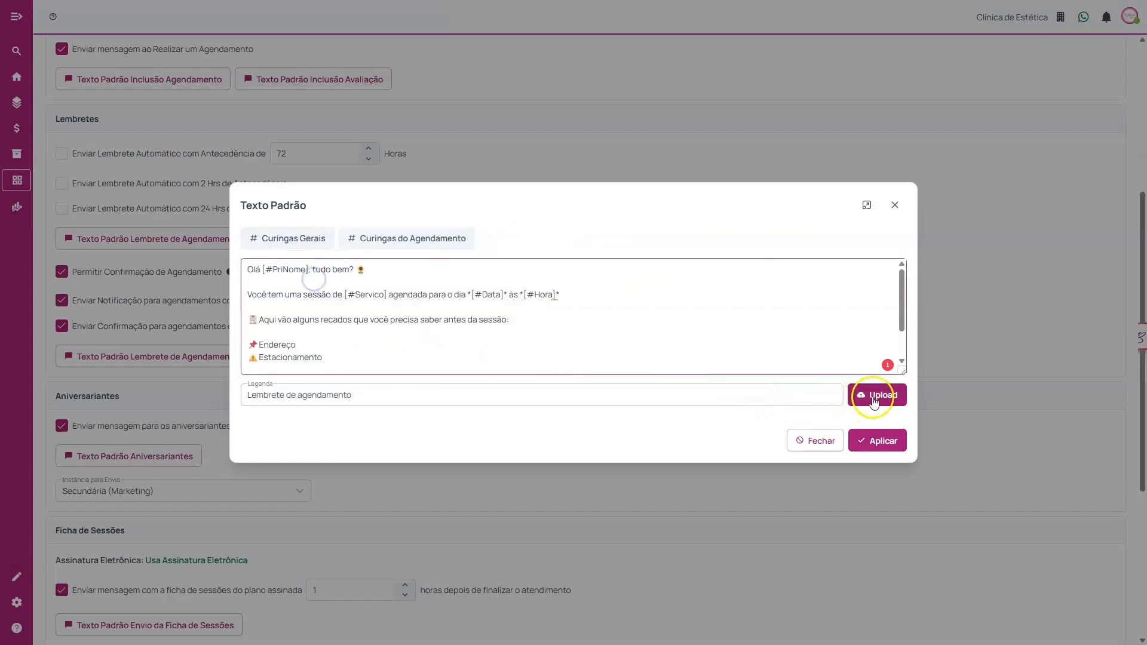
pyautogui.click(895, 206)
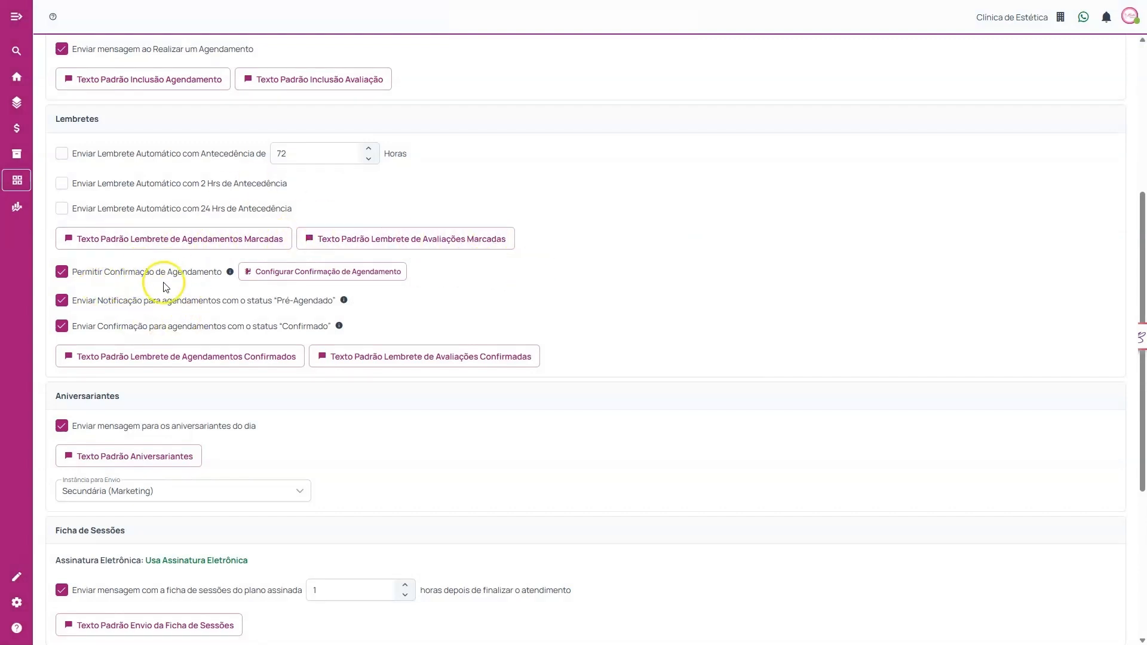
# Step: Switch Permitir Confirmação de Agendamento off and back on, and open the appointment confirmation configuration
pyautogui.moveTo(71, 272); pyautogui.dragTo(226, 272)
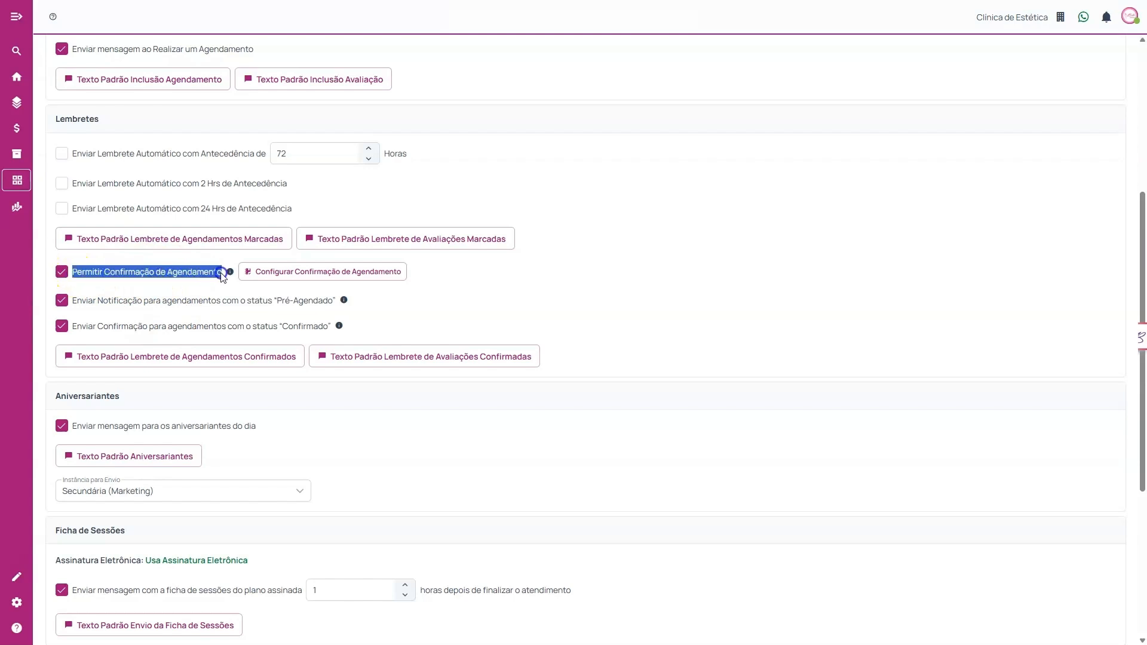
pyautogui.click(218, 282)
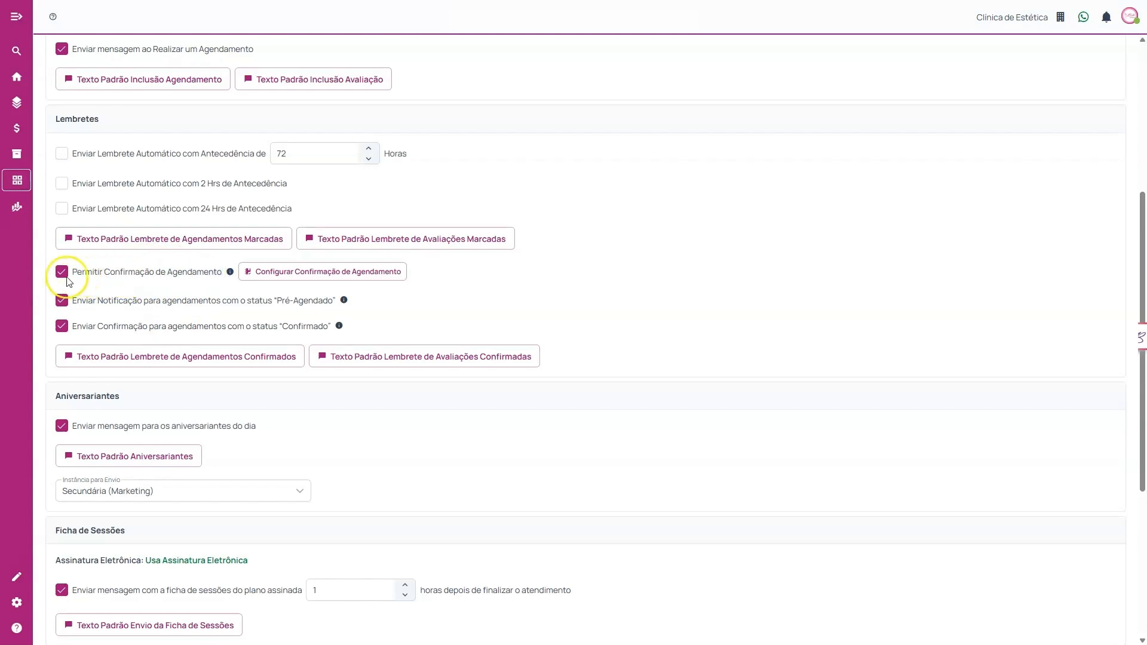
pyautogui.click(62, 273)
pyautogui.click(62, 277)
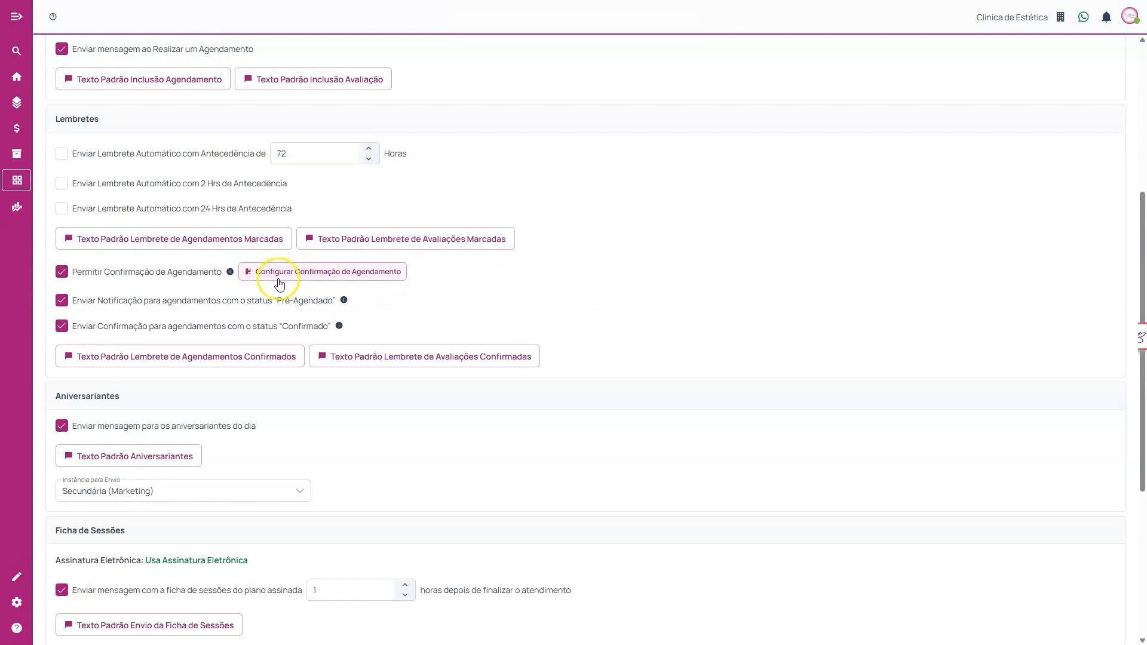
pyautogui.click(329, 276)
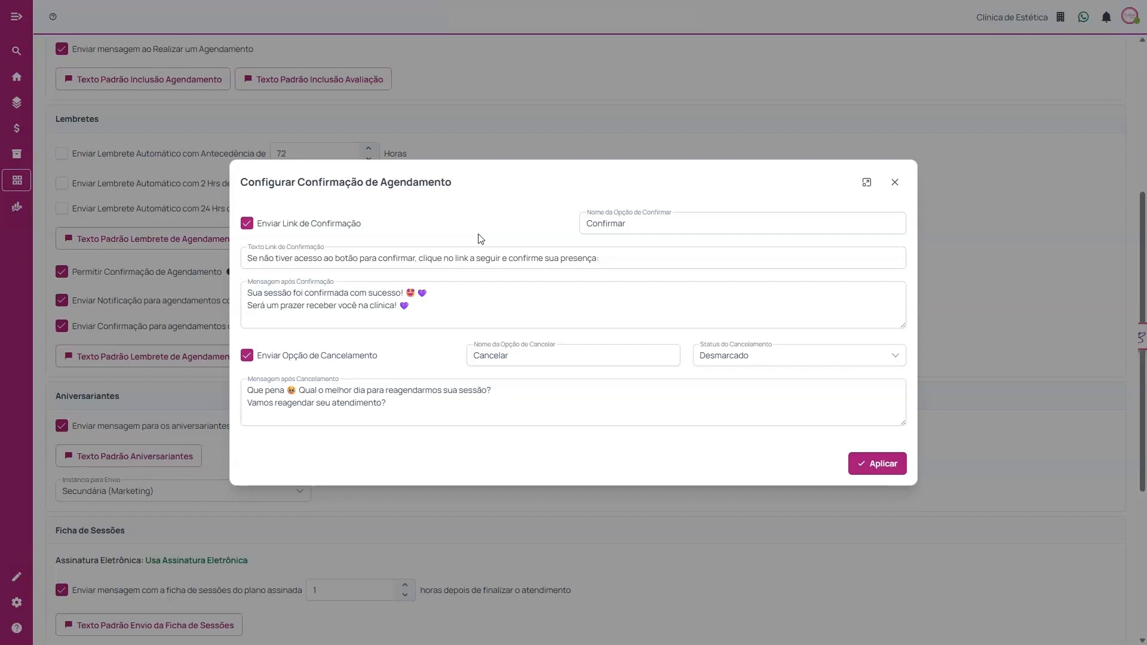
# Step: Disable Enviar Opção de Cancelamento in the appointment confirmation configuration
pyautogui.click(246, 355)
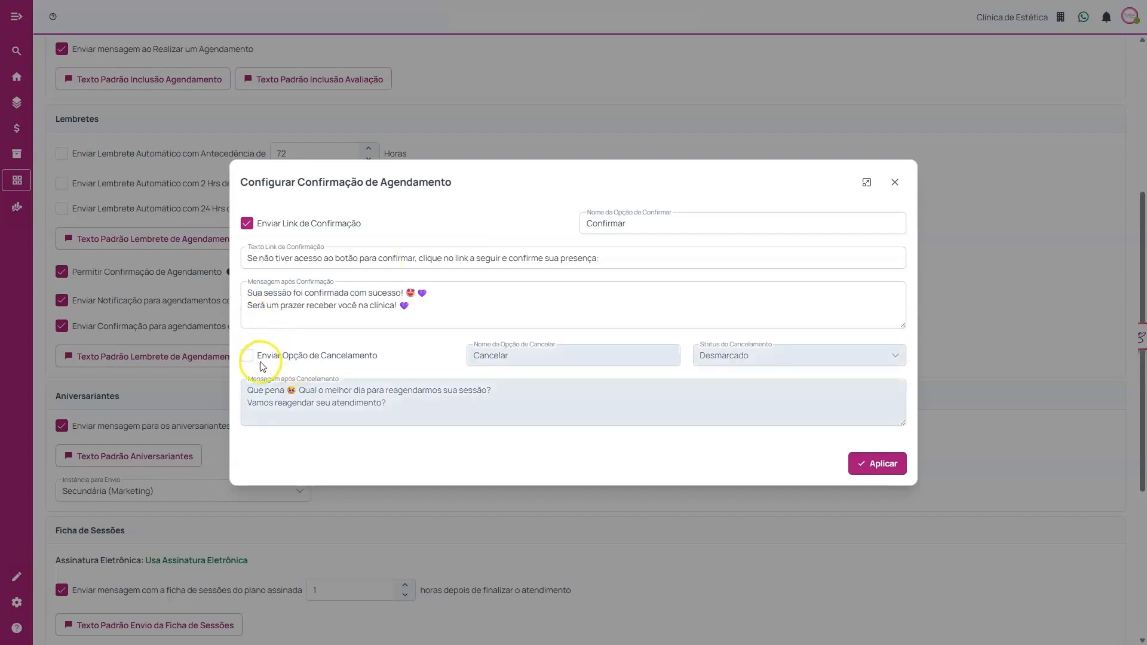
pyautogui.moveTo(263, 362); pyautogui.dragTo(378, 360)
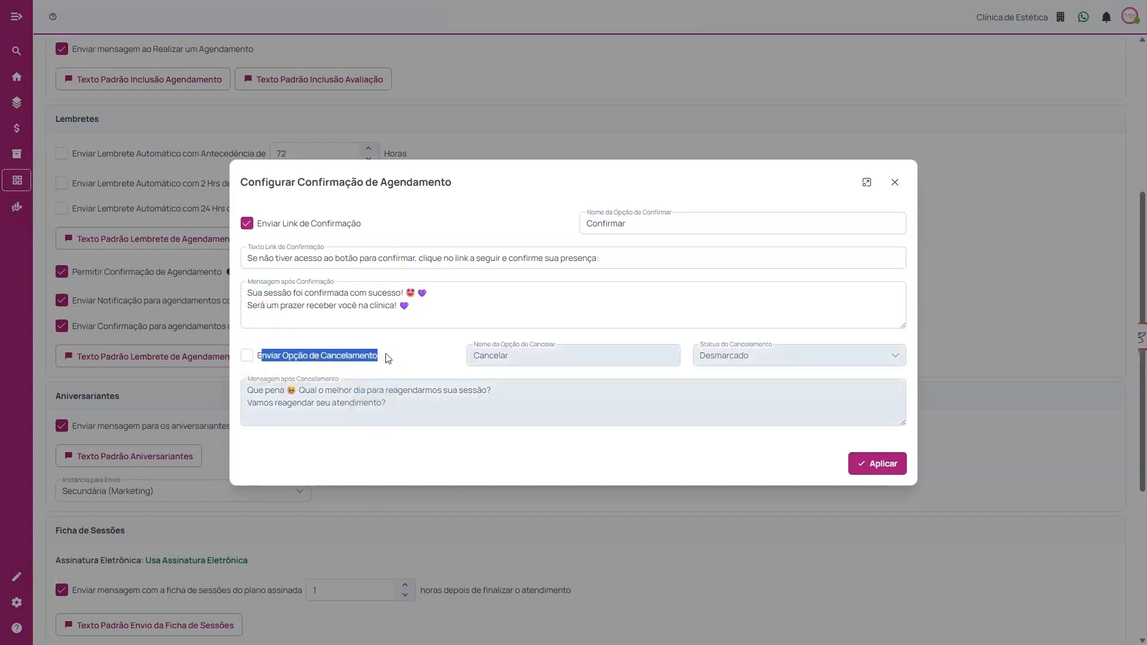
pyautogui.click(385, 358)
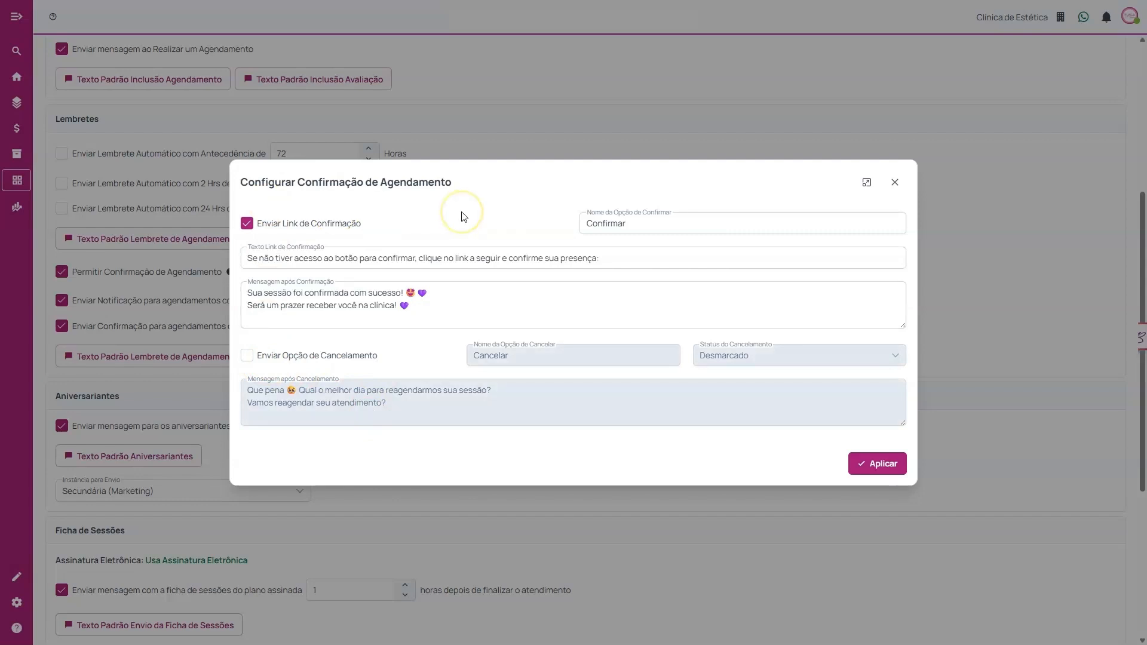
# Step: Switch Enviar Link de Confirmação off and back on, and look at the name of the confirm option
pyautogui.click(246, 224)
pyautogui.click(298, 224)
pyautogui.moveTo(257, 225); pyautogui.dragTo(358, 225)
pyautogui.click(353, 224)
pyautogui.click(628, 224)
pyautogui.moveTo(671, 224); pyautogui.dragTo(526, 224)
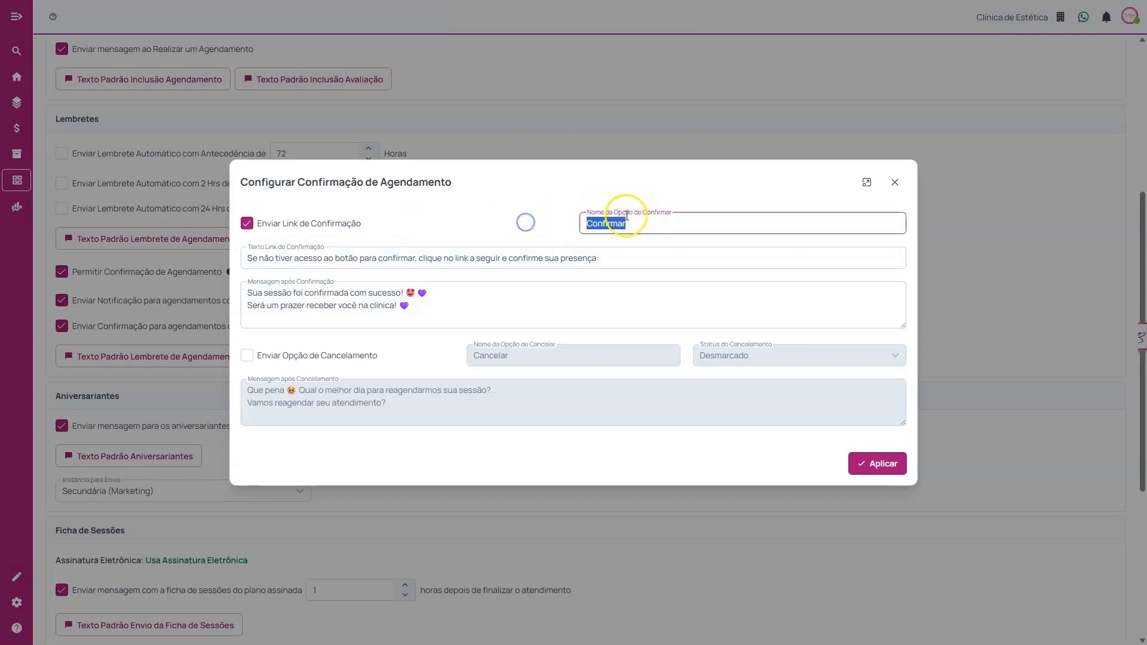
pyautogui.click(624, 201)
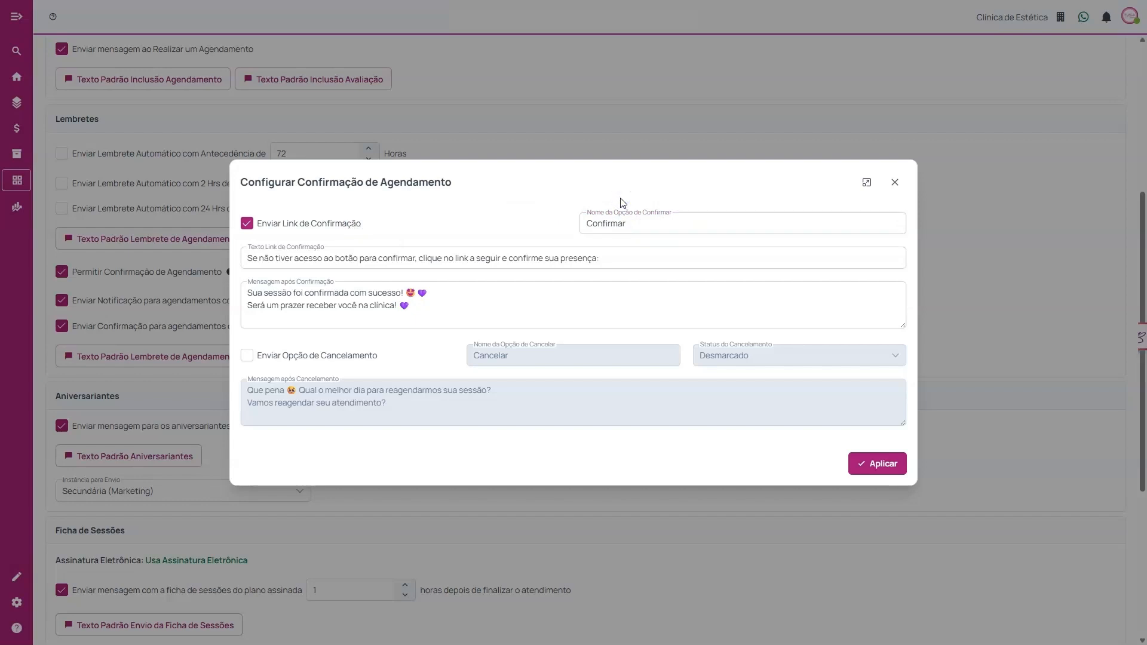
# Step: Try replacing the confirm option's name with "CONFI", and undo the edit to restore "Confirmar"
pyautogui.moveTo(628, 223); pyautogui.dragTo(558, 224)
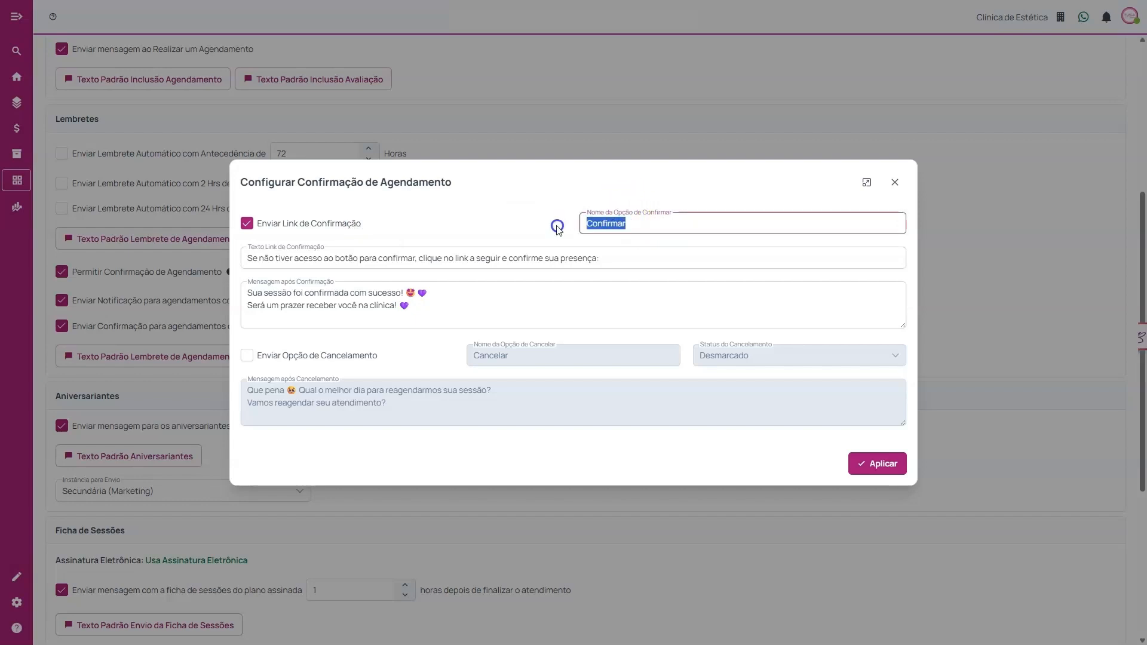
pyautogui.write('CONFI')
pyautogui.hotkey('ctrl', 'a')
pyautogui.press('BackSpace')
pyautogui.hotkey('ctrl', 'z')
pyautogui.click(605, 181)
pyautogui.hotkey('ctrl', 'z')
pyautogui.click(604, 193)
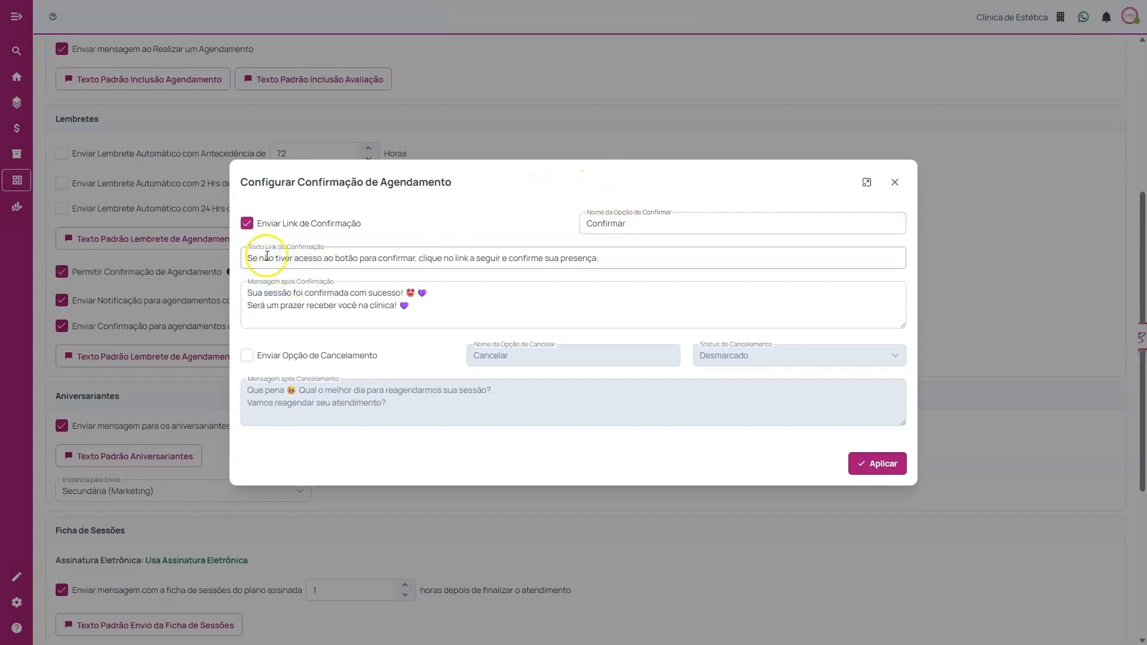
# Step: Clear the confirmation link text so the Texto Link de Confirmação field is empty
pyautogui.moveTo(669, 258); pyautogui.dragTo(233, 260)
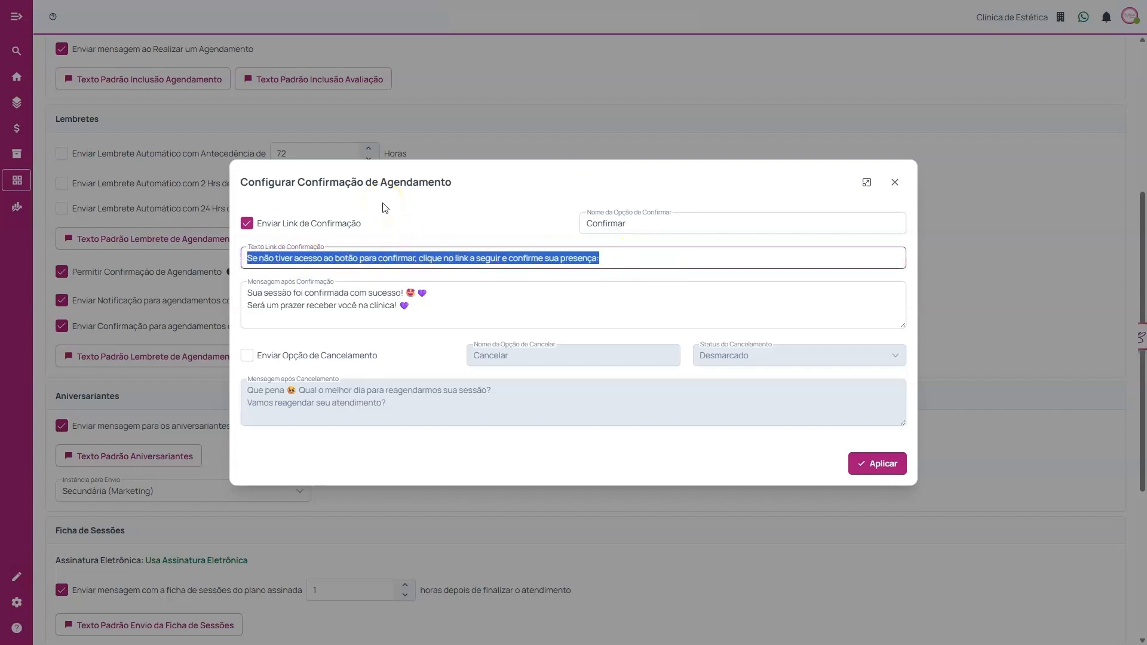
pyautogui.click(417, 221)
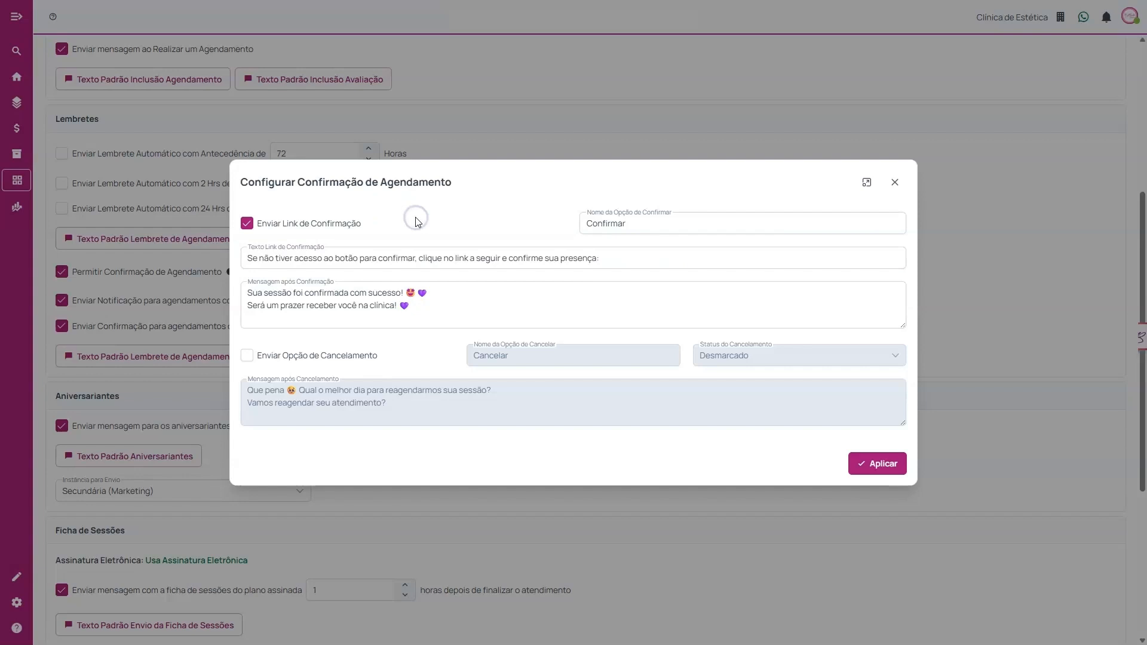
pyautogui.moveTo(585, 256); pyautogui.dragTo(214, 261)
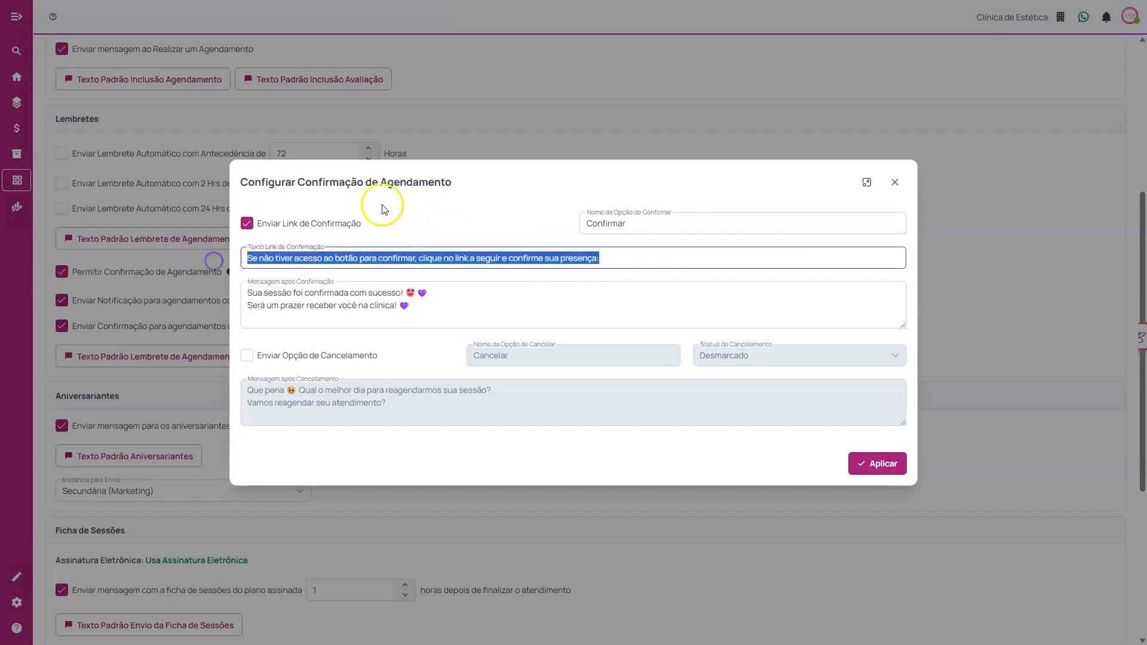
pyautogui.press('BackSpace')
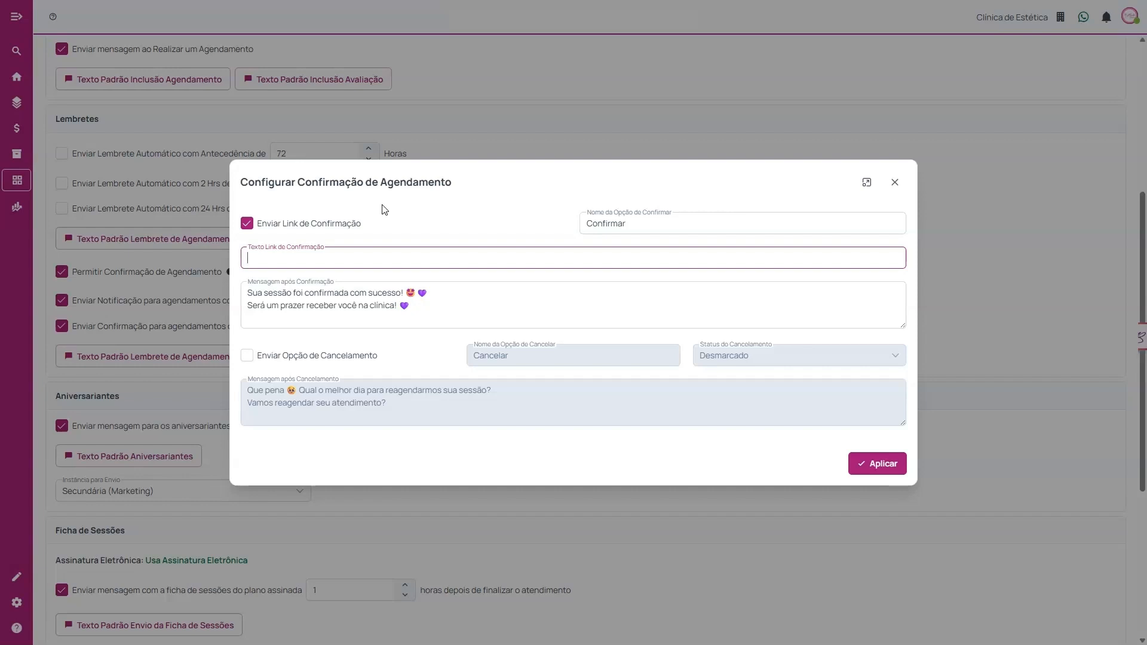
pyautogui.click(302, 276)
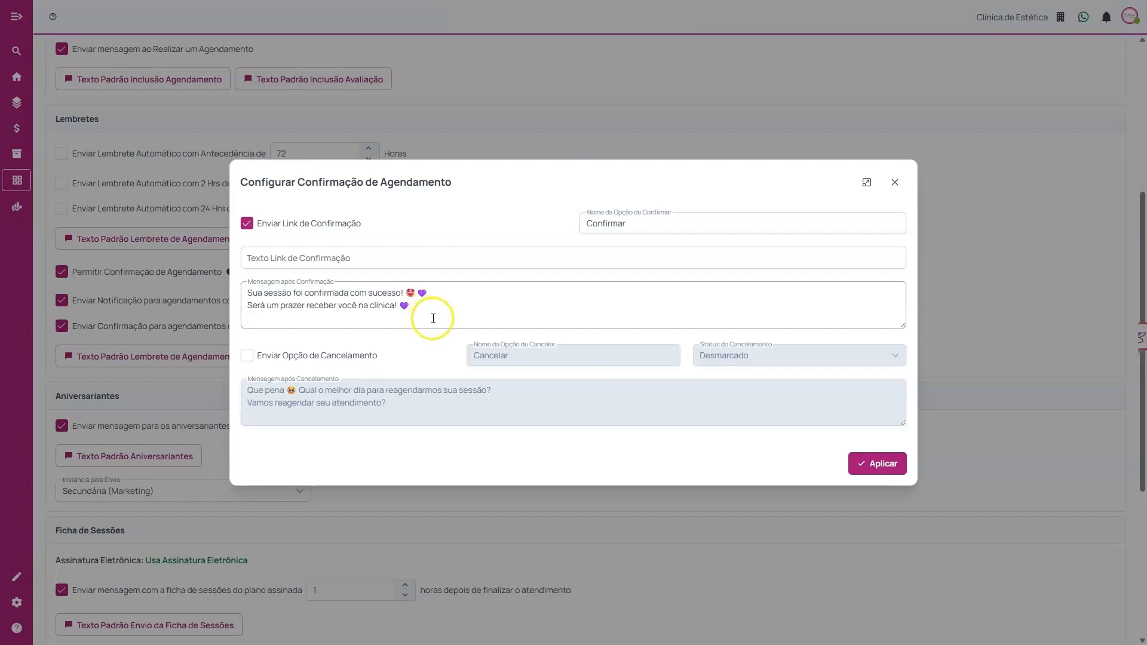
# Step: Read the message sent after confirmation, enable Enviar Opção de Cancelamento, and check the cancel option's name
pyautogui.moveTo(428, 312); pyautogui.dragTo(239, 289)
pyautogui.click(249, 282)
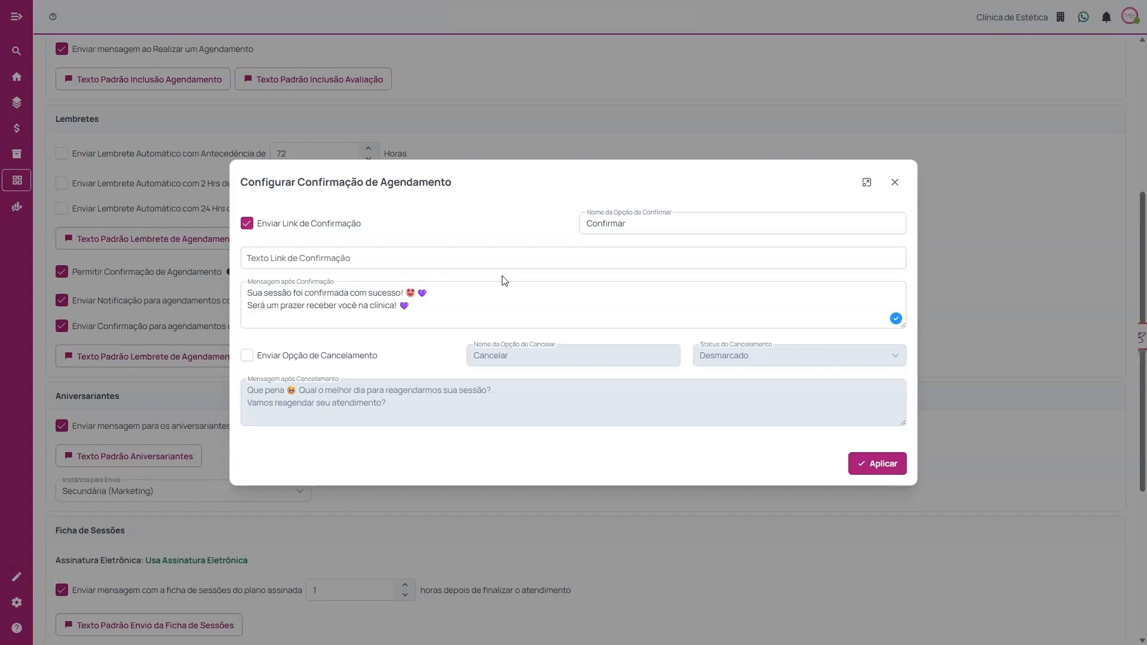
pyautogui.click(247, 356)
pyautogui.moveTo(256, 355); pyautogui.dragTo(389, 356)
pyautogui.click(389, 355)
pyautogui.moveTo(518, 354); pyautogui.dragTo(435, 355)
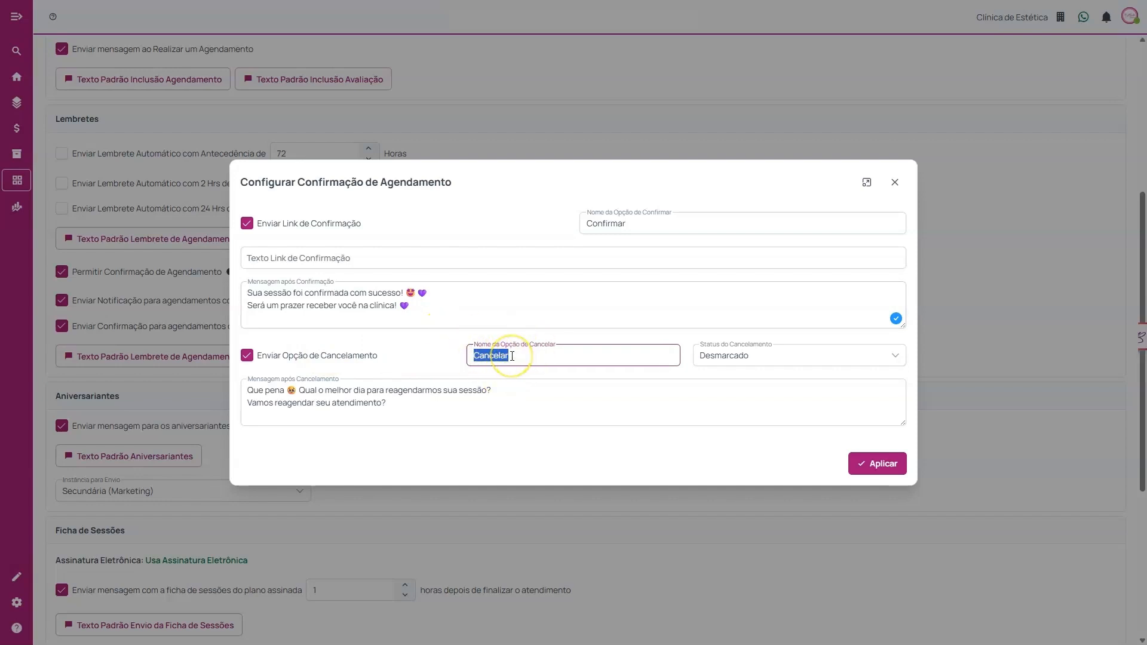
# Step: Try the cancellation statuses Não alterar, Cancelado and Falhou in turn, and close the confirmation configuration without applying
pyautogui.click(741, 354)
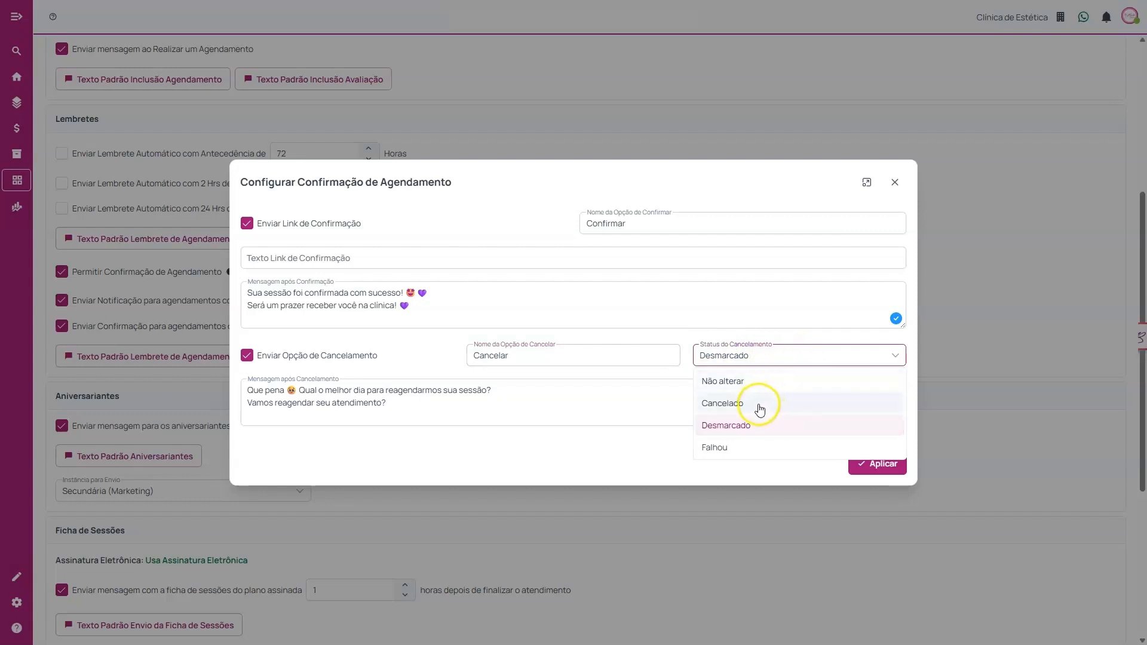
pyautogui.click(691, 351)
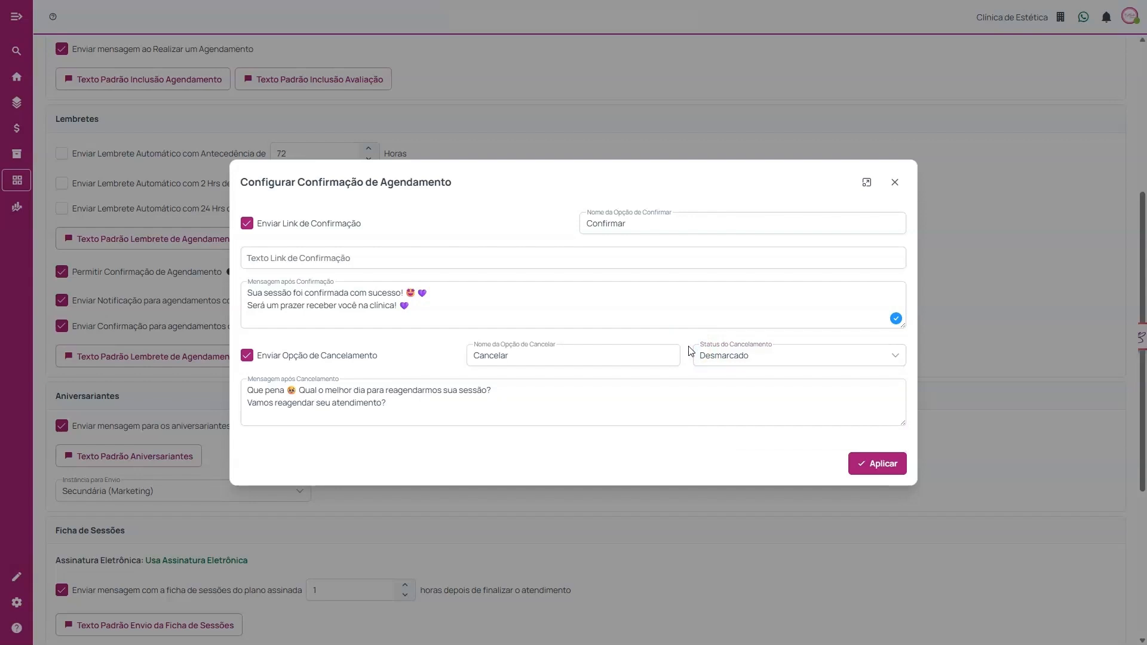
pyautogui.click(731, 354)
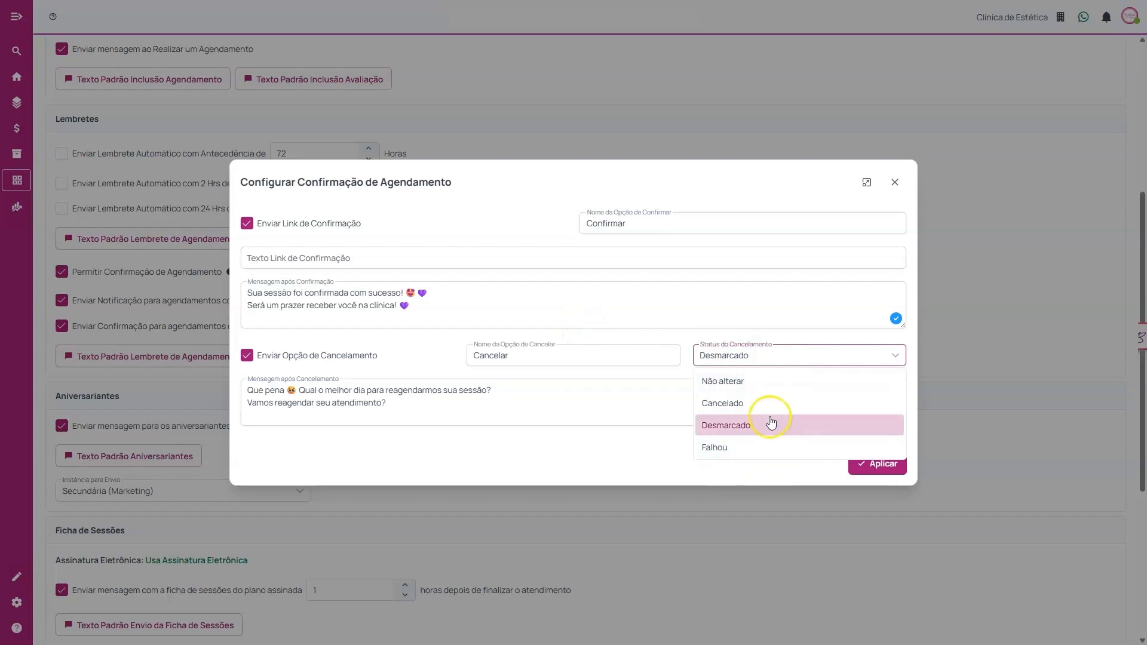
pyautogui.click(756, 382)
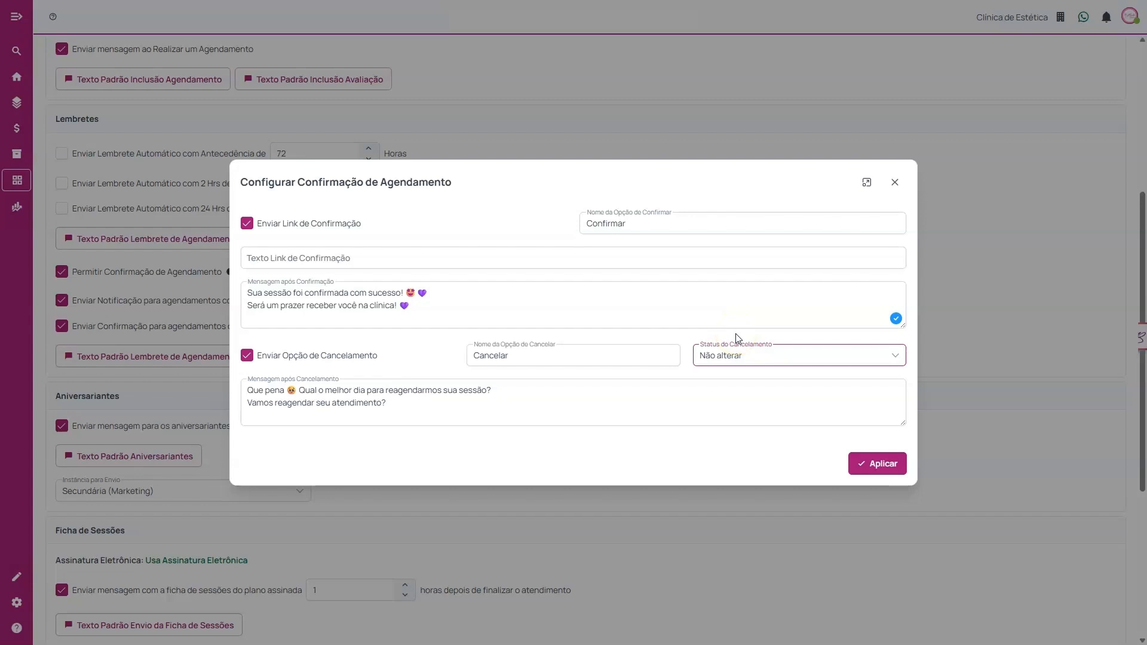
pyautogui.click(735, 360)
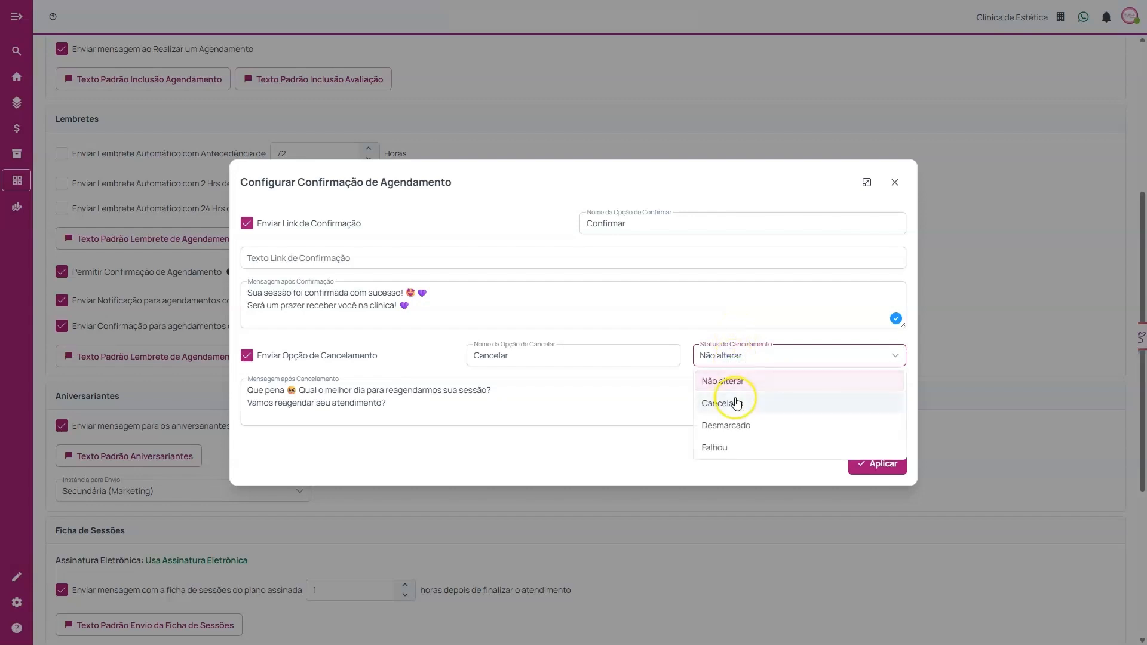
pyautogui.click(749, 405)
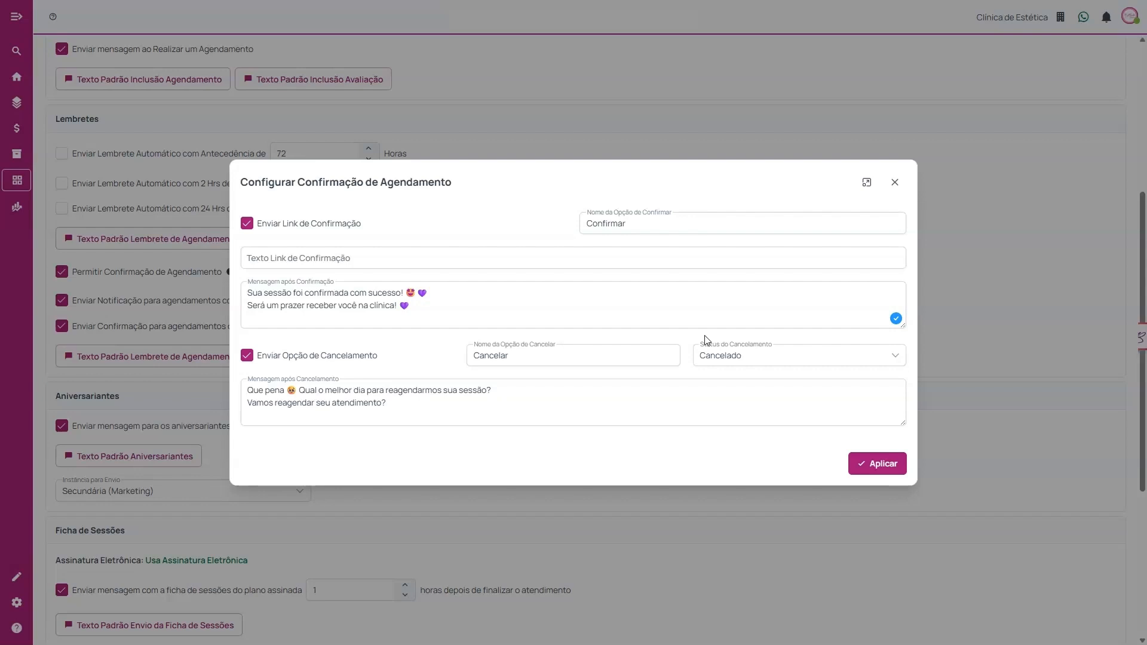
pyautogui.click(707, 352)
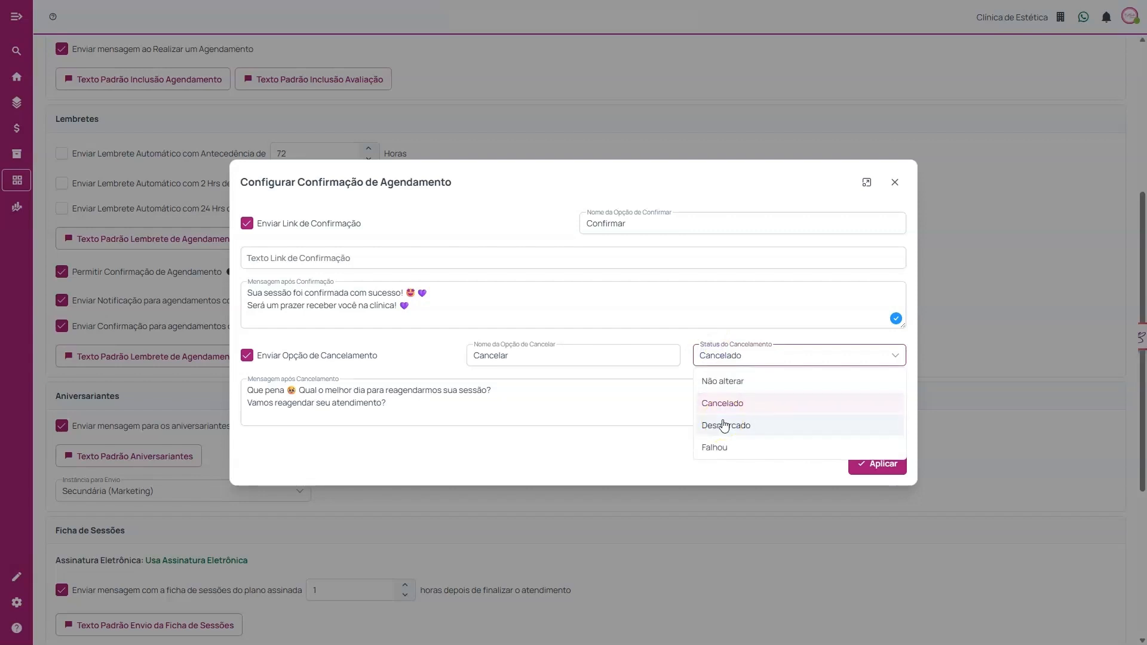
pyautogui.click(726, 451)
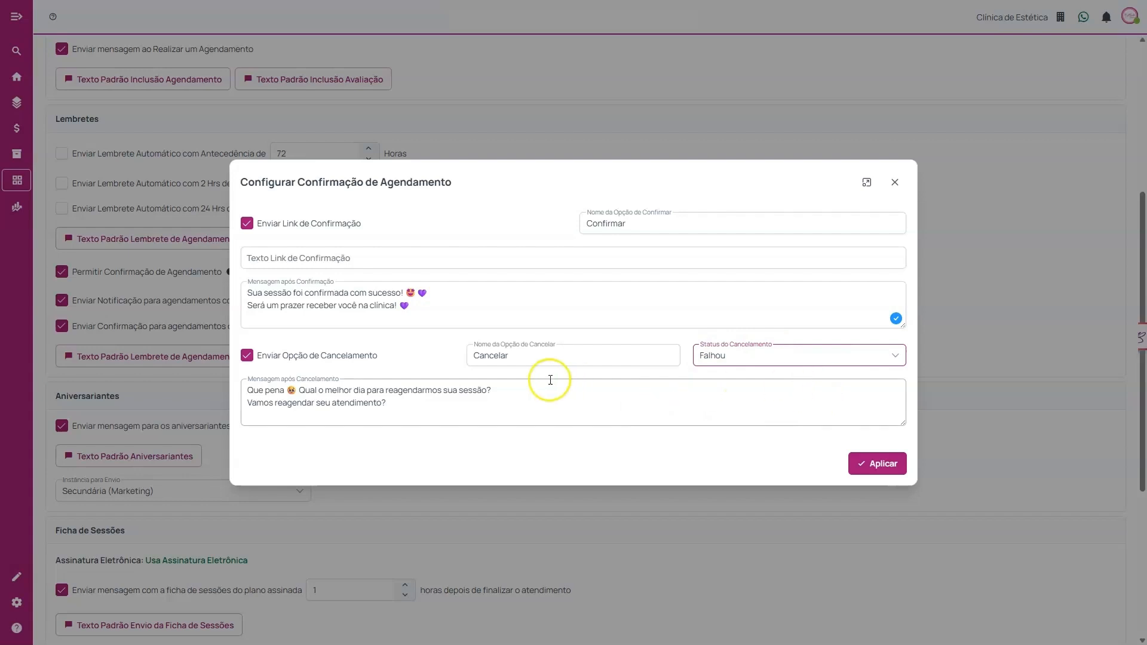
pyautogui.click(699, 331)
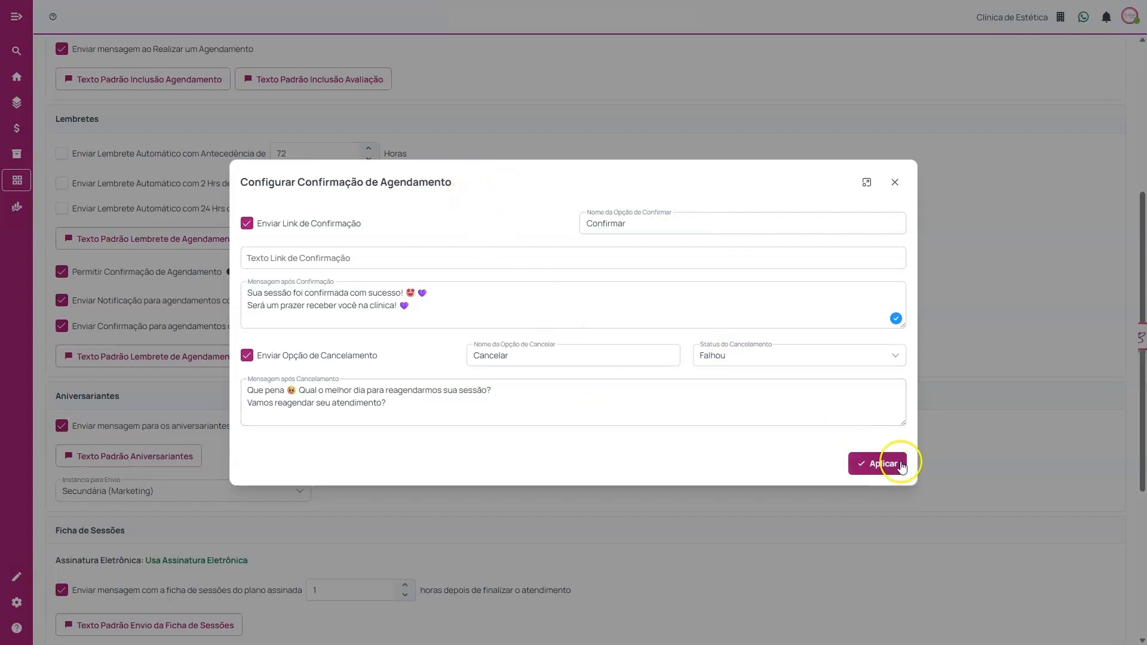
pyautogui.click(895, 182)
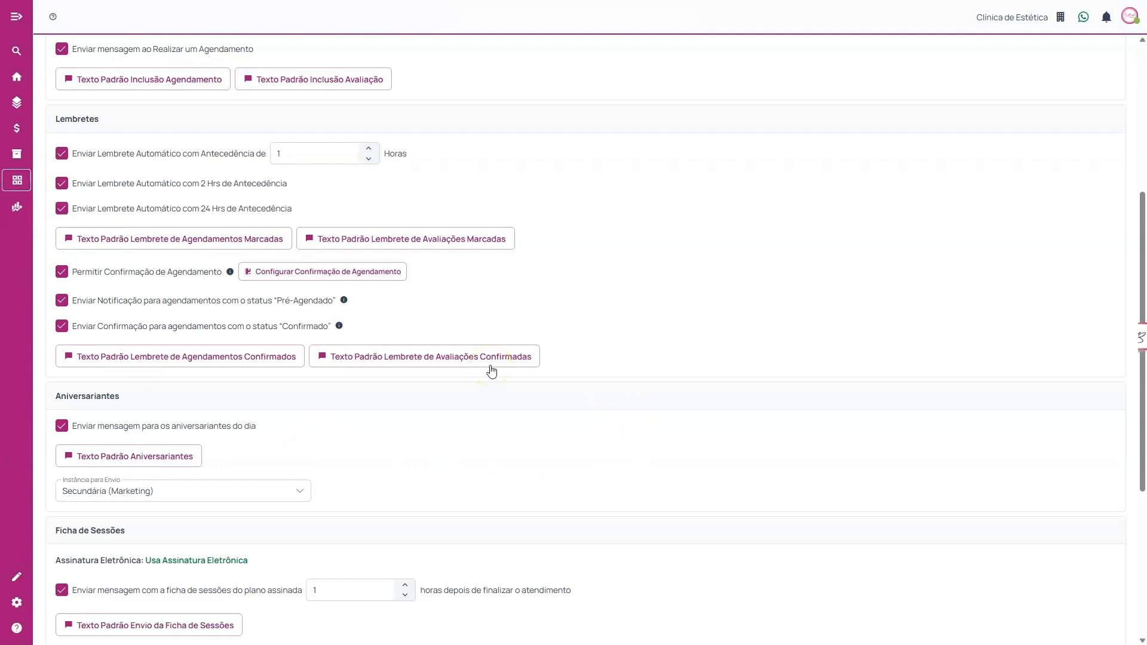
# Step: Switch the notification for appointments with the status "Pré-Agendado" off and back on
pyautogui.moveTo(91, 313); pyautogui.dragTo(328, 302)
pyautogui.click(329, 304)
pyautogui.click(61, 300)
pyautogui.moveTo(222, 300); pyautogui.dragTo(332, 305)
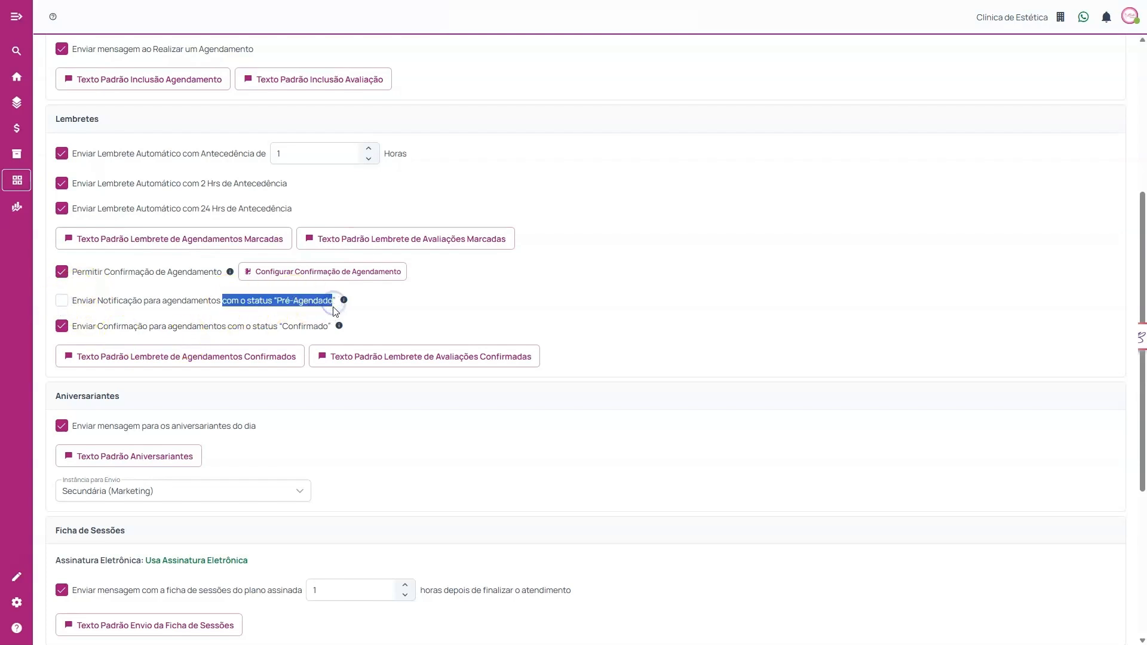
pyautogui.click(62, 300)
pyautogui.click(125, 310)
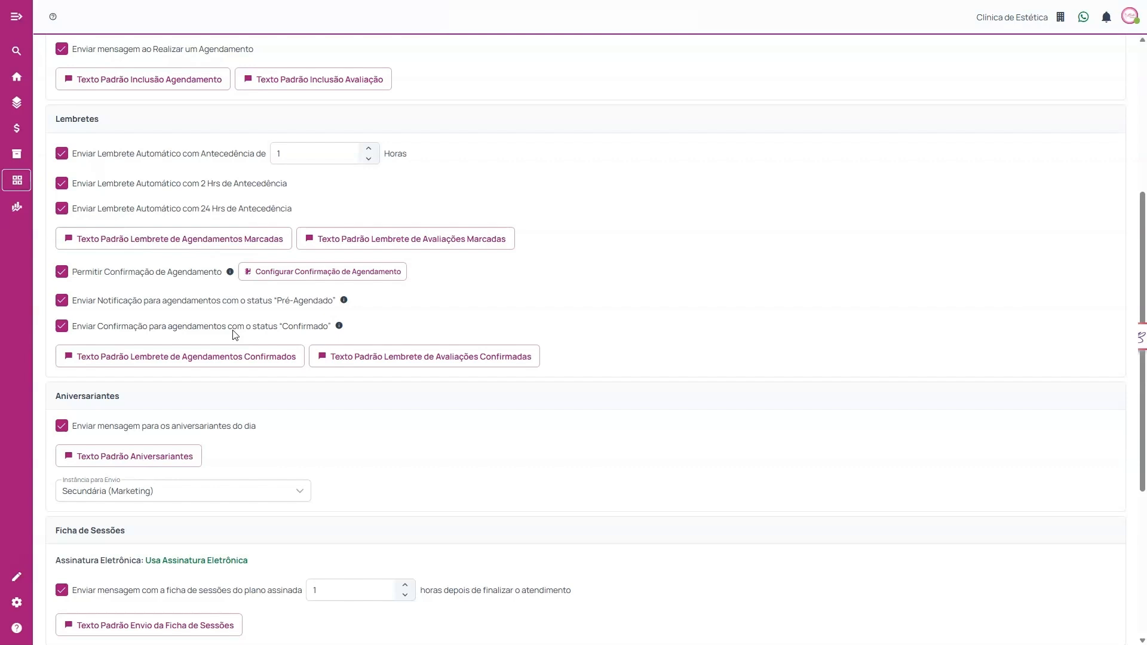
# Step: Disable the automatic reminder with the custom lead time of 1 hour in Lembretes
pyautogui.click(62, 153)
pyautogui.moveTo(183, 219); pyautogui.dragTo(168, 199)
pyautogui.click(165, 197)
pyautogui.click(218, 183)
# Step: Open the default reminder text for confirmed appointments, enlarge the message box to read it, and close it without applying
pyautogui.moveTo(70, 326)
pyautogui.mouseDown()
pyautogui.moveTo(269, 325)
pyautogui.moveTo(77, 341)
pyautogui.mouseUp()
pyautogui.click(297, 323)
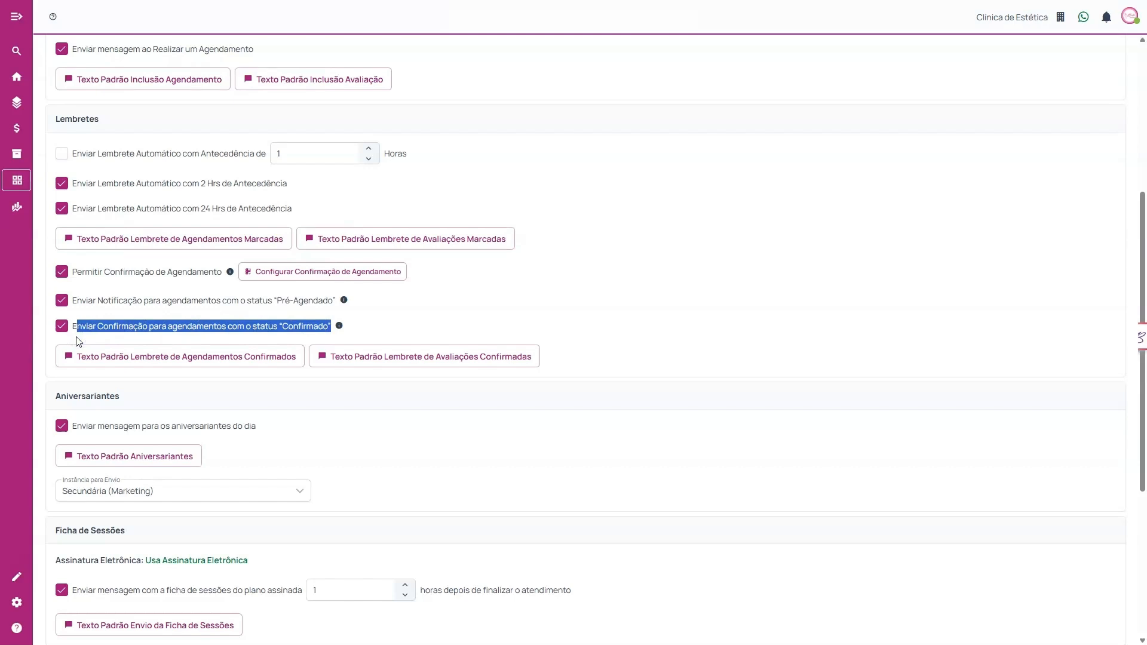
pyautogui.moveTo(72, 329); pyautogui.dragTo(327, 332)
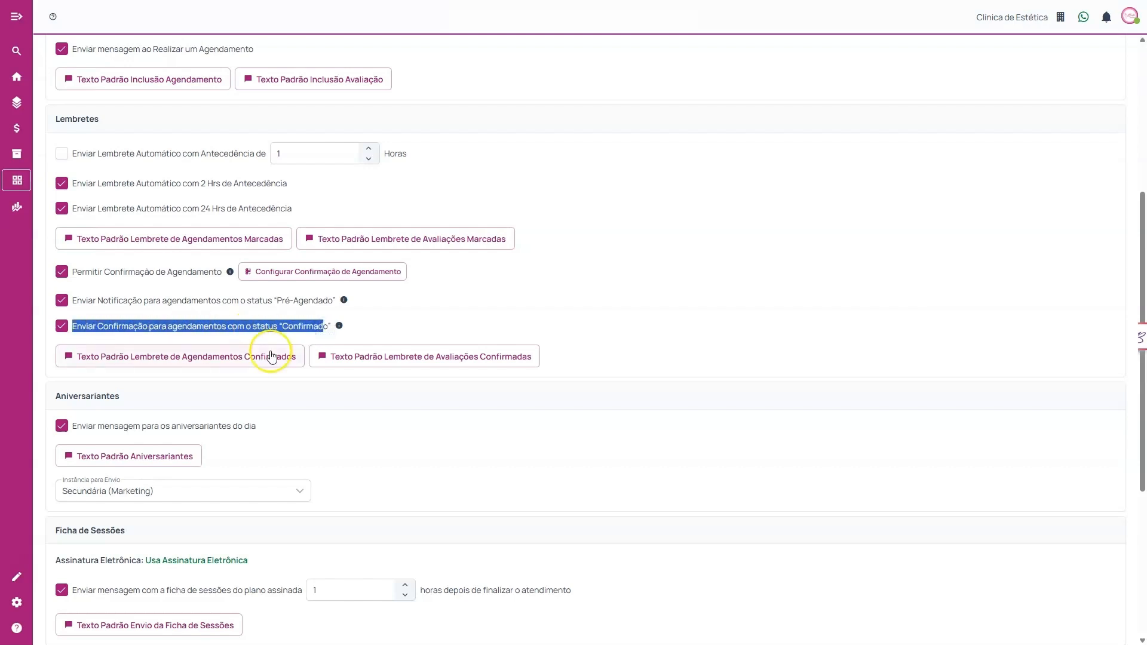
pyautogui.click(271, 353)
pyautogui.scroll(-2, 501, 303)
pyautogui.scroll(2, 580, 320)
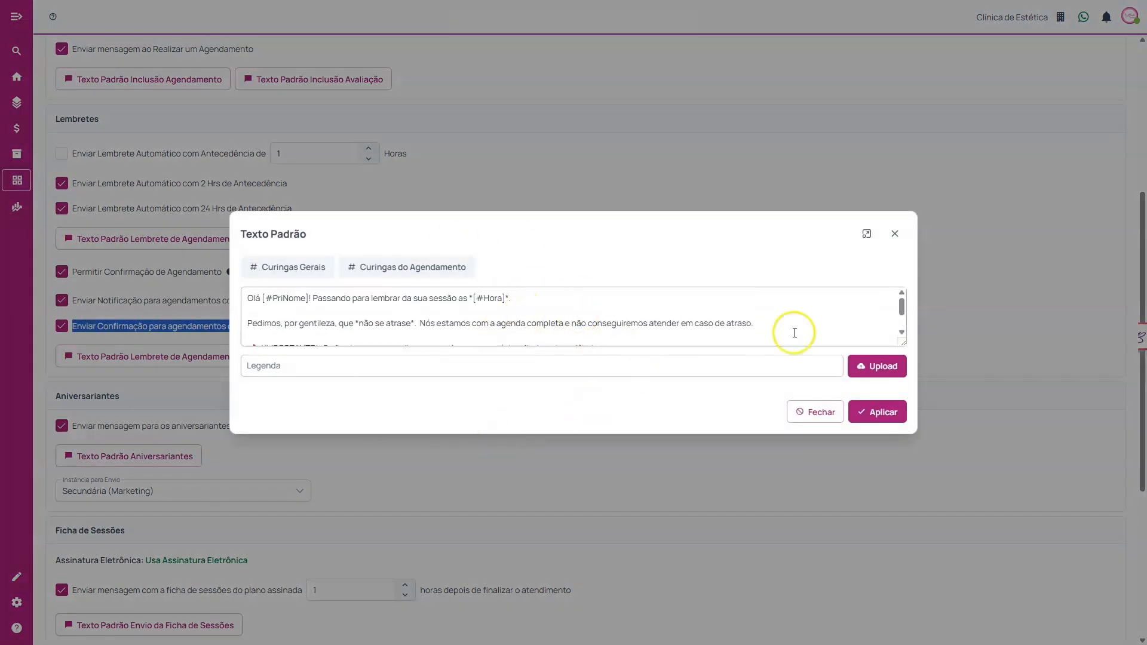
pyautogui.moveTo(903, 343); pyautogui.dragTo(908, 369)
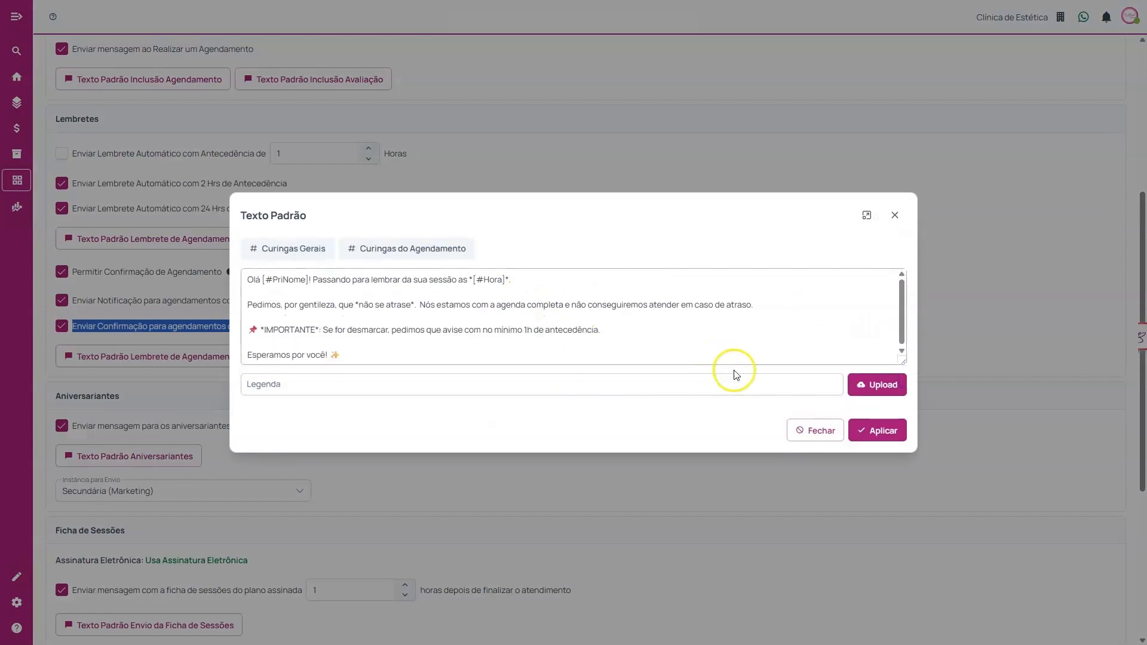
pyautogui.click(808, 426)
pyautogui.click(365, 330)
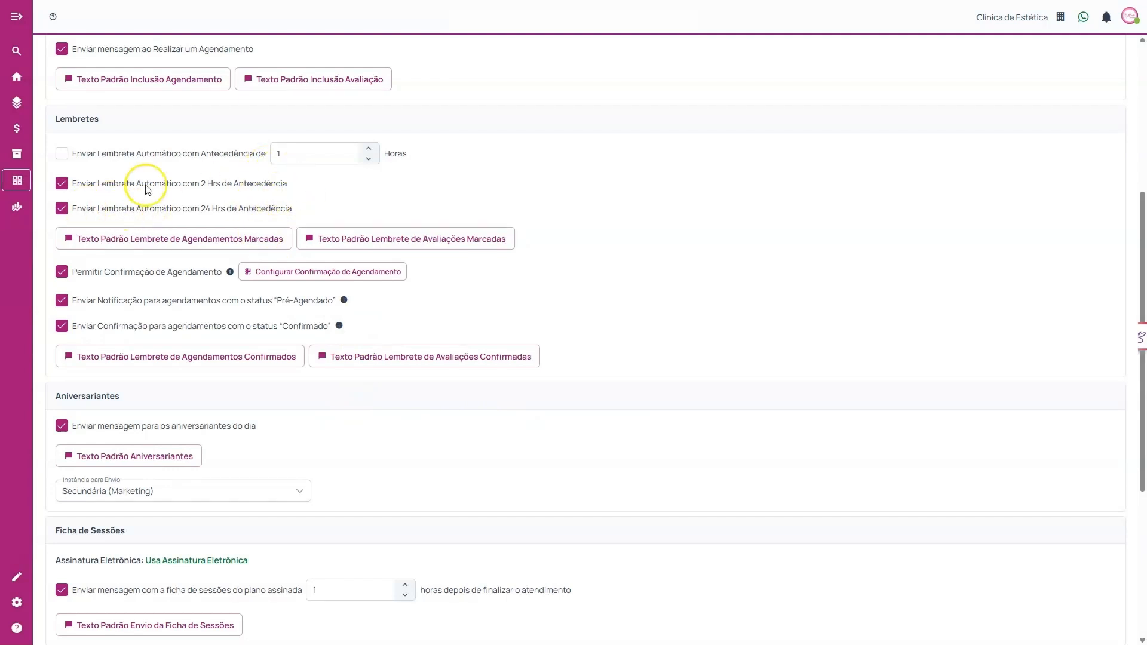
# Step: Switch the automatic reminder with 2 hours of lead time off and back on
pyautogui.moveTo(199, 212); pyautogui.dragTo(262, 191)
pyautogui.click(263, 192)
pyautogui.click(62, 183)
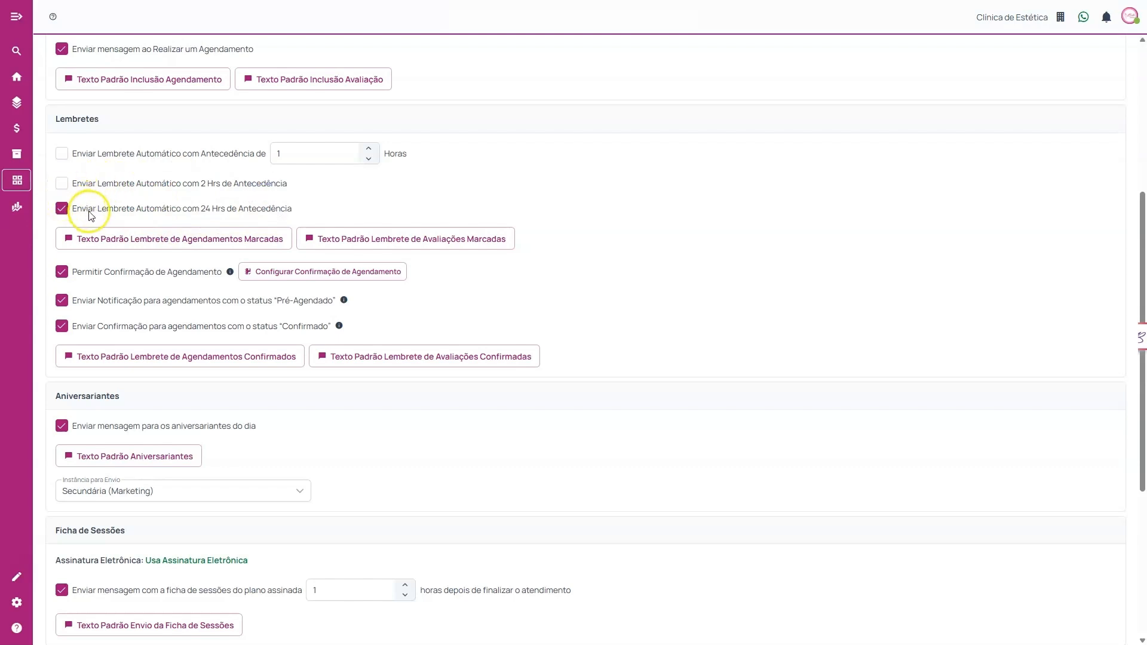
pyautogui.moveTo(73, 327)
pyautogui.mouseDown()
pyautogui.moveTo(323, 330)
pyautogui.moveTo(74, 340)
pyautogui.mouseUp()
pyautogui.click(74, 340)
pyautogui.click(62, 185)
# Step: Compare the 2-hour and 24-hour automatic reminders with the confirmation option for appointments with the status "Confirmado"
pyautogui.moveTo(70, 187); pyautogui.dragTo(290, 186)
pyautogui.click(292, 187)
pyautogui.moveTo(118, 209); pyautogui.dragTo(313, 213)
pyautogui.click(314, 218)
pyautogui.click(188, 187)
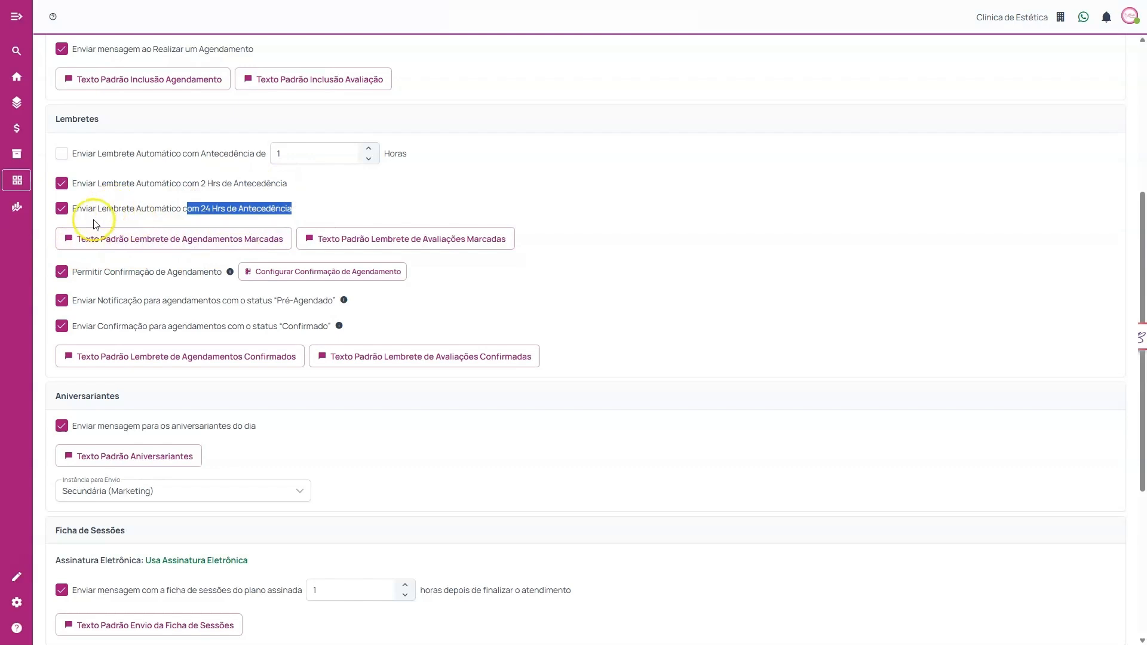
pyautogui.moveTo(205, 185); pyautogui.dragTo(281, 185)
pyautogui.moveTo(151, 336); pyautogui.dragTo(307, 332)
pyautogui.click(290, 336)
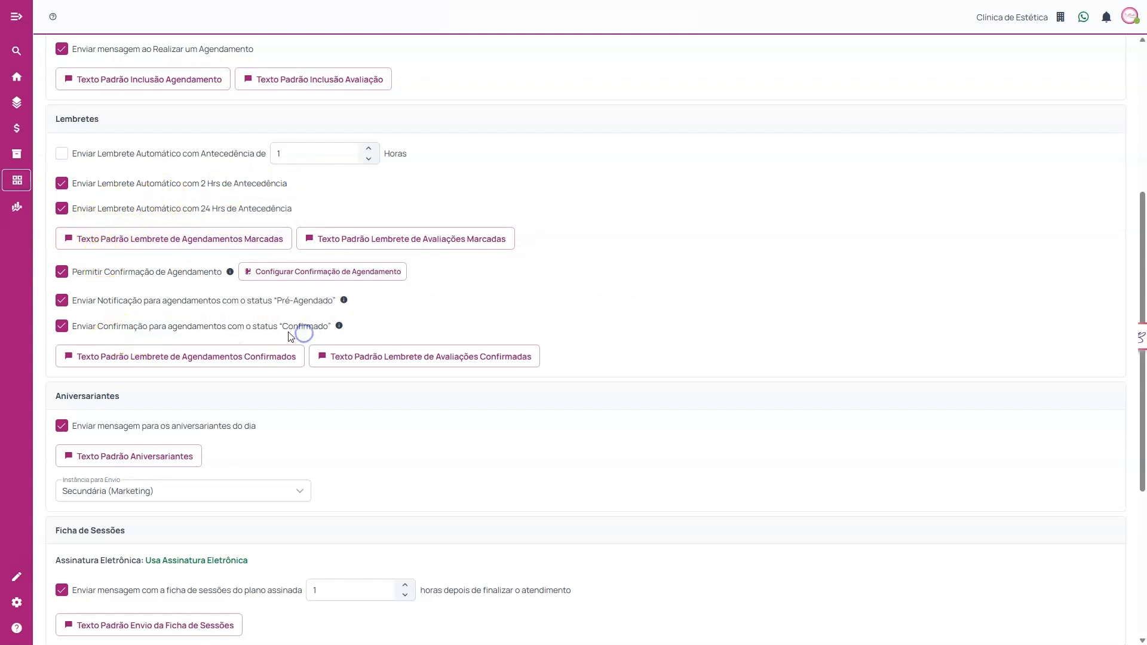
# Step: Recheck the 2-hour reminder option in Lembretes and bring the Aniversariantes section into view
pyautogui.click(67, 185)
pyautogui.click(70, 182)
pyautogui.moveTo(55, 119); pyautogui.dragTo(99, 119)
pyautogui.click(98, 119)
pyautogui.scroll(-3, 102, 123)
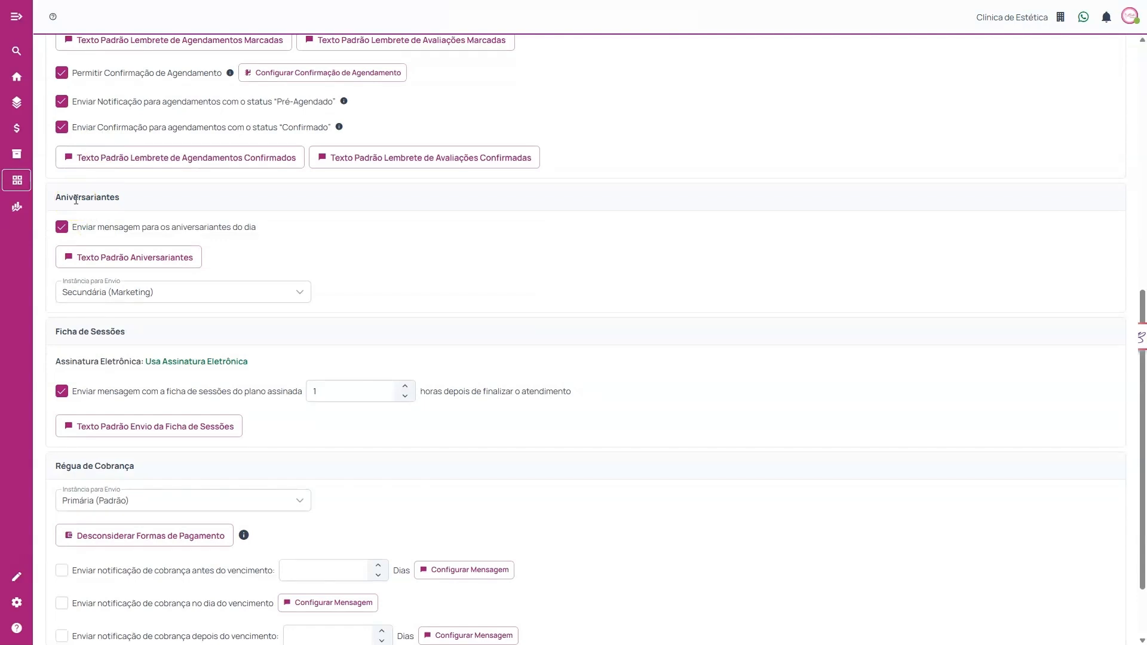
# Step: Read the default birthday text in Aniversariantes, check its available general wildcards, and close it without applying
pyautogui.moveTo(123, 199); pyautogui.dragTo(50, 201)
pyautogui.click(51, 202)
pyautogui.click(67, 213)
pyautogui.click(146, 256)
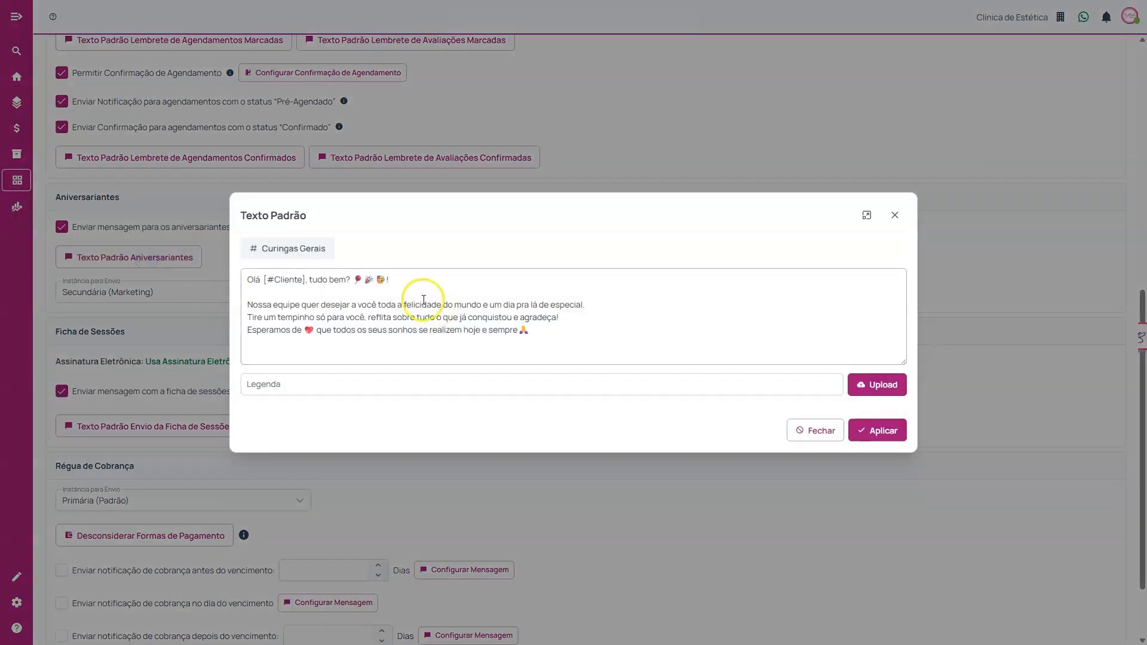
pyautogui.click(298, 252)
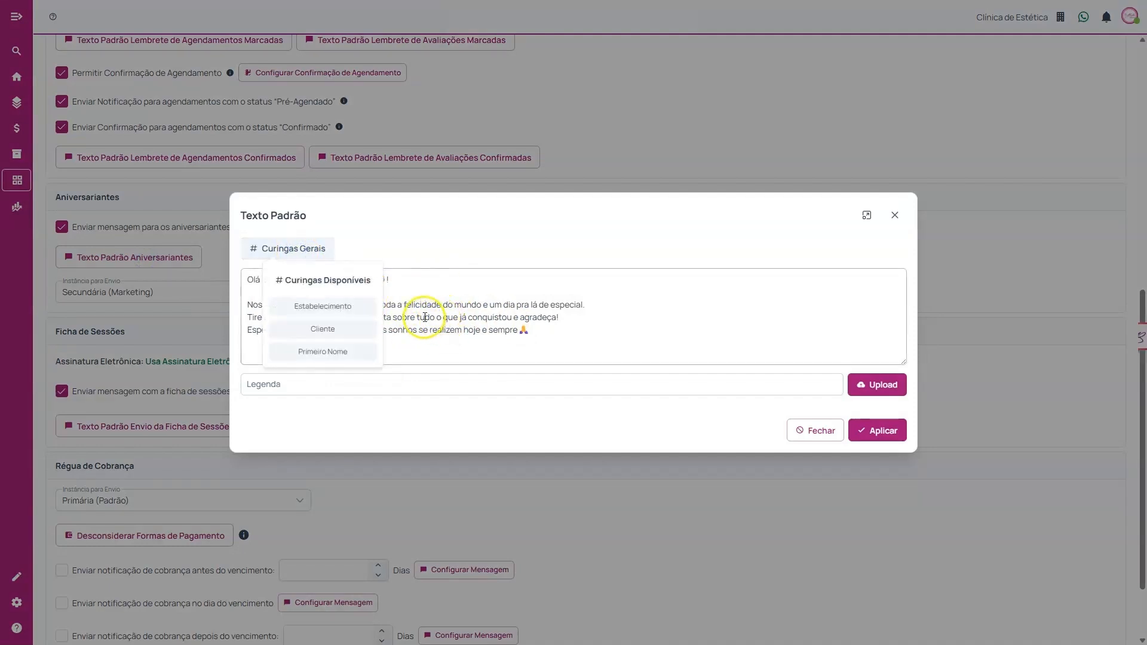
pyautogui.click(433, 317)
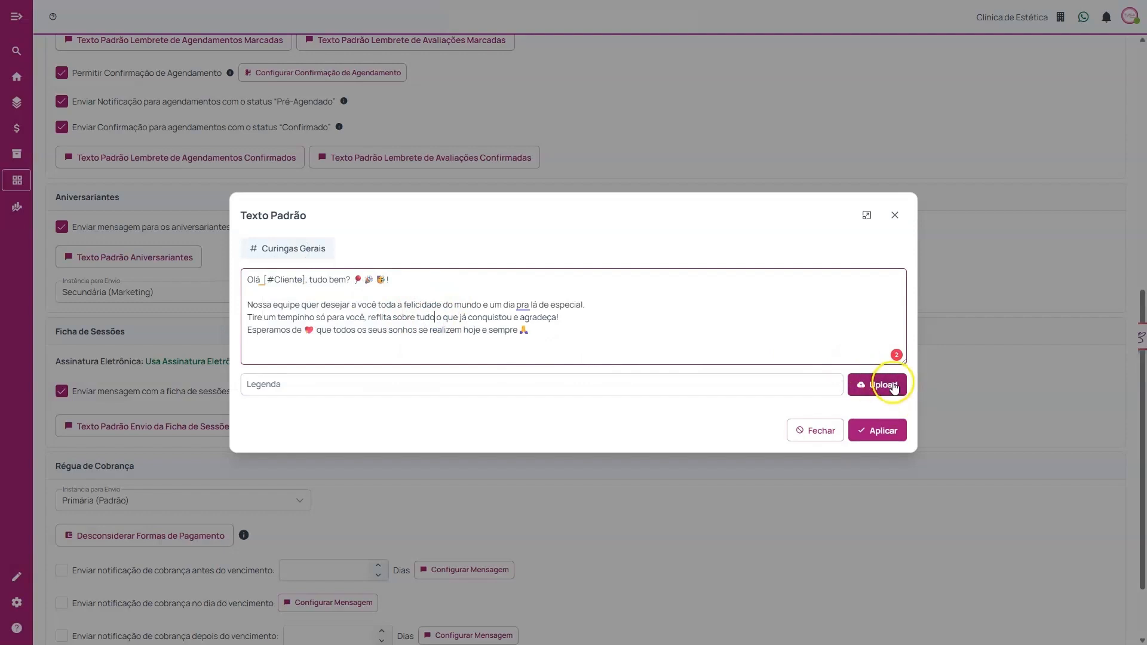
pyautogui.click(895, 215)
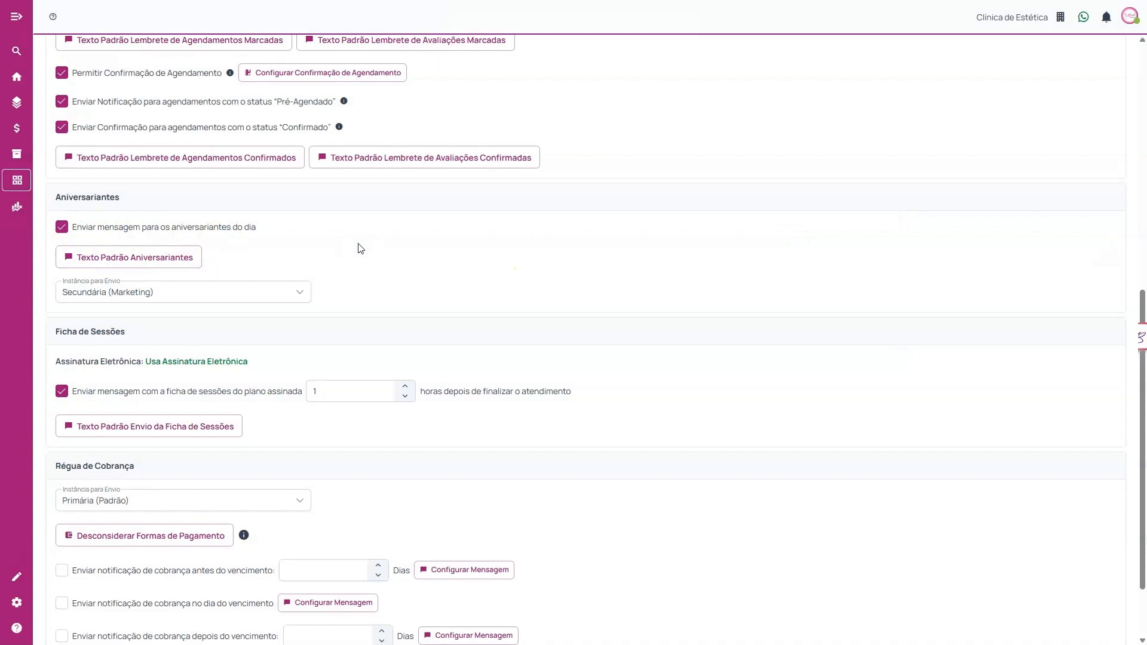
# Step: Review the electronic signature and signed-sheet message options in Ficha de Sessões, then open and close its default sending text
pyautogui.scroll(-2, 361, 249)
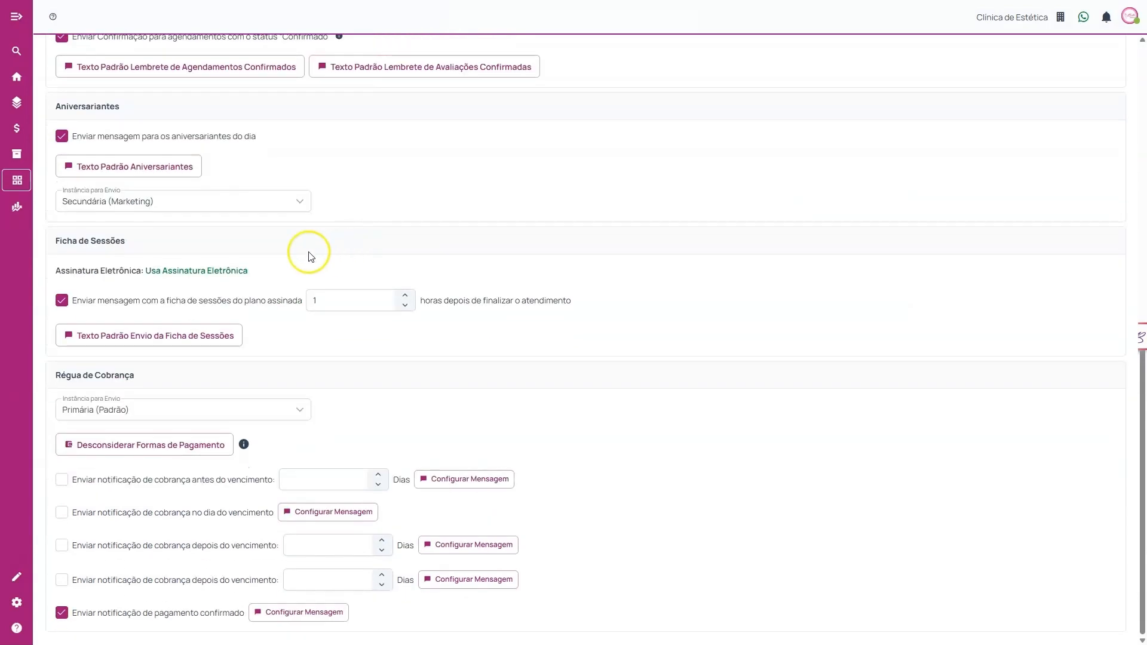
pyautogui.moveTo(55, 245); pyautogui.dragTo(124, 243)
pyautogui.click(133, 247)
pyautogui.moveTo(46, 271); pyautogui.dragTo(251, 271)
pyautogui.click(251, 270)
pyautogui.moveTo(96, 300); pyautogui.dragTo(266, 299)
pyautogui.click(266, 299)
pyautogui.click(150, 336)
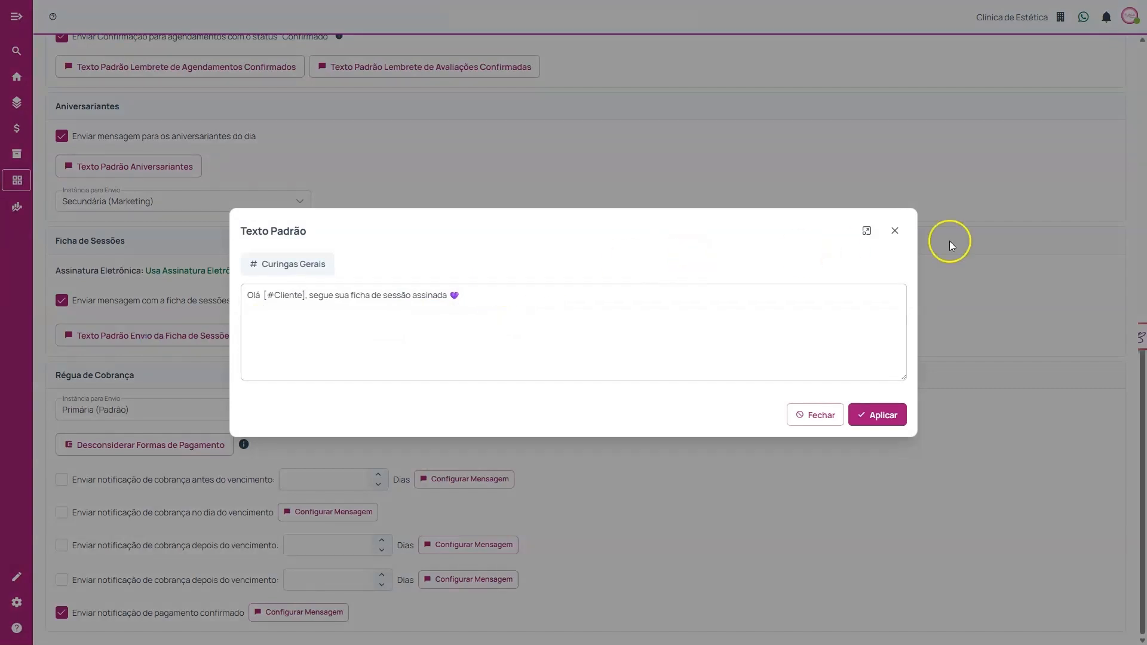
pyautogui.click(895, 230)
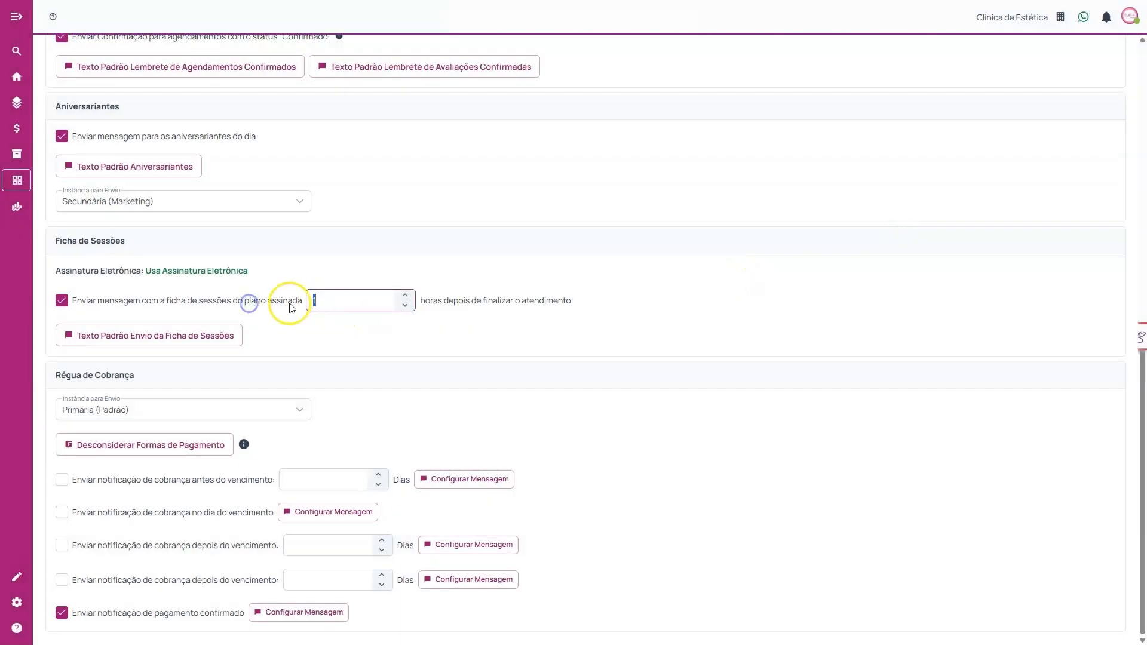
# Step: Change the signed session sheet's sending delay to 2 hours after the appointment ends and set it back to 1
pyautogui.moveTo(226, 300); pyautogui.dragTo(266, 302)
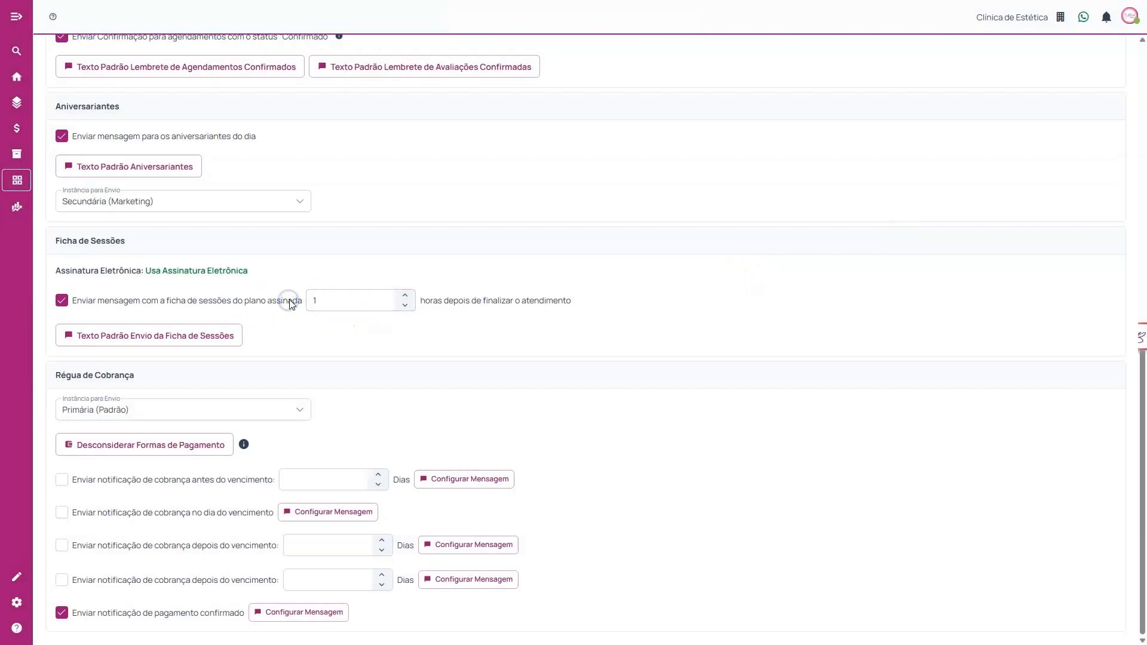
pyautogui.click(336, 293)
pyautogui.click(374, 263)
pyautogui.moveTo(316, 300); pyautogui.dragTo(291, 299)
pyautogui.write('2')
pyautogui.write('1')
pyautogui.click(338, 281)
# Step: Open the payment methods to disregard in Régua de Cobrança, and select and clear plugbank
pyautogui.moveTo(51, 374); pyautogui.dragTo(153, 382)
pyautogui.click(154, 371)
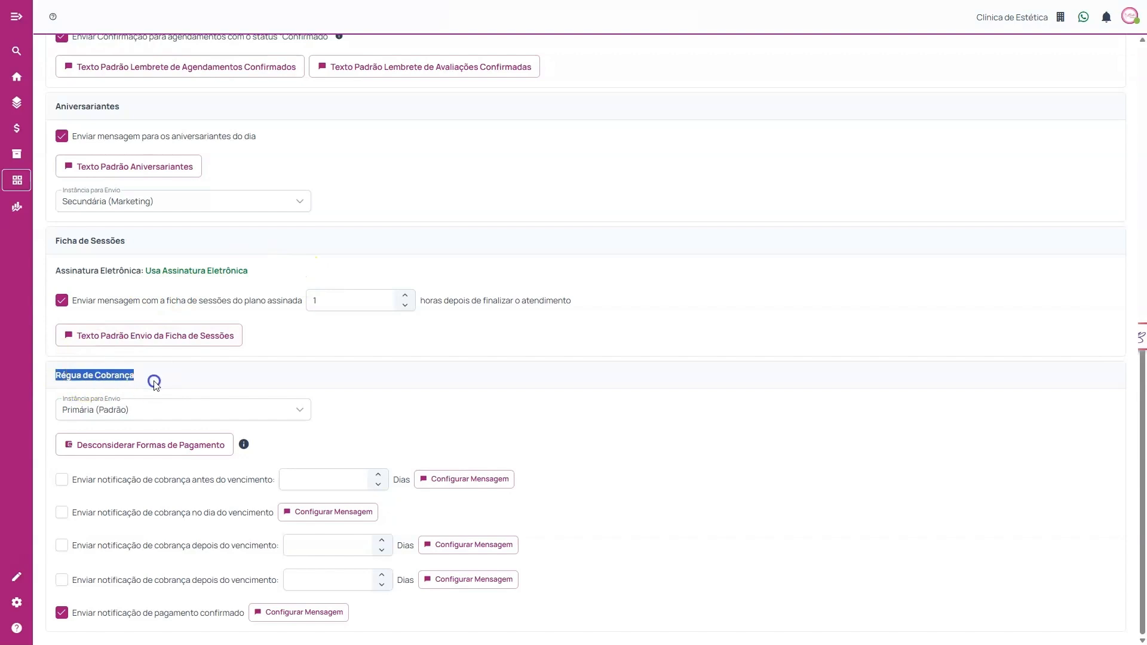
pyautogui.click(154, 381)
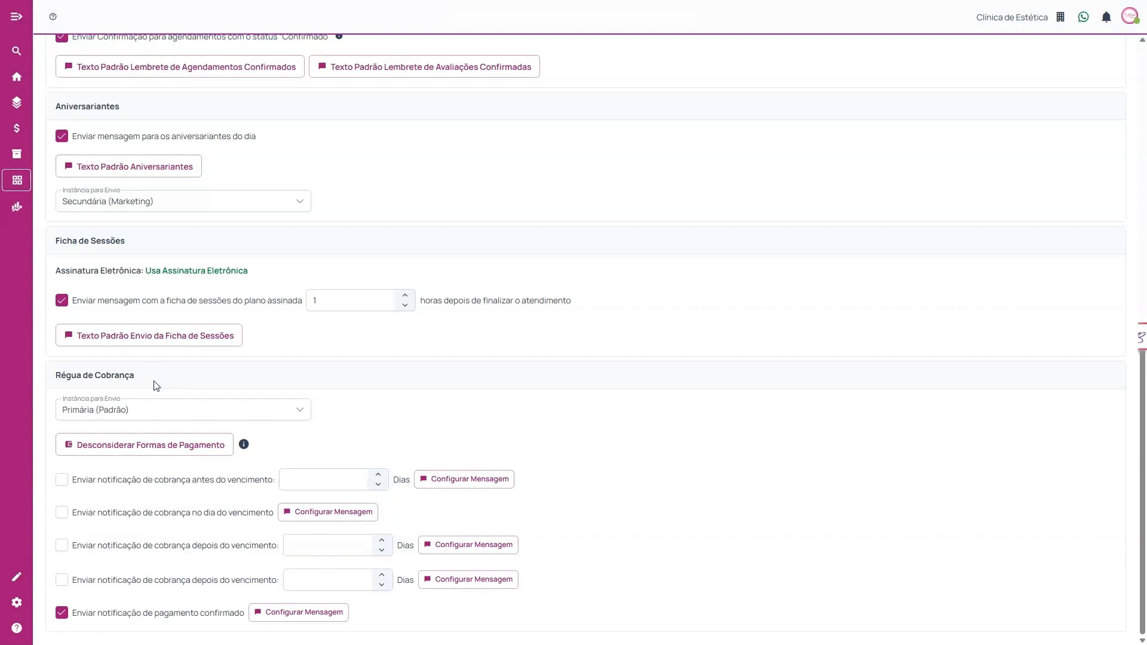
pyautogui.click(171, 379)
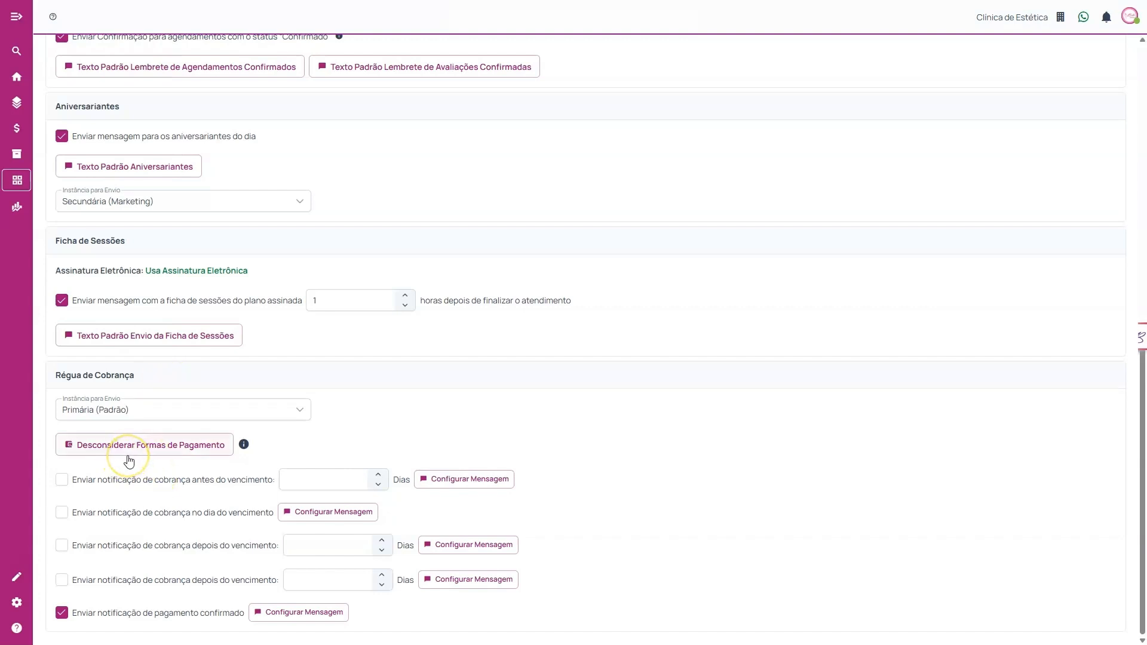
pyautogui.click(175, 445)
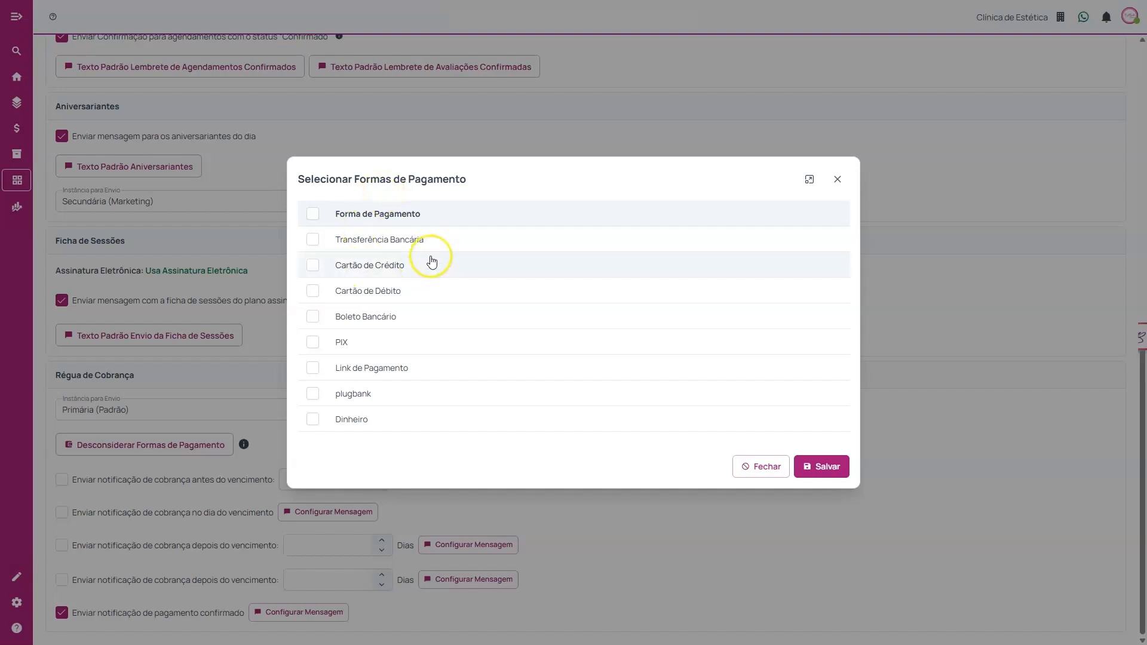
pyautogui.click(316, 396)
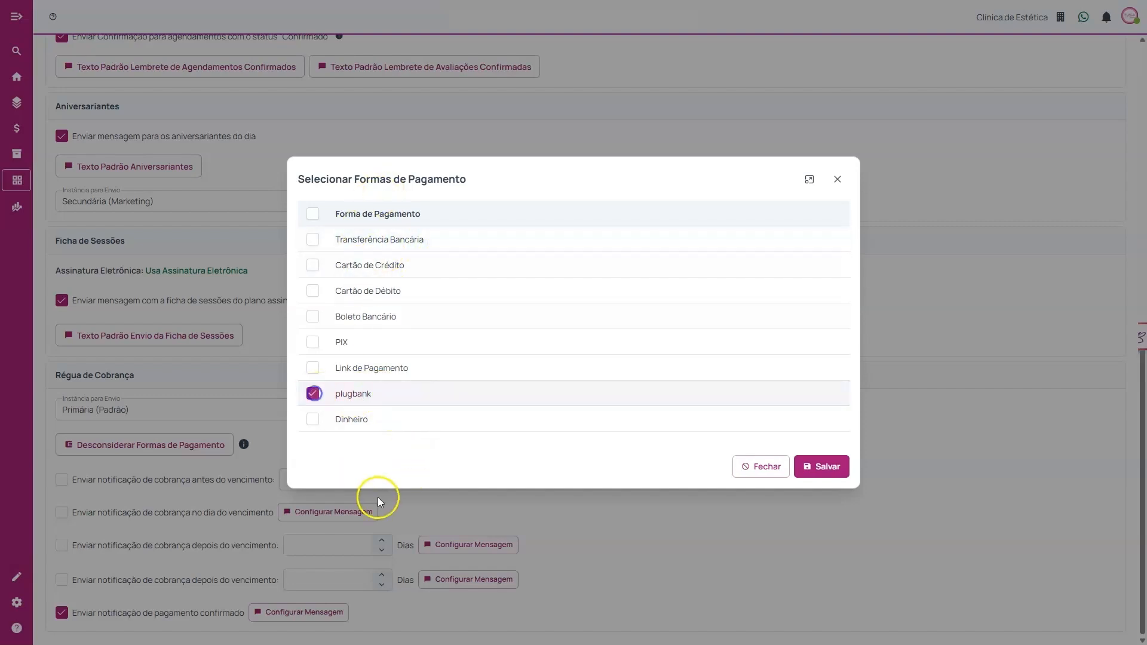
pyautogui.click(317, 399)
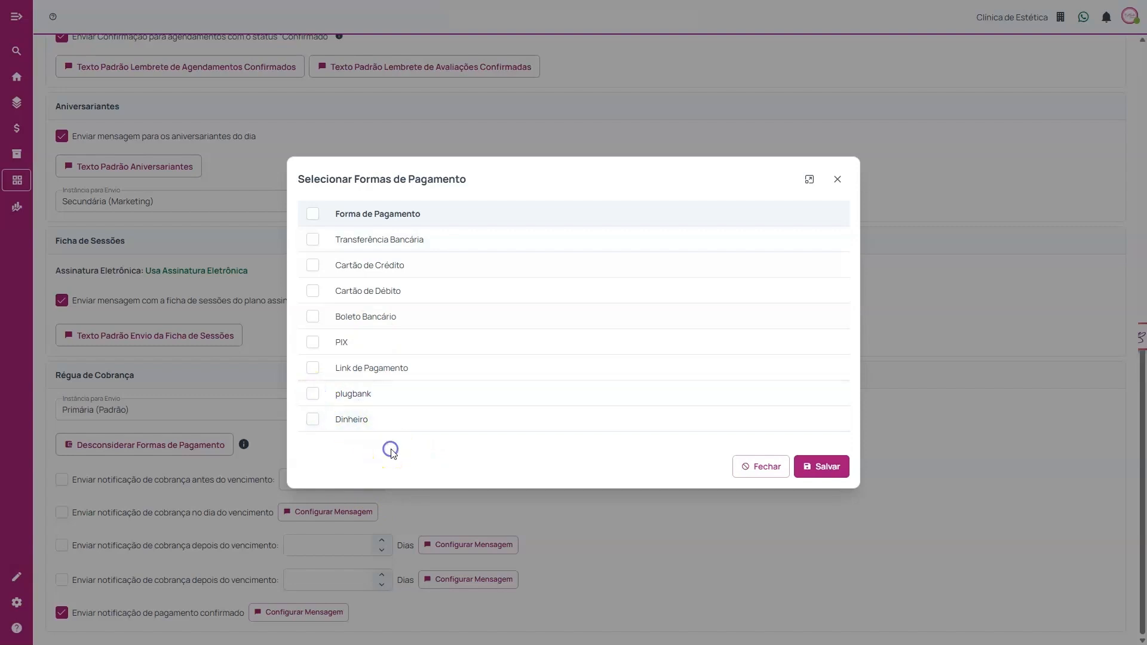
# Step: Mark all payment methods as disregarded except plugbank and Boleto Bancário, and save the selection
pyautogui.click(312, 214)
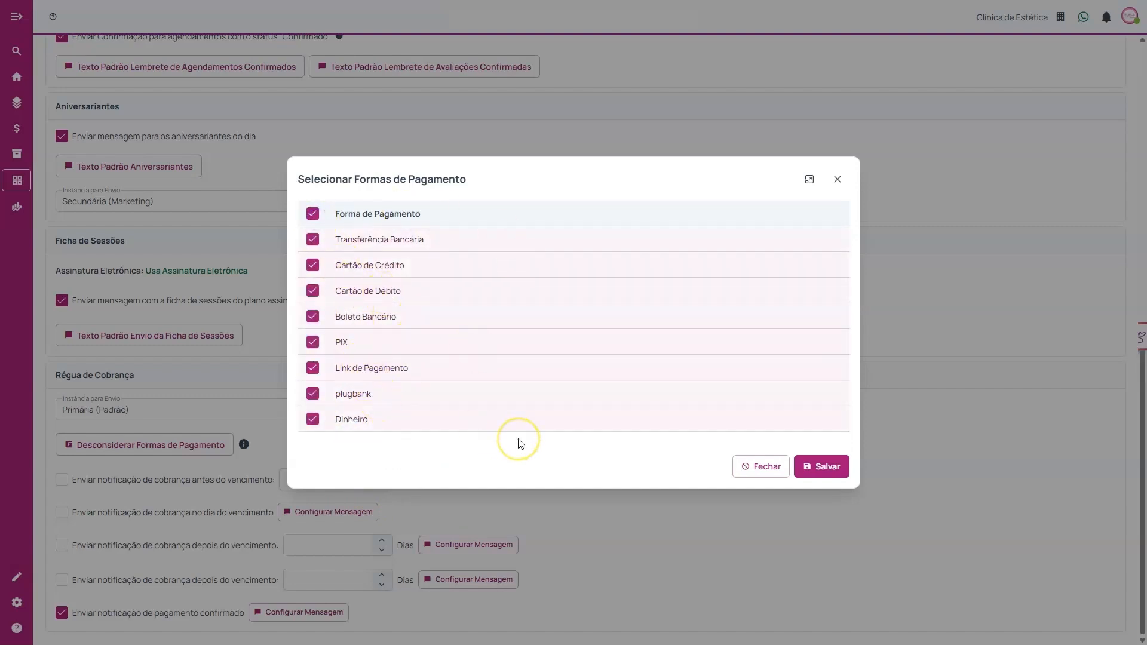
pyautogui.click(313, 395)
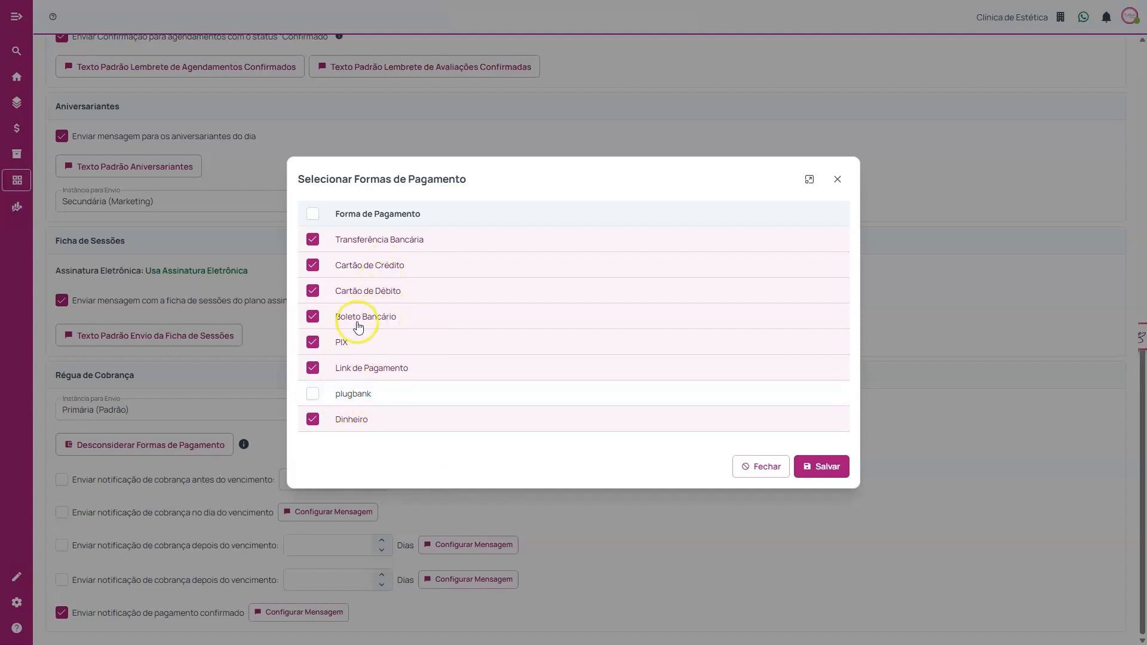
pyautogui.click(312, 317)
pyautogui.click(823, 467)
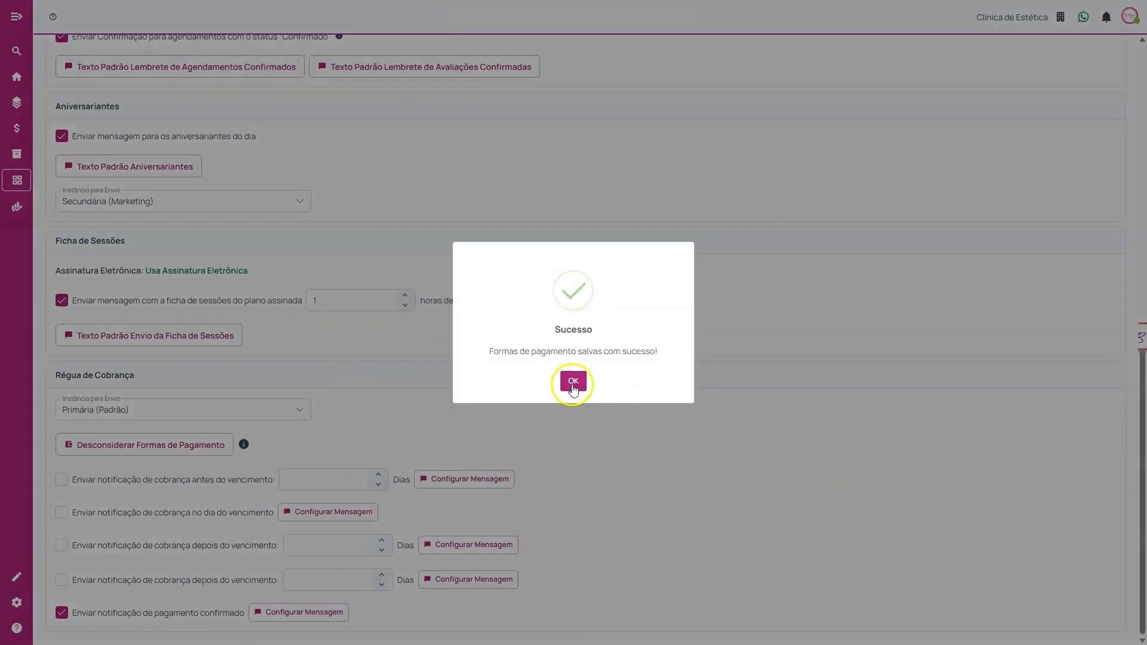
pyautogui.click(573, 382)
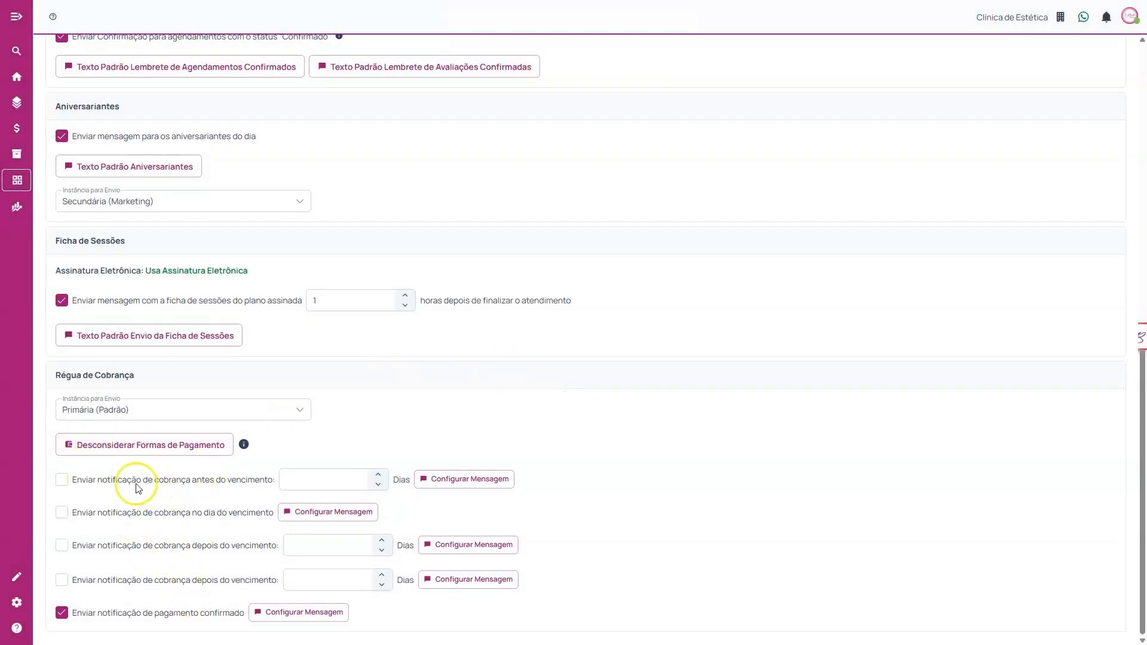
# Step: Enable the billing notification before the due date and set it to 1 day
pyautogui.moveTo(86, 480); pyautogui.dragTo(263, 489)
pyautogui.click(261, 494)
pyautogui.click(358, 478)
pyautogui.click(368, 414)
pyautogui.click(97, 484)
pyautogui.click(61, 480)
pyautogui.moveTo(317, 480); pyautogui.dragTo(275, 479)
# Step: Try inserting the Valor Débito and Vencimento wildcards in the before-due-date message, and close it without applying
pyautogui.click(472, 479)
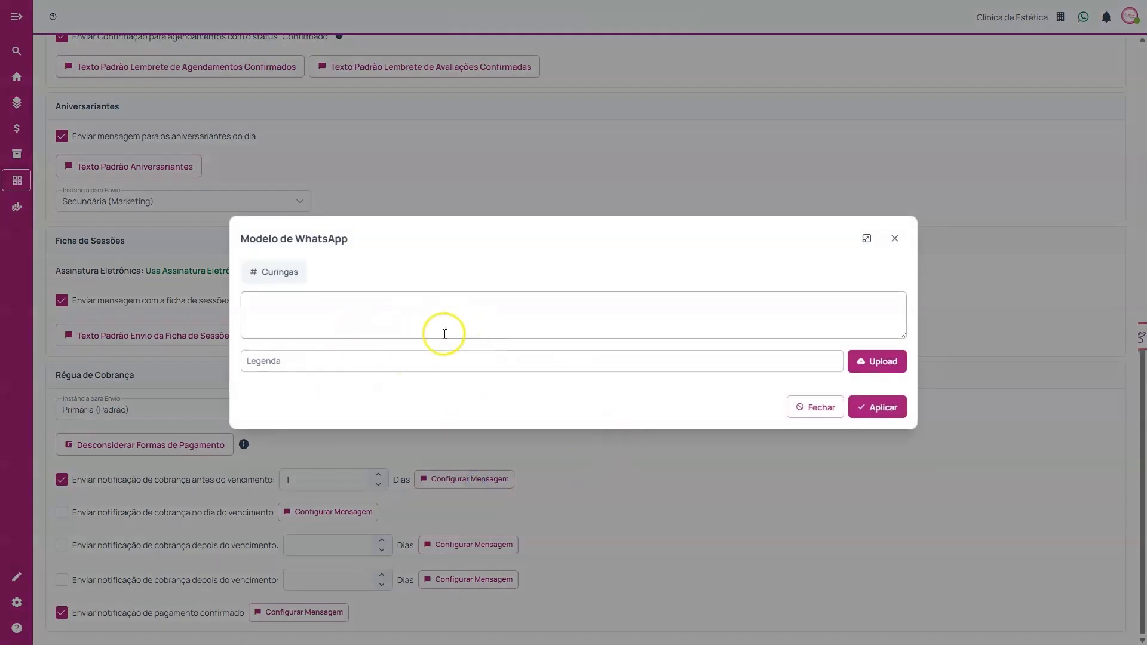
pyautogui.click(261, 274)
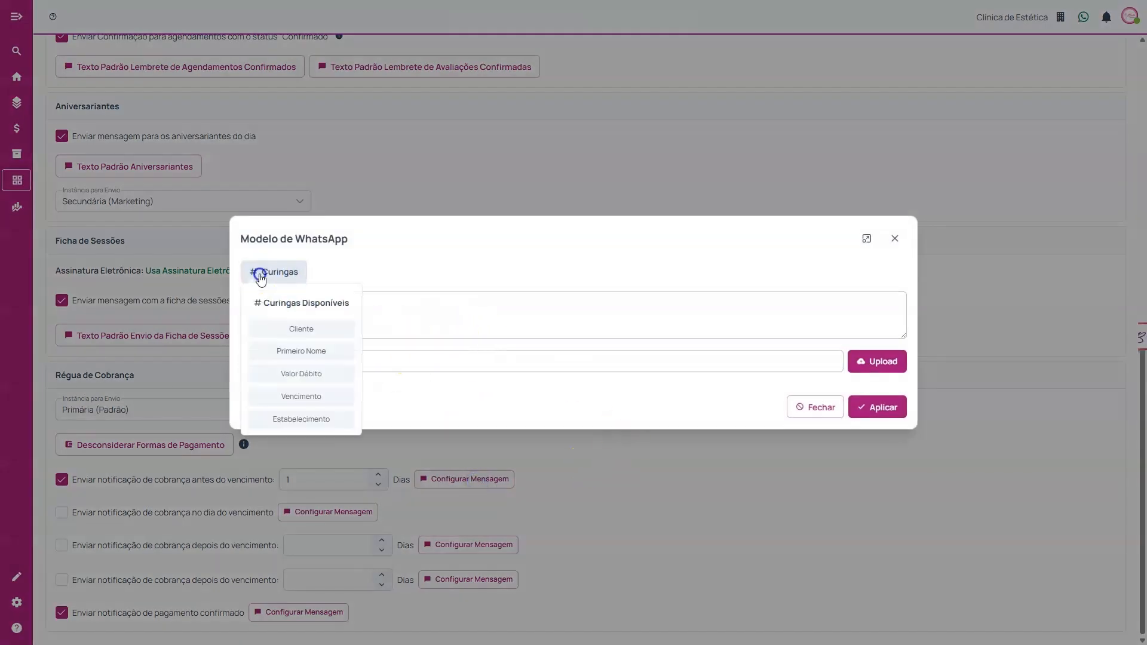
pyautogui.click(335, 382)
pyautogui.click(284, 273)
pyautogui.click(328, 395)
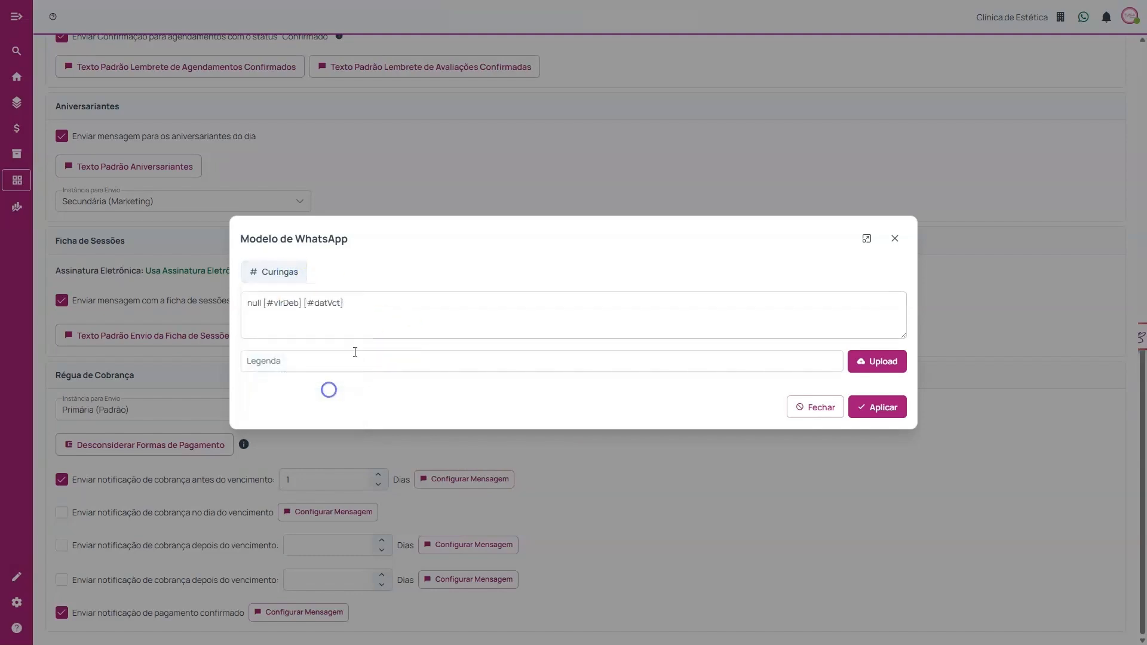
pyautogui.tripleClick(303, 302)
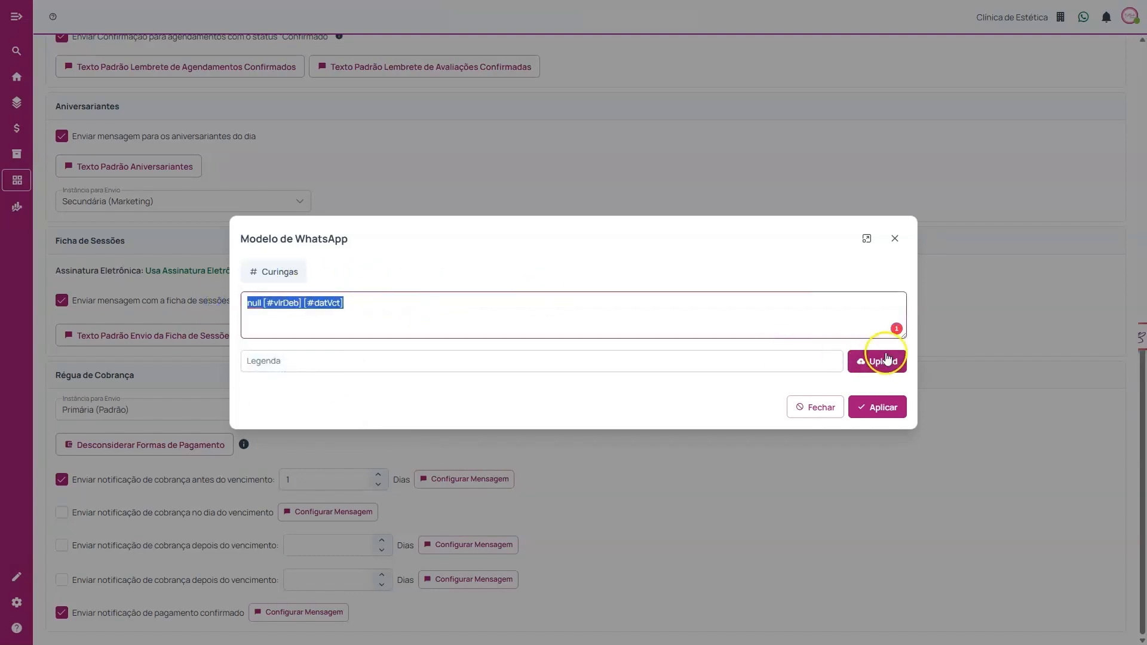
pyautogui.click(894, 238)
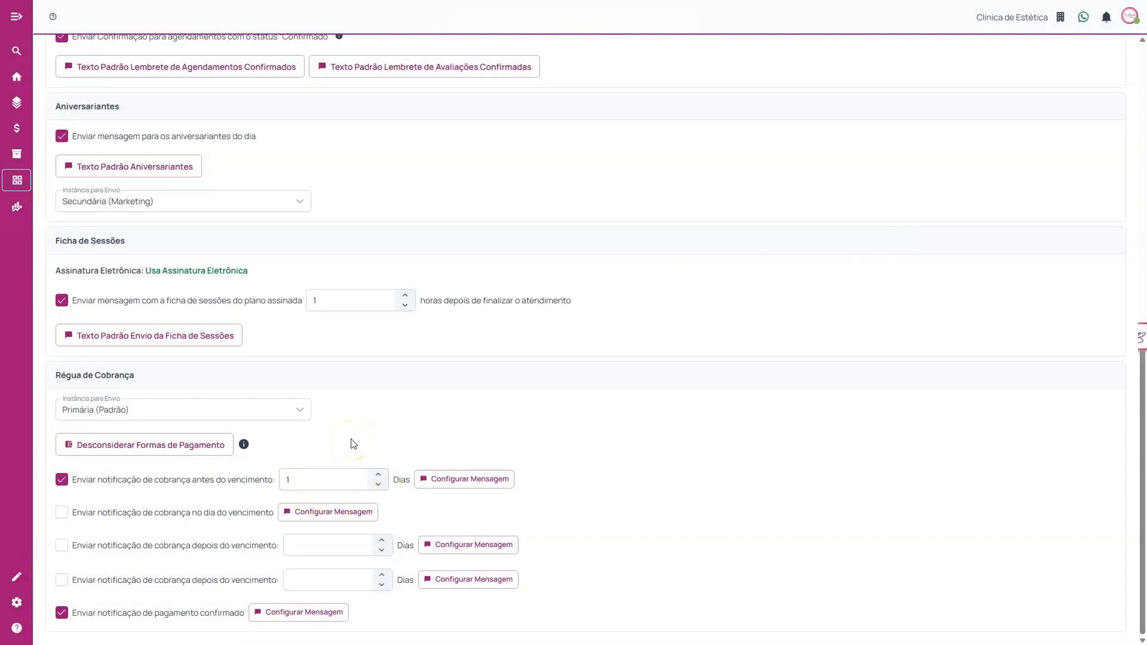
# Step: Turn off the before-due-date notification, and switch the due-day notification on and off again after viewing its message template
pyautogui.click(62, 479)
pyautogui.click(61, 512)
pyautogui.moveTo(72, 513); pyautogui.dragTo(266, 521)
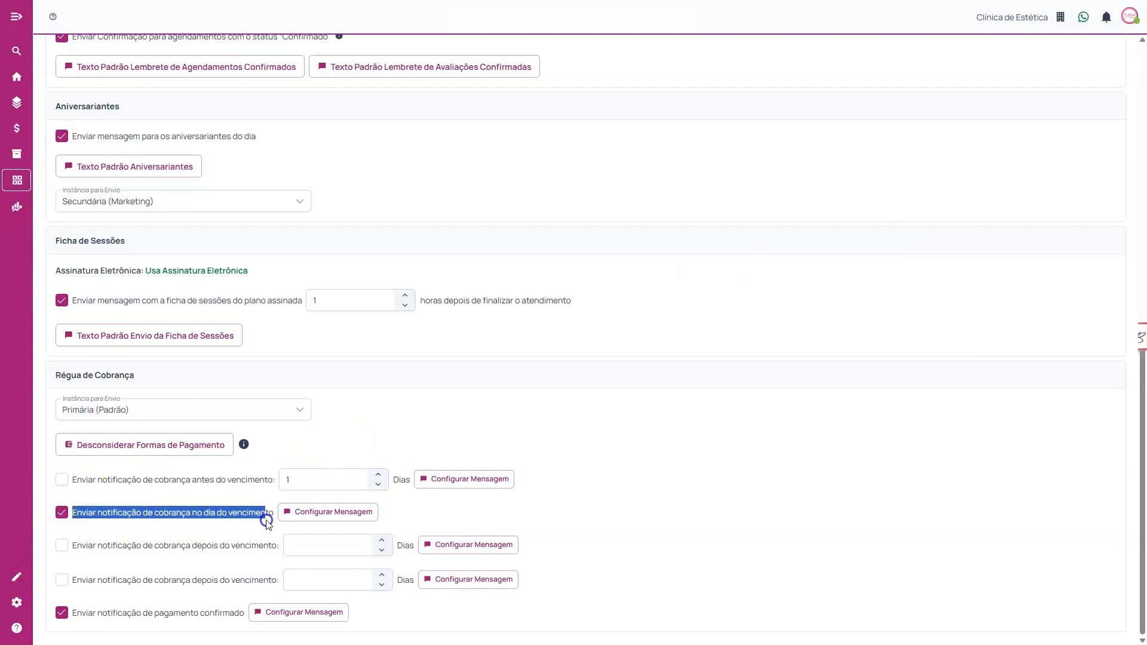
pyautogui.click(266, 522)
pyautogui.click(322, 515)
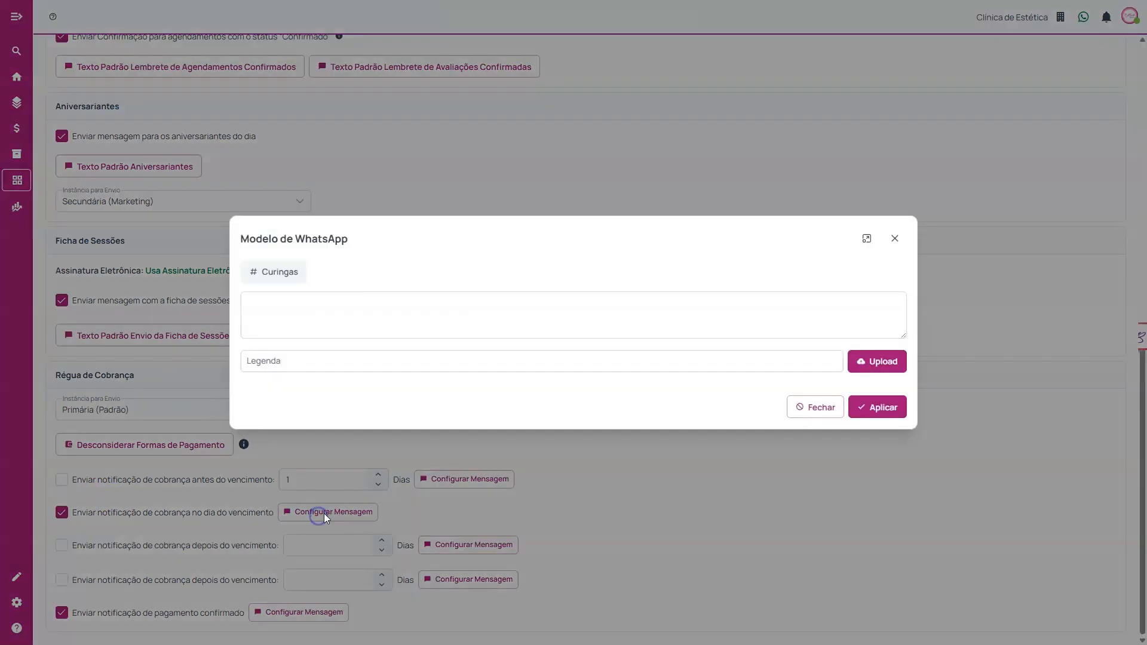
pyautogui.click(894, 239)
pyautogui.click(62, 512)
# Step: Enable the two after-due-date billing notifications, set them to 1 and 3 days, and turn both off again
pyautogui.moveTo(111, 547); pyautogui.dragTo(265, 554)
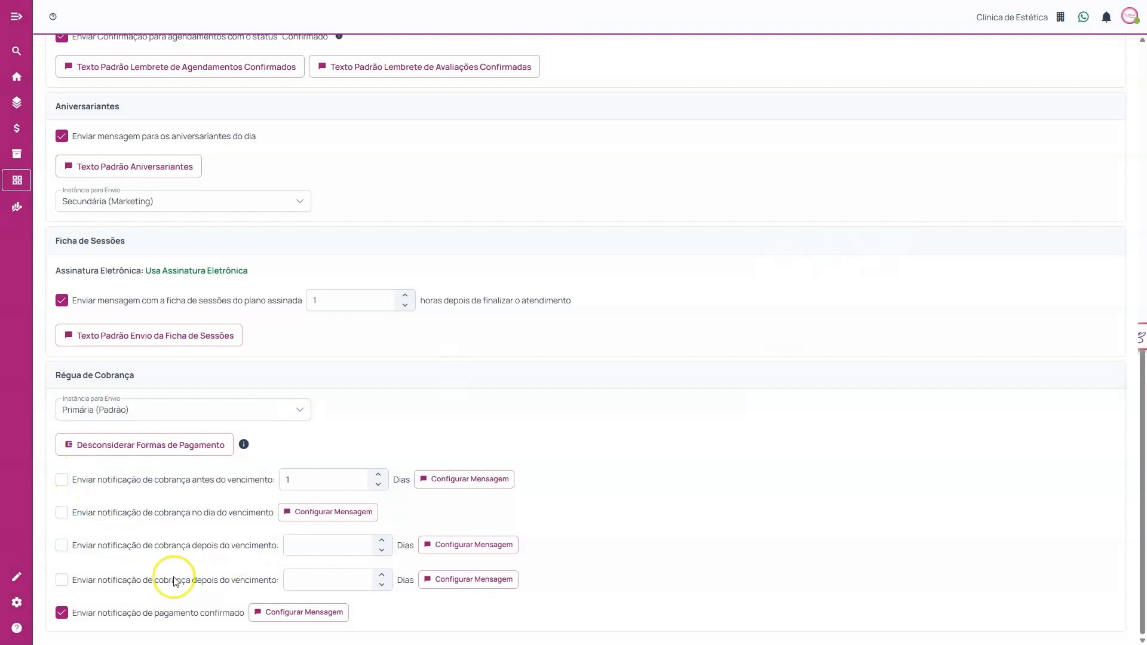
pyautogui.click(63, 545)
pyautogui.click(61, 580)
pyautogui.click(297, 544)
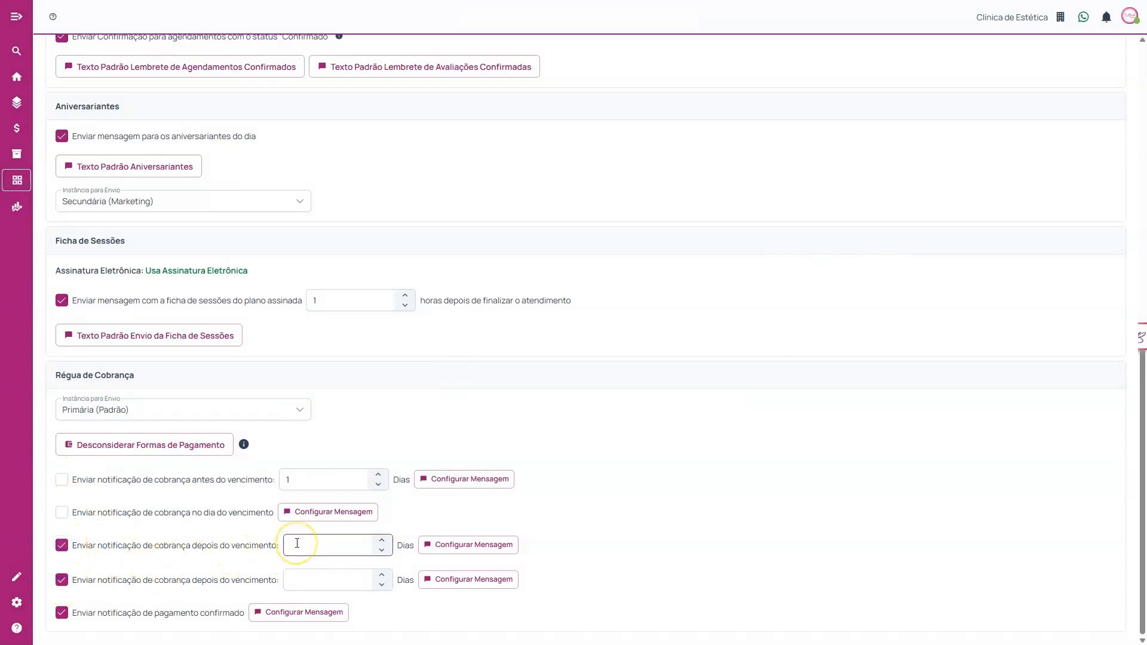
pyautogui.click(294, 580)
pyautogui.write('3')
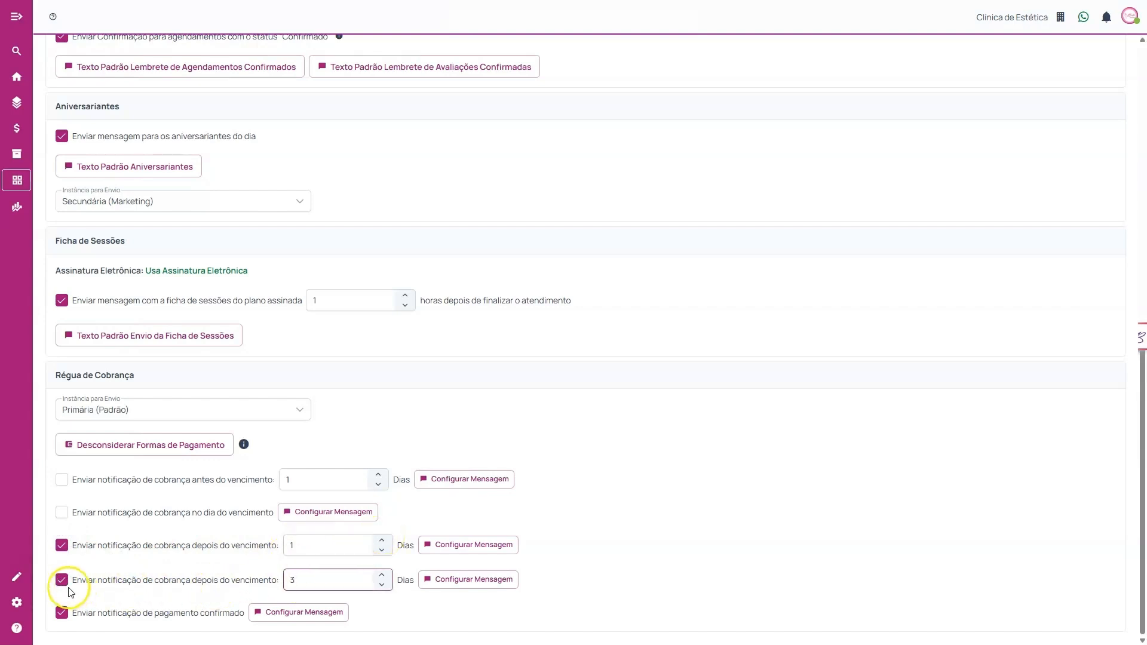
pyautogui.click(295, 580)
pyautogui.click(62, 580)
pyautogui.click(63, 547)
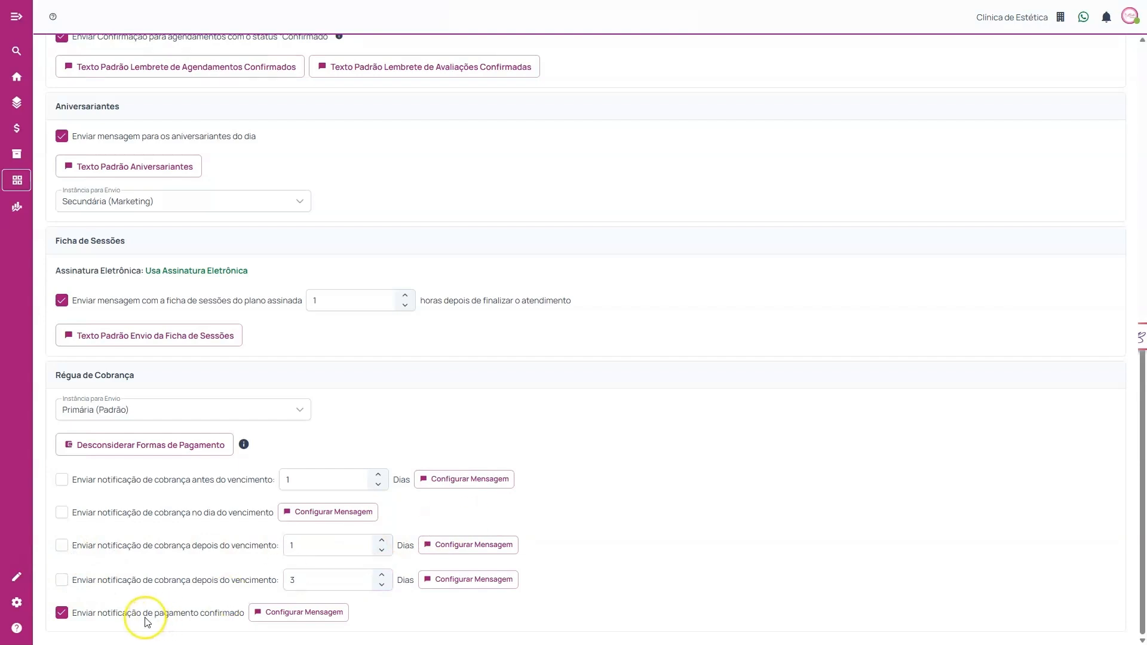
# Step: Read the message template for the confirmed payment notification and close it without applying
pyautogui.moveTo(72, 613); pyautogui.dragTo(246, 615)
pyautogui.click(275, 615)
pyautogui.moveTo(455, 313)
pyautogui.mouseDown()
pyautogui.moveTo(266, 318)
pyautogui.moveTo(440, 310)
pyautogui.mouseUp()
pyautogui.click(441, 310)
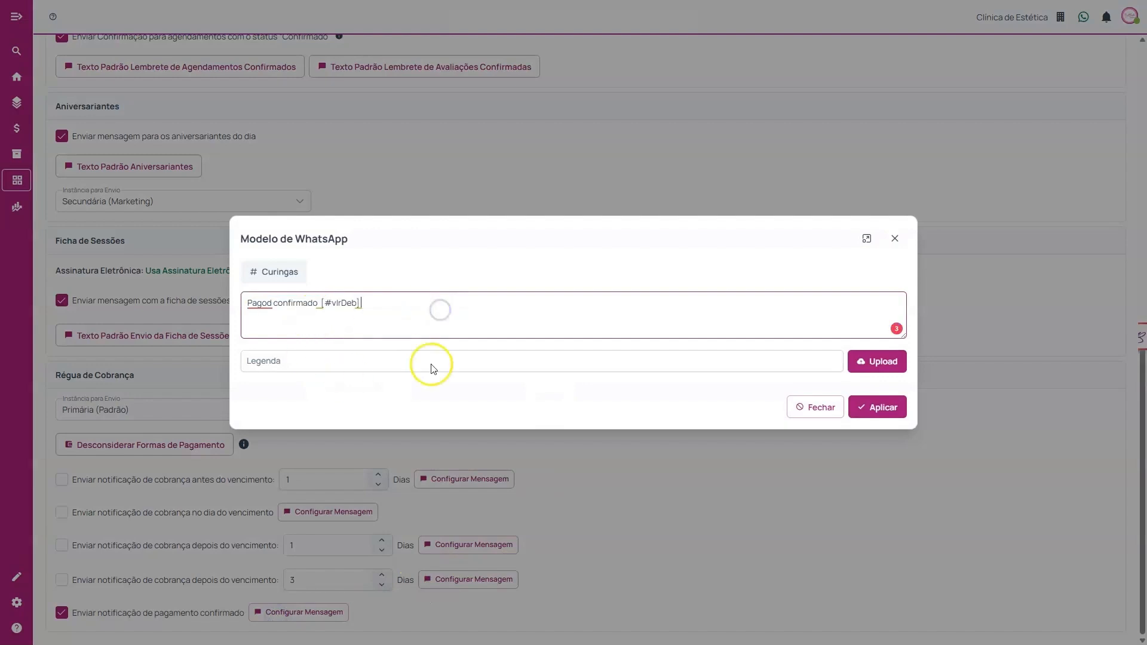
pyautogui.click(894, 239)
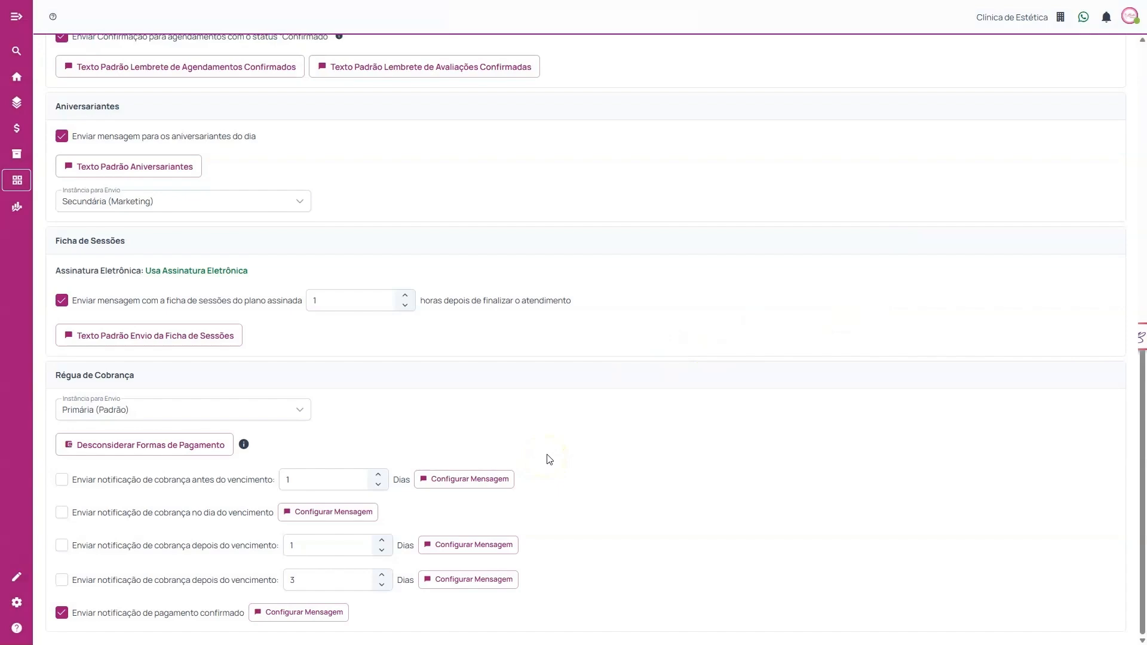
# Step: Review all sending parameter sections from Condições down to Régua de Cobrança
pyautogui.scroll(10, 546, 468)
pyautogui.scroll(-10, 547, 469)
pyautogui.scroll(10, 546, 468)
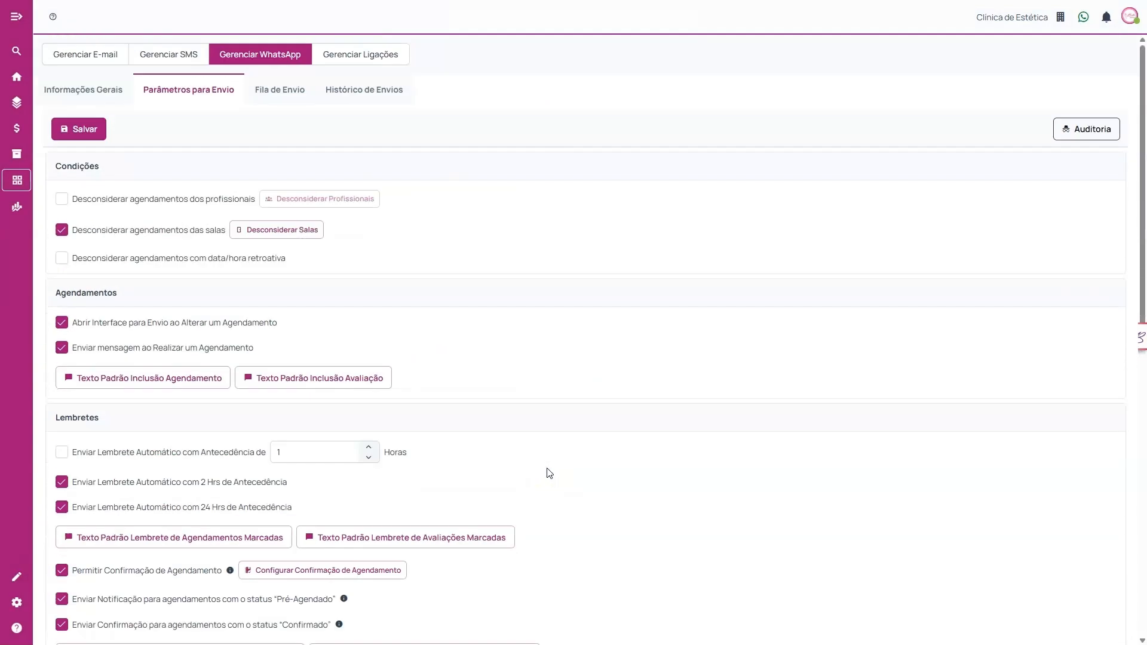
pyautogui.scroll(-9, 551, 469)
pyautogui.scroll(9, 551, 469)
pyautogui.scroll(-10, 539, 368)
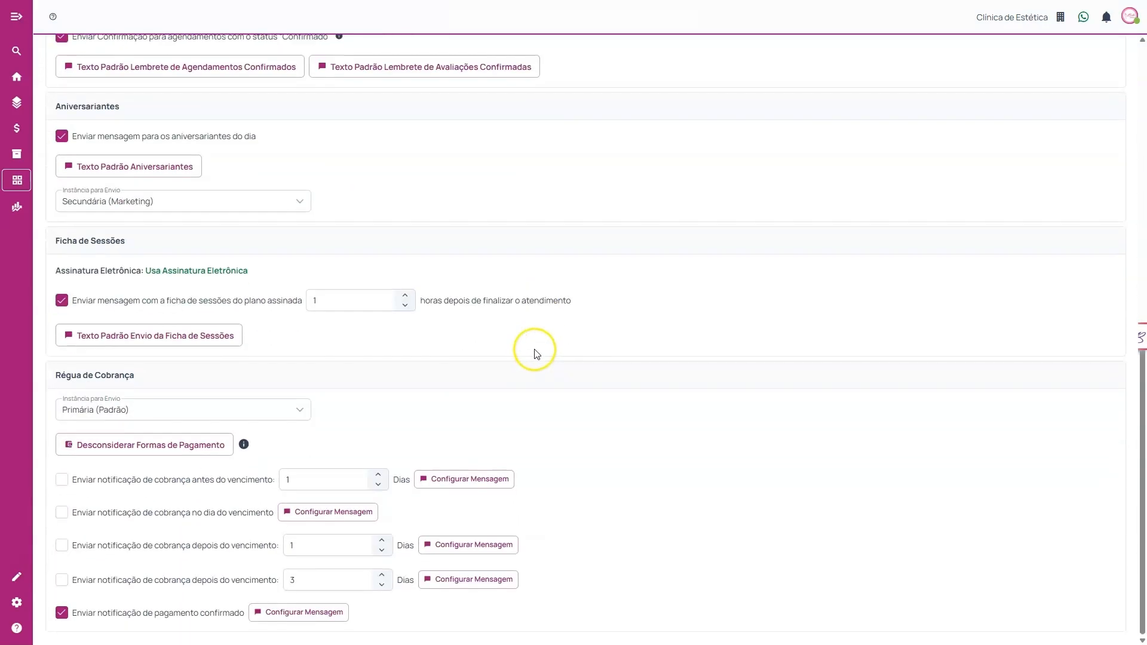
pyautogui.scroll(10, 535, 353)
pyautogui.scroll(-7, 533, 401)
pyautogui.scroll(7, 533, 389)
pyautogui.scroll(-8, 192, 230)
pyautogui.scroll(-2, 204, 245)
pyautogui.scroll(9, 508, 448)
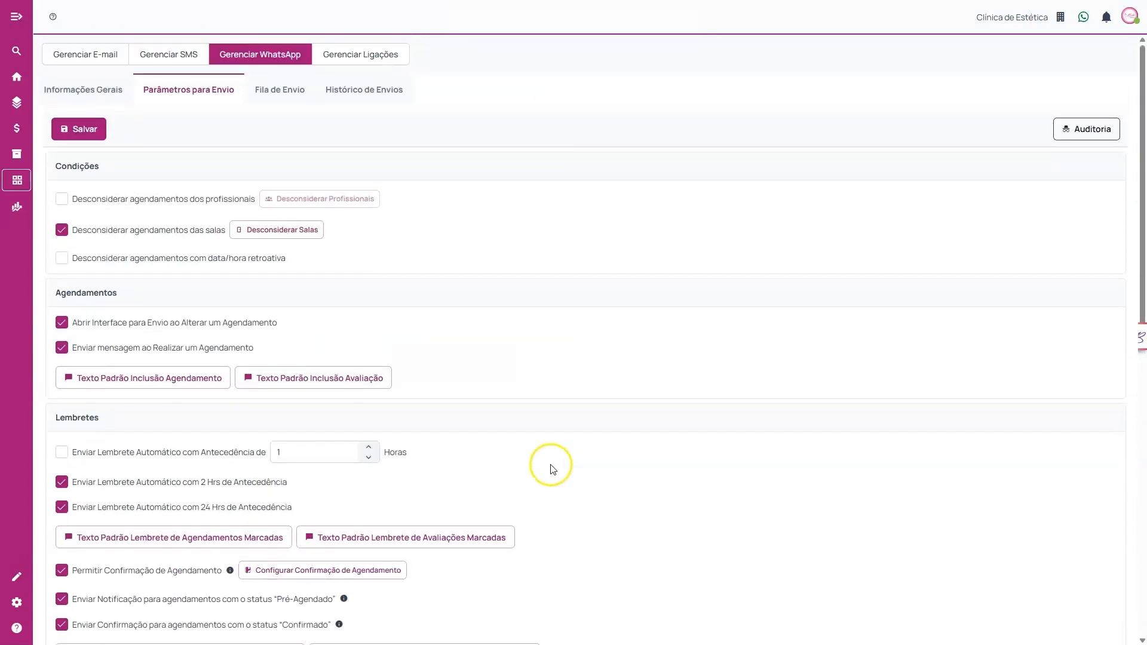
# Step: View the WhatsApp sending queue and the sending history
pyautogui.click(270, 99)
pyautogui.click(354, 95)
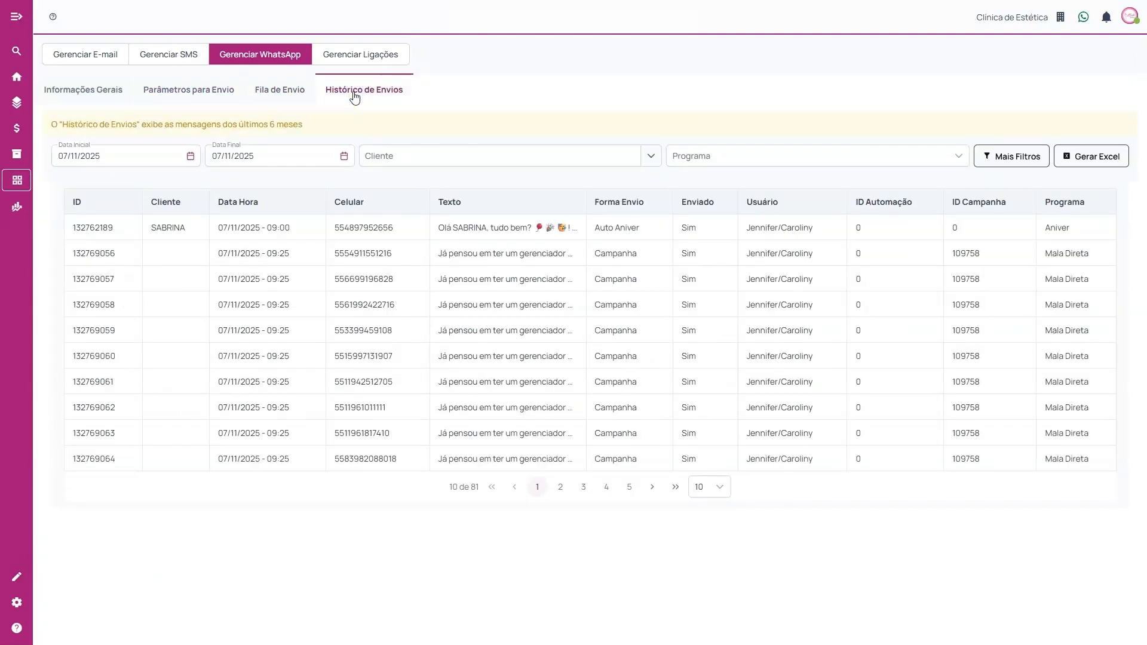
# Step: Compare the WhatsApp sending queue with the sending history
pyautogui.click(274, 93)
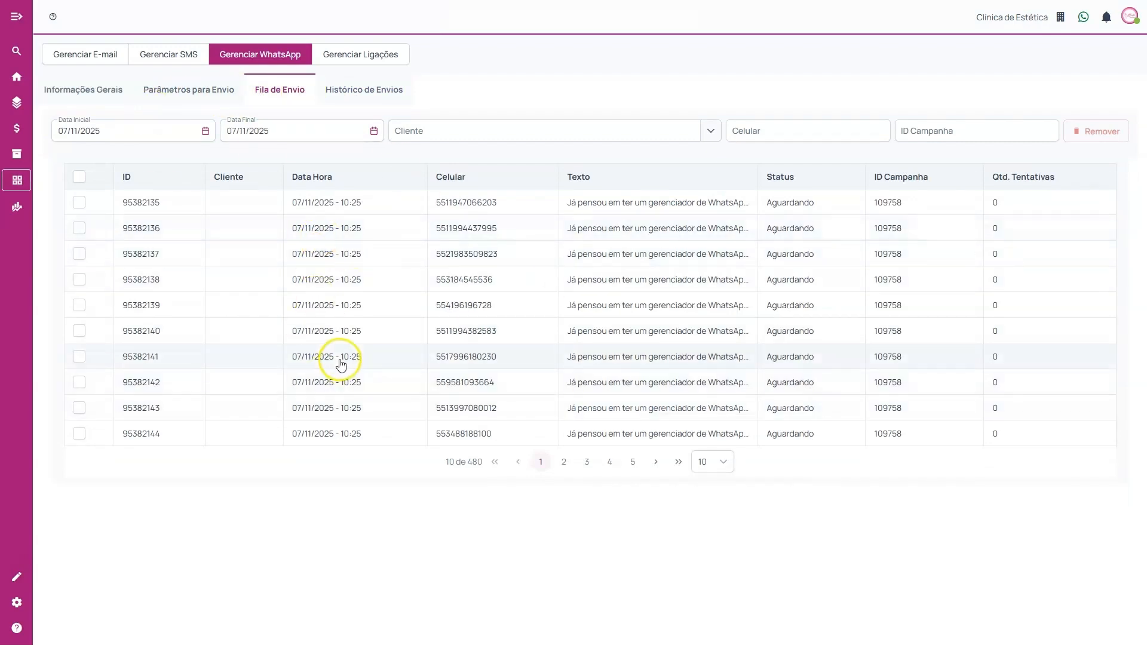
pyautogui.click(366, 80)
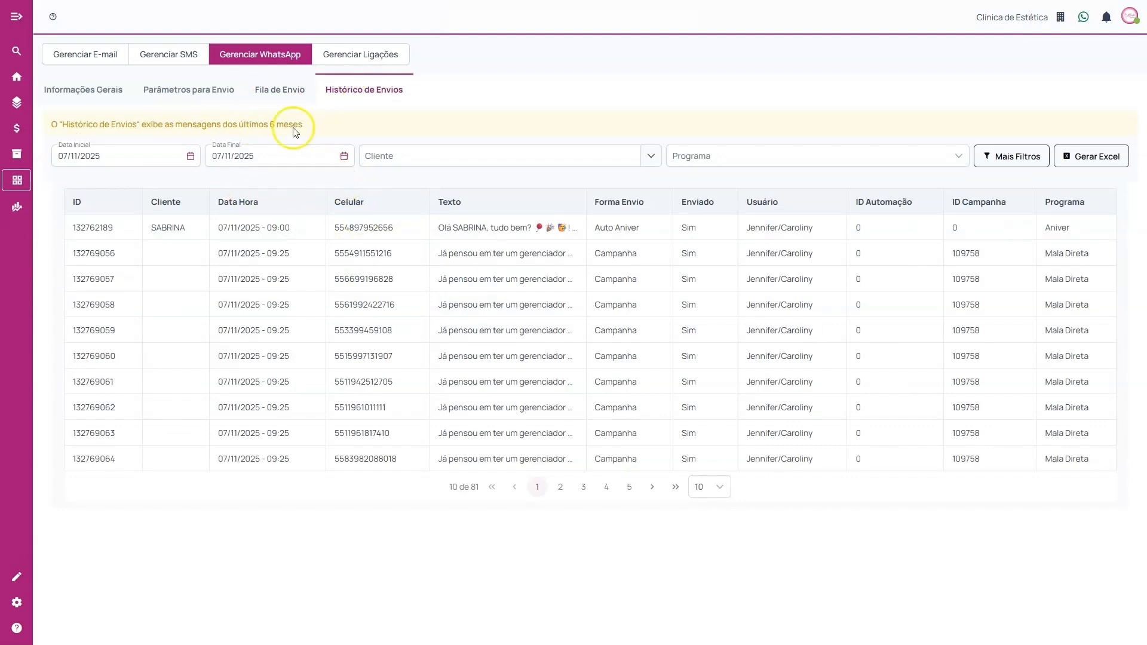
pyautogui.click(257, 89)
pyautogui.click(225, 88)
pyautogui.click(339, 87)
pyautogui.click(298, 86)
pyautogui.click(220, 90)
pyautogui.click(292, 92)
pyautogui.click(334, 89)
pyautogui.click(281, 91)
pyautogui.click(174, 93)
pyautogui.click(124, 94)
pyautogui.click(184, 91)
pyautogui.click(281, 90)
pyautogui.click(323, 91)
# Step: Review the WhatsApp sending parameters again, from Condições through the sections below it
pyautogui.click(210, 96)
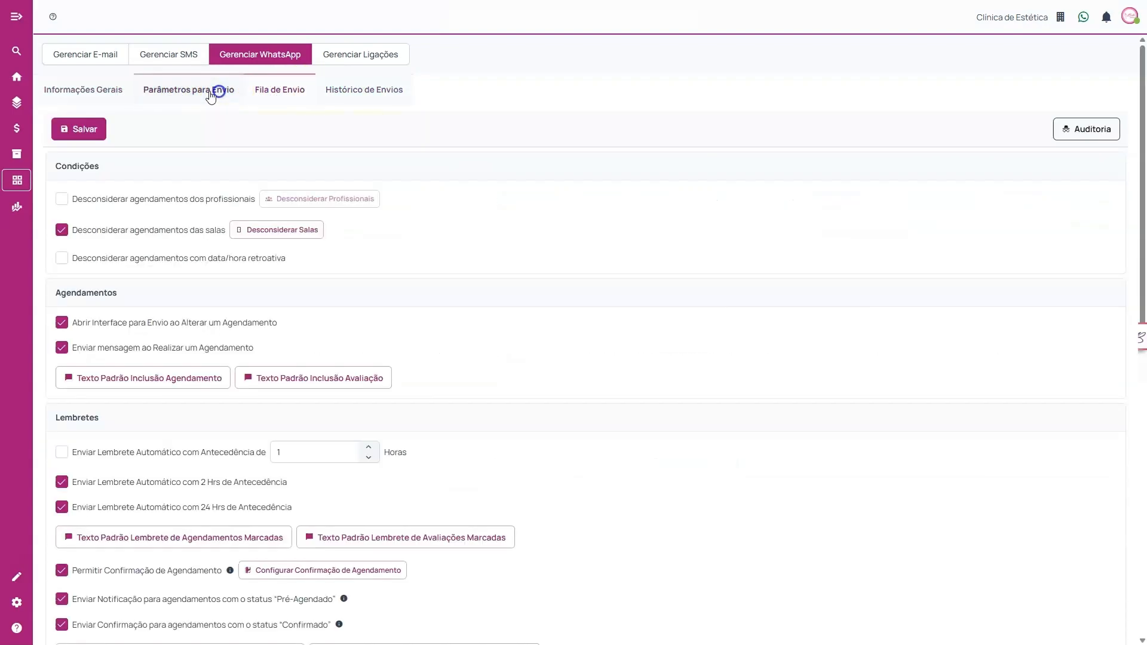
pyautogui.scroll(-8, 261, 126)
pyautogui.scroll(-2, 261, 127)
pyautogui.scroll(10, 299, 209)
pyautogui.scroll(-7, 442, 320)
pyautogui.scroll(7, 433, 322)
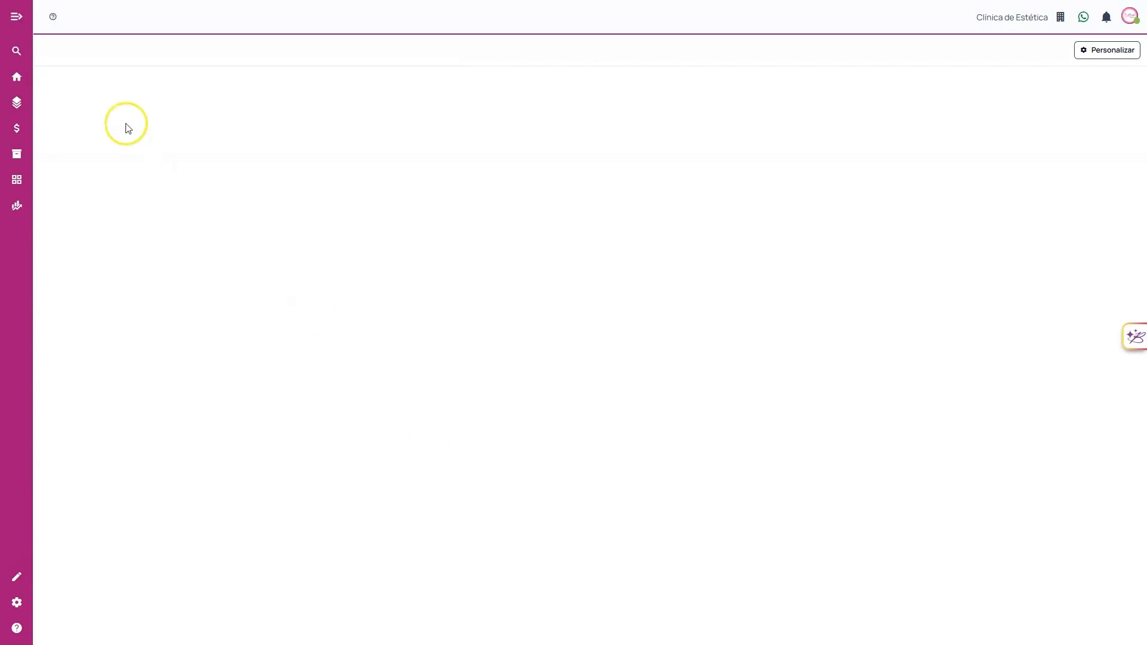
# Step: Open the Serviços register from Cadastros
pyautogui.click(19, 19)
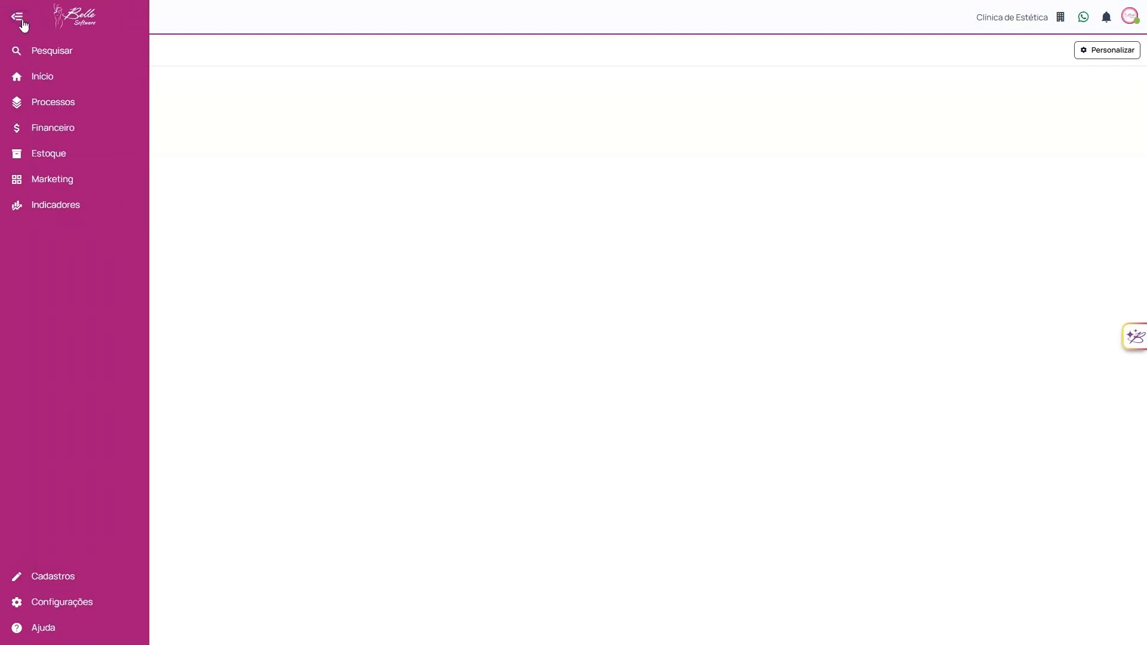
pyautogui.click(119, 581)
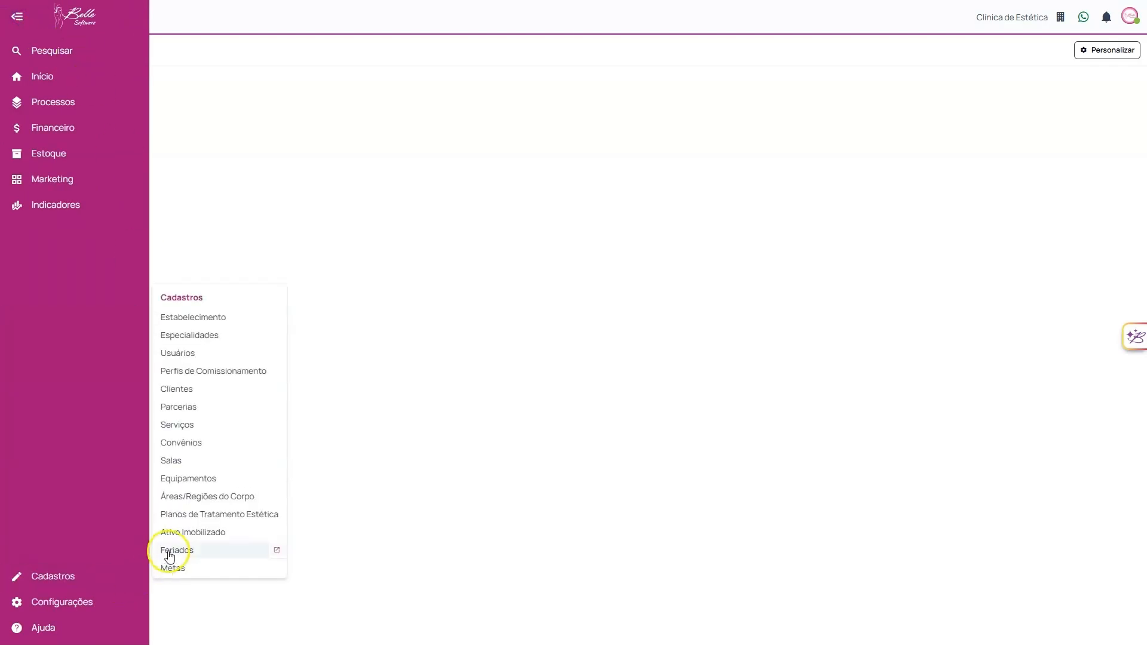
pyautogui.click(196, 426)
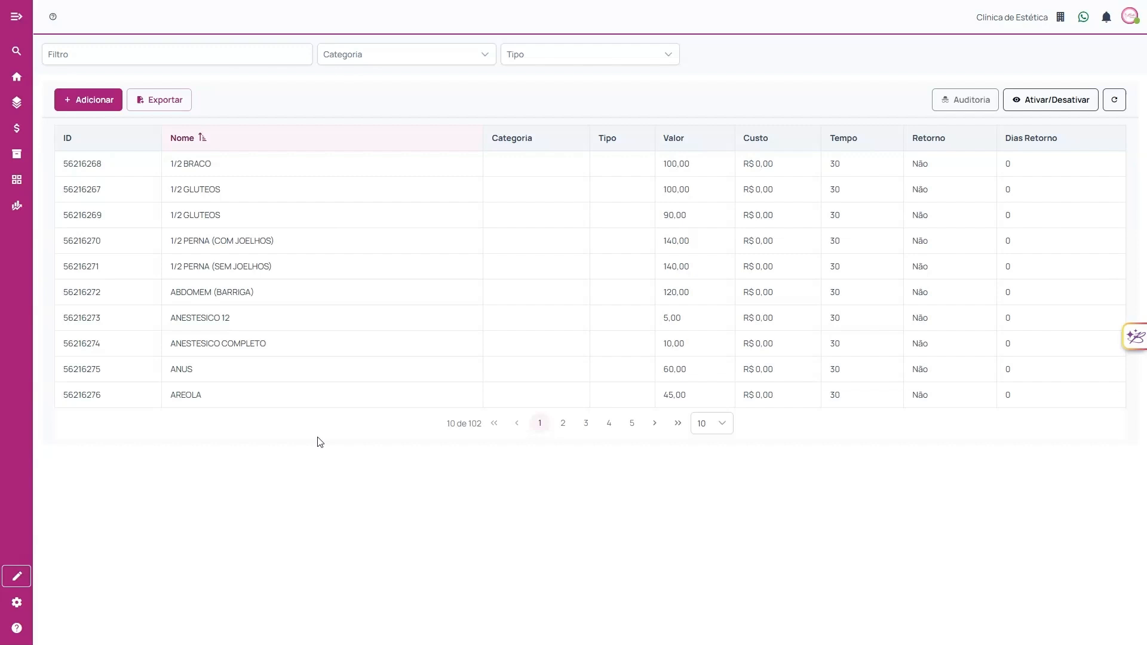
# Step: Open the Recomendações e Precauções settings for the 1/2 BRACO service
pyautogui.click(227, 161)
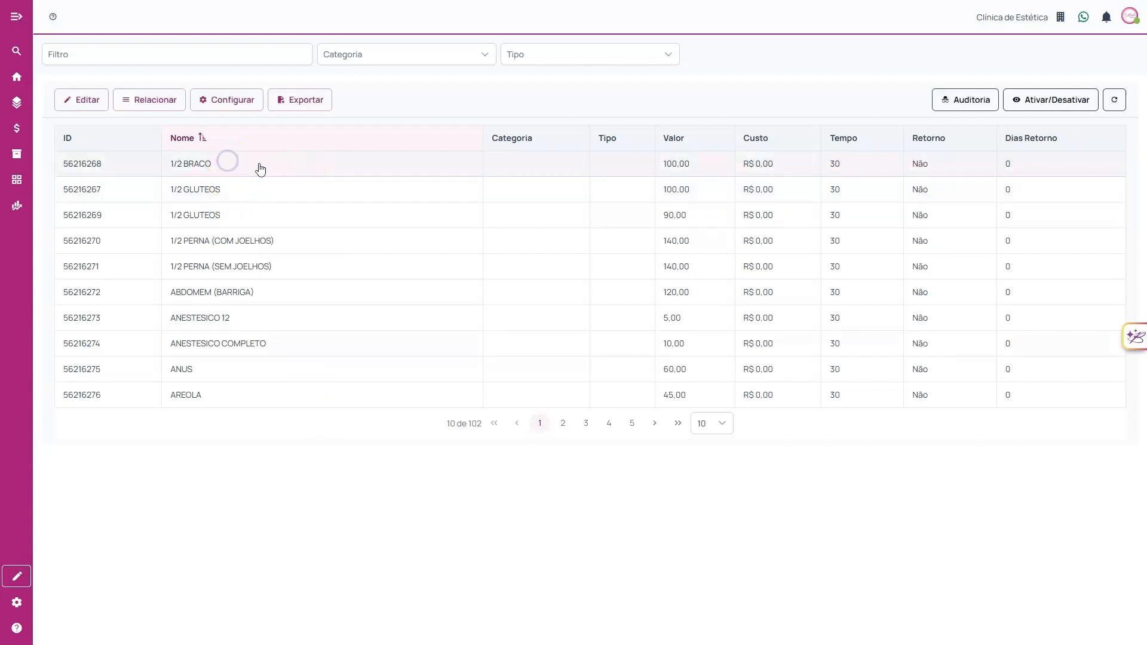
pyautogui.click(224, 105)
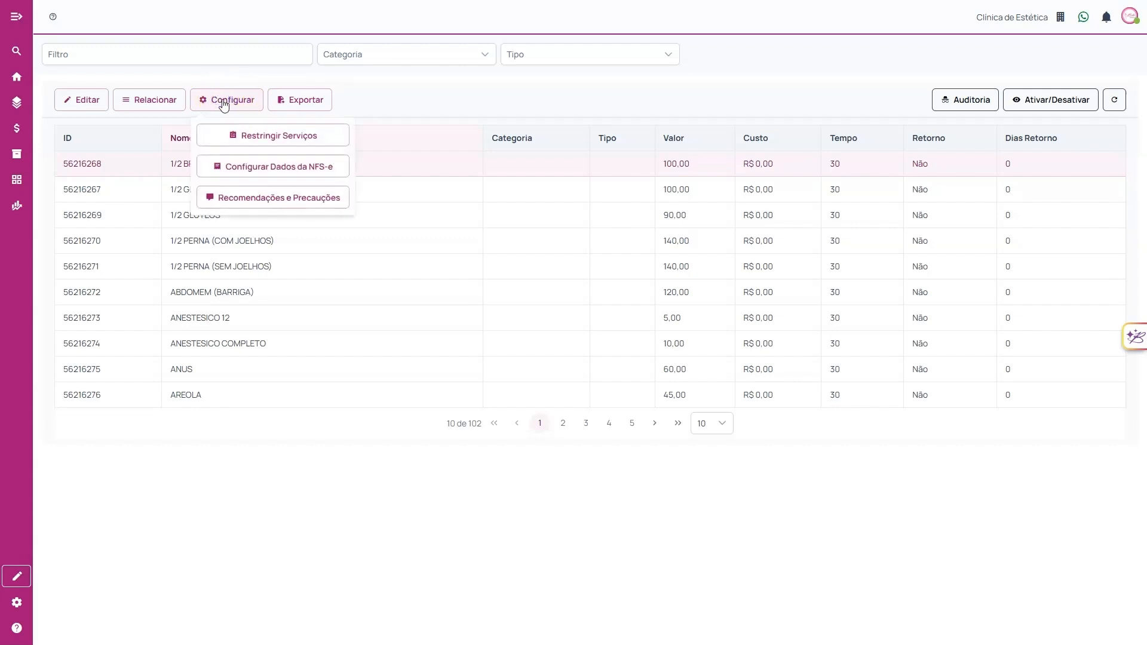
pyautogui.click(261, 203)
pyautogui.click(271, 205)
pyautogui.click(313, 204)
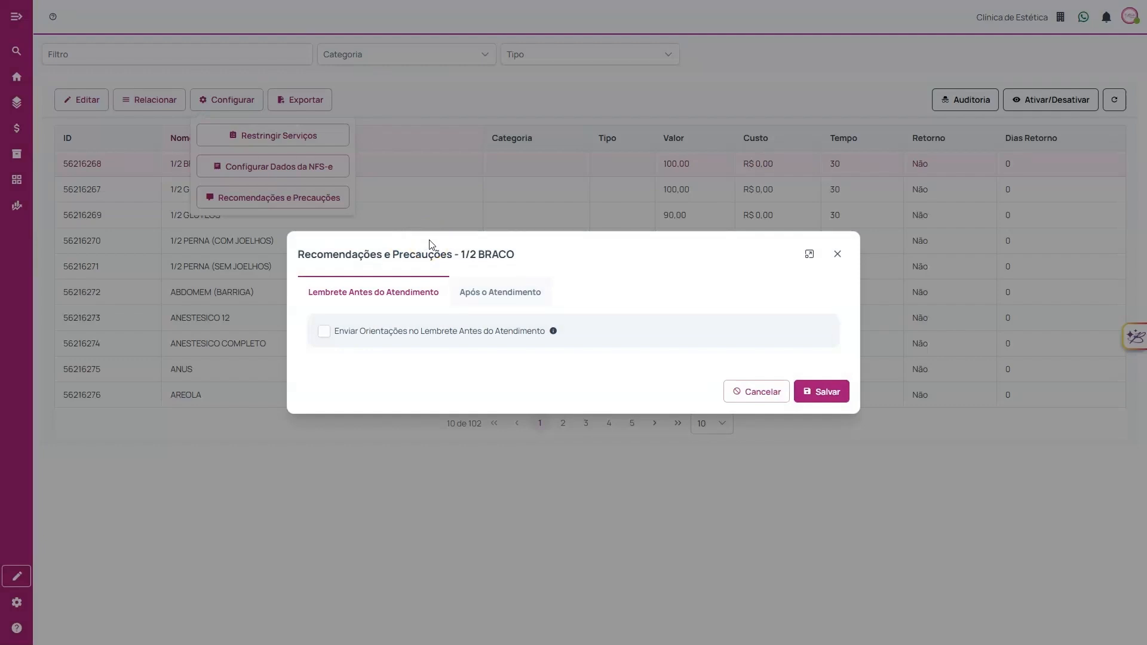
# Step: Look through the Lembrete Antes do Atendimento and Após o Atendimento options for 1/2 BRACO
pyautogui.click(806, 254)
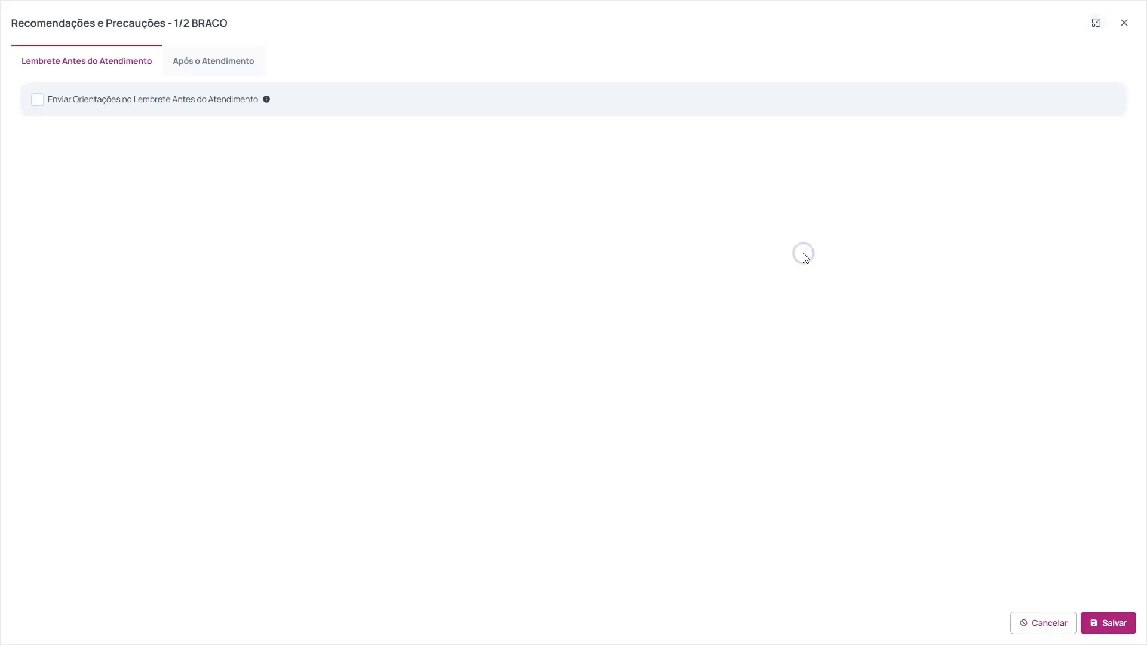
pyautogui.click(1096, 24)
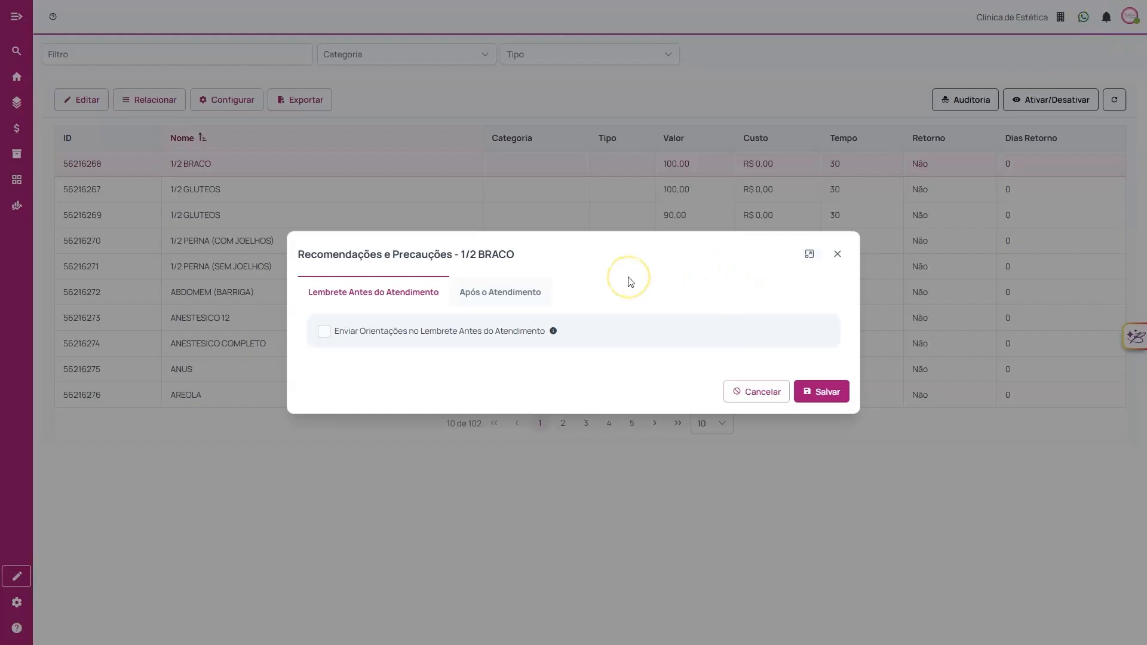
pyautogui.click(362, 292)
pyautogui.click(512, 292)
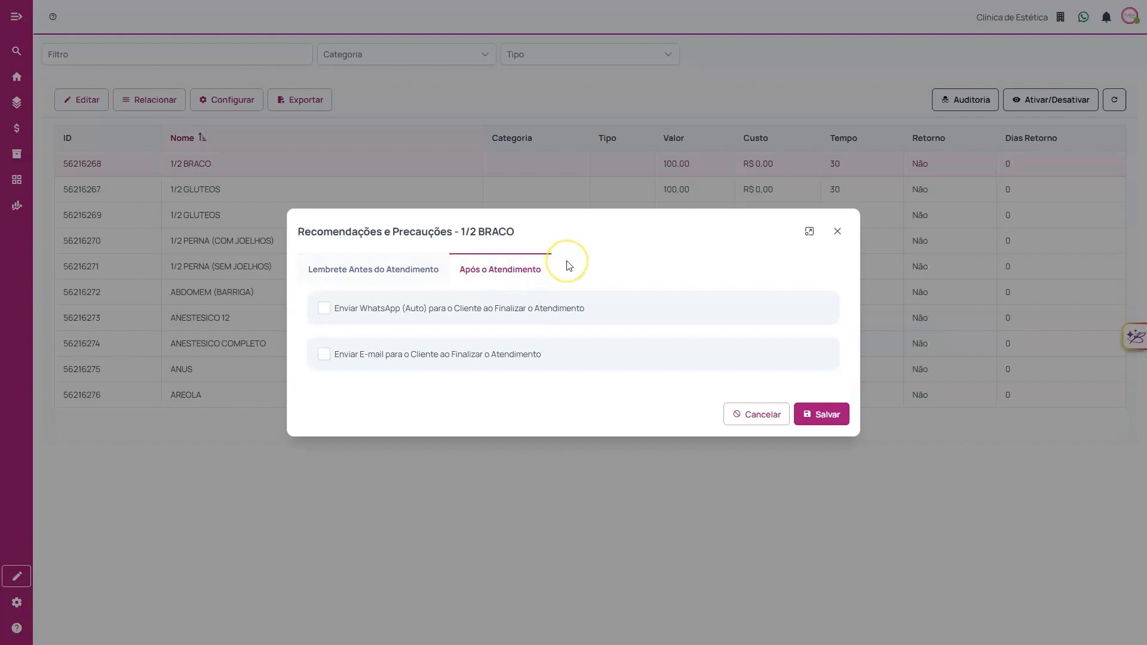
# Step: Enable sending guidance in the reminder before the appointment, read the option's hint, and activate its default text field
pyautogui.click(410, 269)
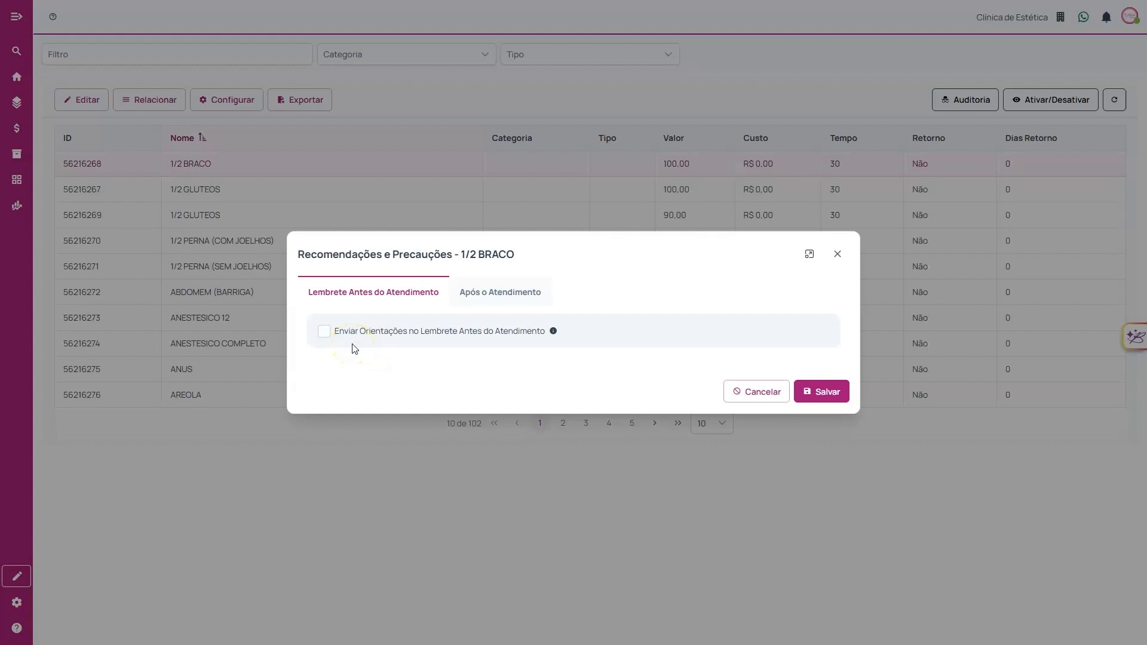
pyautogui.click(323, 331)
pyautogui.click(376, 333)
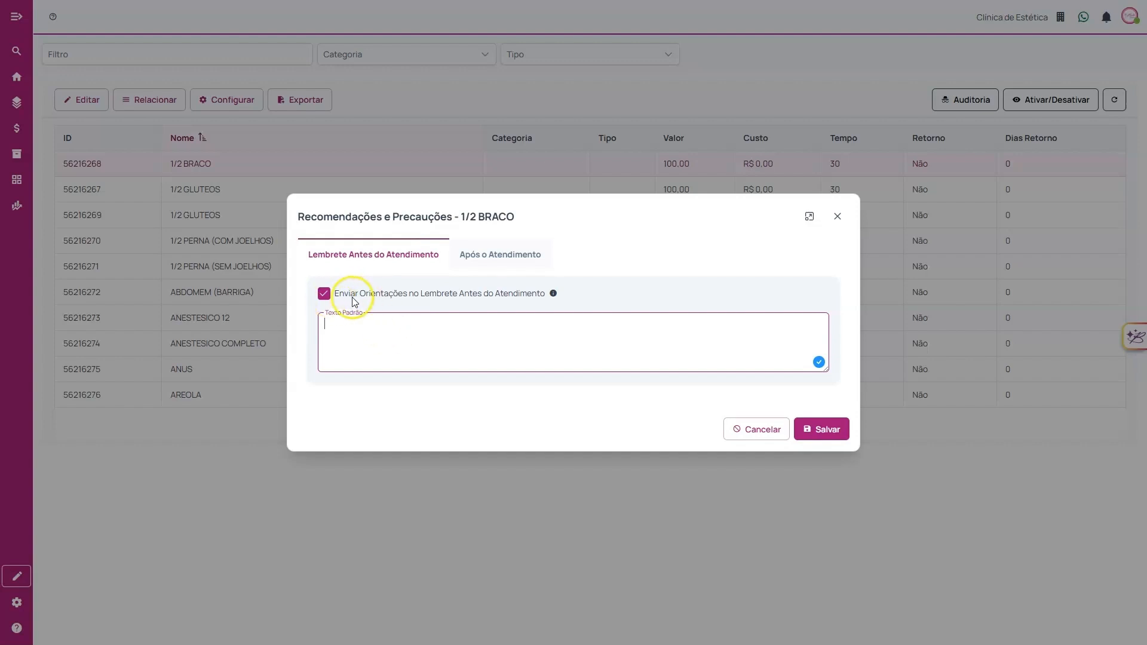
pyautogui.moveTo(335, 294); pyautogui.dragTo(431, 299)
pyautogui.click(439, 295)
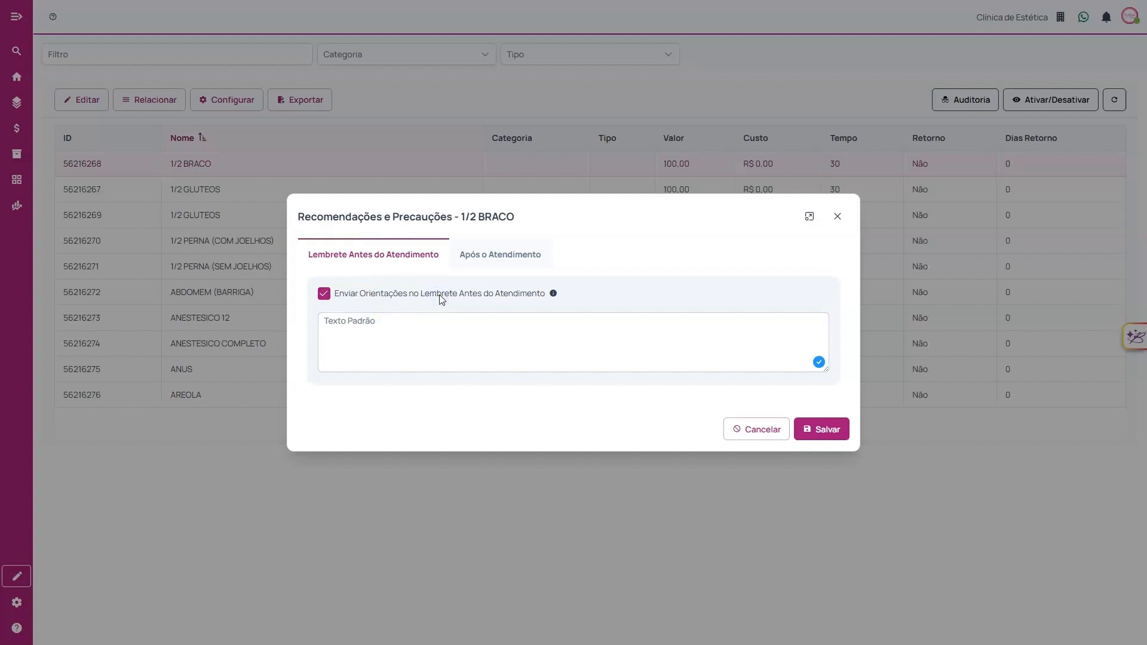
pyautogui.moveTo(556, 295)
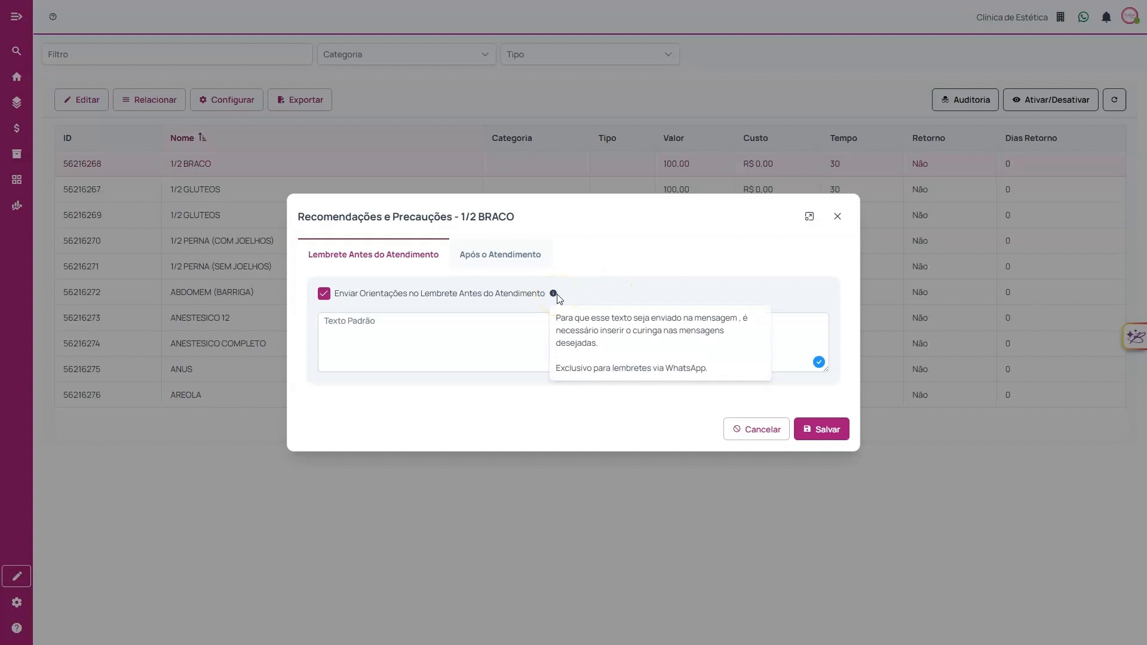
pyautogui.click(389, 318)
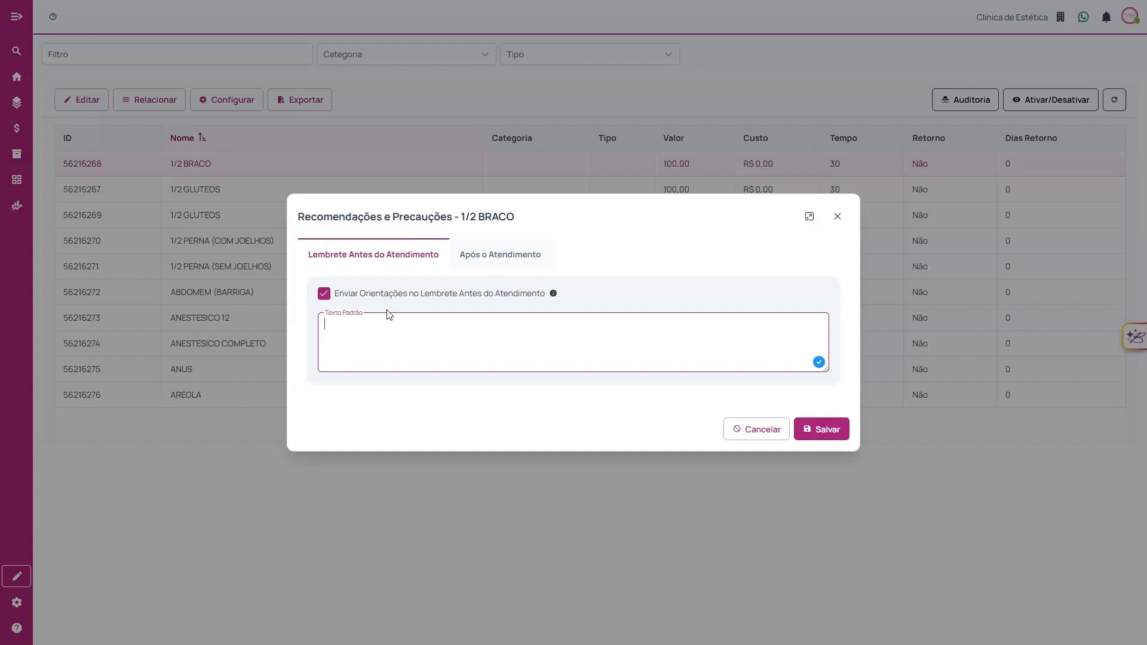
# Step: Enable the automatic WhatsApp message to the client when the appointment is finished, under Após o Atendimento
pyautogui.click(352, 259)
pyautogui.click(525, 261)
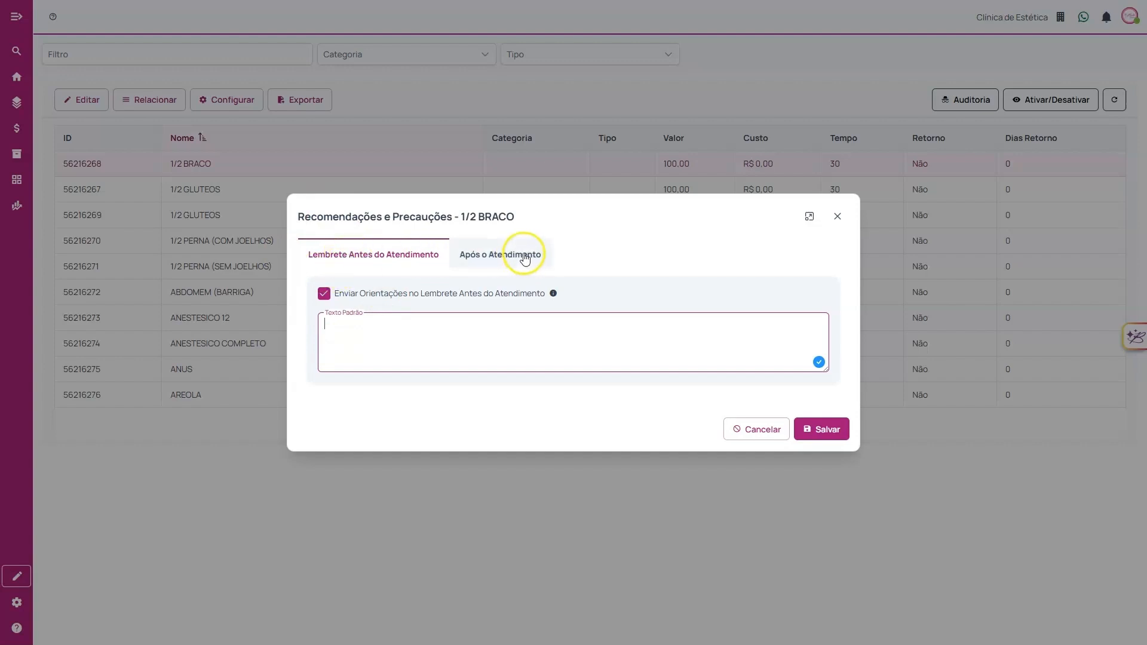
pyautogui.click(546, 258)
pyautogui.click(406, 328)
pyautogui.click(323, 357)
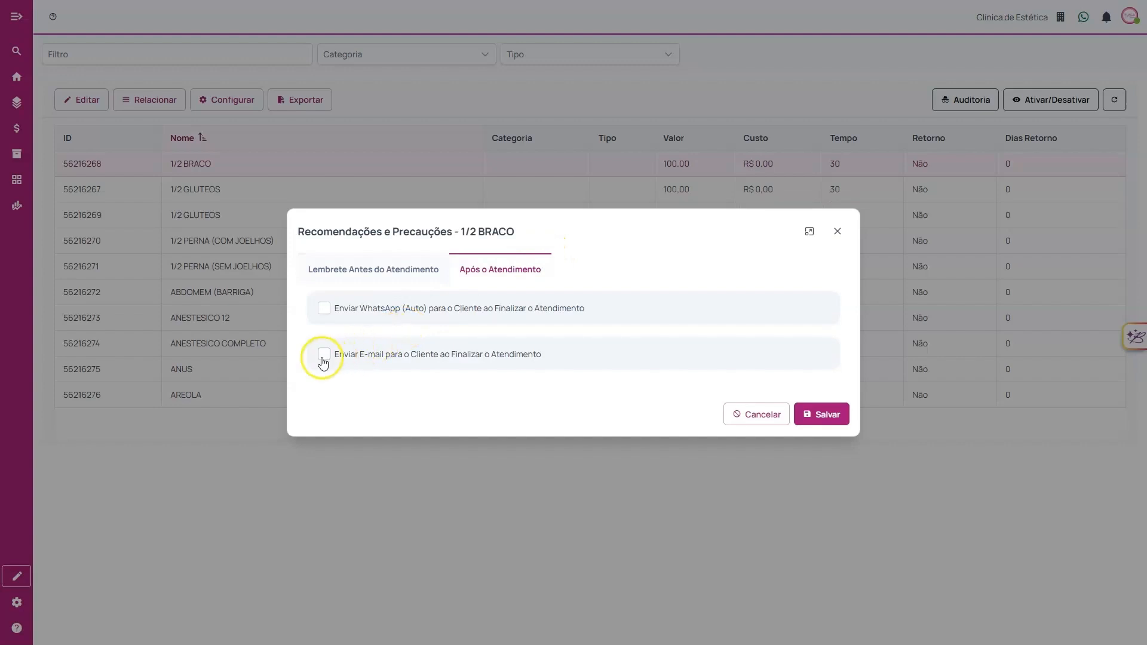
pyautogui.click(325, 310)
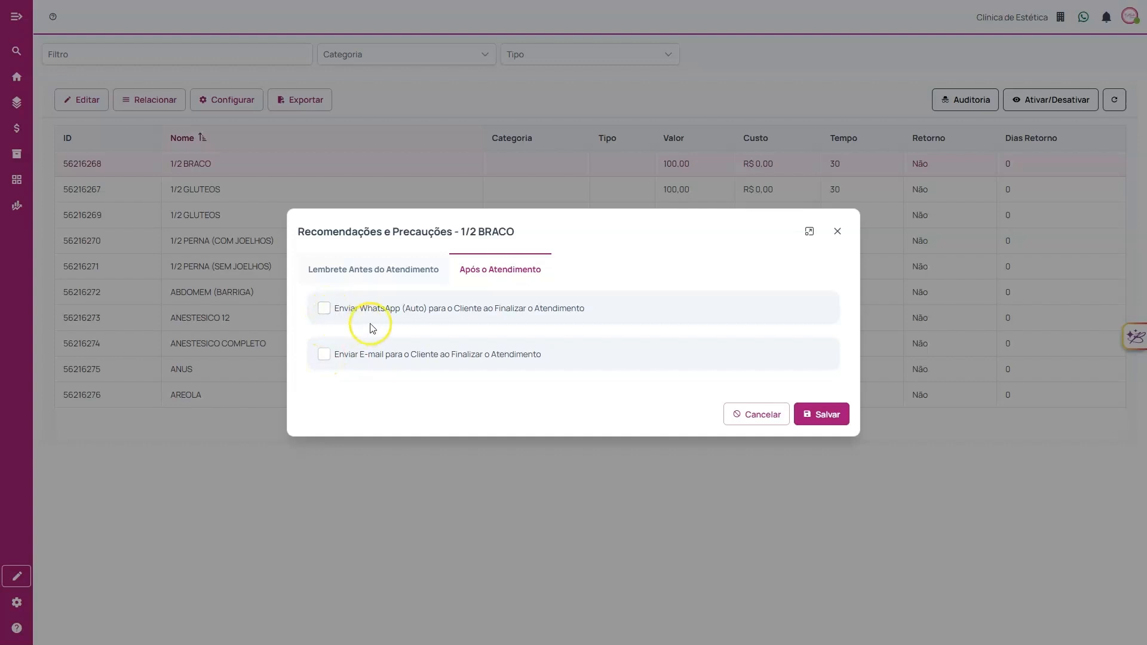
pyautogui.click(326, 309)
pyautogui.click(324, 242)
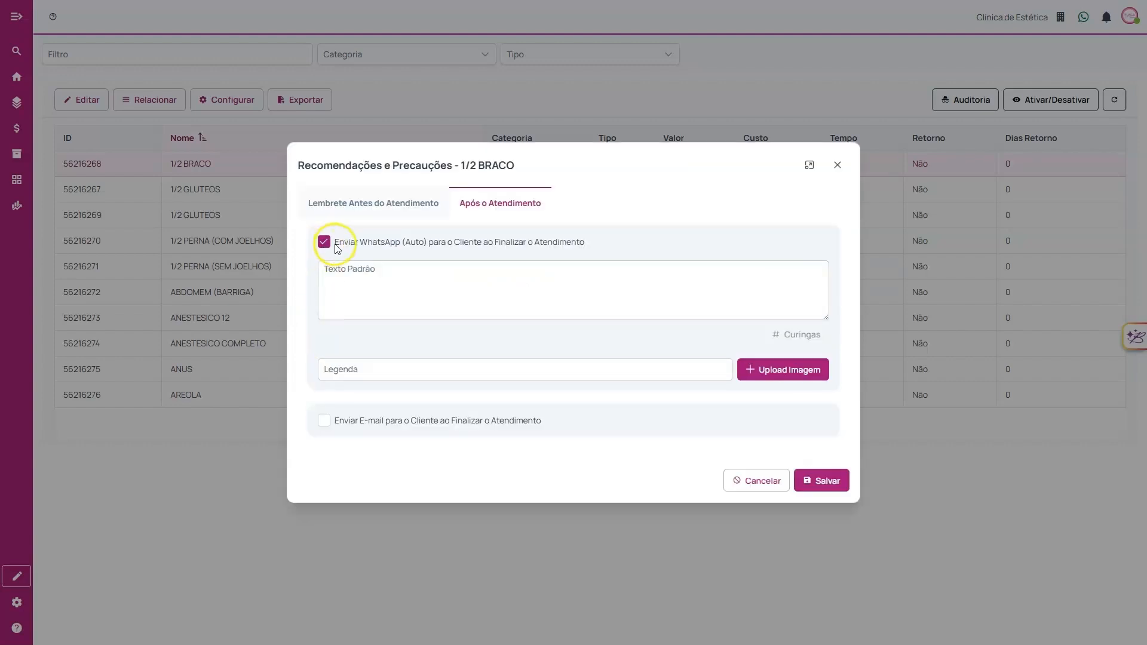
pyautogui.click(444, 243)
# Step: Insert the wildcards Nome do Cliente, Primeiro Nome, Nome do Serviço and Nome do Estabelecimento into the post-appointment WhatsApp default text
pyautogui.click(393, 281)
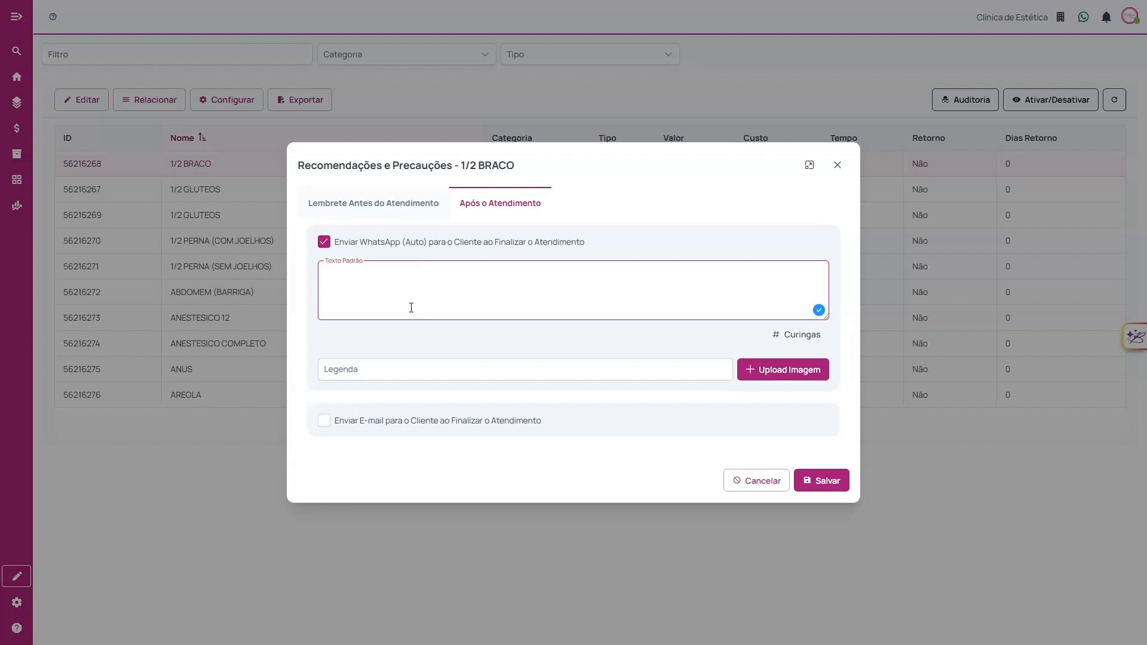
pyautogui.click(776, 331)
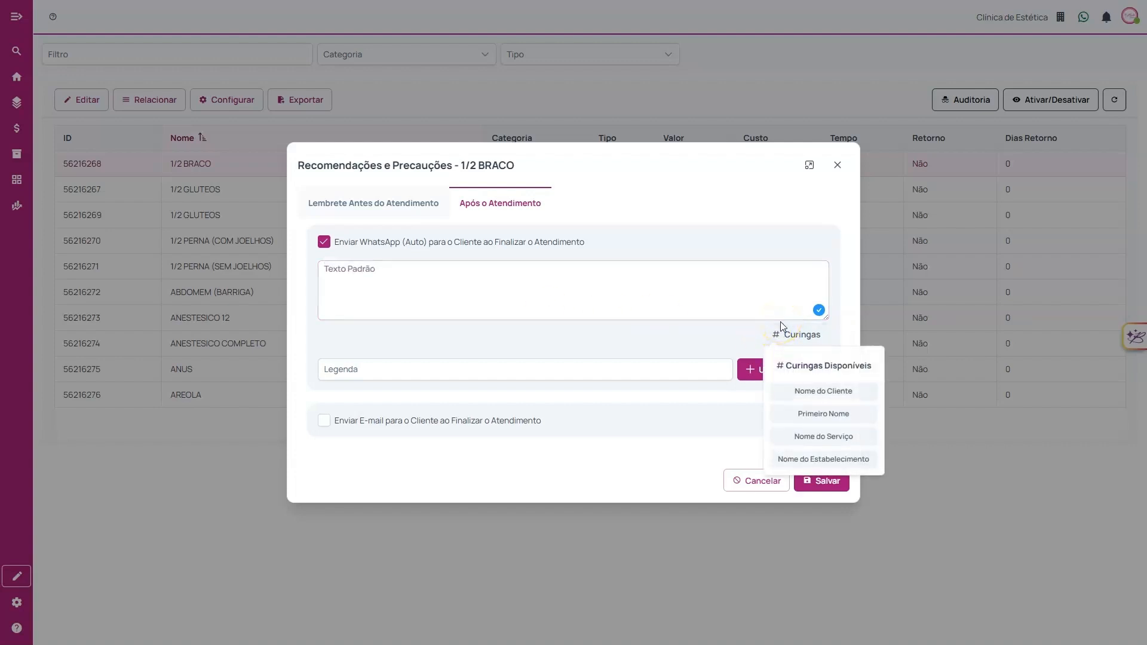
pyautogui.click(737, 300)
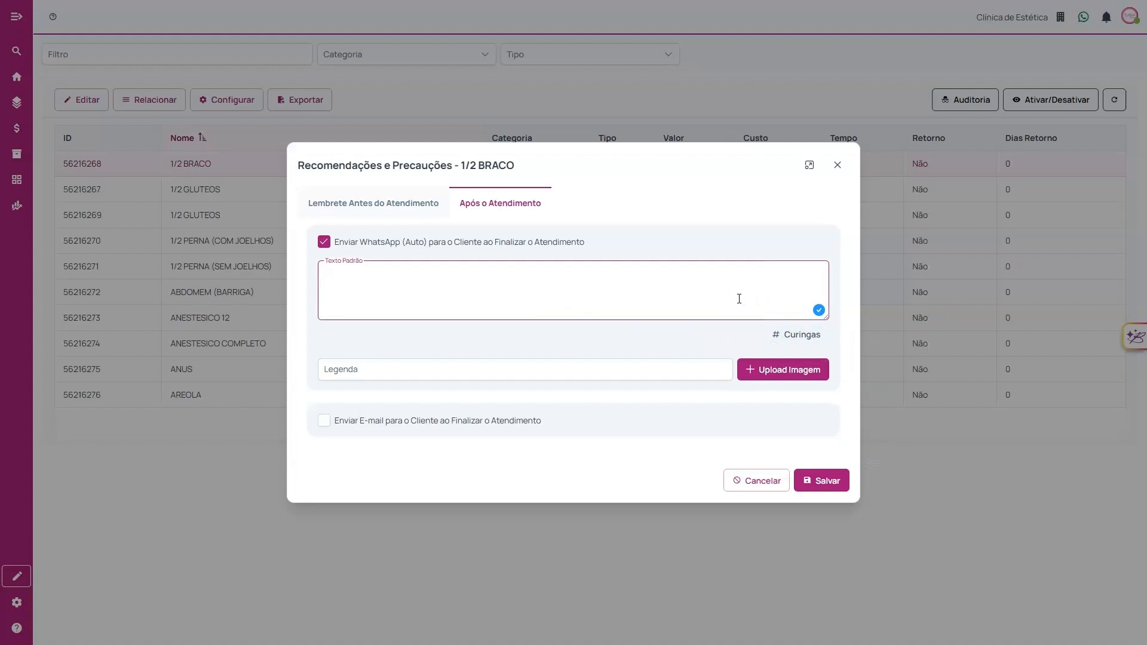
pyautogui.click(801, 336)
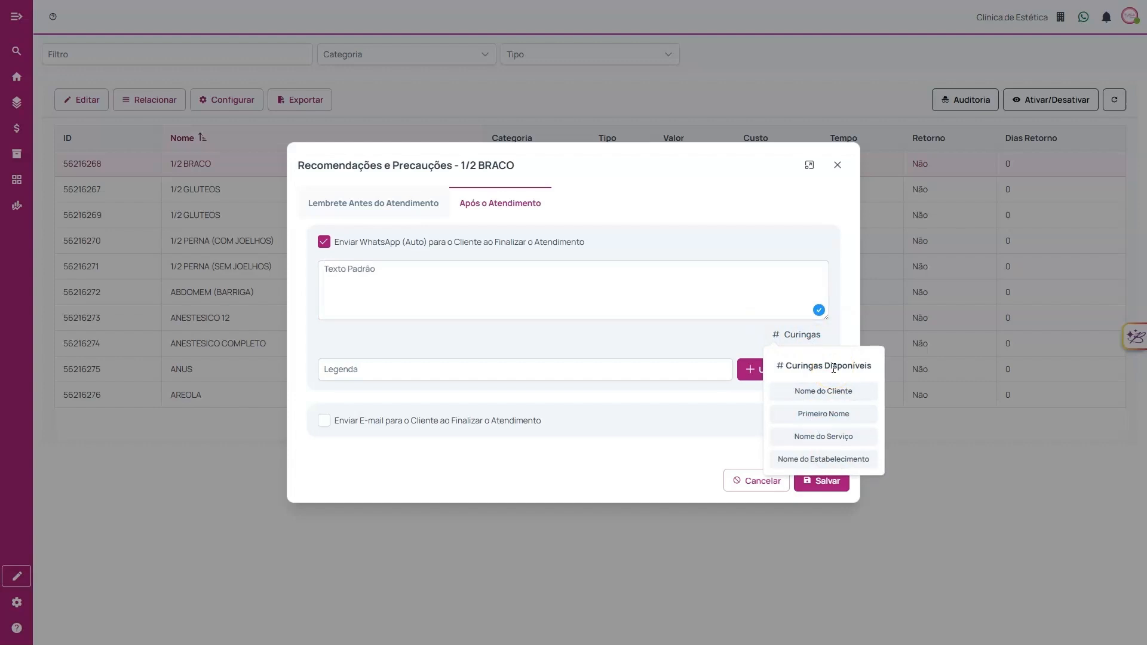
pyautogui.click(828, 395)
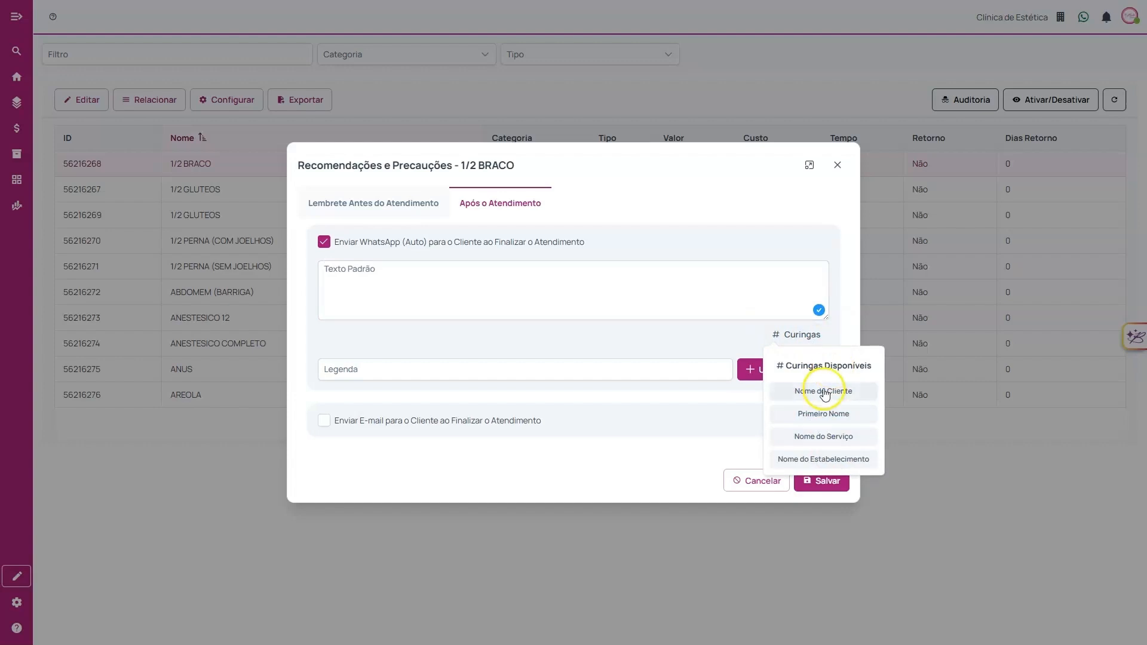
pyautogui.click(827, 420)
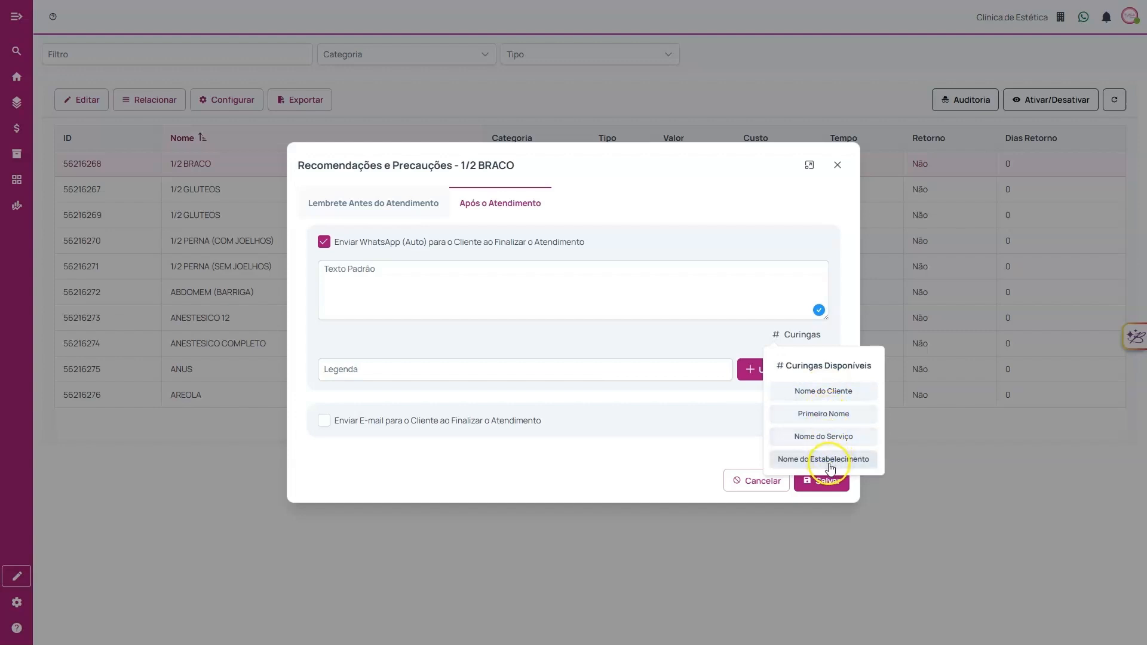
pyautogui.click(827, 395)
pyautogui.click(821, 414)
pyautogui.click(824, 436)
pyautogui.click(824, 458)
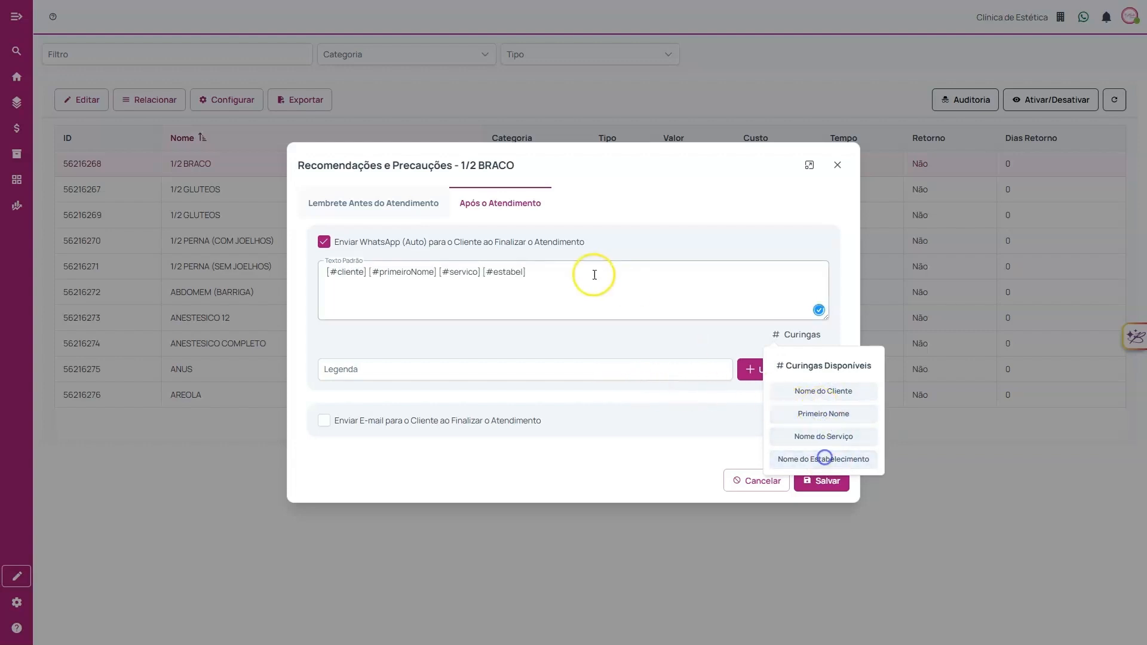
# Step: Clear all wildcards from the post-appointment WhatsApp default text
pyautogui.moveTo(630, 284); pyautogui.dragTo(269, 273)
pyautogui.press('BackSpace')
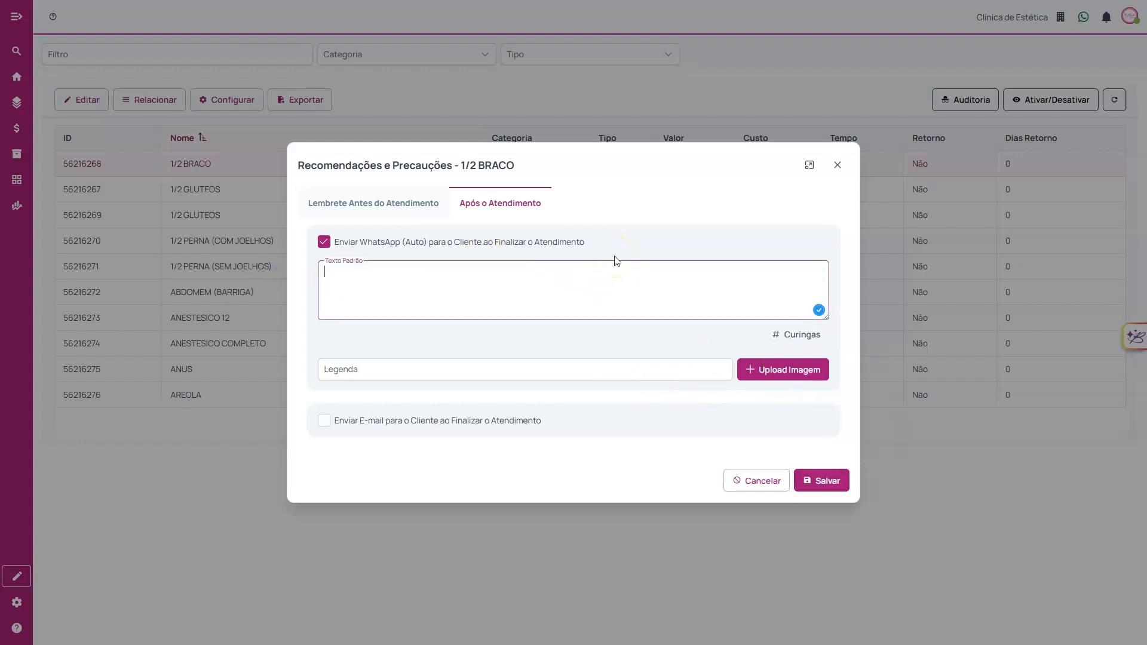
pyautogui.click(672, 344)
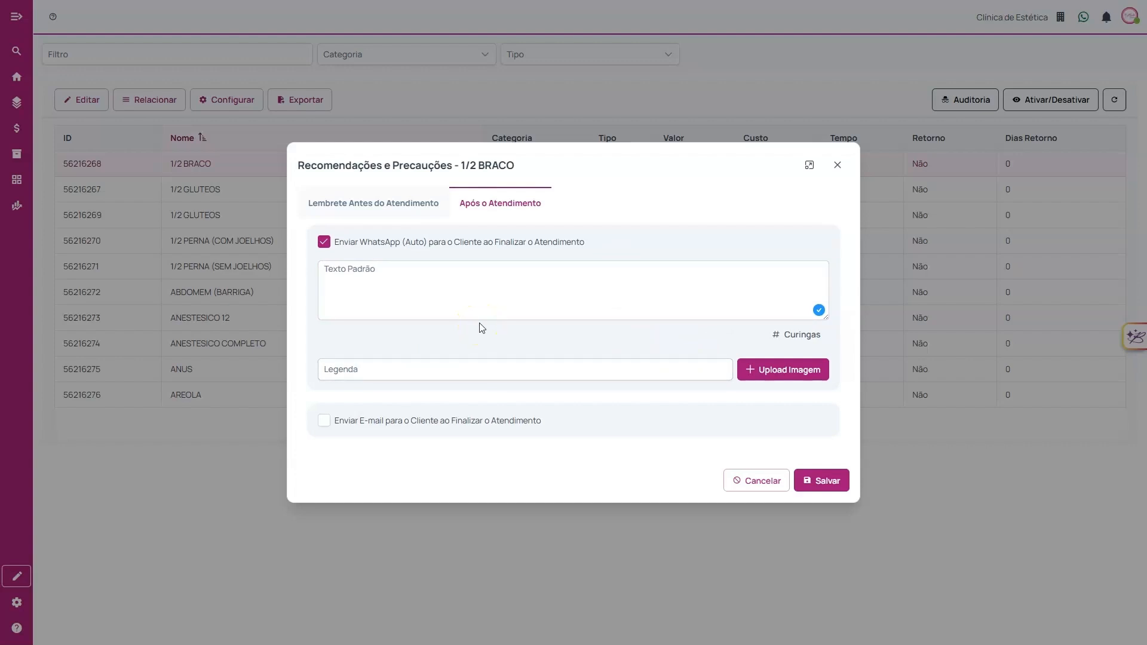
# Step: Compare the default text fields for the pre-appointment reminder and the post-appointment WhatsApp message
pyautogui.click(383, 204)
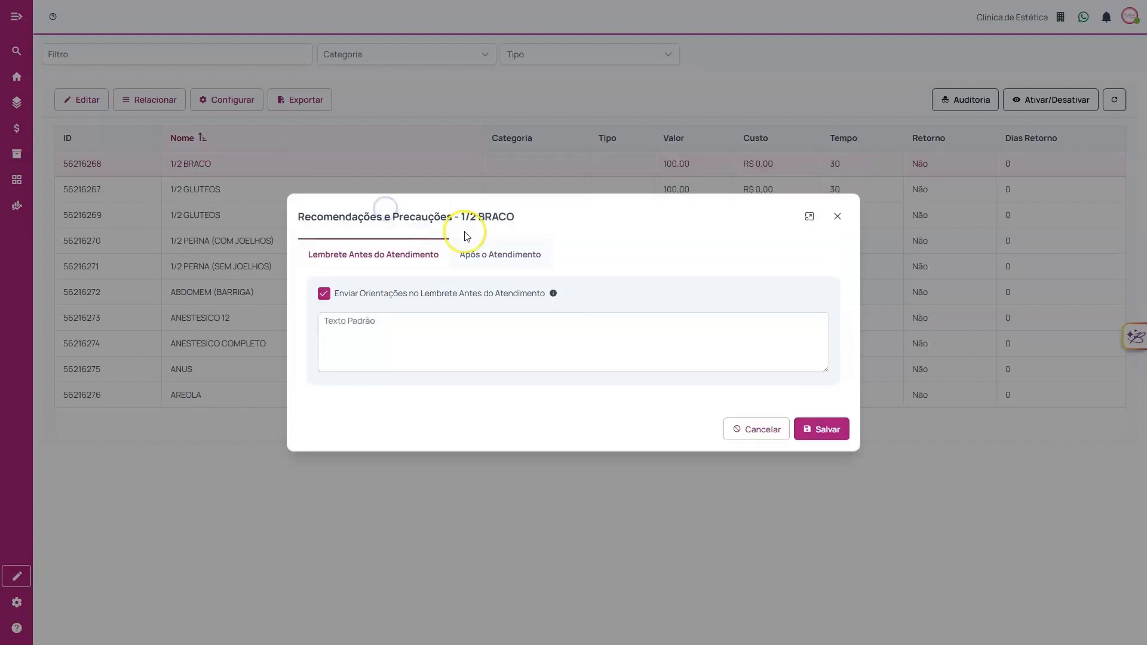
pyautogui.click(426, 333)
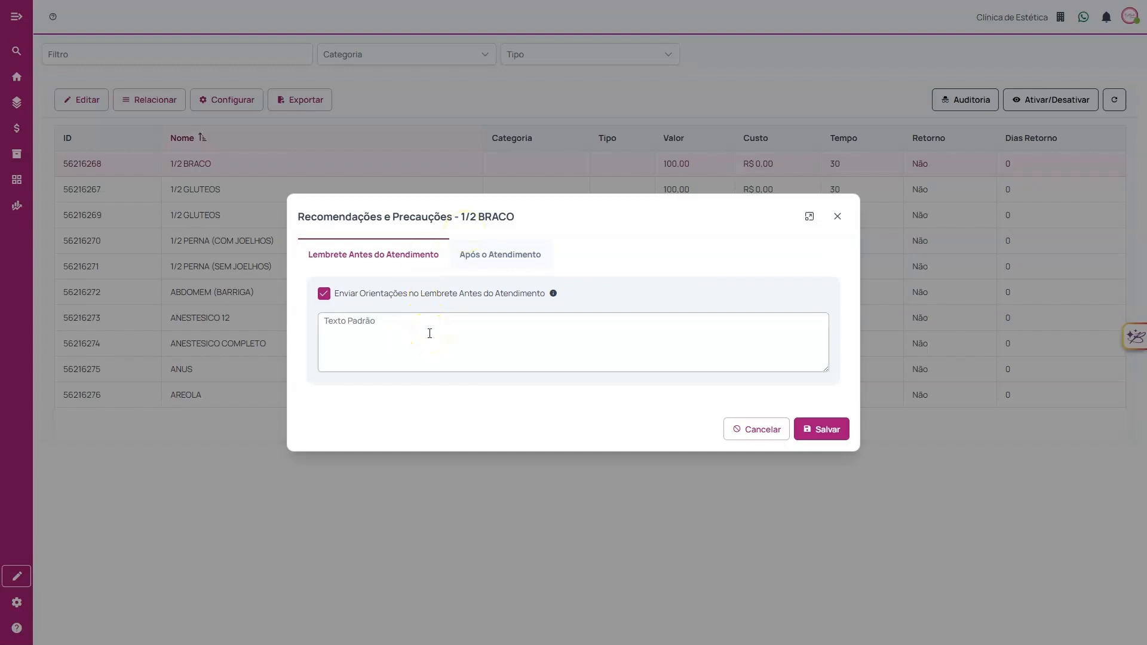
pyautogui.click(496, 255)
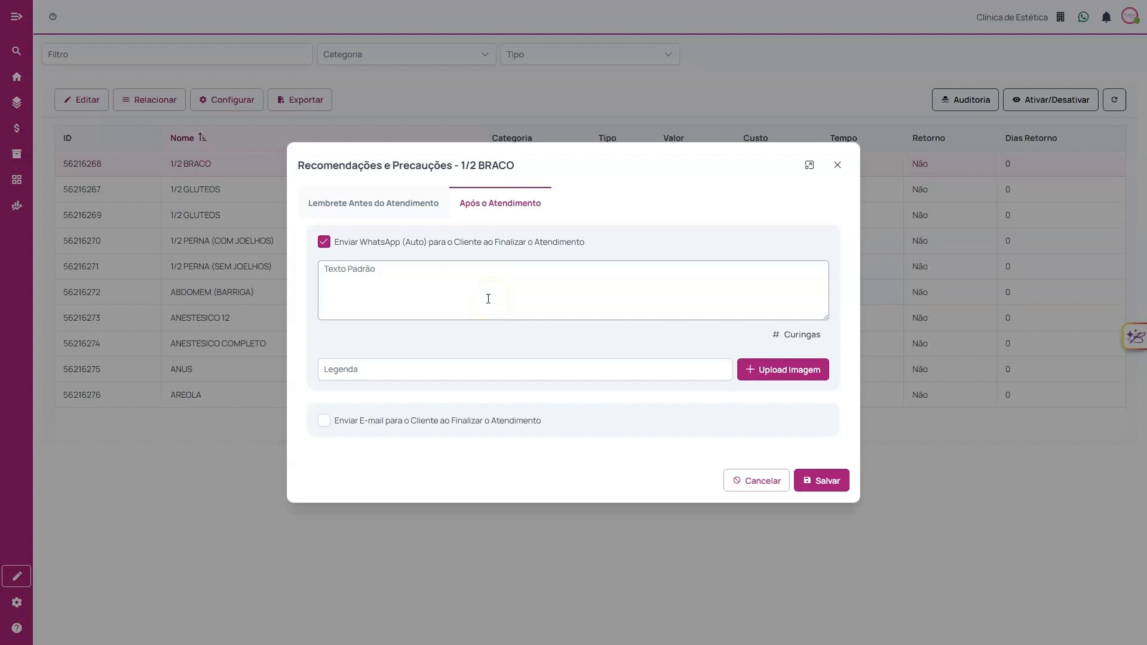
pyautogui.click(496, 335)
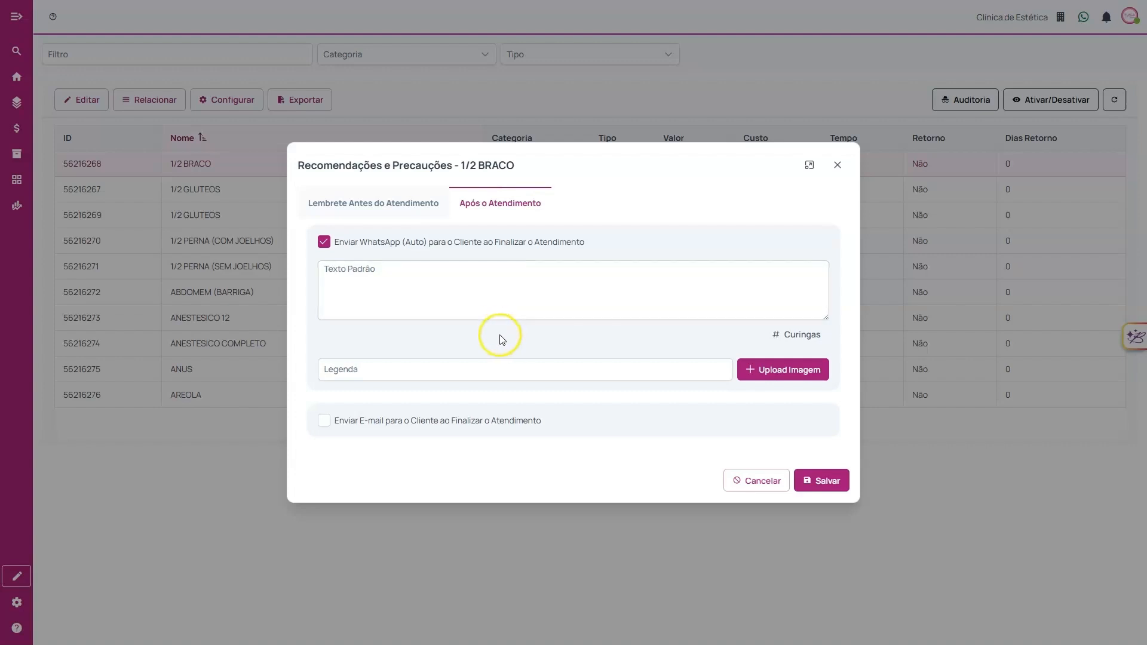
# Step: Save the recommendations and precautions for the 1/2 BRACO service and leave the services list
pyautogui.click(369, 330)
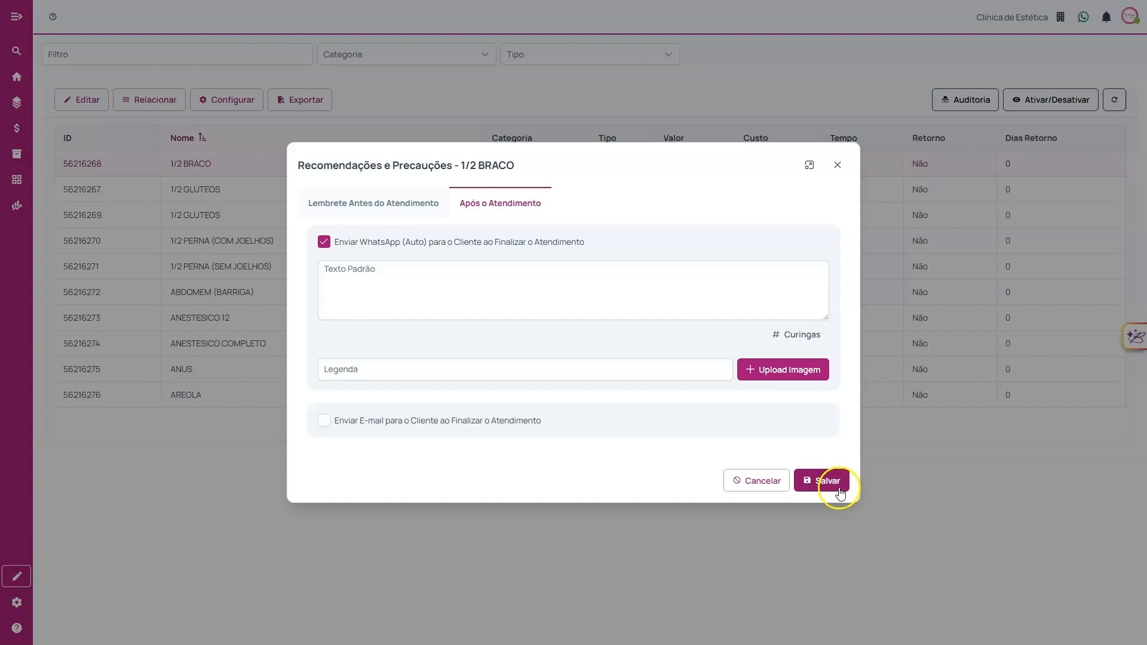
pyautogui.click(801, 486)
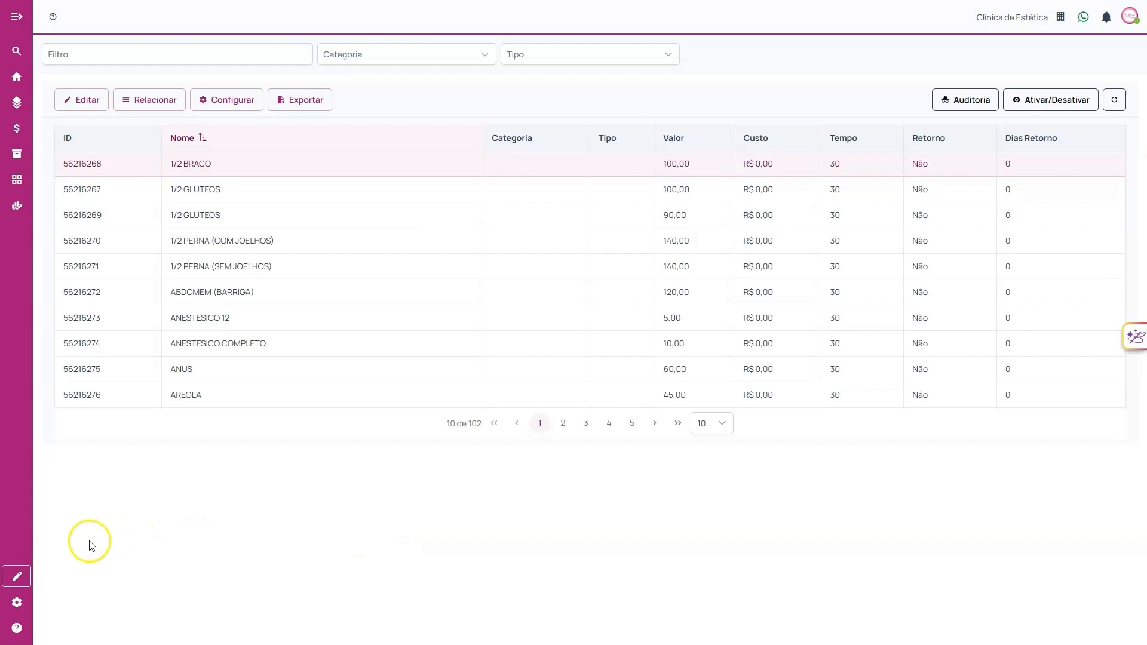
pyautogui.click(17, 576)
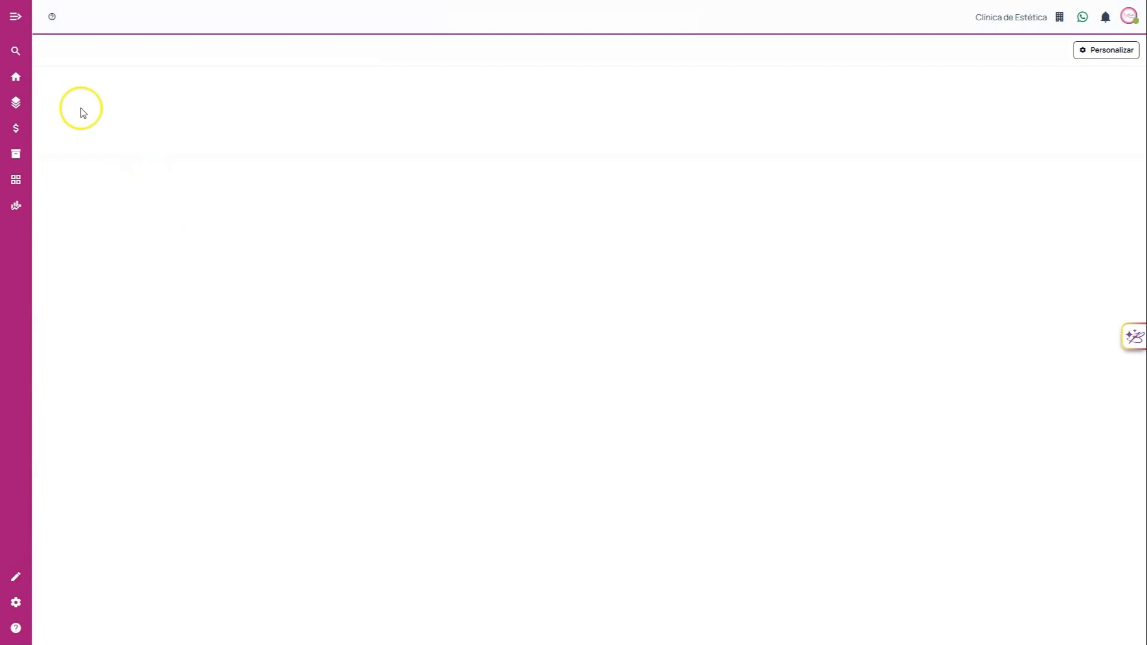
# Step: Open the Marketing section of the Parâmetros Gerais configuration
pyautogui.click(17, 18)
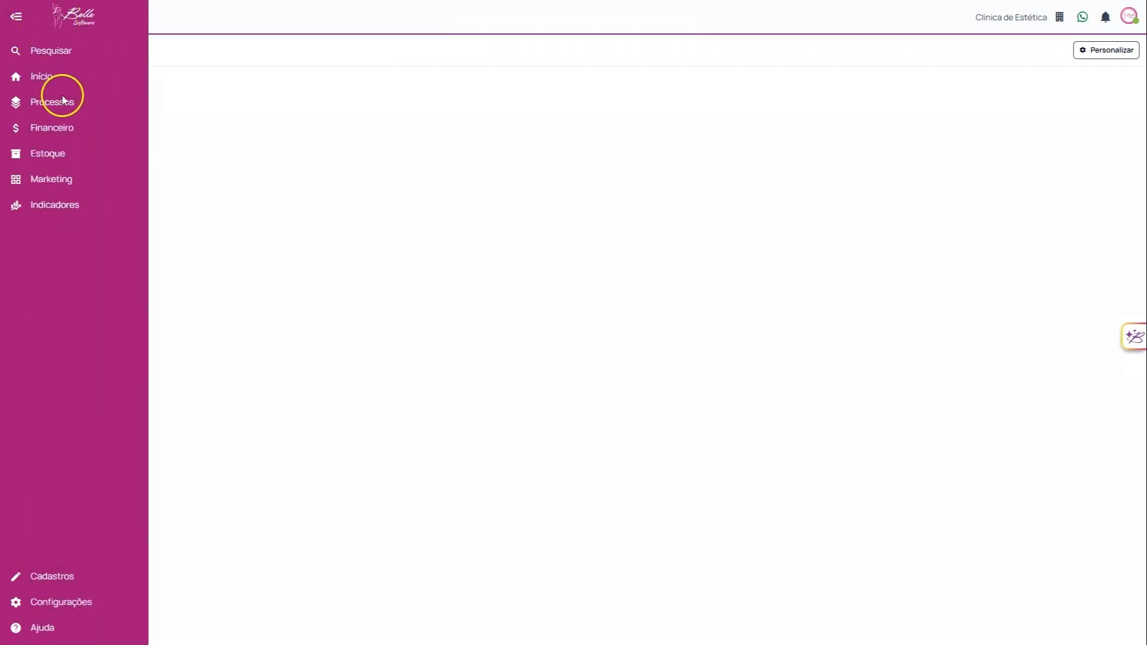
pyautogui.click(92, 604)
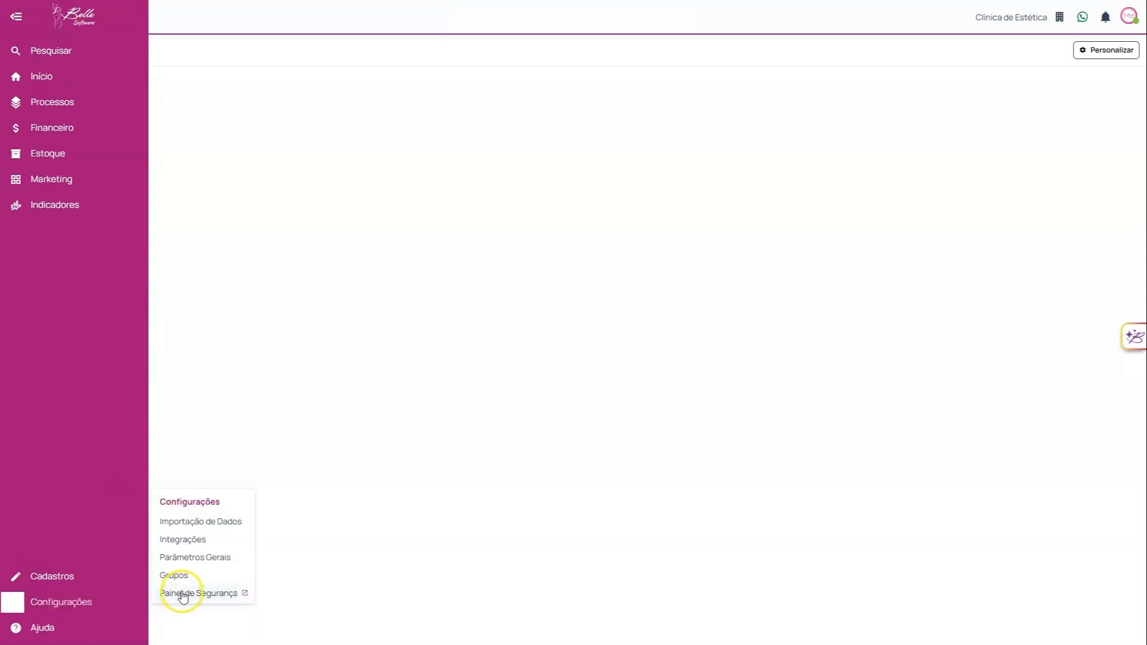
pyautogui.click(202, 561)
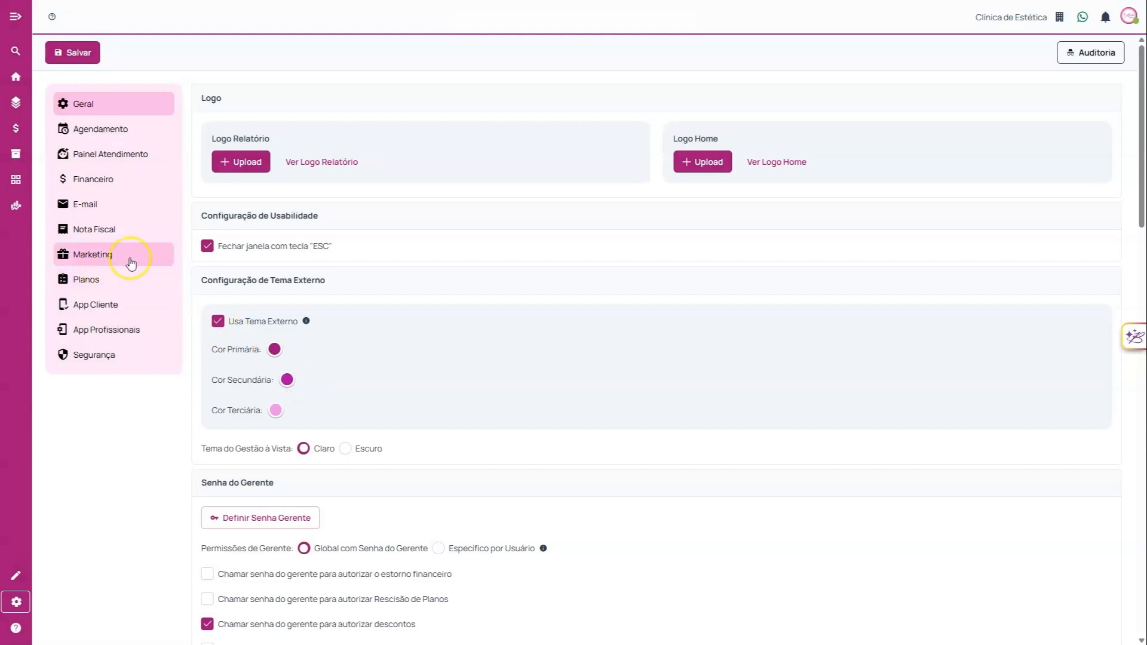
pyautogui.click(92, 257)
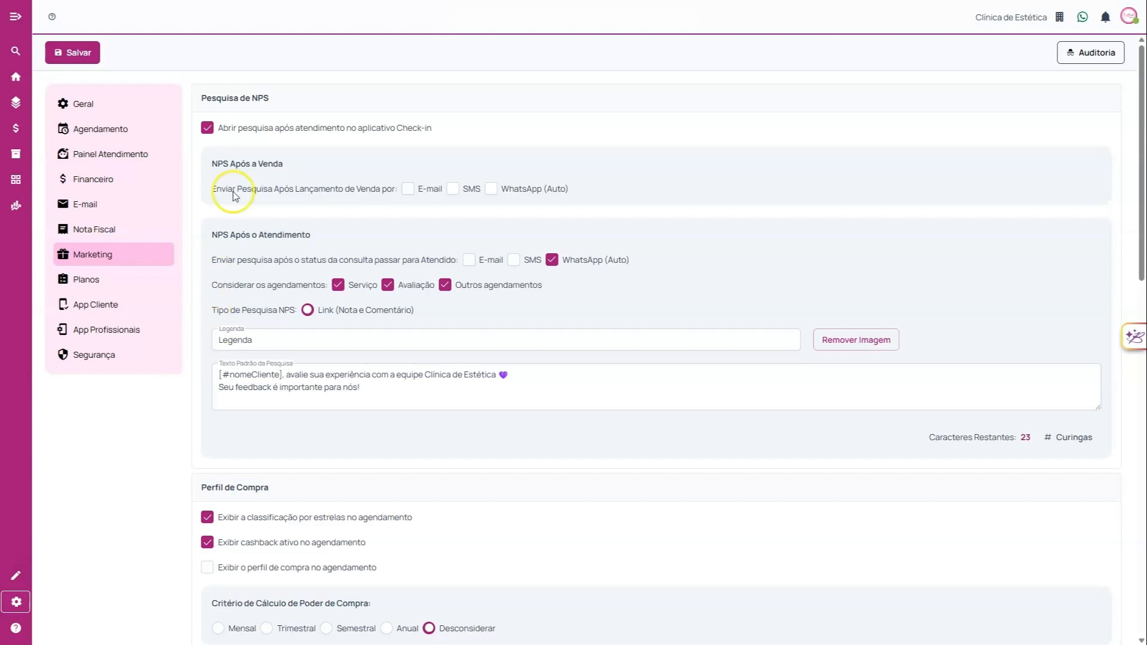
# Step: Review the NPS survey options for after a sale and after an appointment, including the WhatsApp (Auto) channel
pyautogui.moveTo(210, 163); pyautogui.dragTo(289, 162)
pyautogui.moveTo(211, 235); pyautogui.dragTo(299, 235)
pyautogui.click(299, 235)
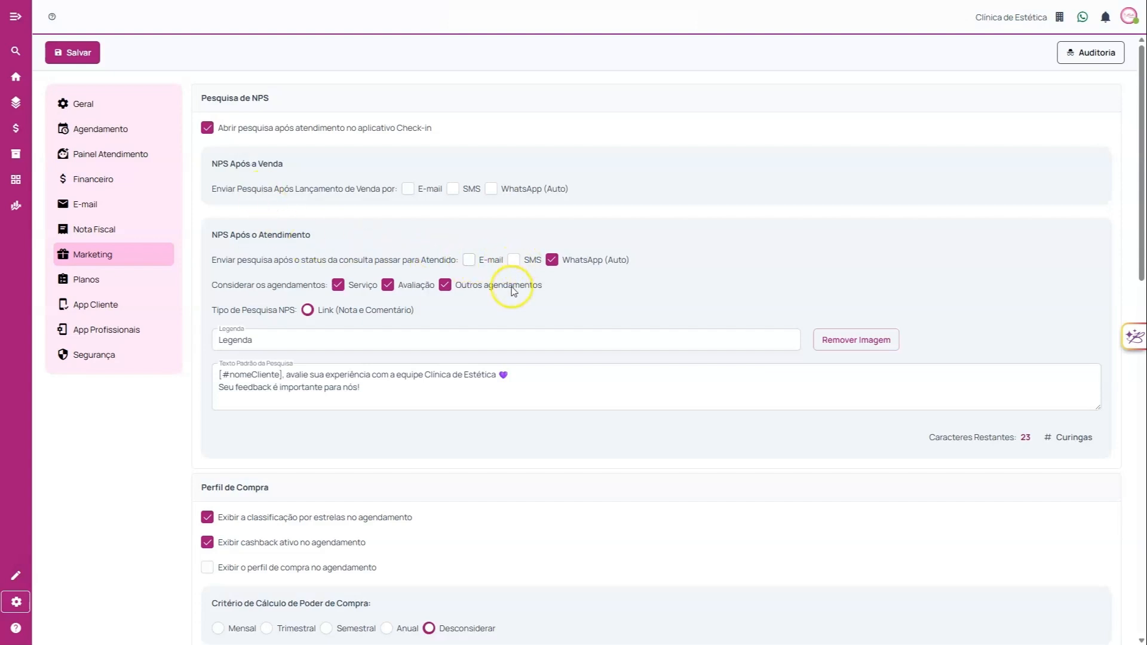
pyautogui.click(554, 261)
pyautogui.click(554, 261)
pyautogui.moveTo(212, 285); pyautogui.dragTo(326, 285)
pyautogui.click(323, 285)
pyautogui.doubleClick(273, 291)
pyautogui.click(296, 290)
# Step: Try different combinations of Serviço, Avaliação and Outros agendamentos for the post-appointment NPS survey, and re-enable all three
pyautogui.click(335, 287)
pyautogui.click(390, 287)
pyautogui.click(441, 286)
pyautogui.click(336, 283)
pyautogui.click(390, 286)
pyautogui.click(388, 286)
pyautogui.click(445, 285)
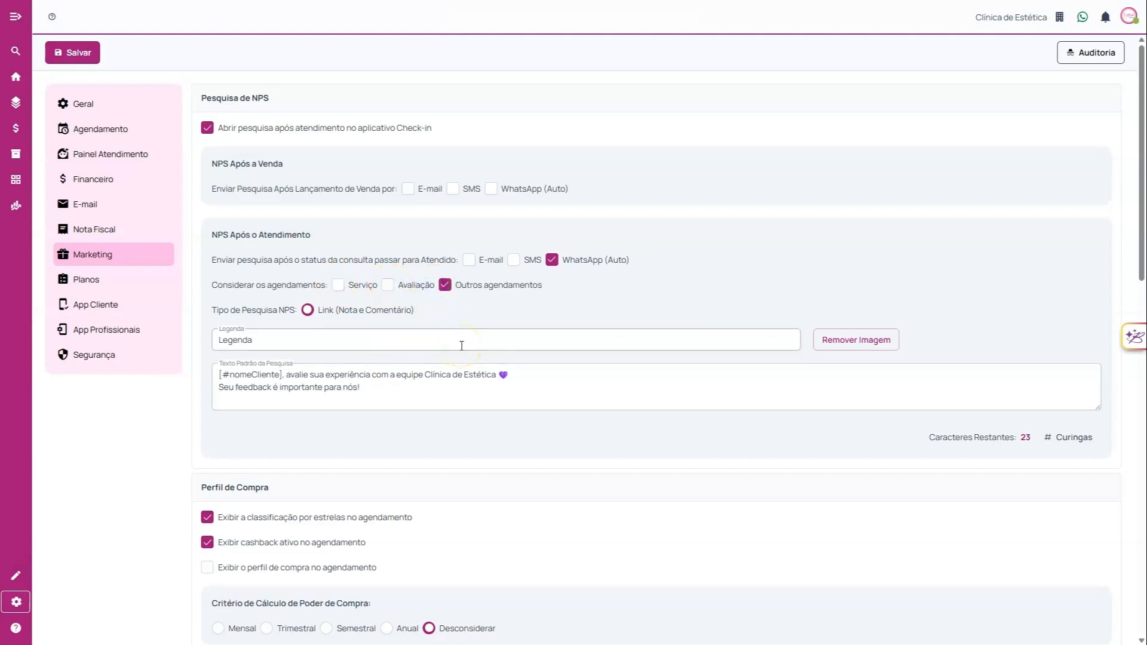
pyautogui.click(388, 285)
pyautogui.click(338, 285)
pyautogui.click(440, 262)
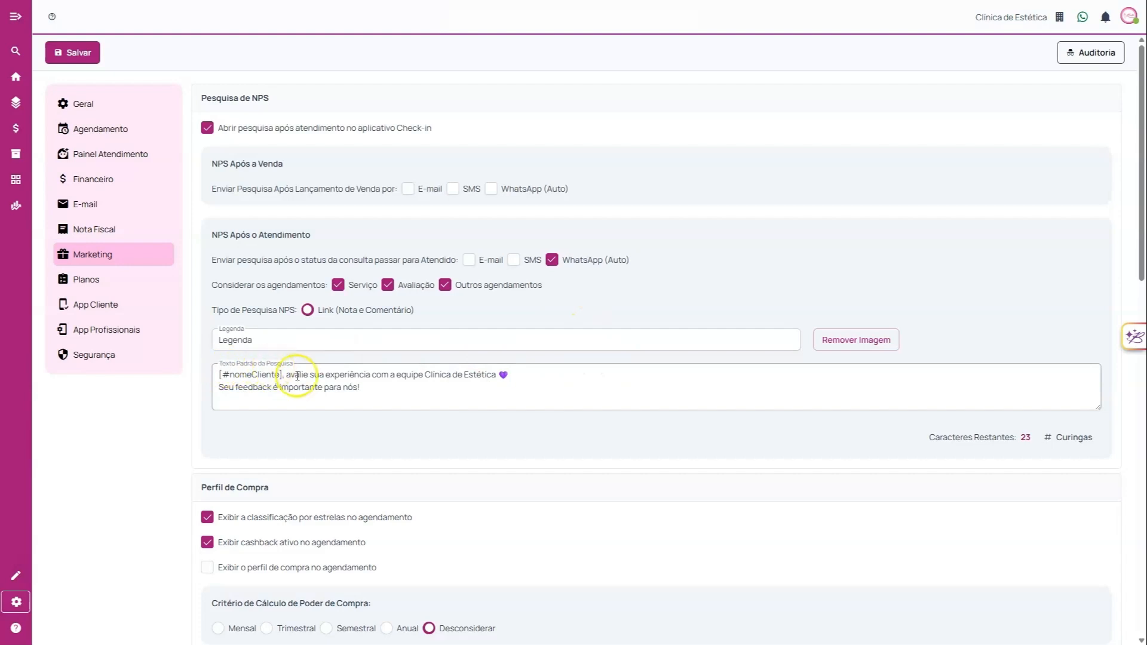
# Step: Examine the default text of the post-appointment NPS survey and its remaining character count
pyautogui.moveTo(402, 396); pyautogui.dragTo(218, 374)
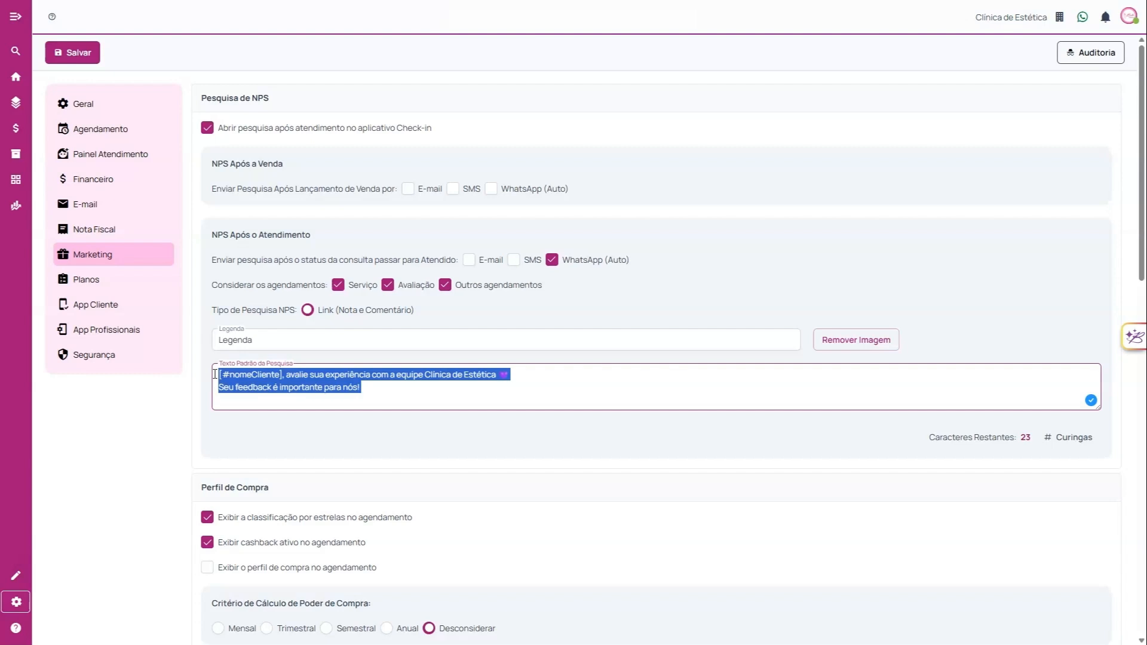
pyautogui.moveTo(928, 437); pyautogui.dragTo(1029, 437)
pyautogui.click(995, 439)
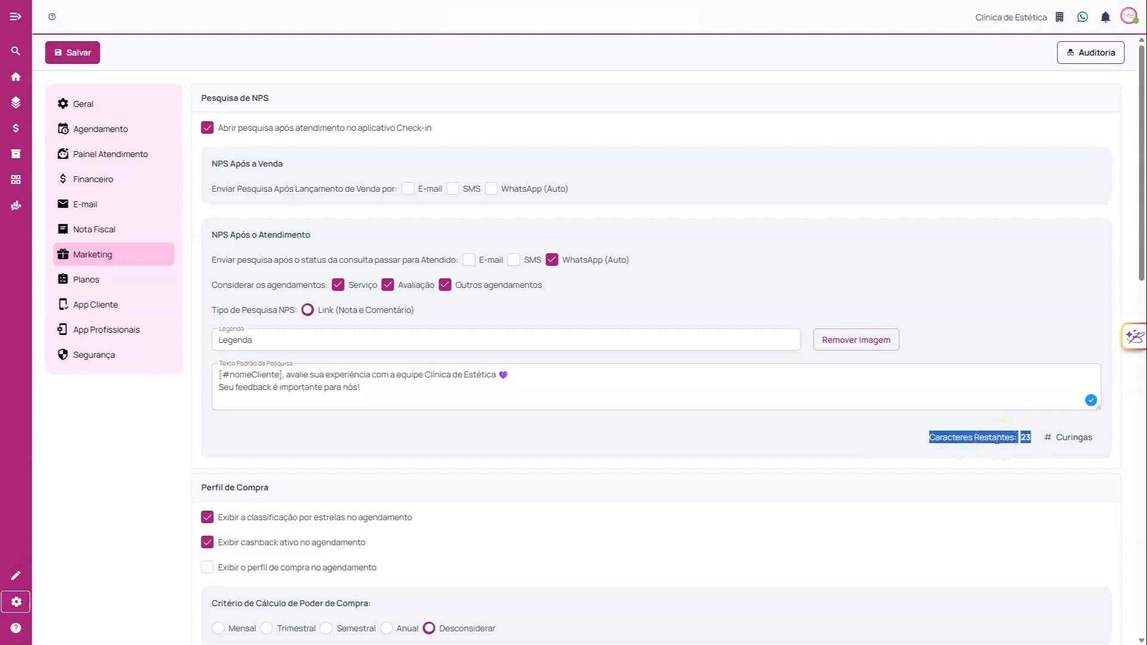
# Step: Test the character limit of the NPS survey text by appending filler text "dasdsadasaaaaaaaaaaaaaa", and delete it
pyautogui.click(472, 395)
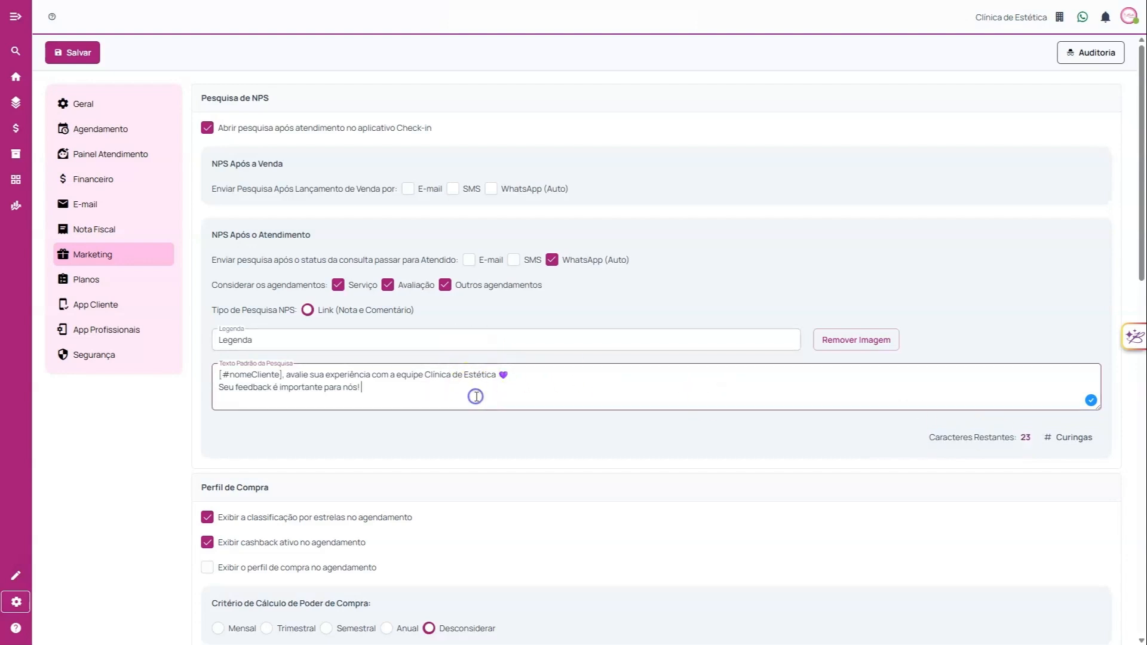
pyautogui.write('dasdsadasaaaaaaaaaaaaaa')
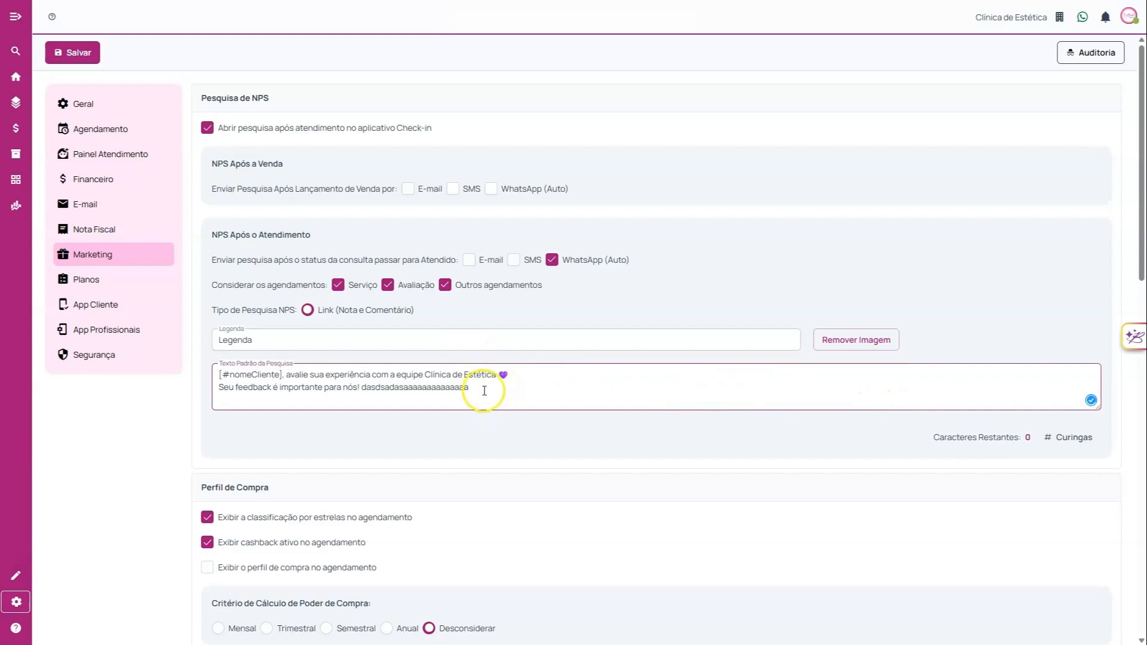
pyautogui.moveTo(481, 388); pyautogui.dragTo(357, 389)
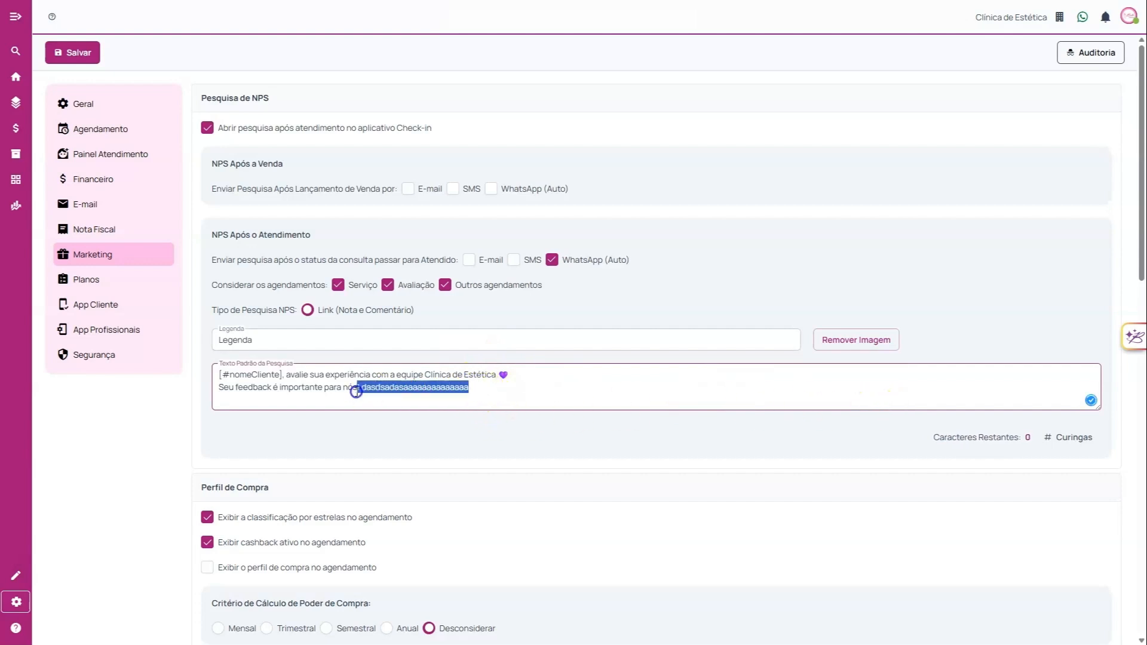
pyautogui.press('BackSpace')
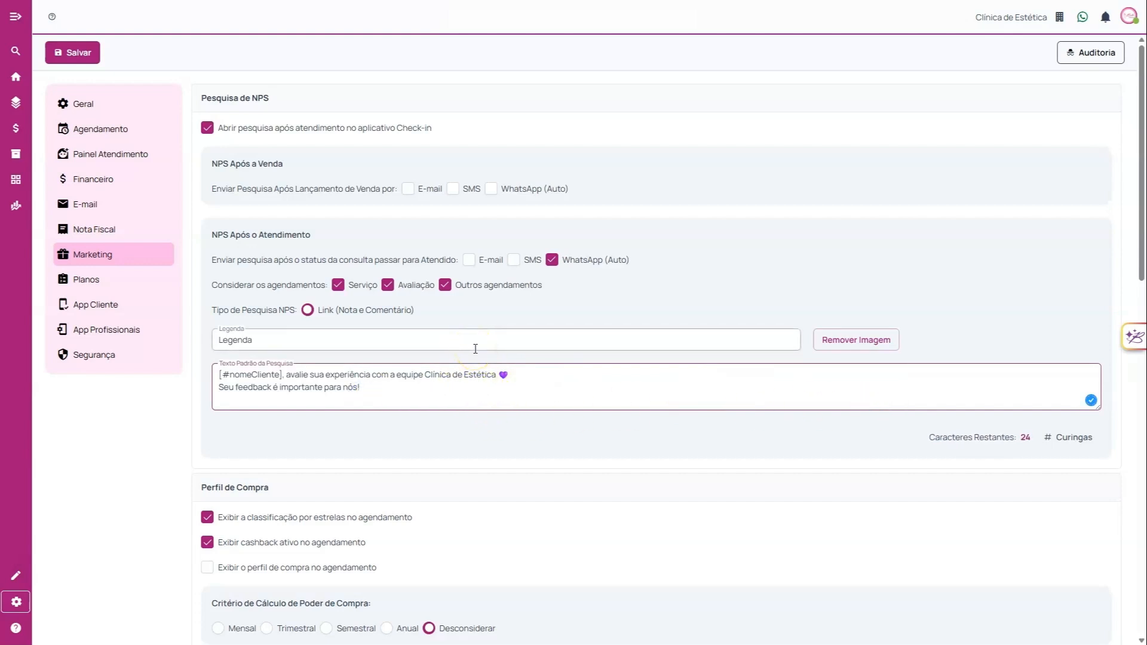
pyautogui.click(545, 425)
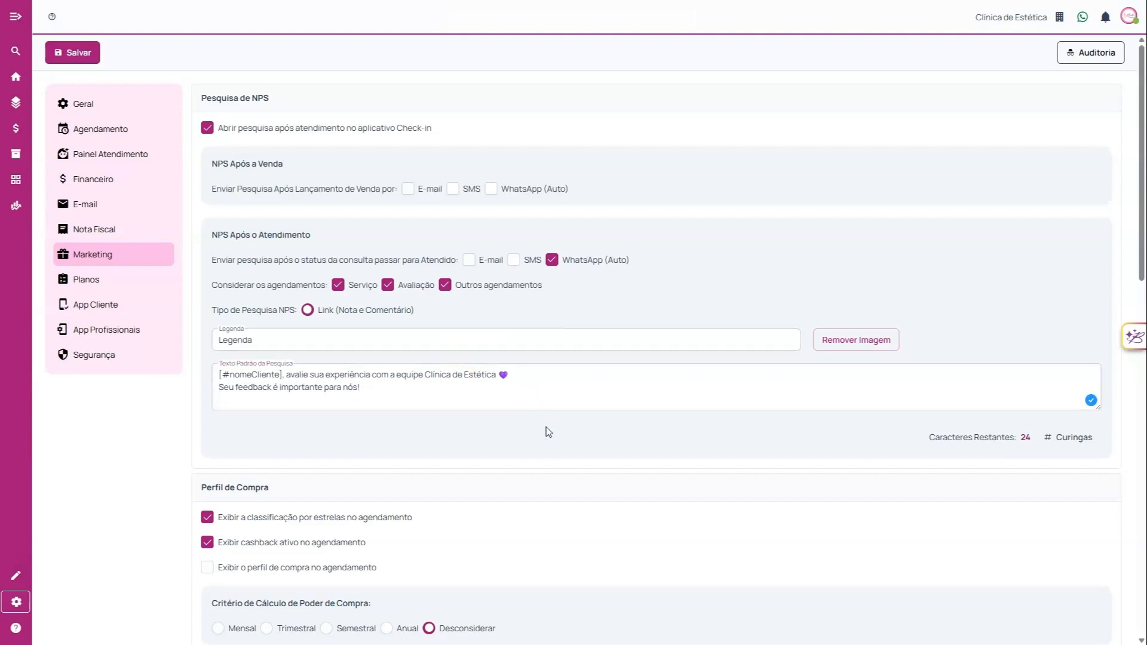
# Step: Review the wildcards available for the NPS survey default text
pyautogui.moveTo(494, 383); pyautogui.dragTo(204, 380)
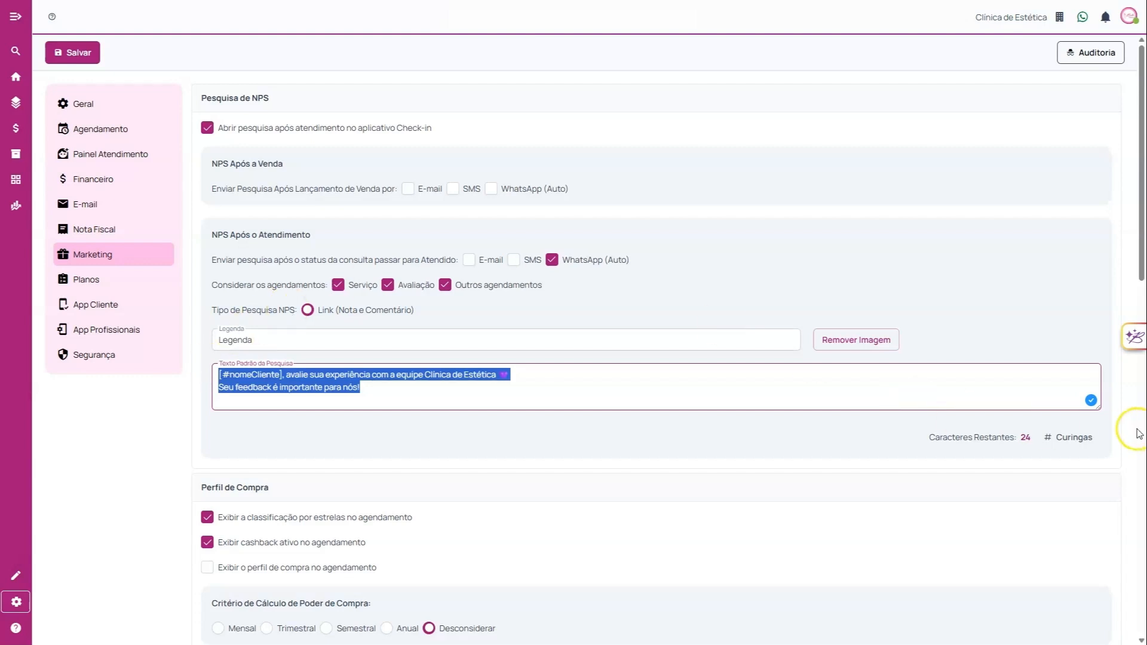
pyautogui.click(1069, 437)
pyautogui.click(1035, 507)
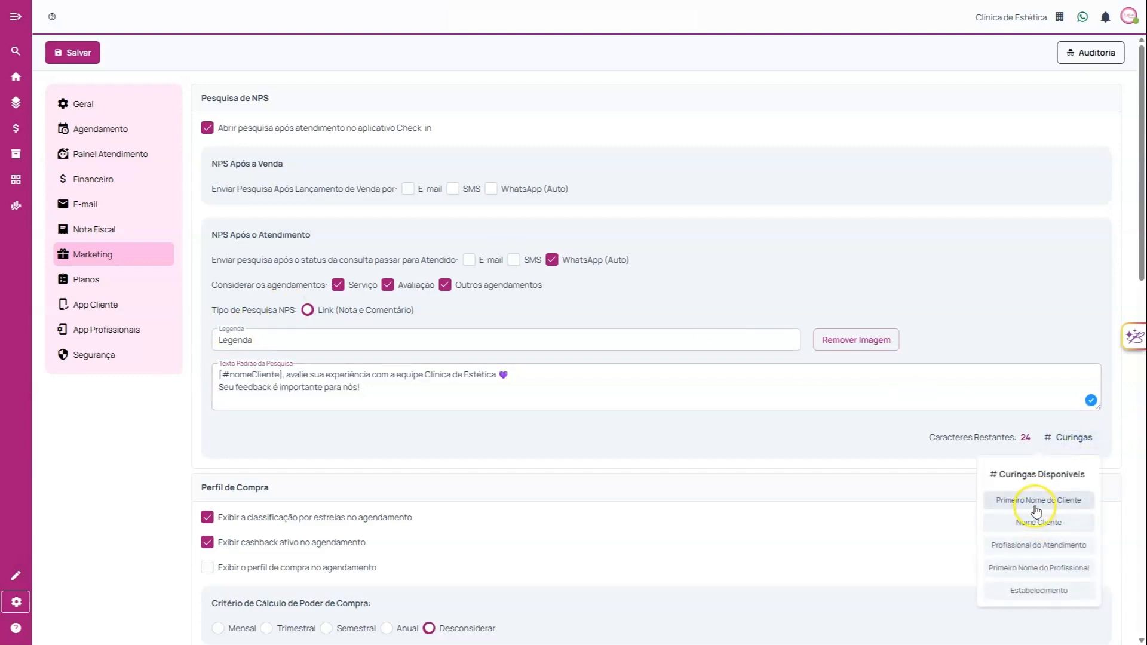
pyautogui.click(1037, 526)
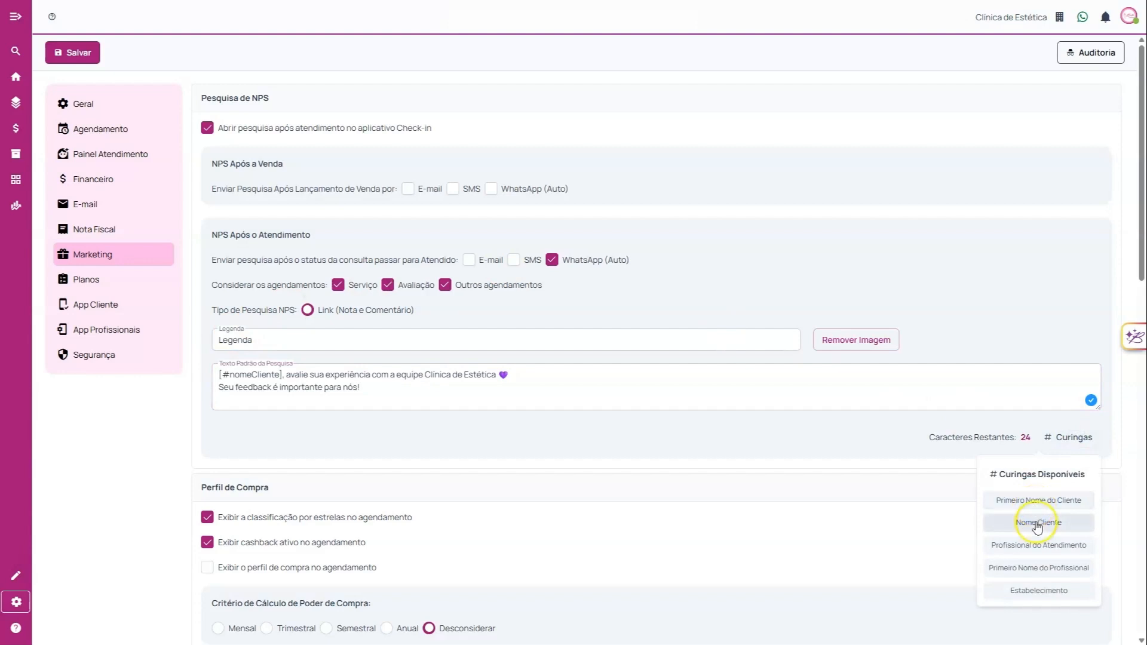
pyautogui.click(1038, 554)
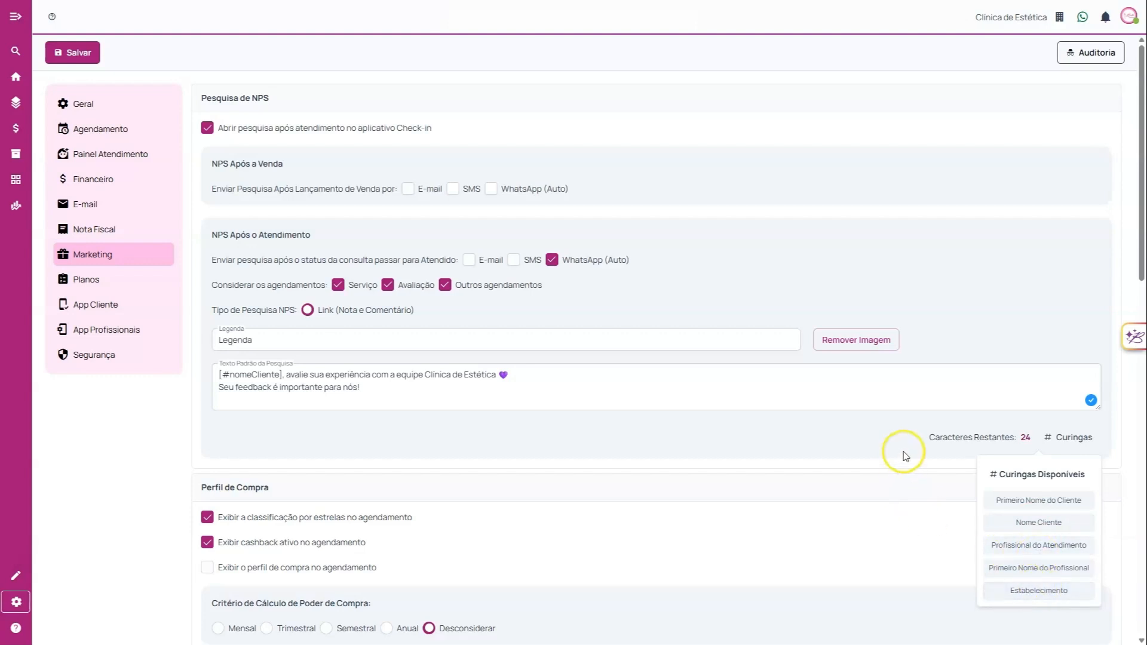
pyautogui.click(884, 440)
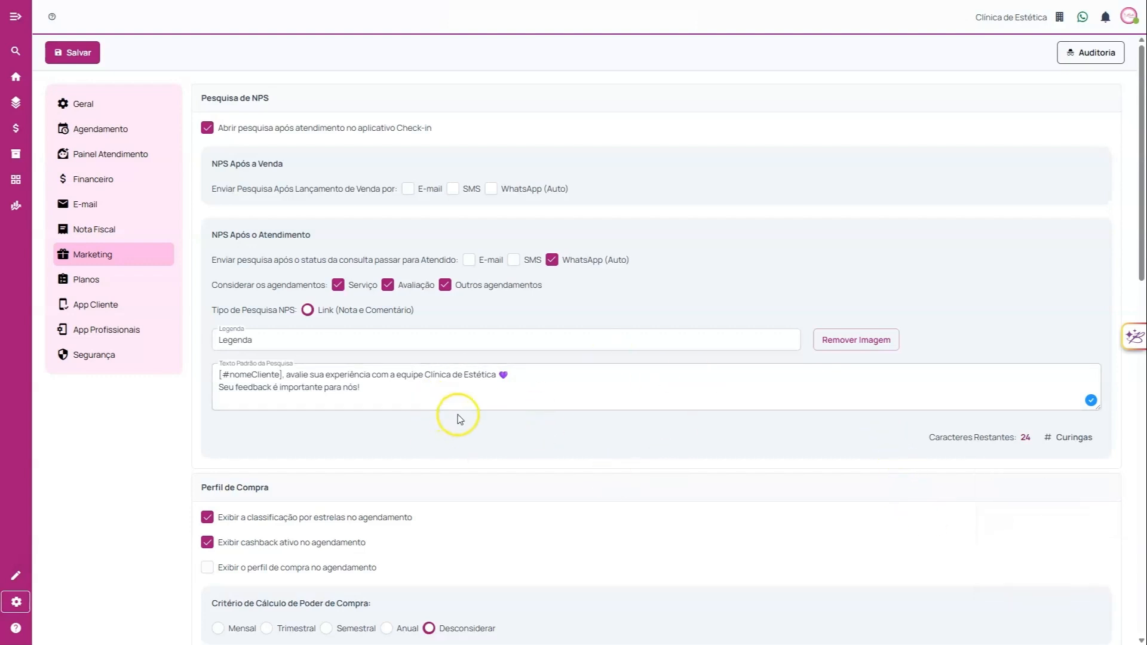
pyautogui.click(515, 367)
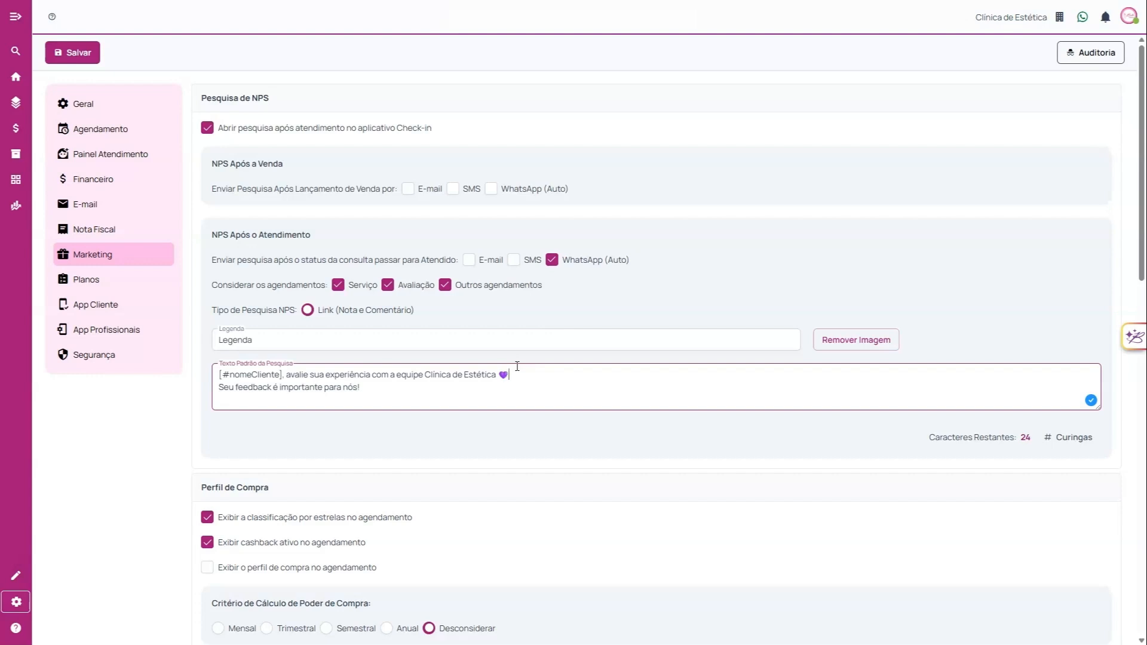
pyautogui.moveTo(368, 388); pyautogui.dragTo(267, 366)
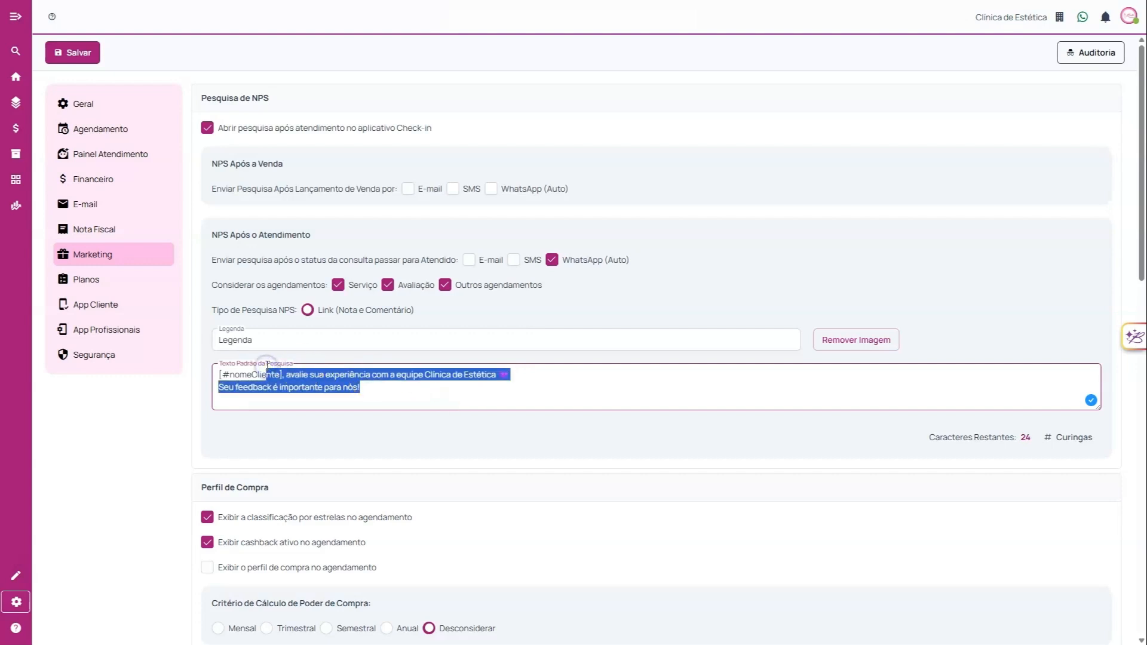
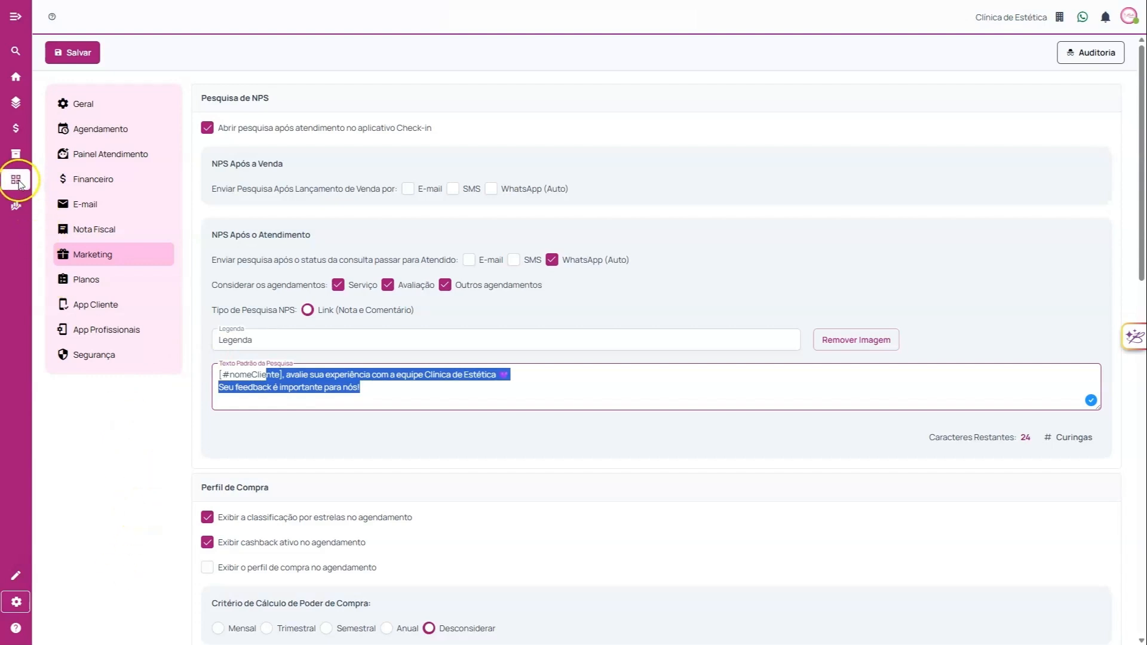
# Step: Open BI (Business Intelligence) from the Indicadores area
pyautogui.click(16, 17)
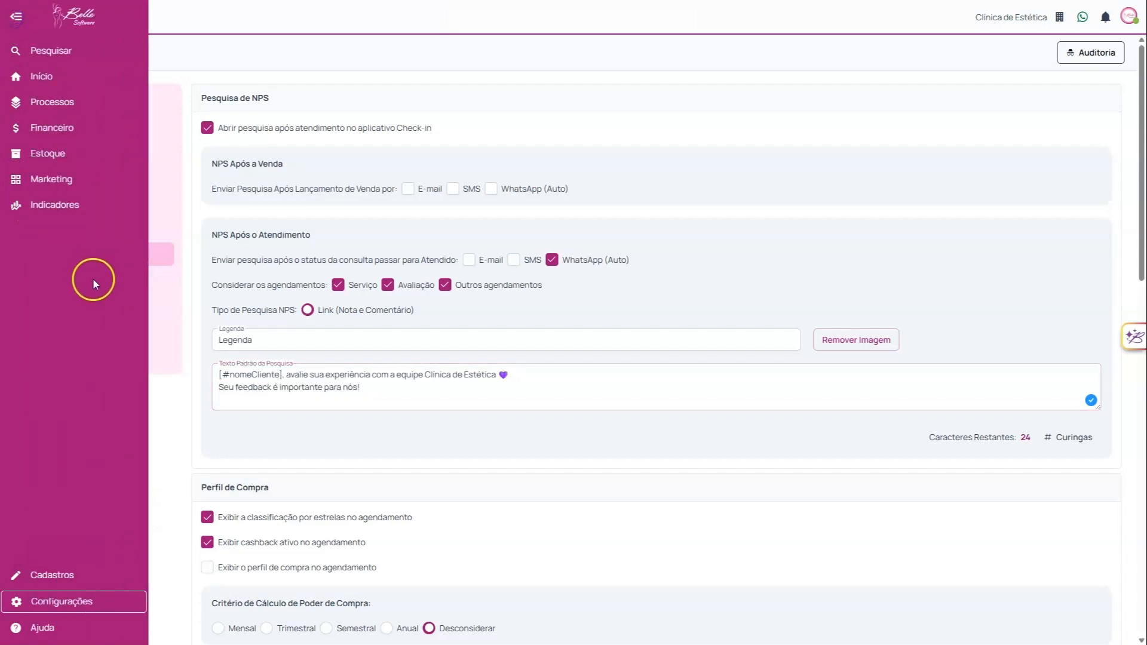
pyautogui.click(53, 203)
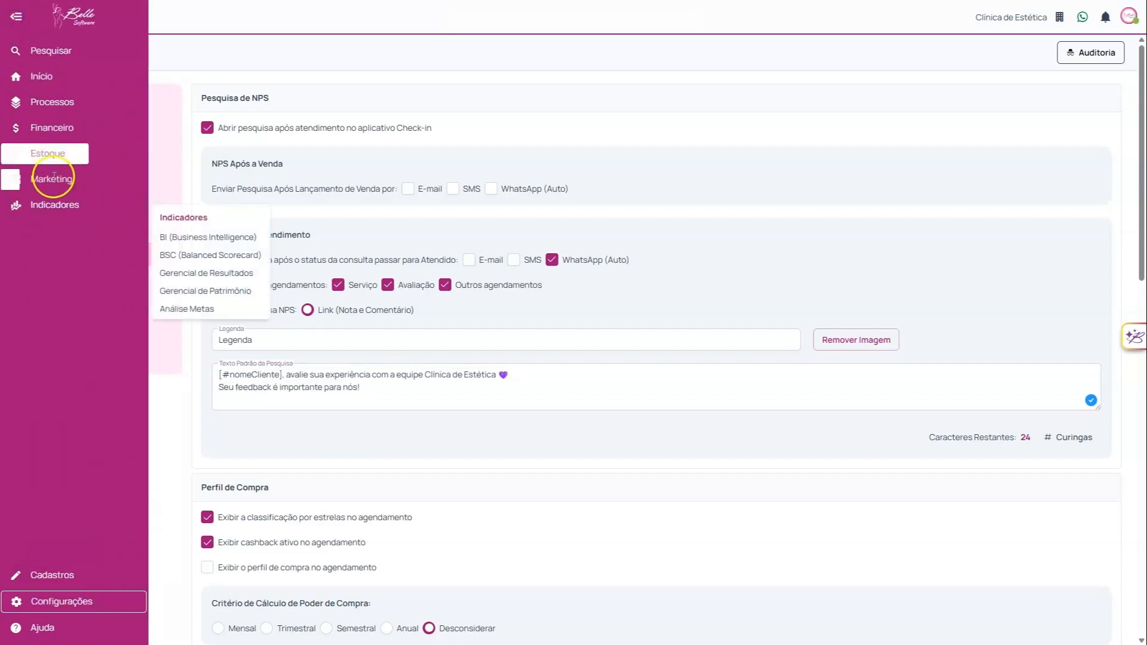
pyautogui.click(207, 242)
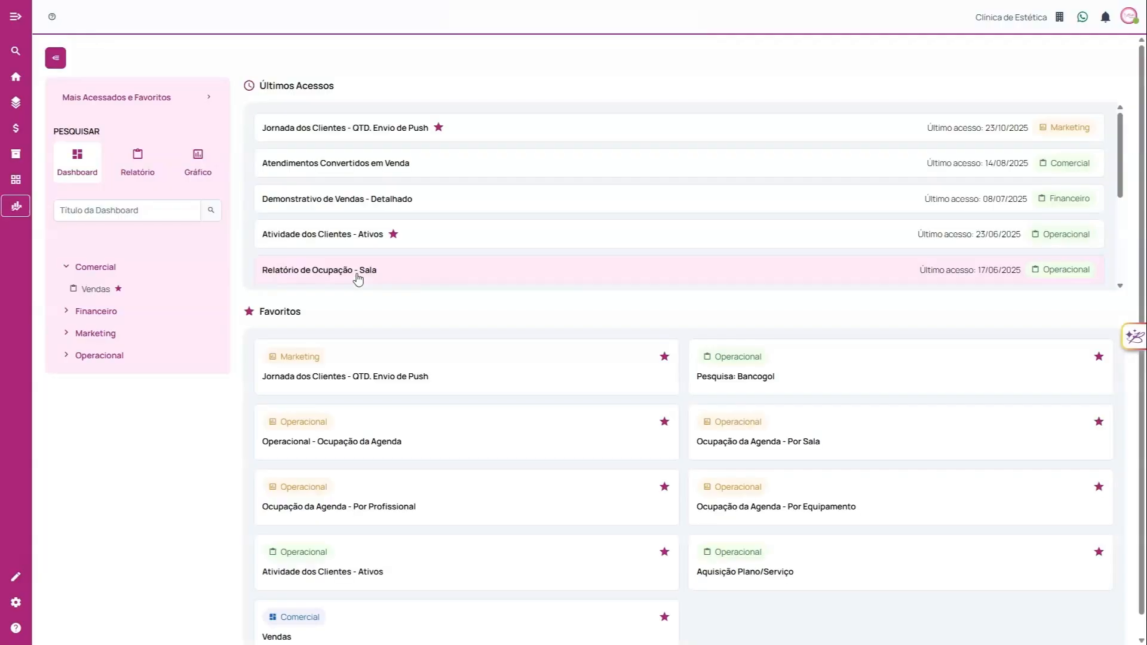
# Step: Search the reports for "nps" and open the Relatório de Análise de NPS
pyautogui.click(145, 170)
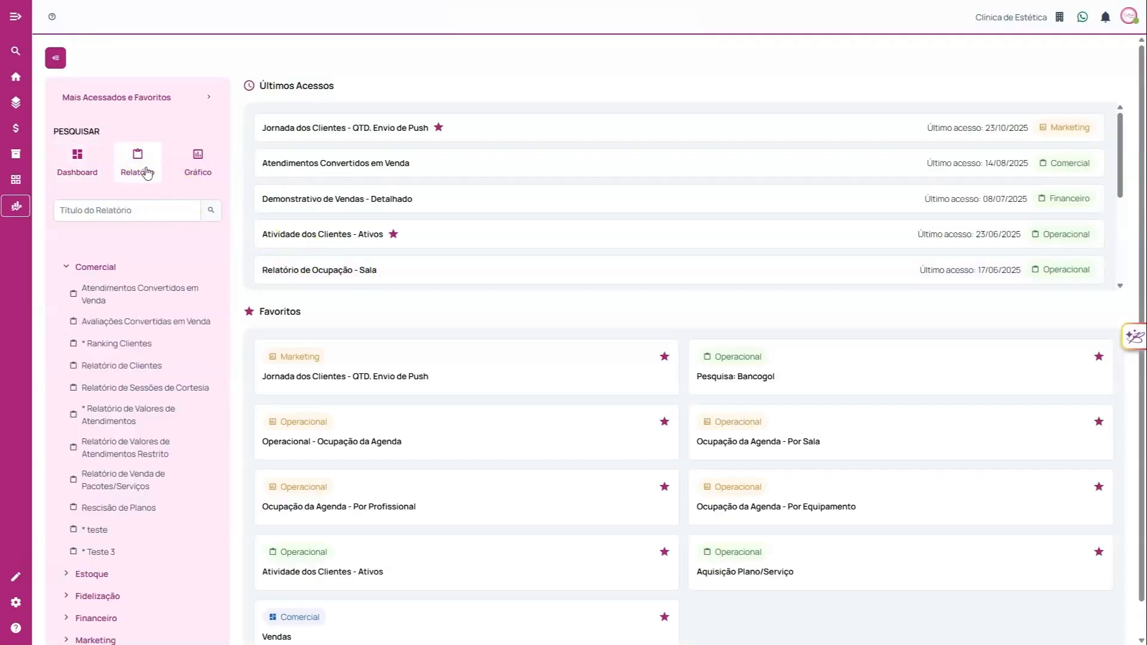
pyautogui.click(144, 203)
pyautogui.write('nps')
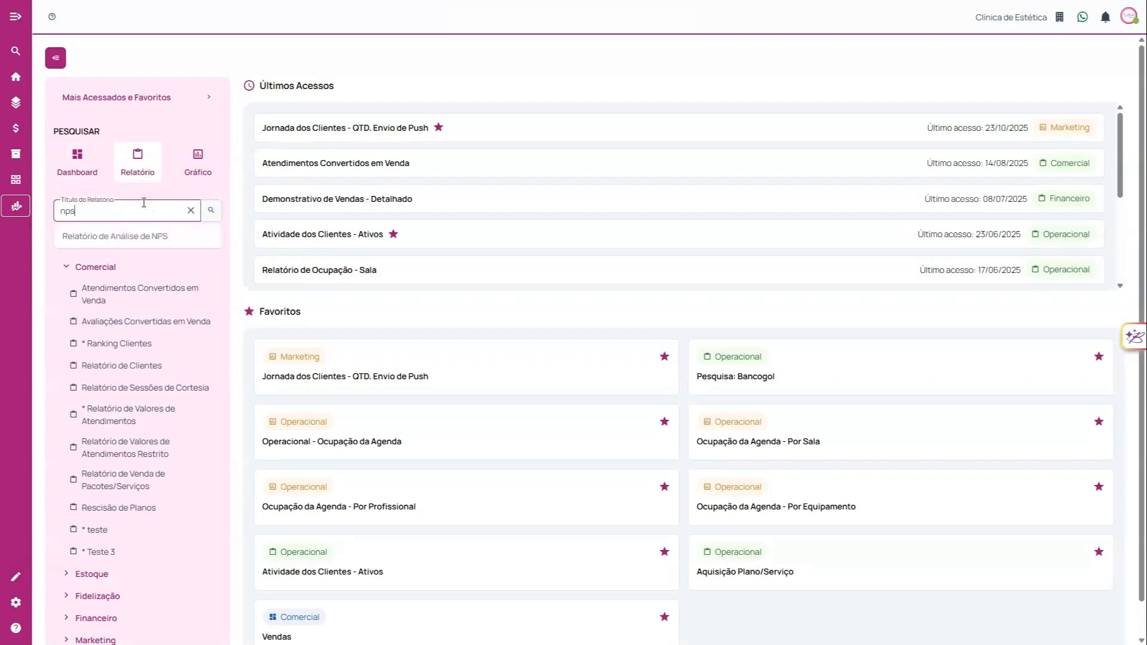
pyautogui.click(100, 242)
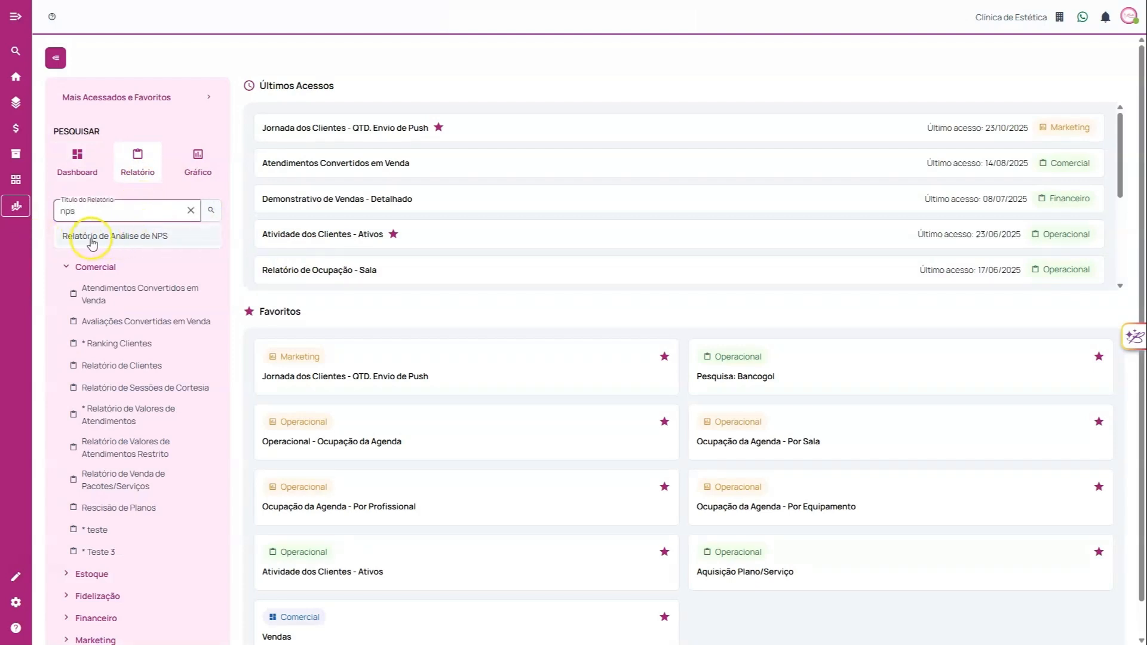
pyautogui.click(167, 237)
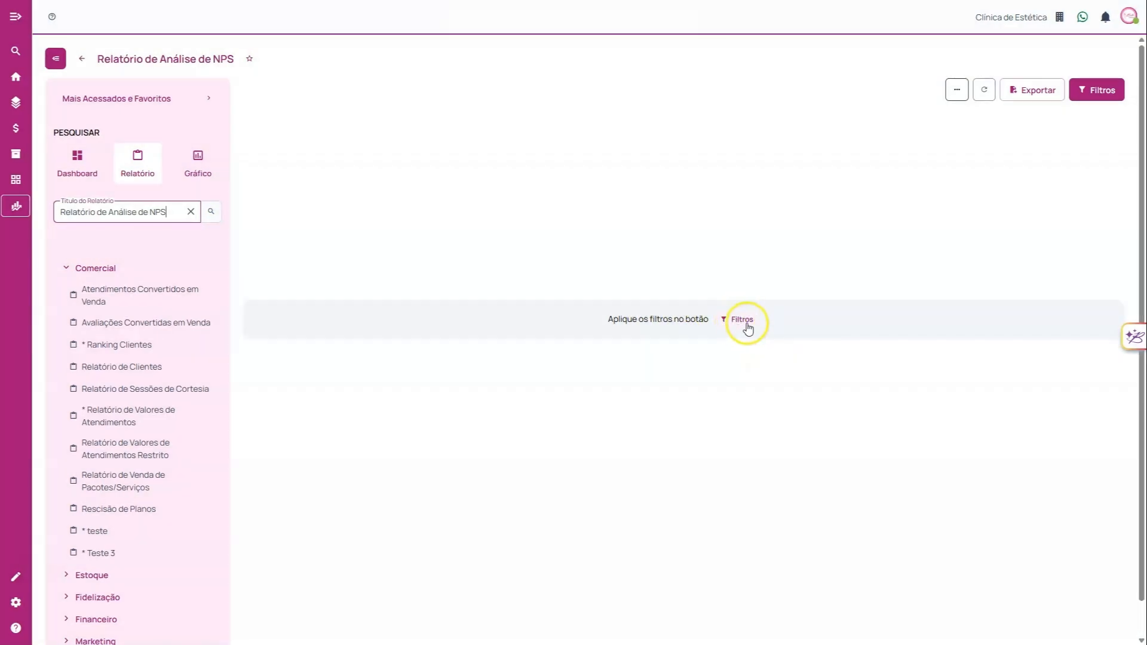
# Step: Filter the NPS analysis report with a start date of 01/06/2025
pyautogui.click(746, 322)
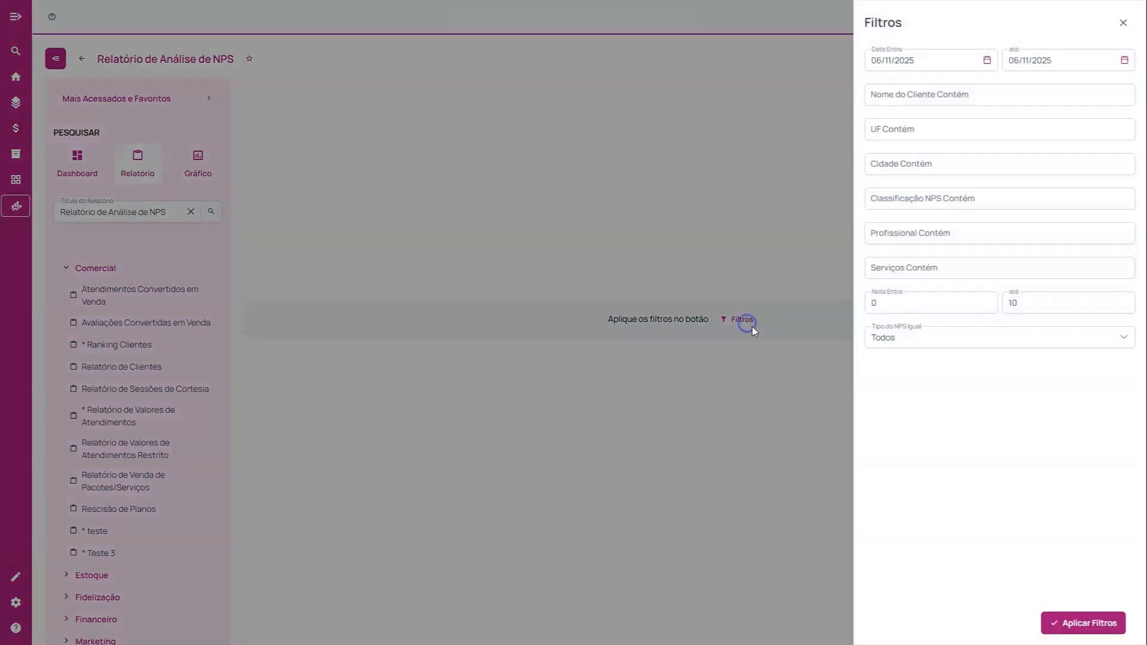
pyautogui.click(986, 60)
pyautogui.click(880, 88)
pyautogui.click(880, 89)
pyautogui.click(881, 88)
pyautogui.click(881, 89)
pyautogui.click(881, 88)
pyautogui.click(890, 147)
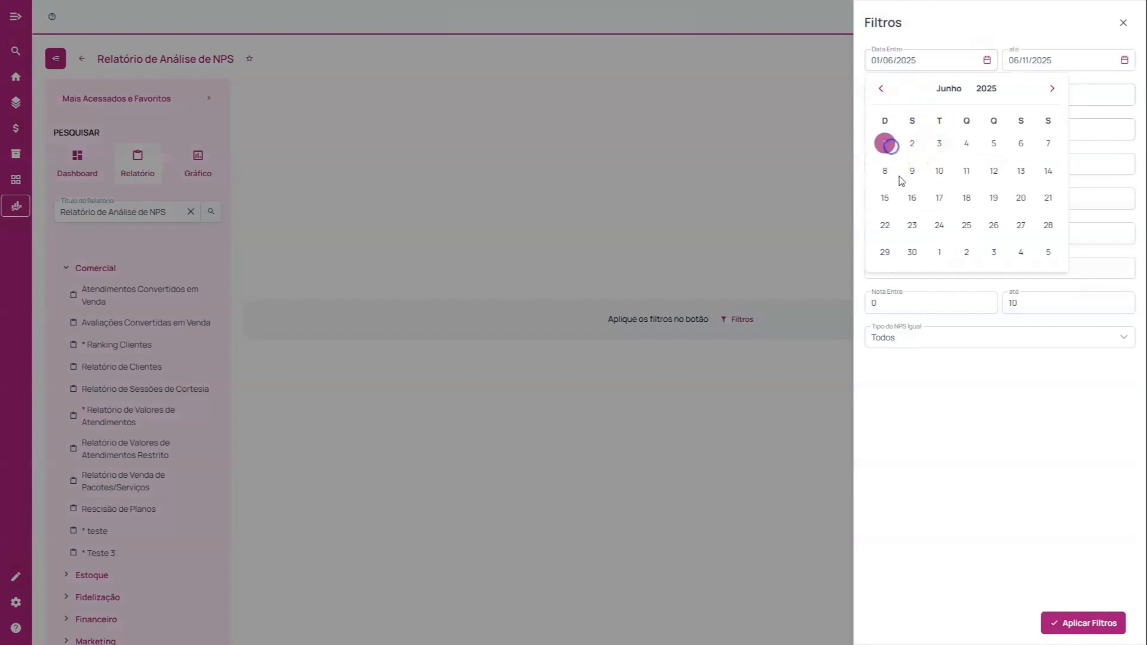
pyautogui.click(1084, 621)
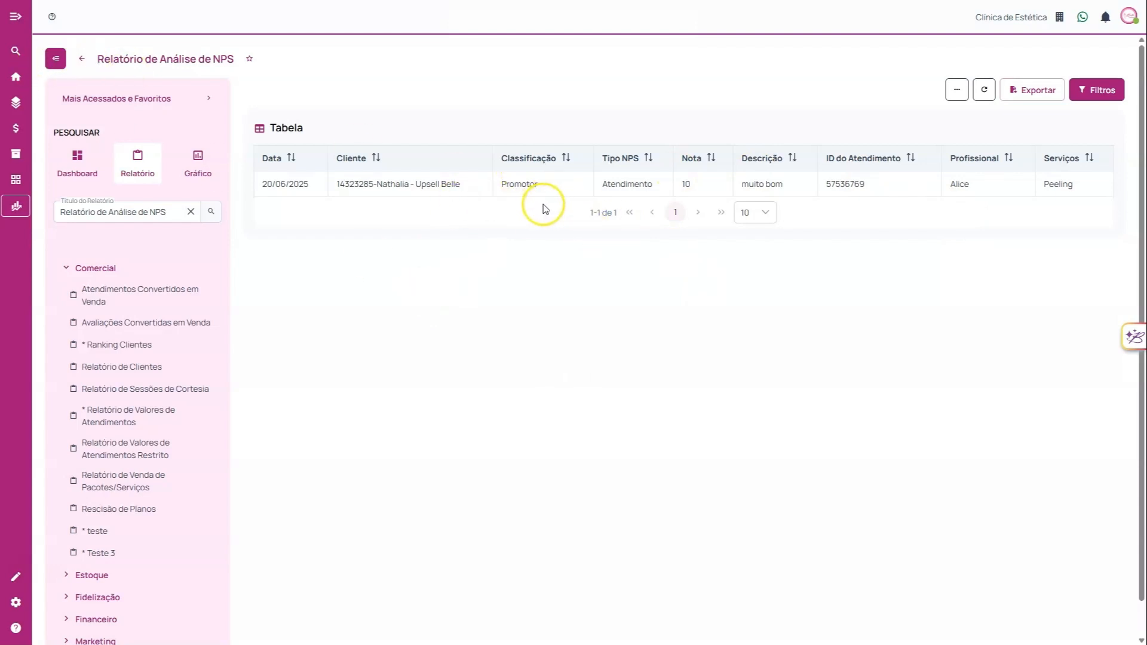
# Step: Examine the client, score and comment of the survey entry in the NPS analysis report and return to the BI home
pyautogui.moveTo(352, 186); pyautogui.dragTo(424, 187)
pyautogui.click(425, 187)
pyautogui.doubleClick(686, 184)
pyautogui.moveTo(753, 189)
pyautogui.mouseDown()
pyautogui.moveTo(794, 192)
pyautogui.moveTo(735, 188)
pyautogui.mouseUp()
pyautogui.click(752, 186)
pyautogui.click(82, 59)
pyautogui.scroll(-4, 558, 184)
pyautogui.scroll(4, 557, 187)
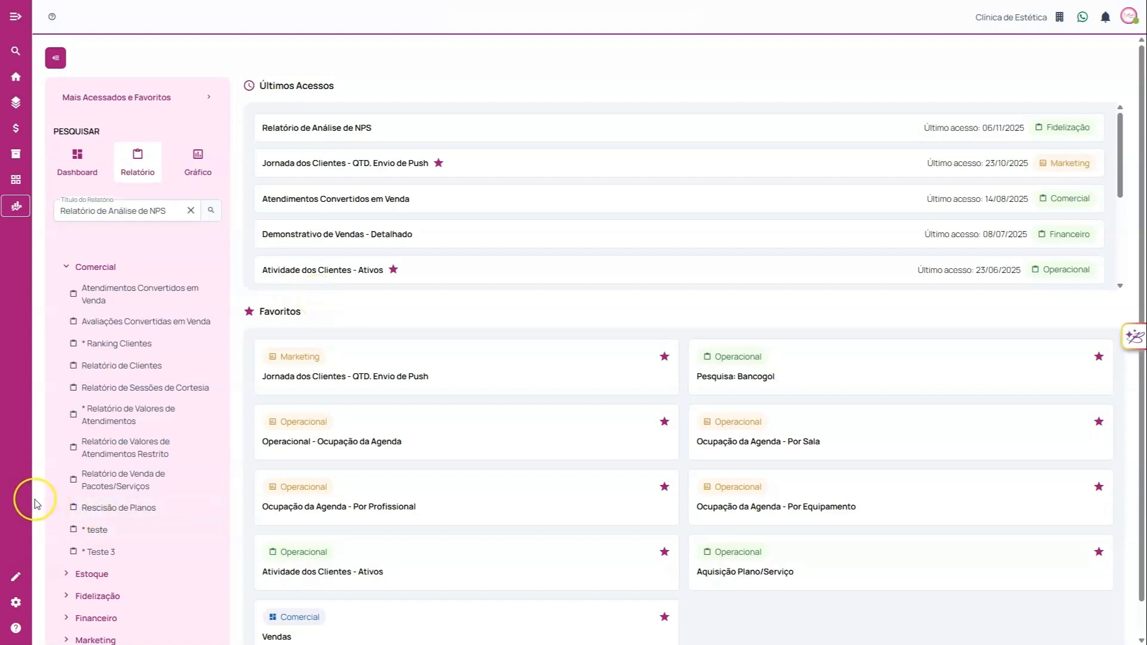
# Step: Open the Marketing section of Parâmetros Gerais and review the Envios de WhatsApp settings
pyautogui.click(15, 602)
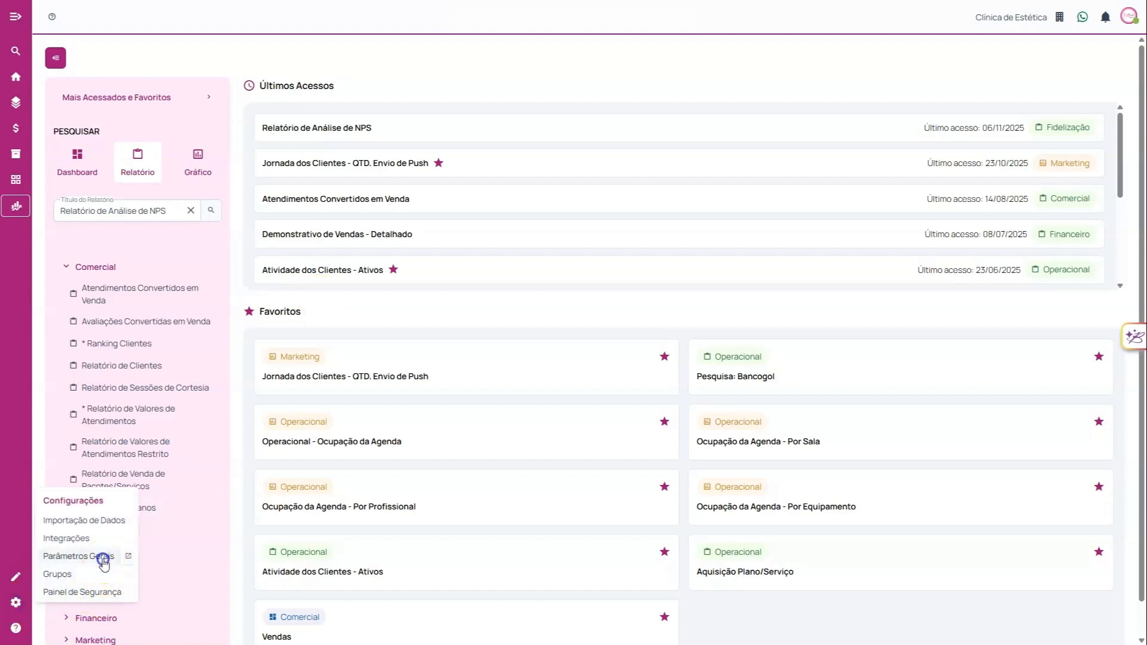
pyautogui.click(78, 556)
pyautogui.click(135, 158)
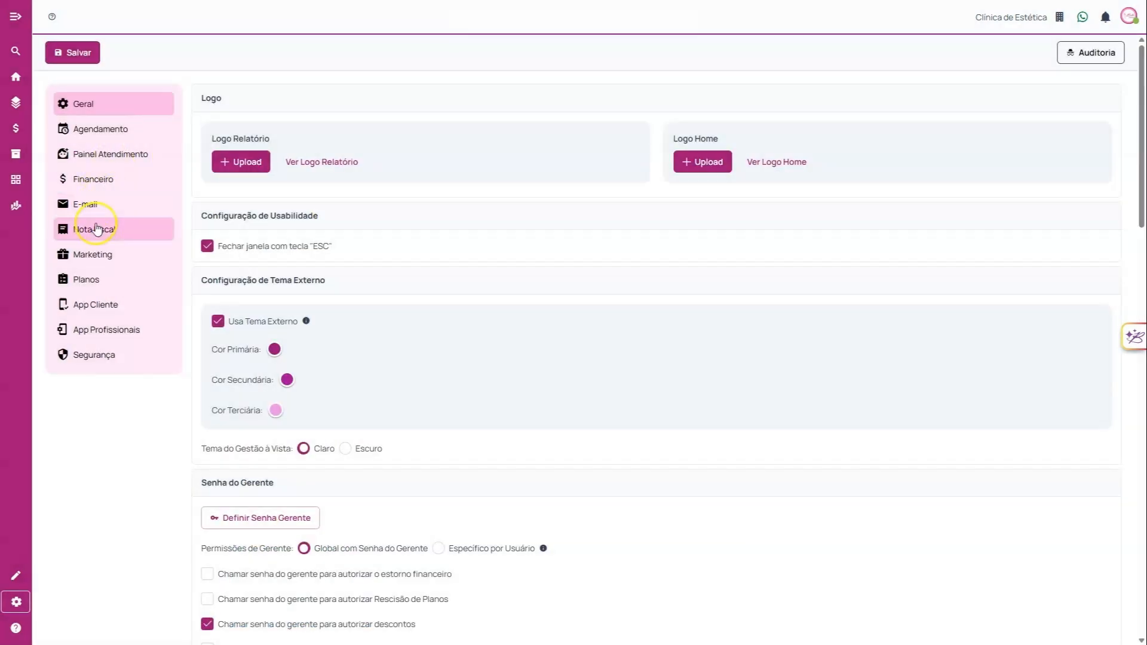
pyautogui.click(108, 253)
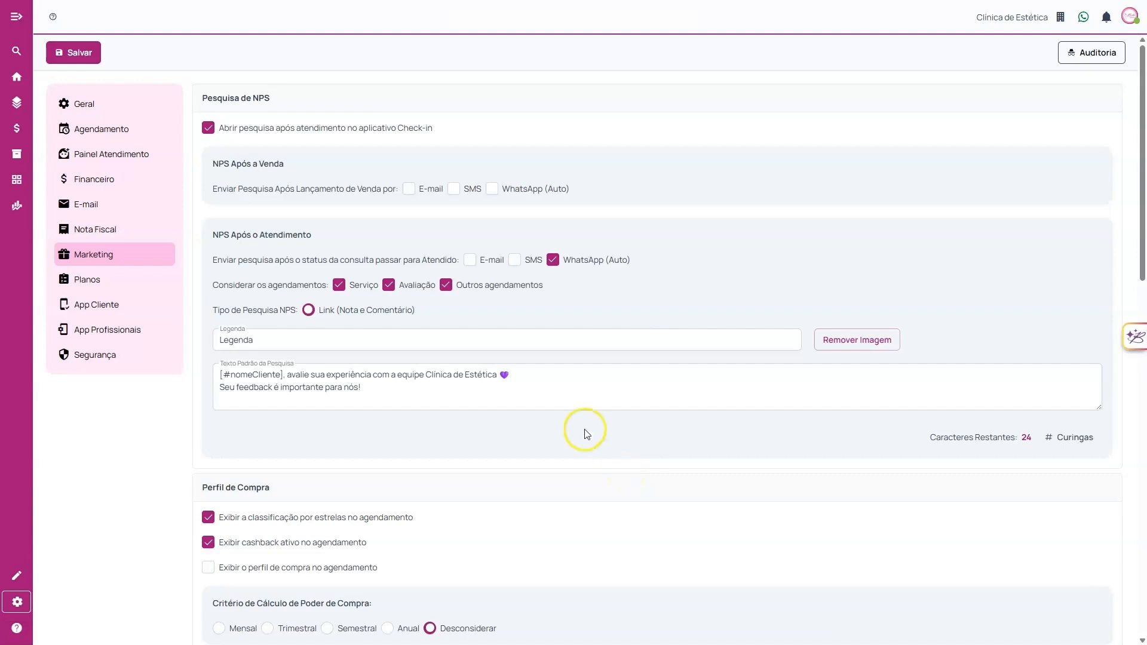
pyautogui.scroll(-10, 360, 312)
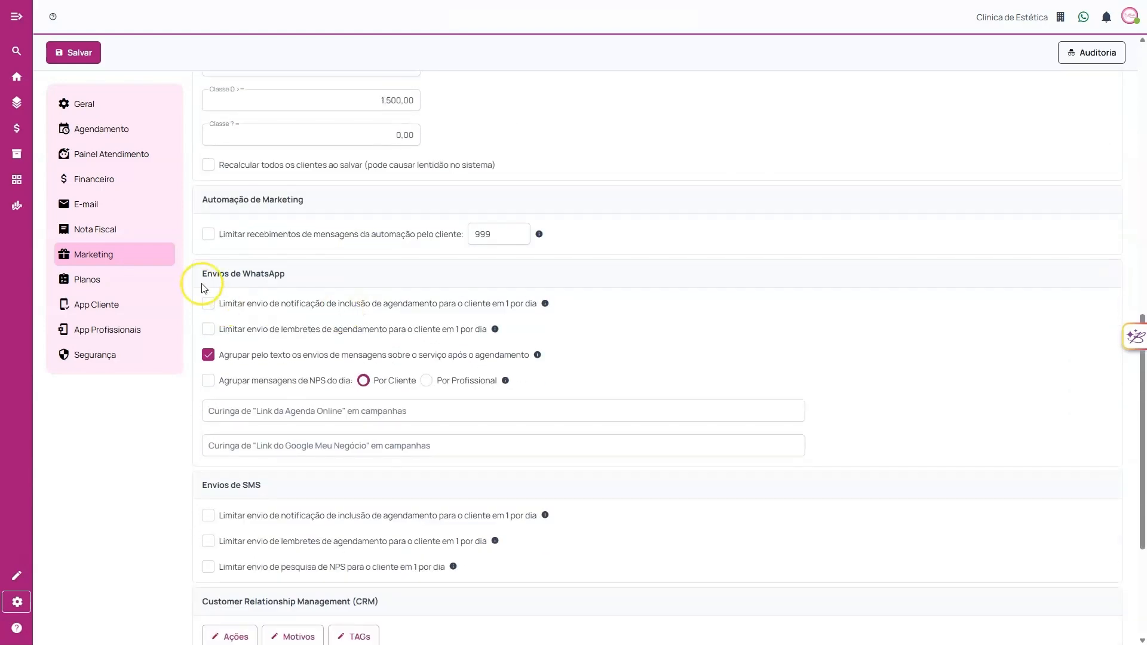
pyautogui.moveTo(199, 270); pyautogui.dragTo(287, 272)
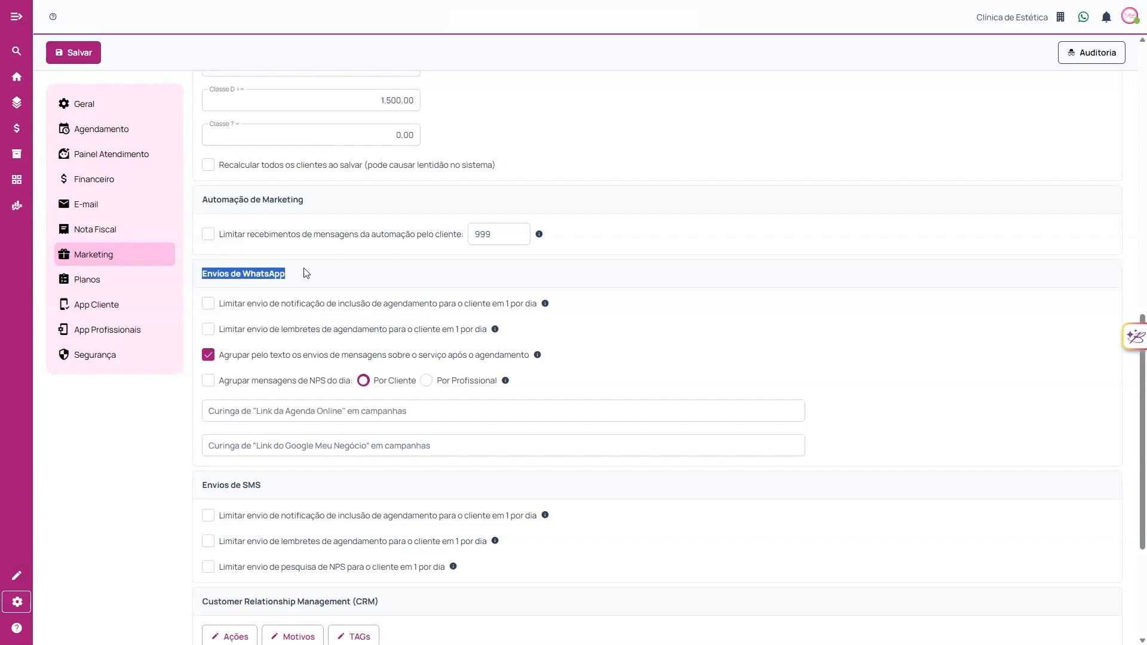
pyautogui.moveTo(219, 303); pyautogui.dragTo(524, 311)
pyautogui.click(432, 285)
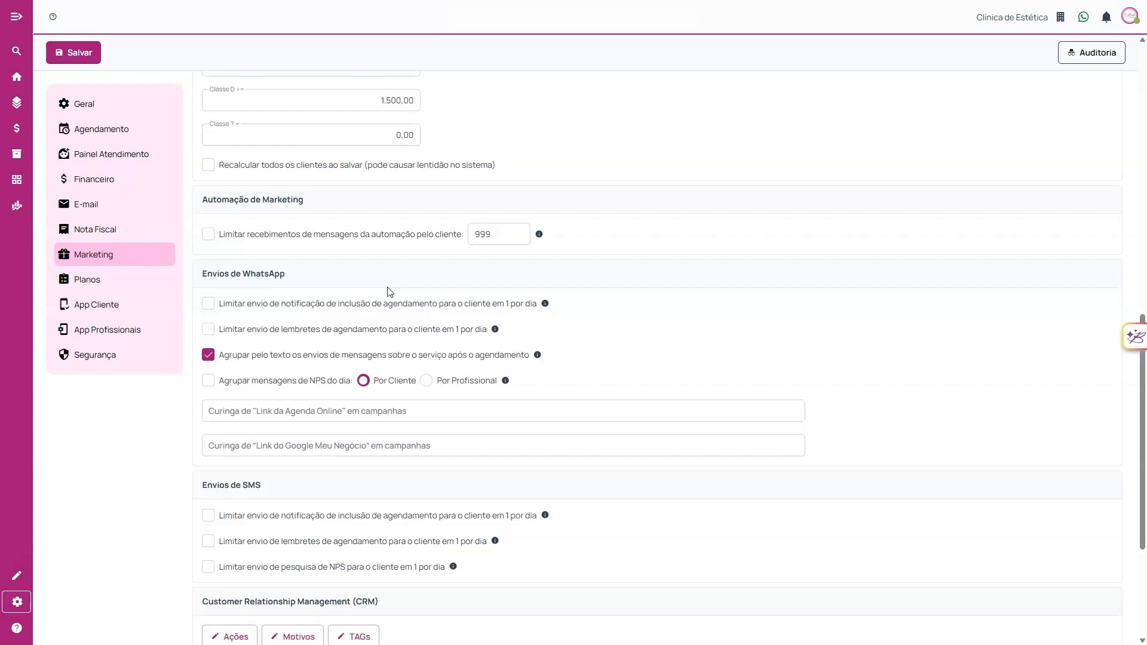
# Step: For WhatsApp sending, disable grouping post-appointment service messages by text and enable grouping the day's NPS messages
pyautogui.click(208, 303)
pyautogui.click(207, 302)
pyautogui.click(209, 329)
pyautogui.click(208, 355)
pyautogui.click(208, 329)
pyautogui.click(207, 355)
pyautogui.click(208, 355)
pyautogui.click(212, 382)
pyautogui.scroll(-2, 239, 340)
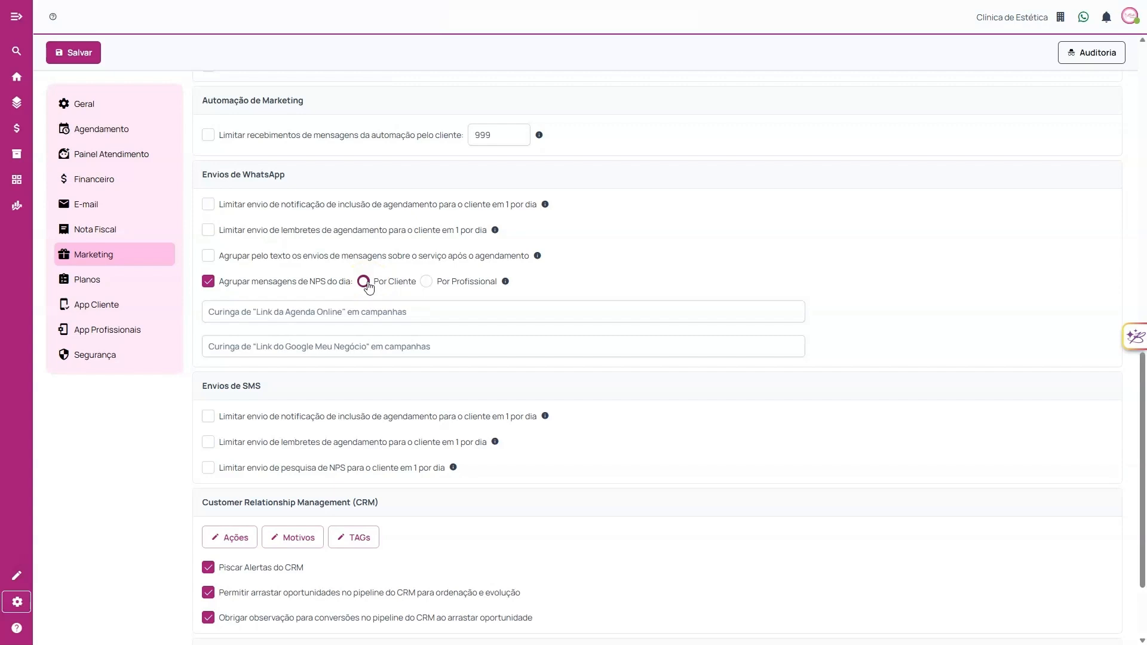
# Step: Examine the campaign wildcard fields for the "Link da Agenda Online" and "Link do Google Meu Negócio"
pyautogui.click(322, 313)
pyautogui.click(319, 343)
pyautogui.click(315, 333)
pyautogui.click(312, 312)
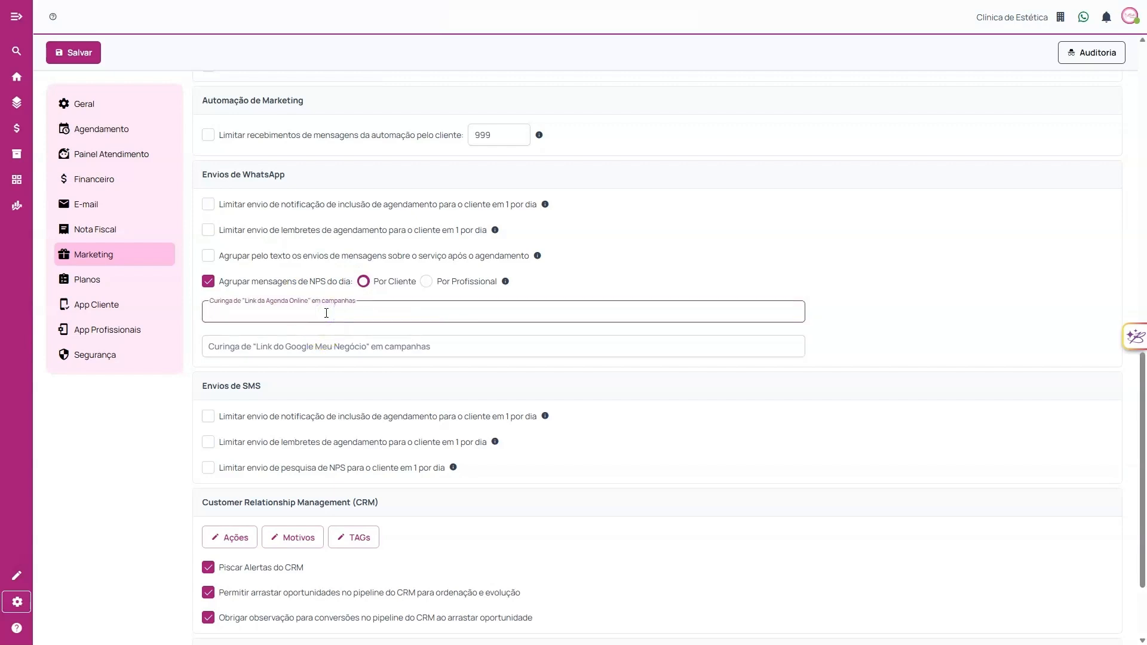
pyautogui.click(258, 329)
pyautogui.click(266, 344)
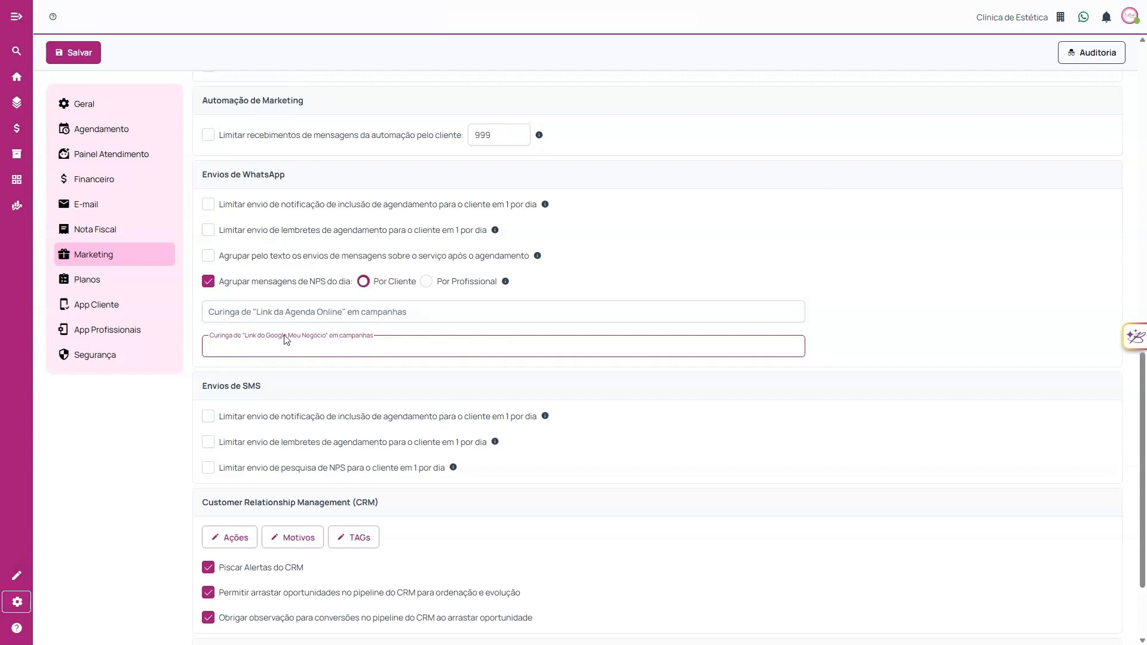
pyautogui.click(282, 330)
pyautogui.click(277, 312)
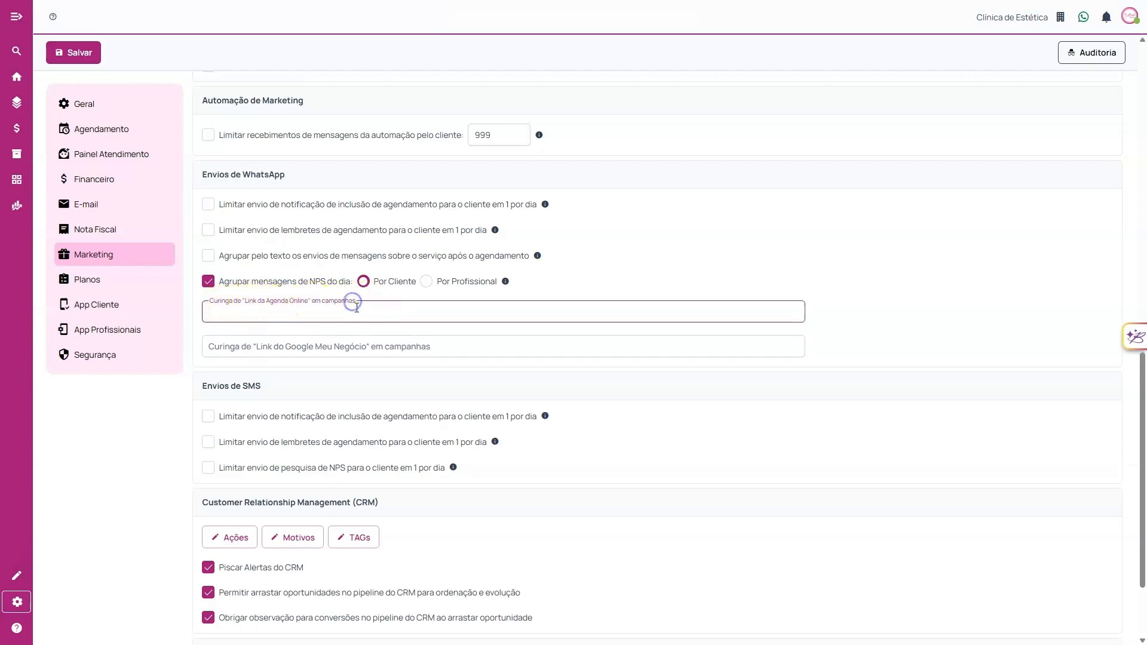
pyautogui.click(823, 327)
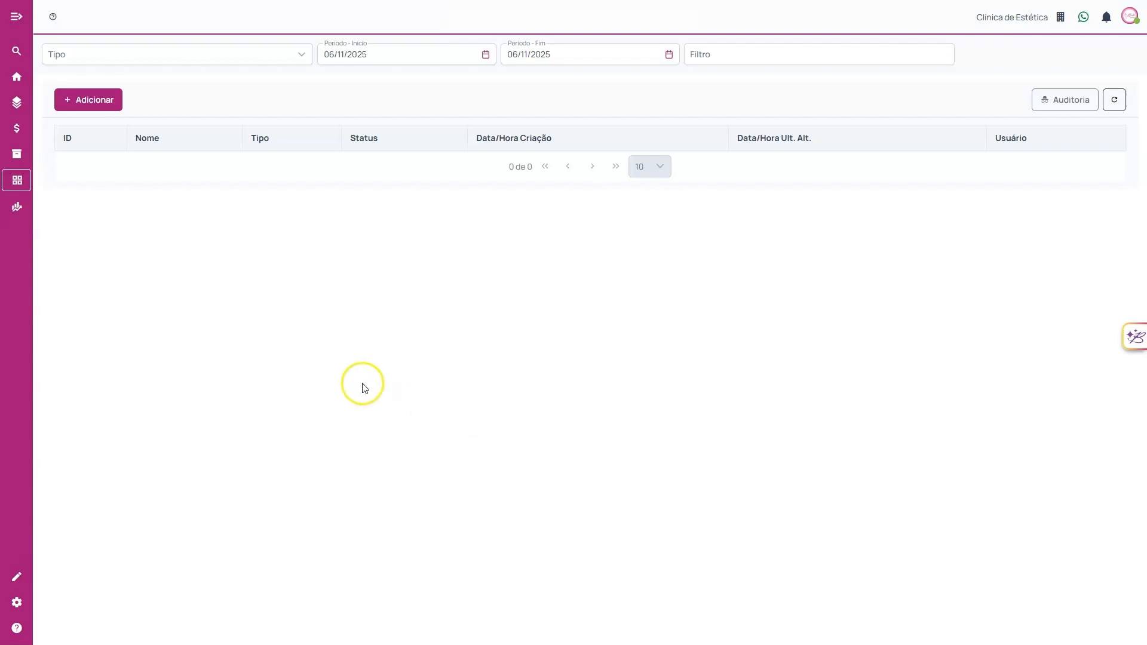
# Step: Open Campanha from the Marketing area
pyautogui.click(17, 18)
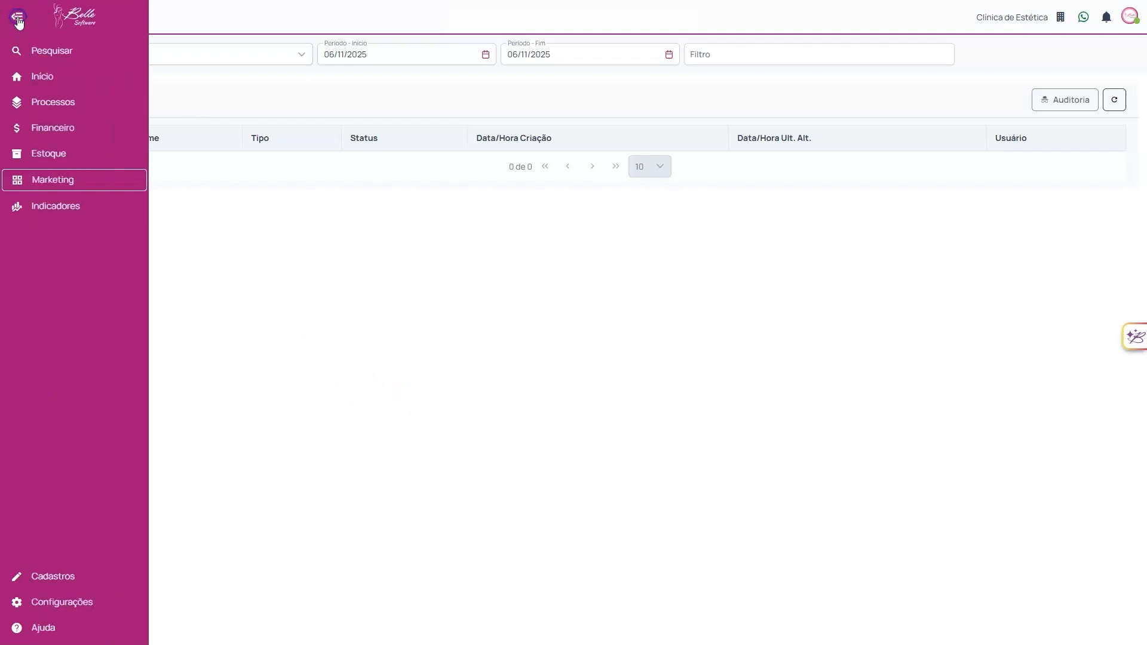
pyautogui.click(27, 190)
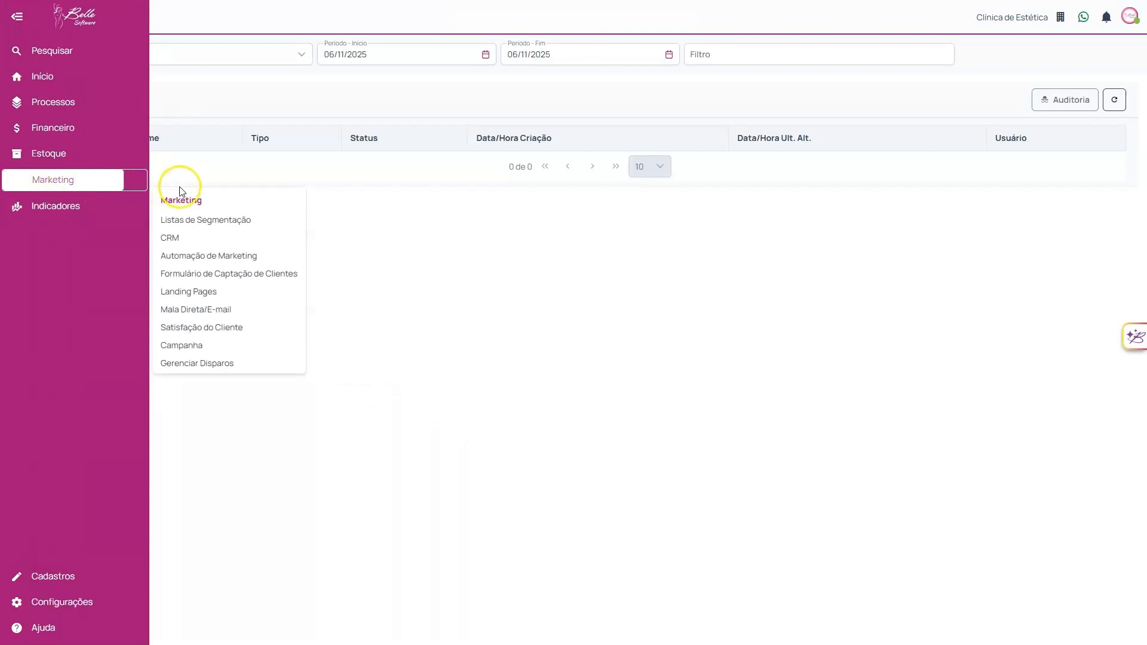
pyautogui.click(198, 351)
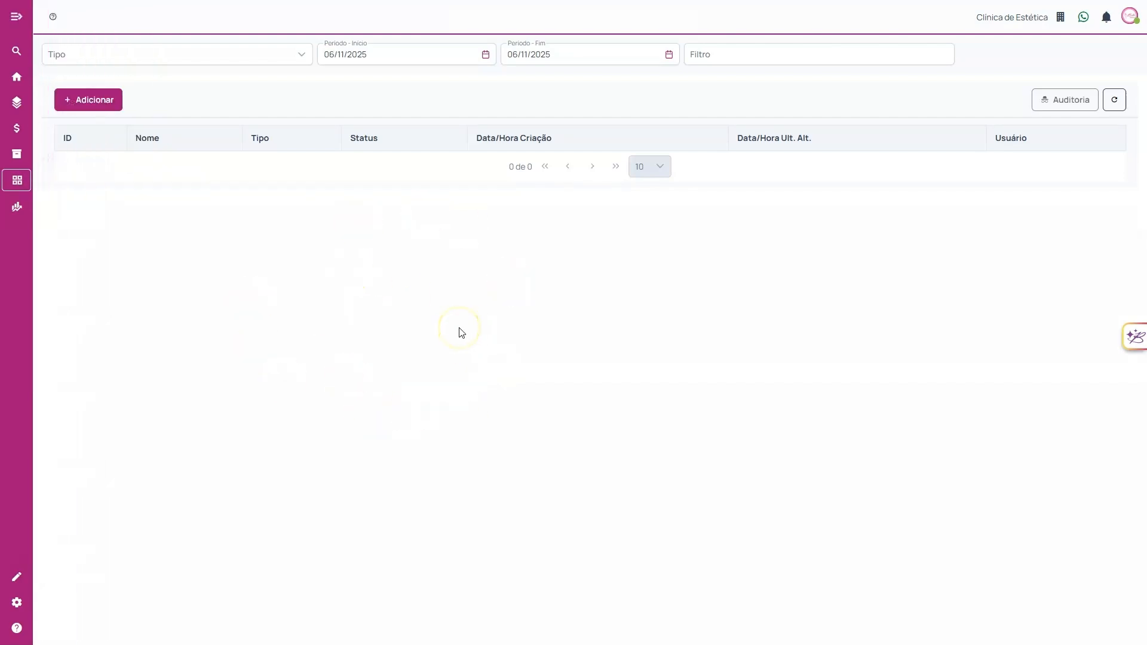
# Step: Start a new WhatsApp(Auto) campaign and name it "Campanha"
pyautogui.click(102, 104)
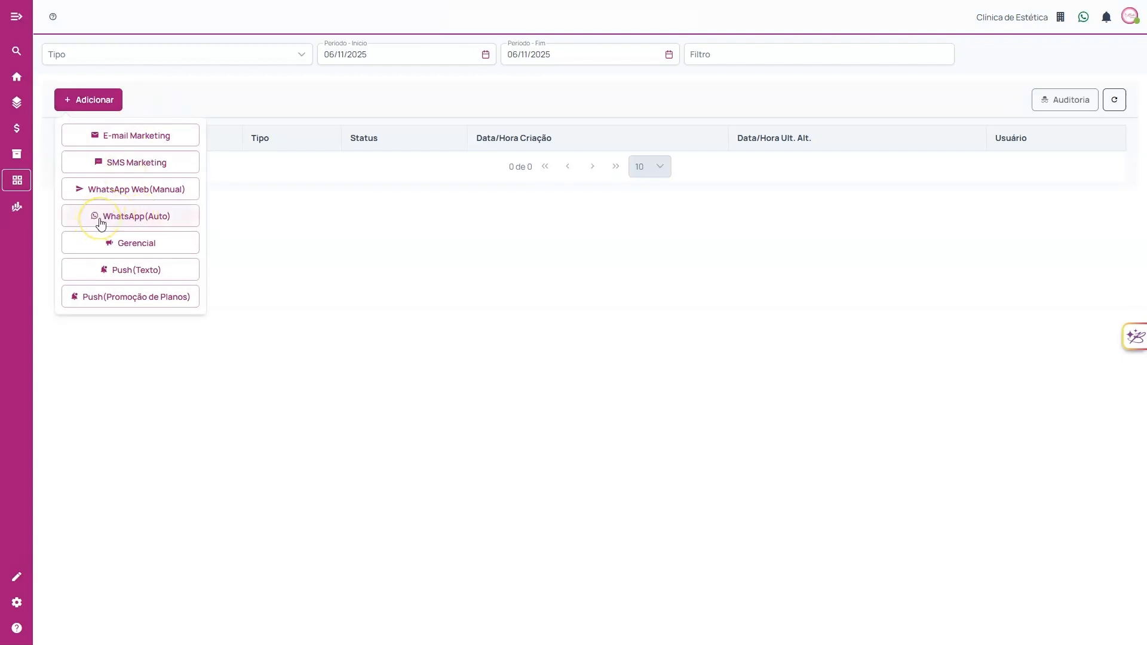
pyautogui.click(153, 225)
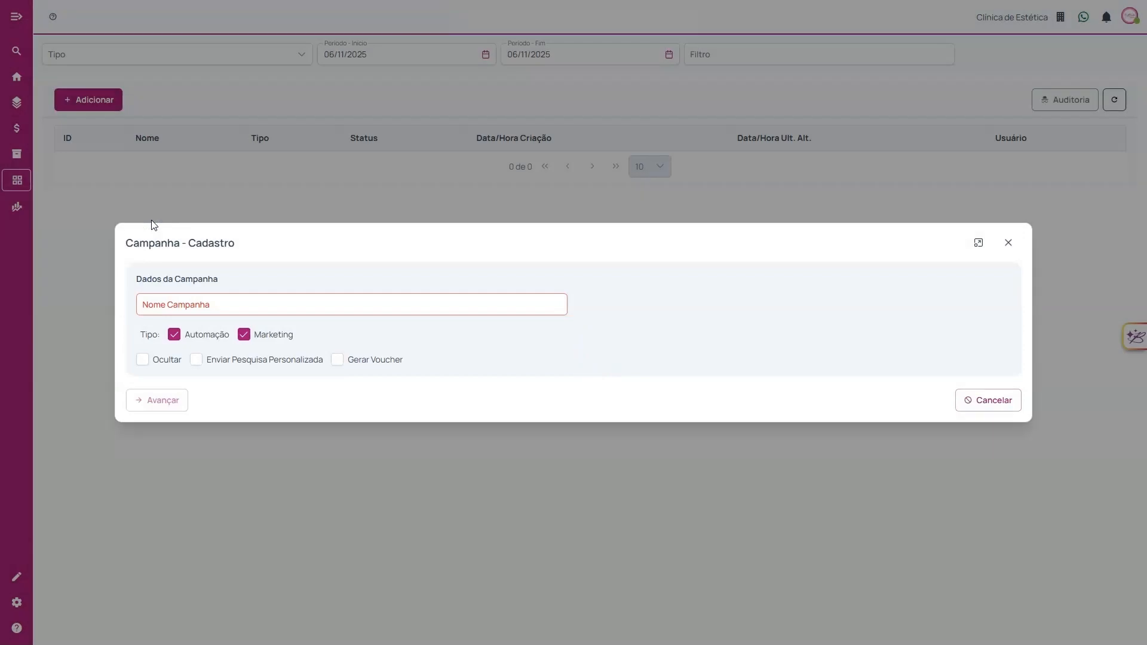
pyautogui.click(978, 242)
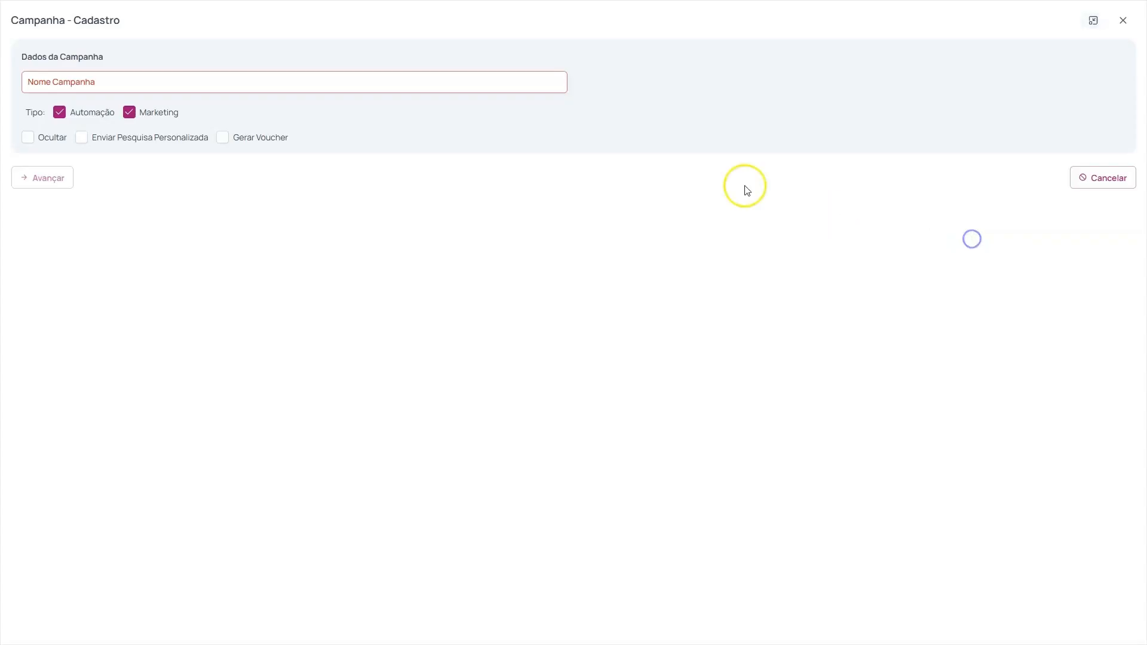
pyautogui.click(1087, 27)
pyautogui.click(288, 305)
pyautogui.write('Campanha')
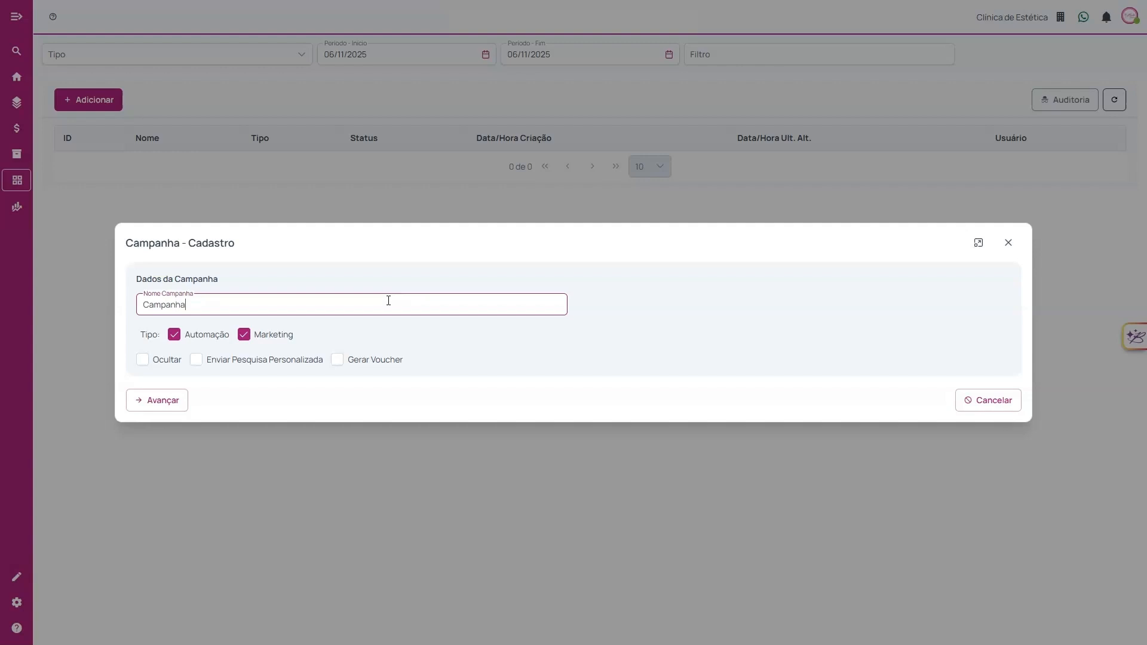
pyautogui.click(385, 252)
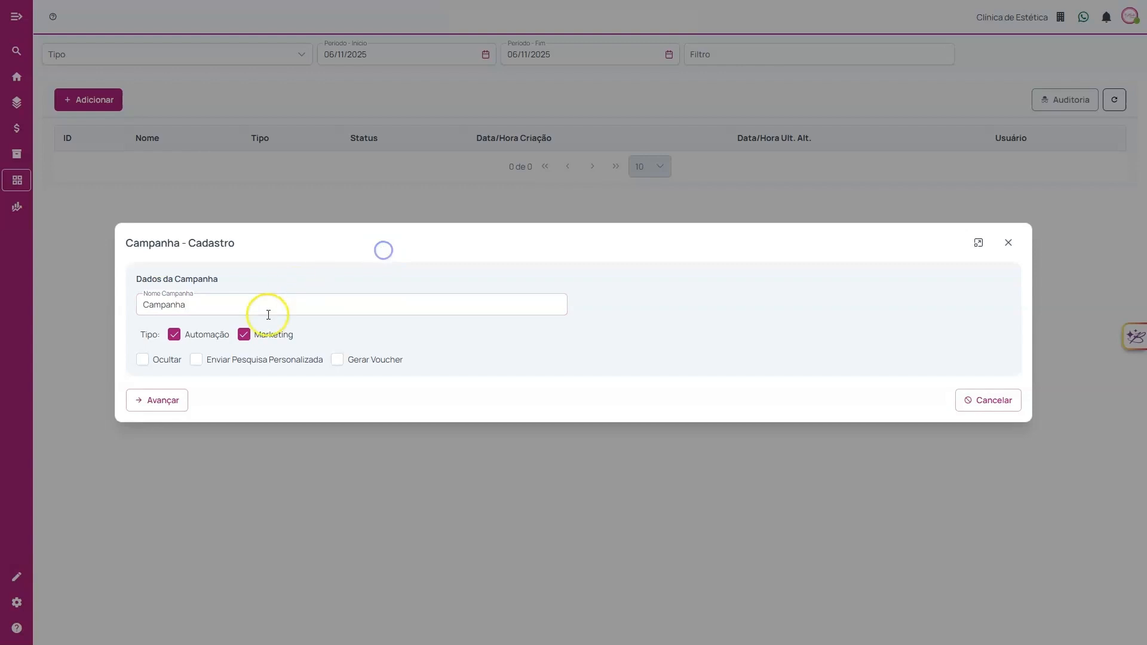
# Step: Try the Enviar Pesquisa Personalizada option, review the surveys it offers, and turn it off again
pyautogui.moveTo(205, 366); pyautogui.dragTo(321, 363)
pyautogui.click(322, 372)
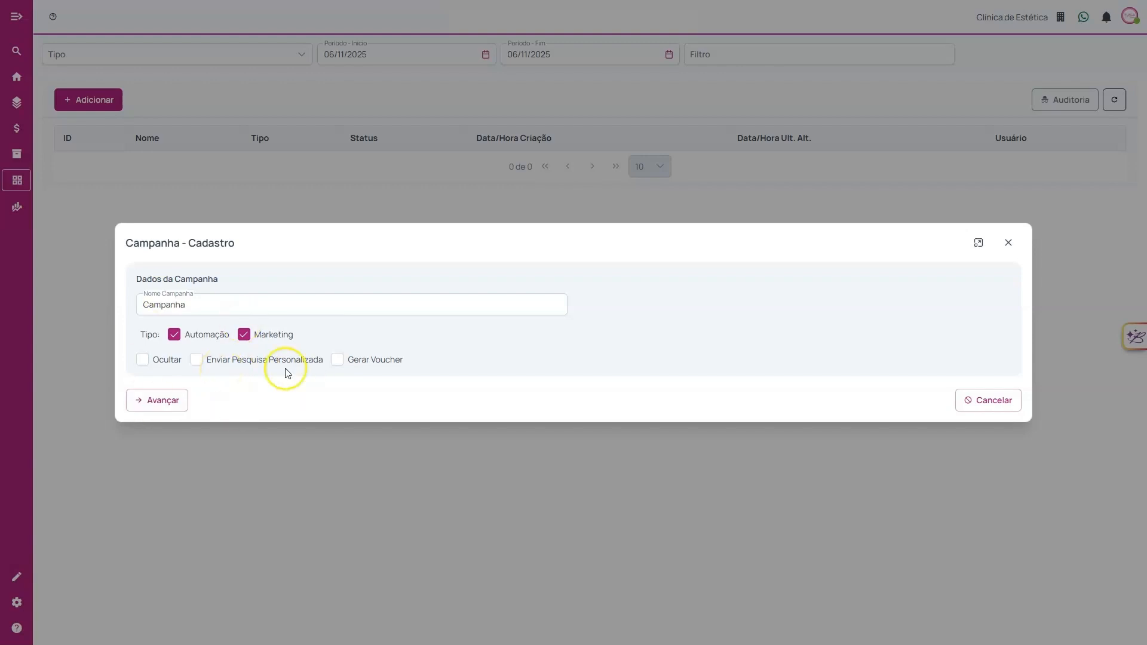
pyautogui.click(197, 360)
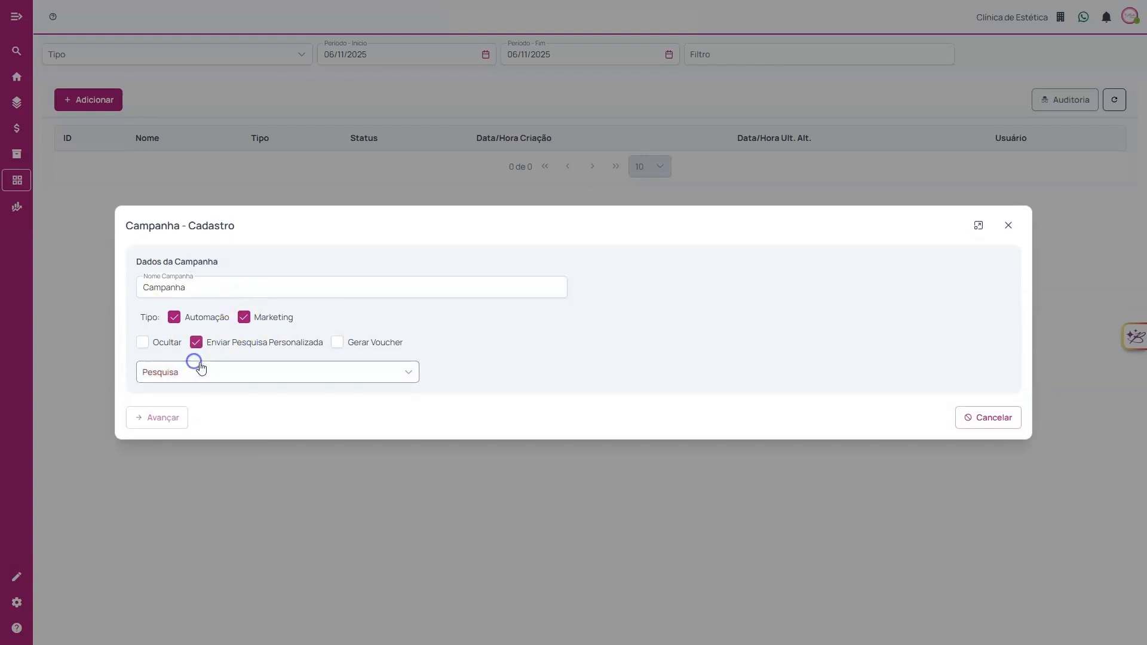
pyautogui.click(276, 374)
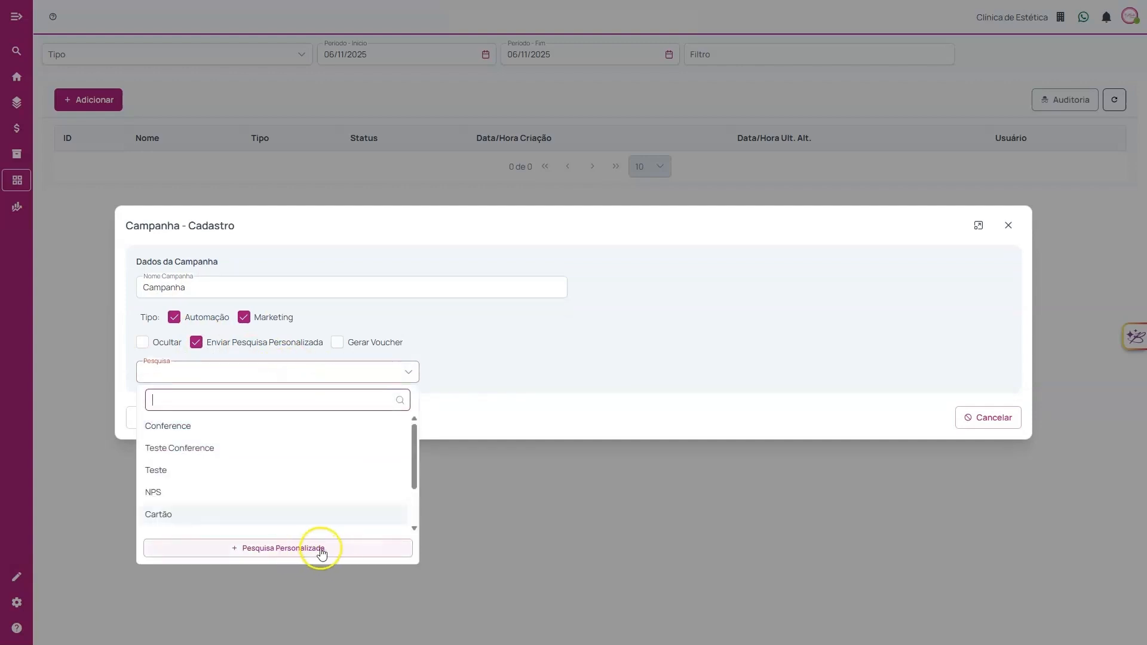
pyautogui.scroll(-2, 348, 473)
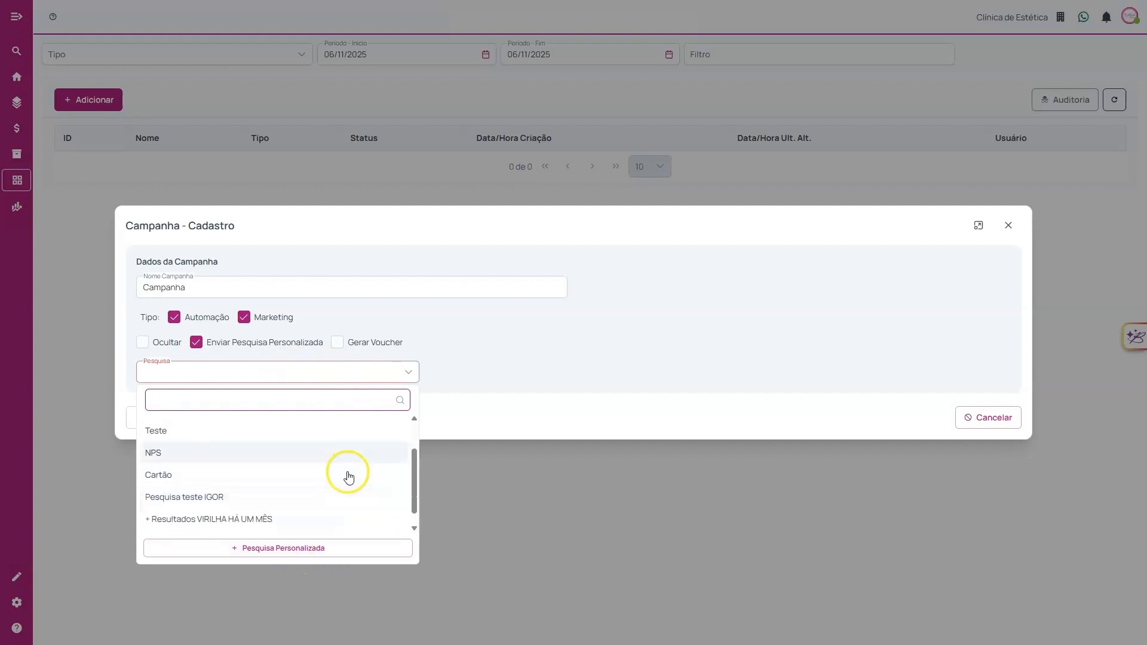
pyautogui.scroll(2, 382, 460)
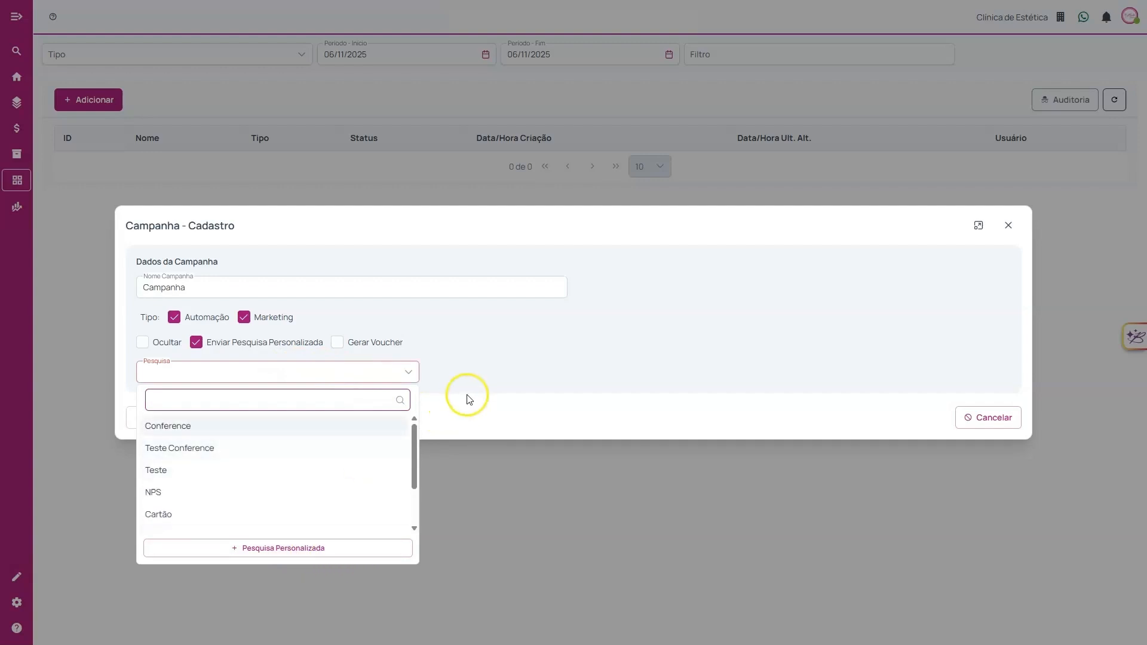
pyautogui.click(466, 372)
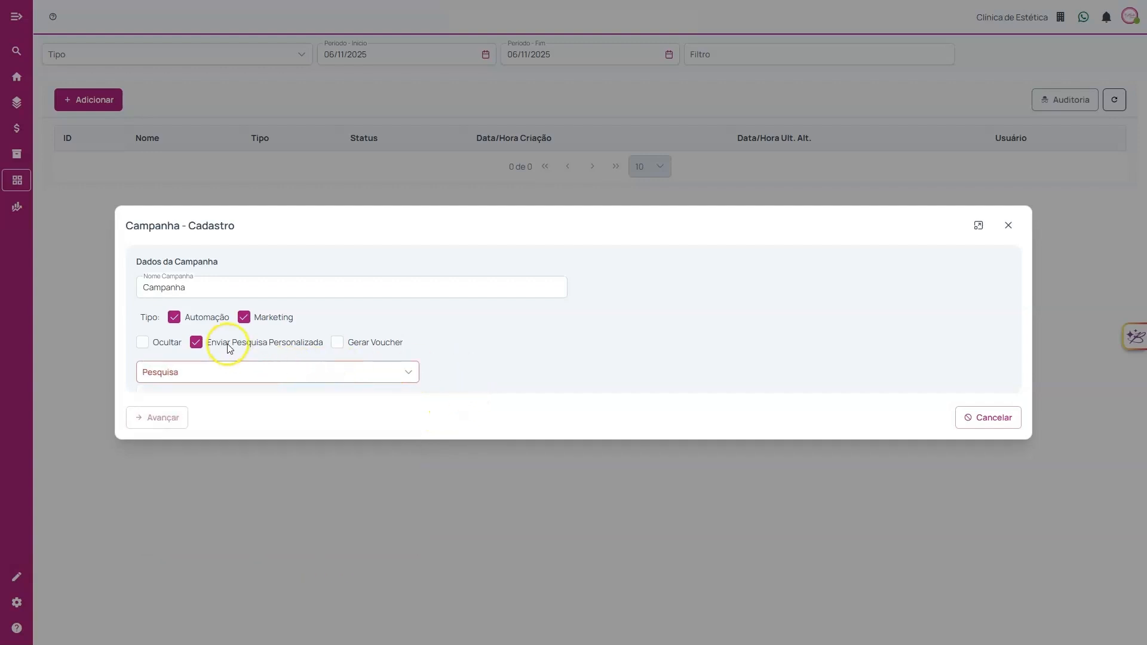
pyautogui.click(198, 343)
# Step: Try the Gerar Voucher option, review its voucher type and value settings, and turn it off again
pyautogui.click(345, 366)
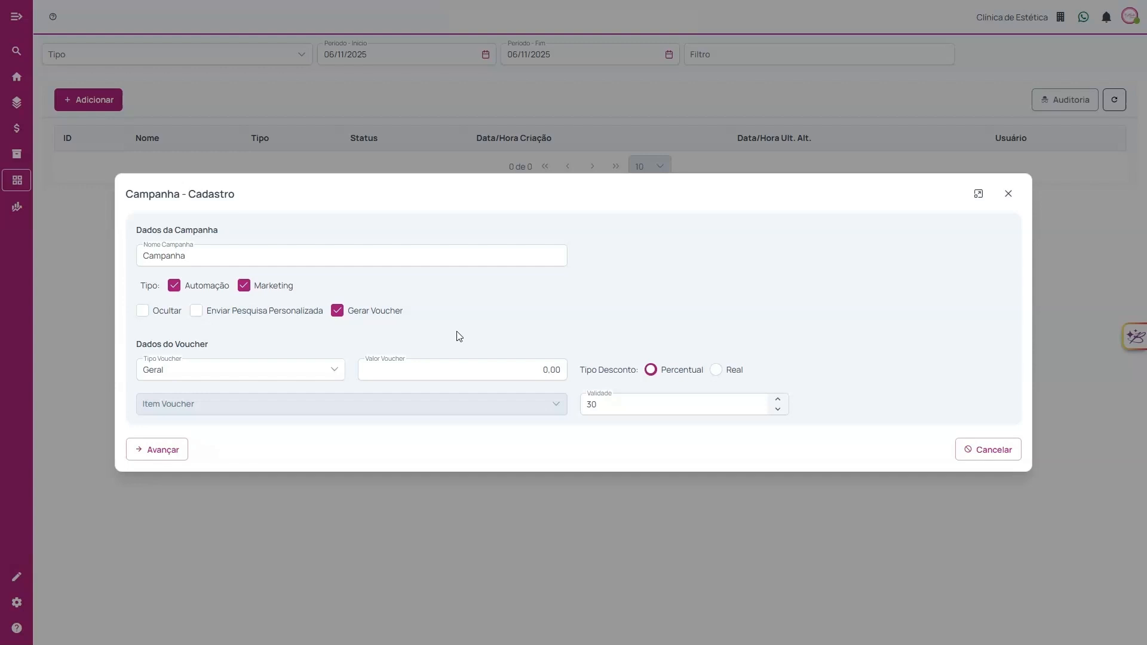
pyautogui.click(234, 373)
pyautogui.click(236, 372)
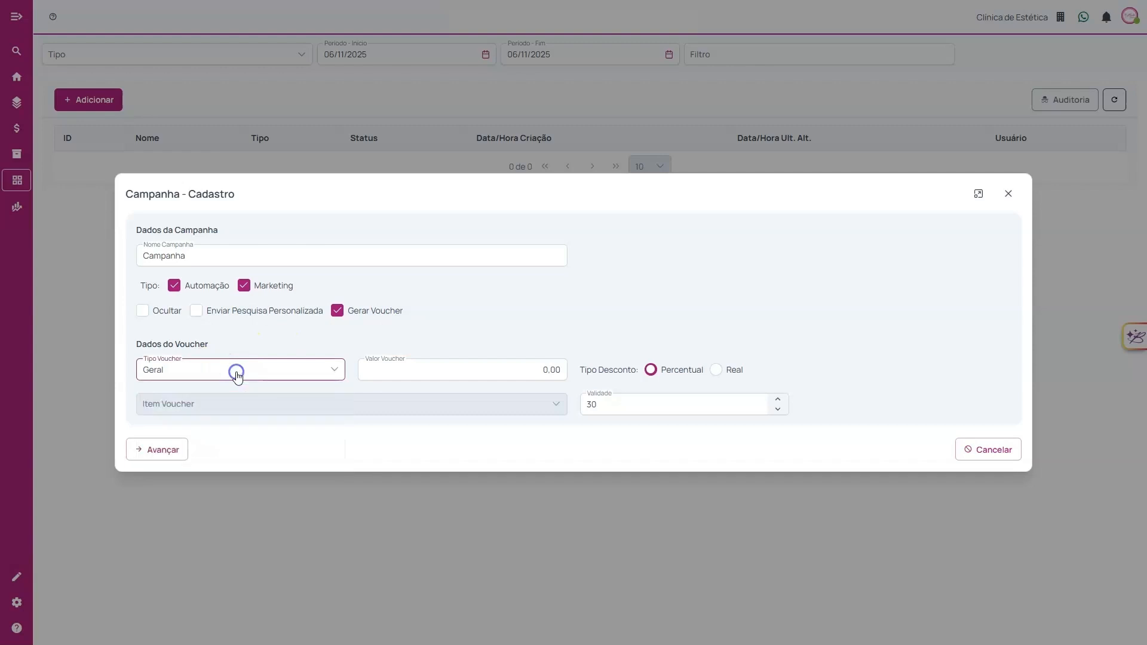
pyautogui.click(236, 371)
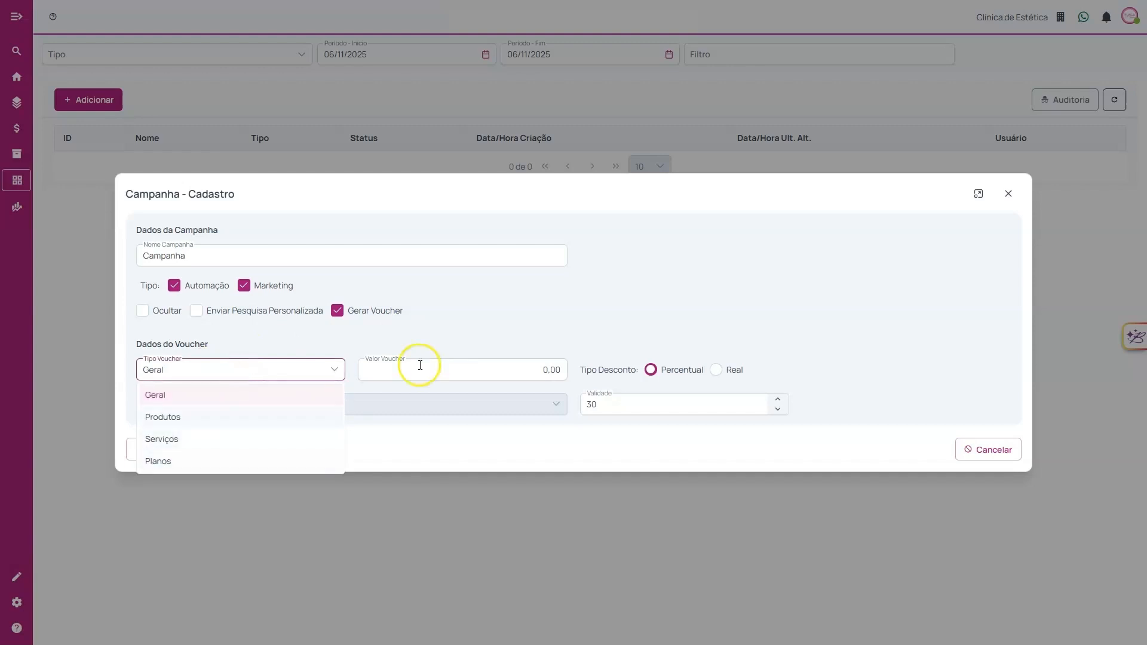
pyautogui.click(435, 358)
pyautogui.click(435, 371)
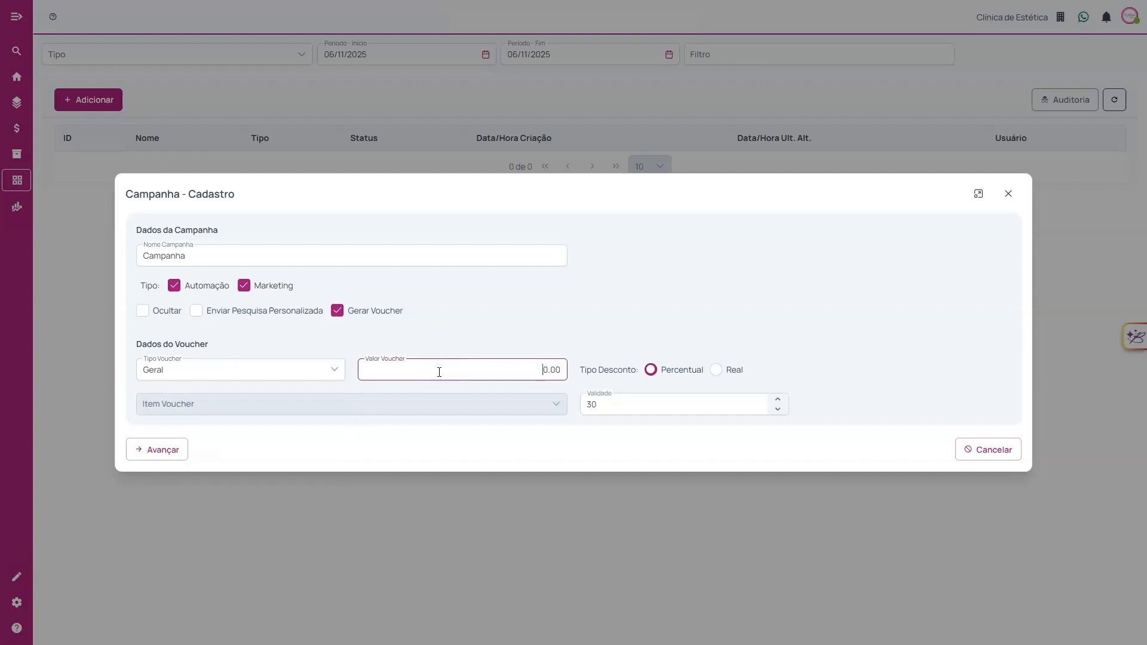
pyautogui.click(338, 310)
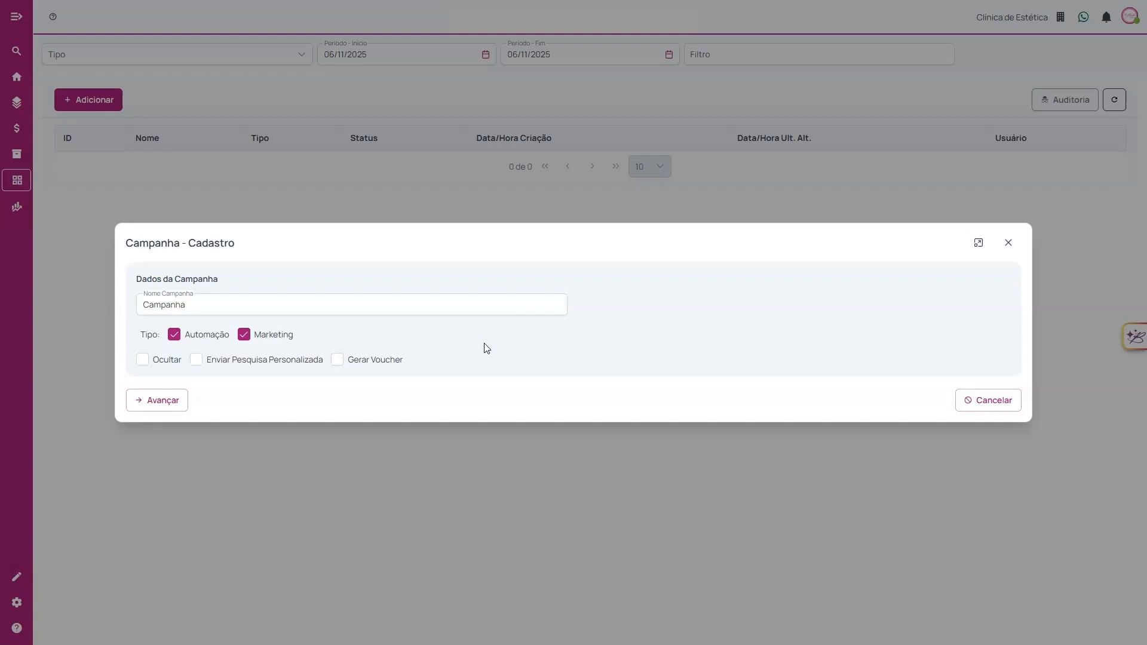
# Step: Advance to the campaign's sending data and enter "Mensagem" as the template text
pyautogui.click(177, 406)
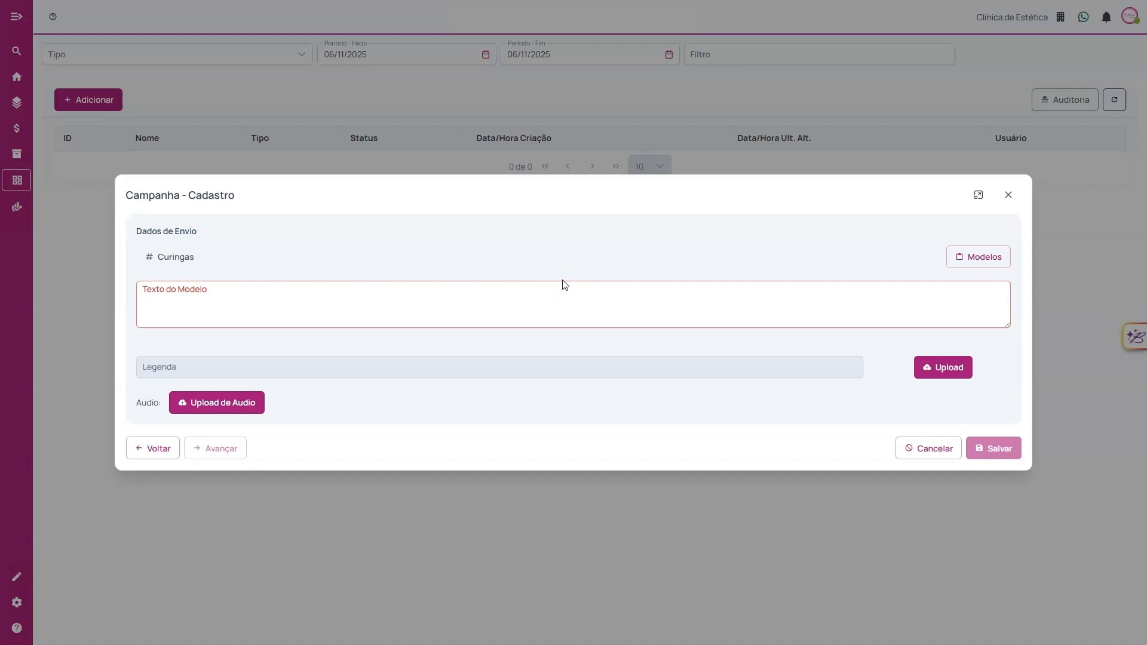
pyautogui.click(289, 311)
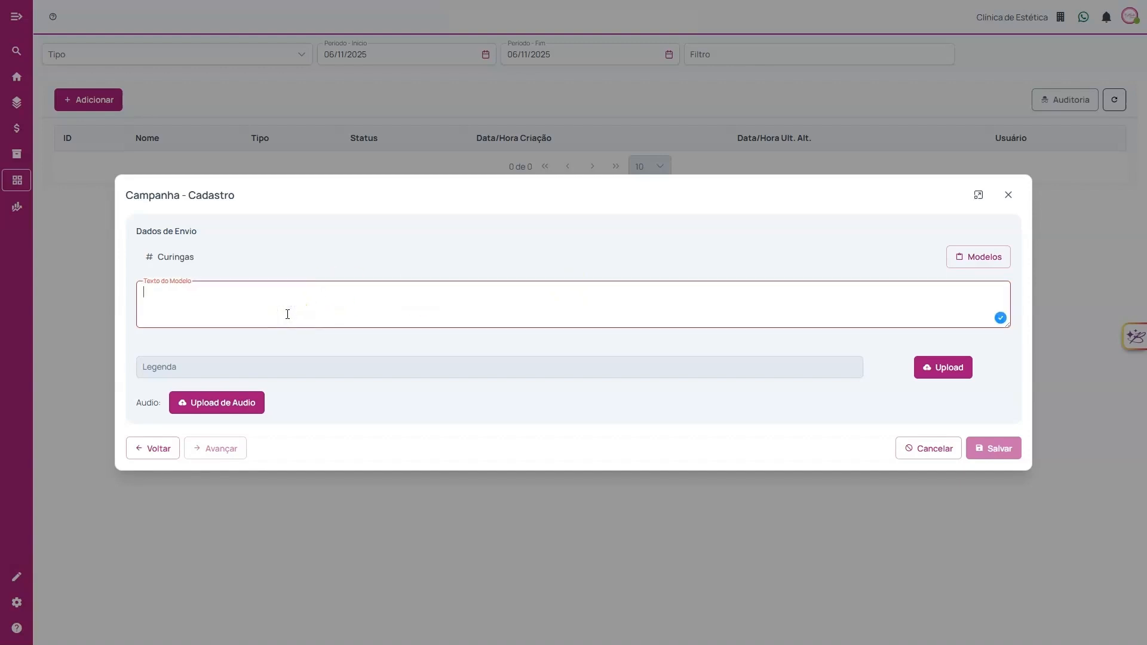
pyautogui.write('Mensagem')
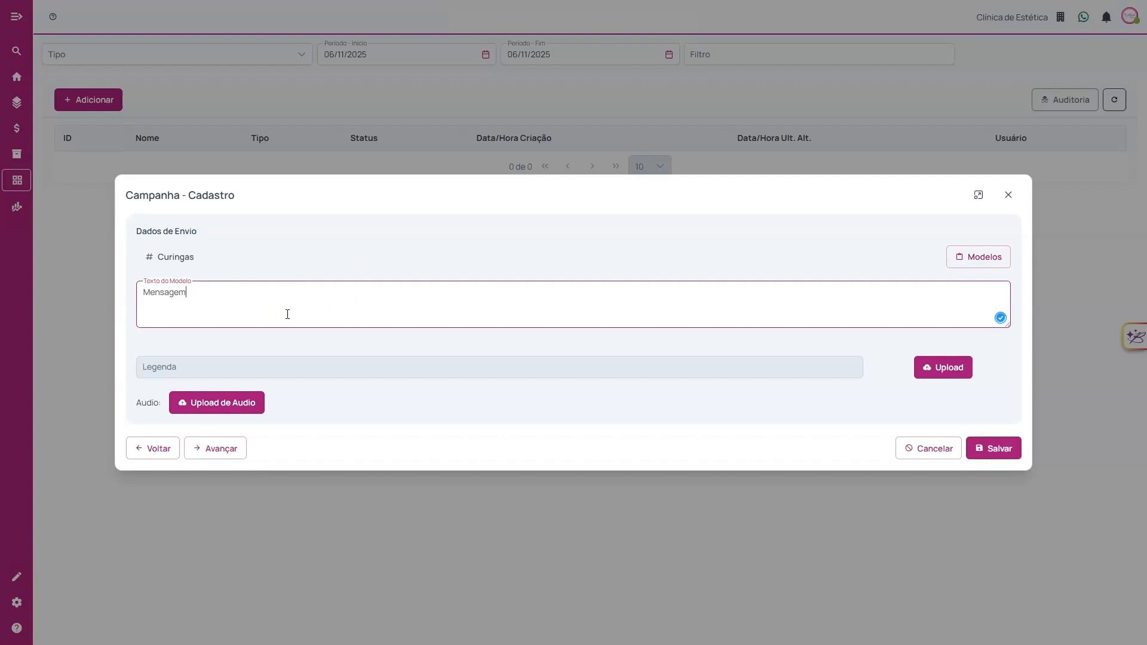
pyautogui.click(333, 260)
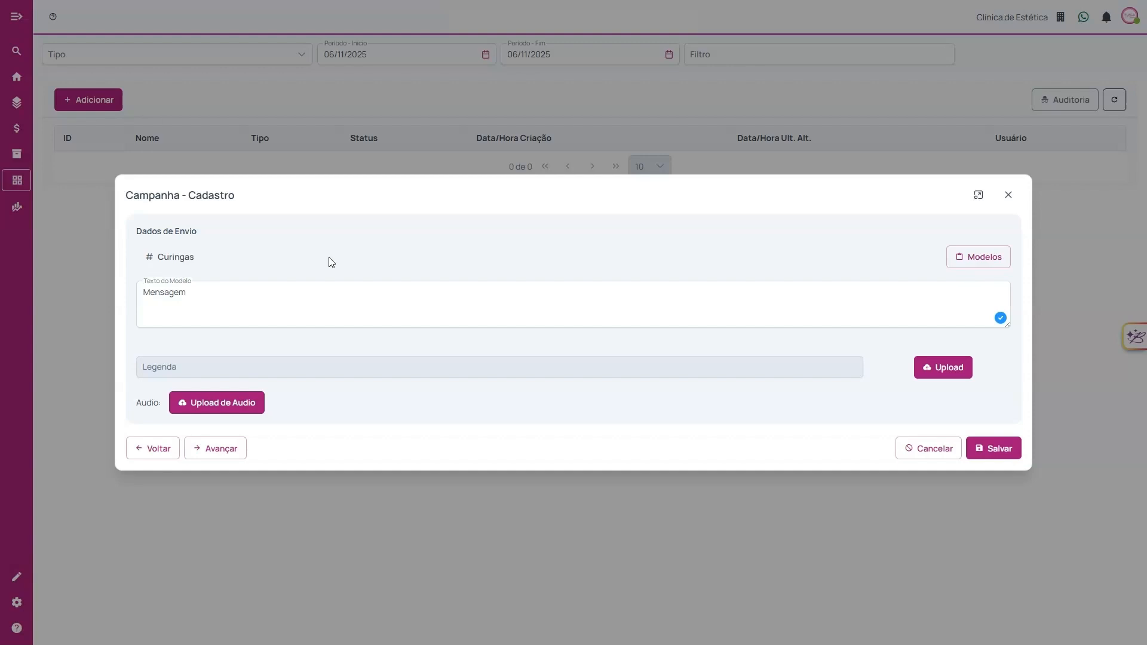
# Step: Review the wildcards available for the campaign's template text, from client name to cashback and link fields
pyautogui.click(297, 308)
pyautogui.click(171, 258)
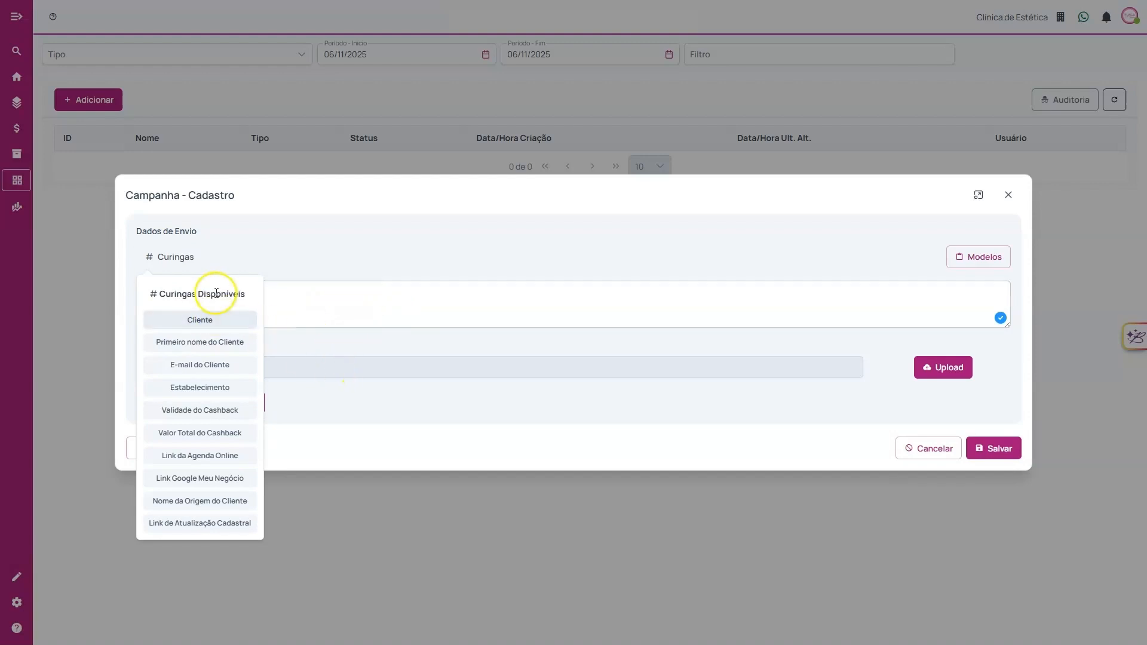
pyautogui.click(224, 346)
pyautogui.click(225, 374)
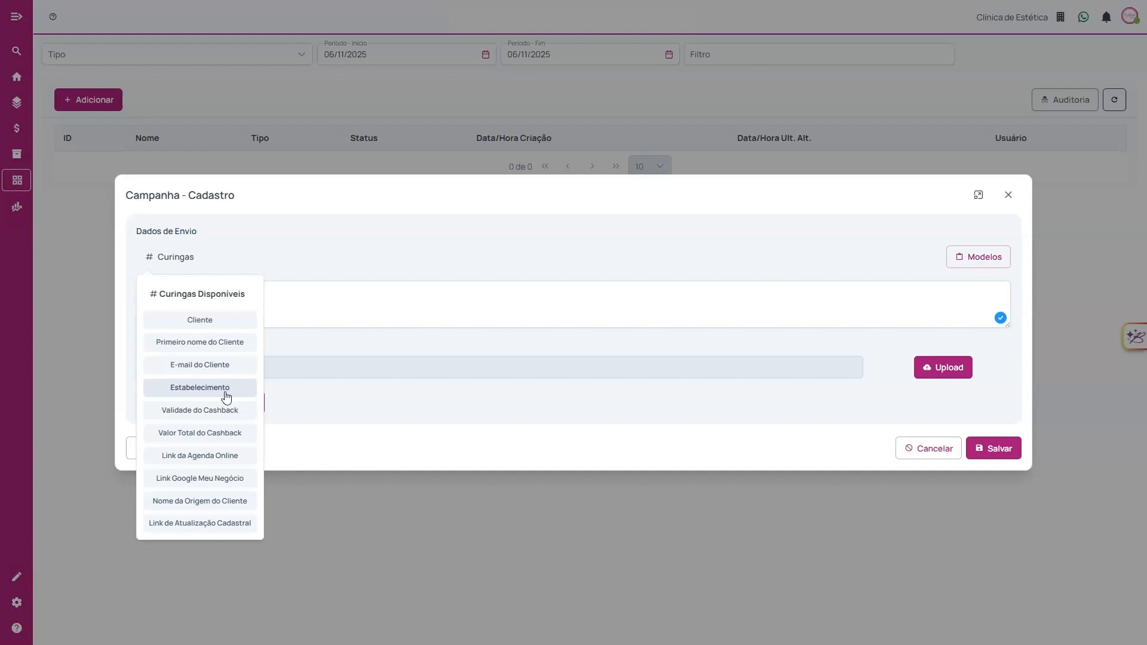
pyautogui.click(227, 416)
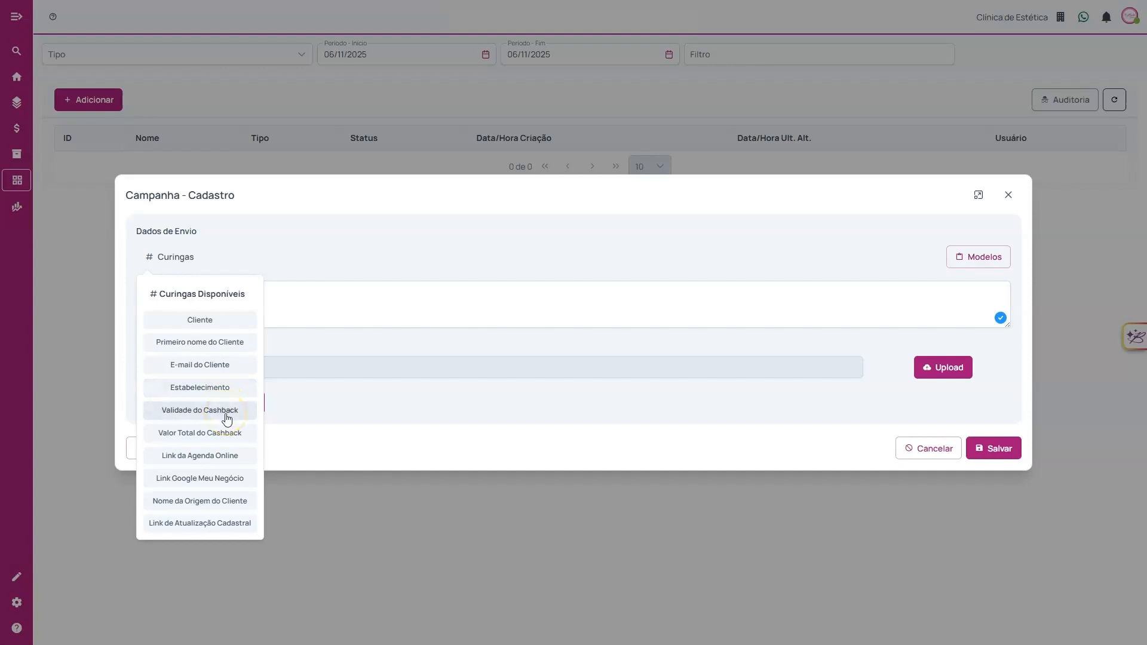
pyautogui.click(226, 436)
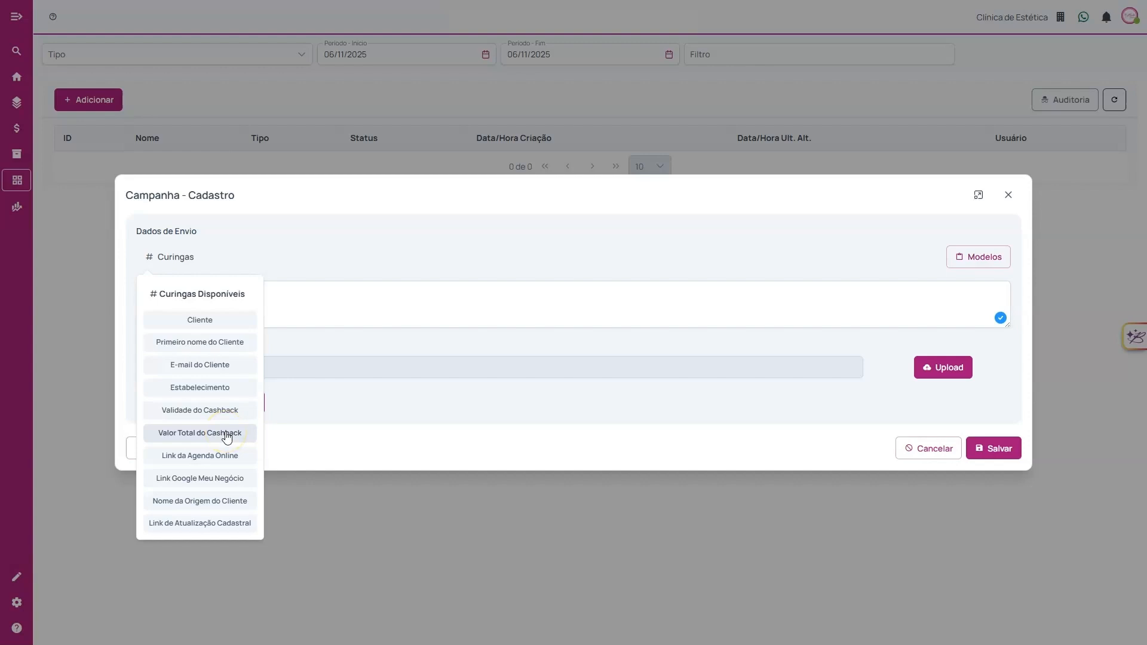
pyautogui.click(224, 459)
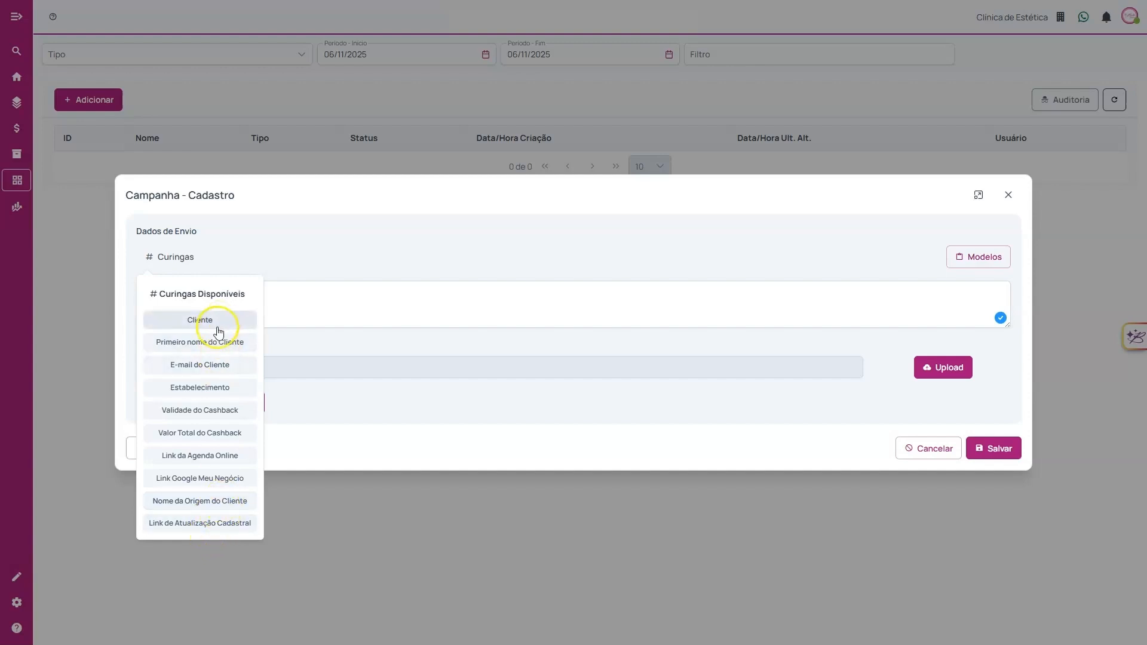
pyautogui.click(361, 264)
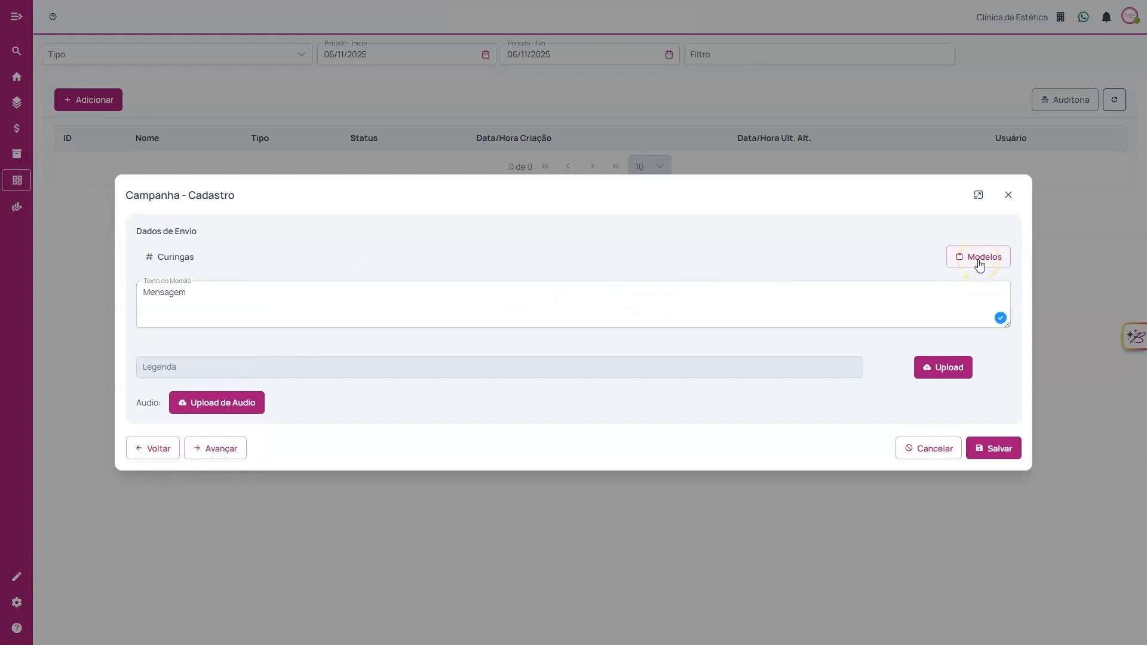
# Step: Search the saved message templates, mark the payment due reminder, and cancel without applying it
pyautogui.click(980, 264)
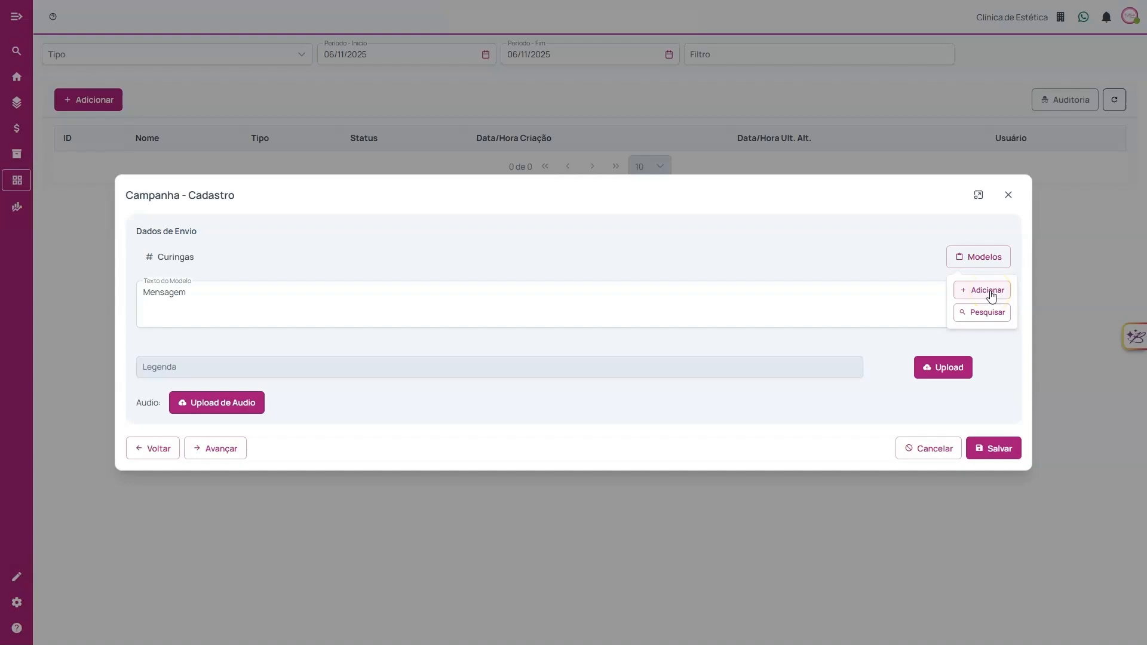
pyautogui.click(983, 311)
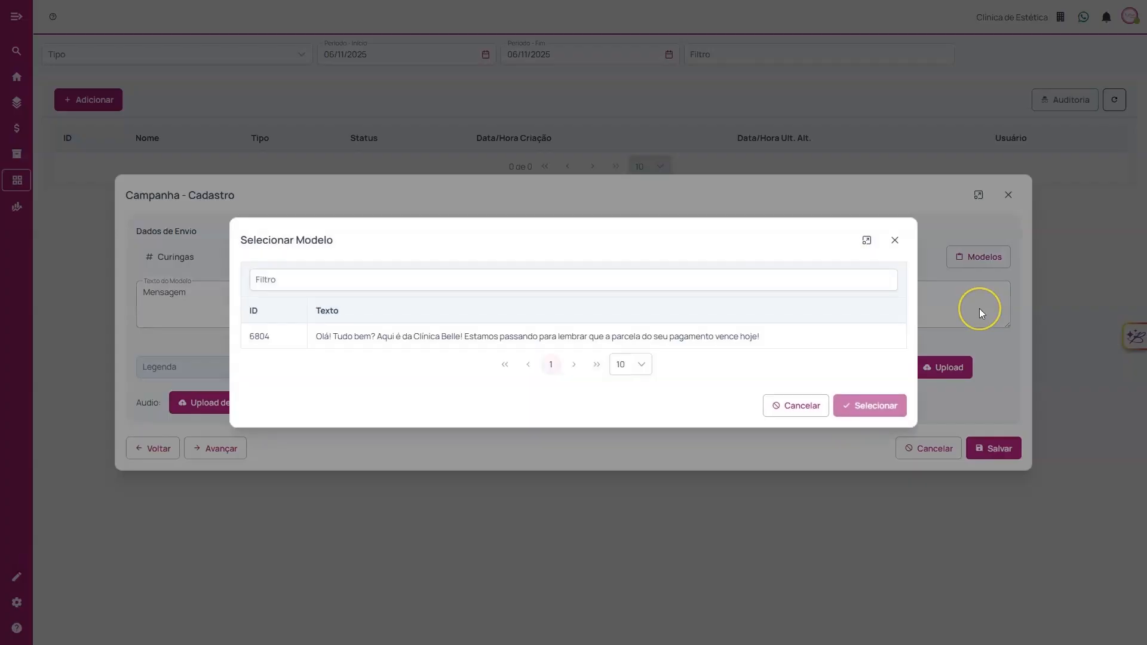
pyautogui.click(607, 337)
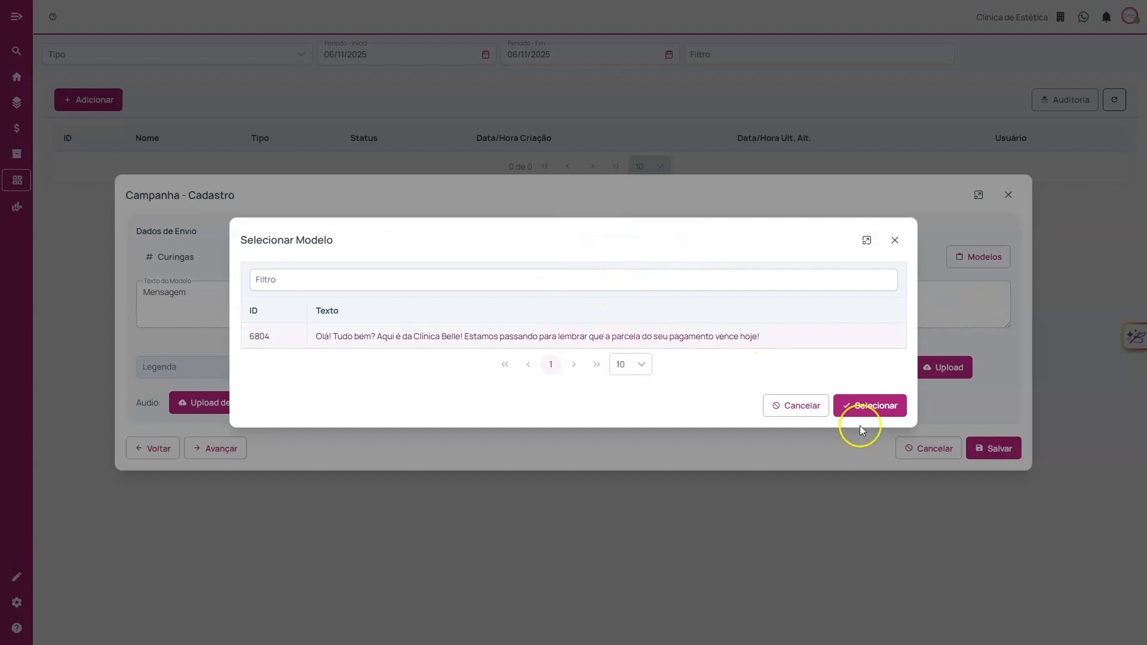
pyautogui.click(787, 404)
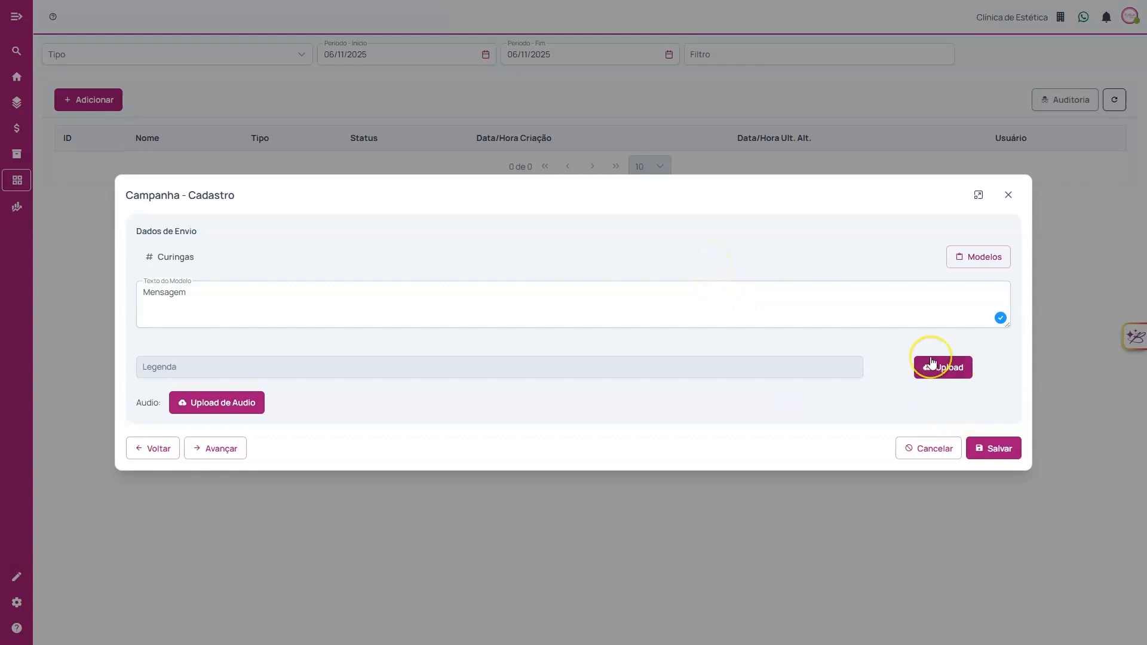
# Step: Advance to the campaign's client list and check the total of clients listed
pyautogui.click(954, 366)
pyautogui.click(234, 454)
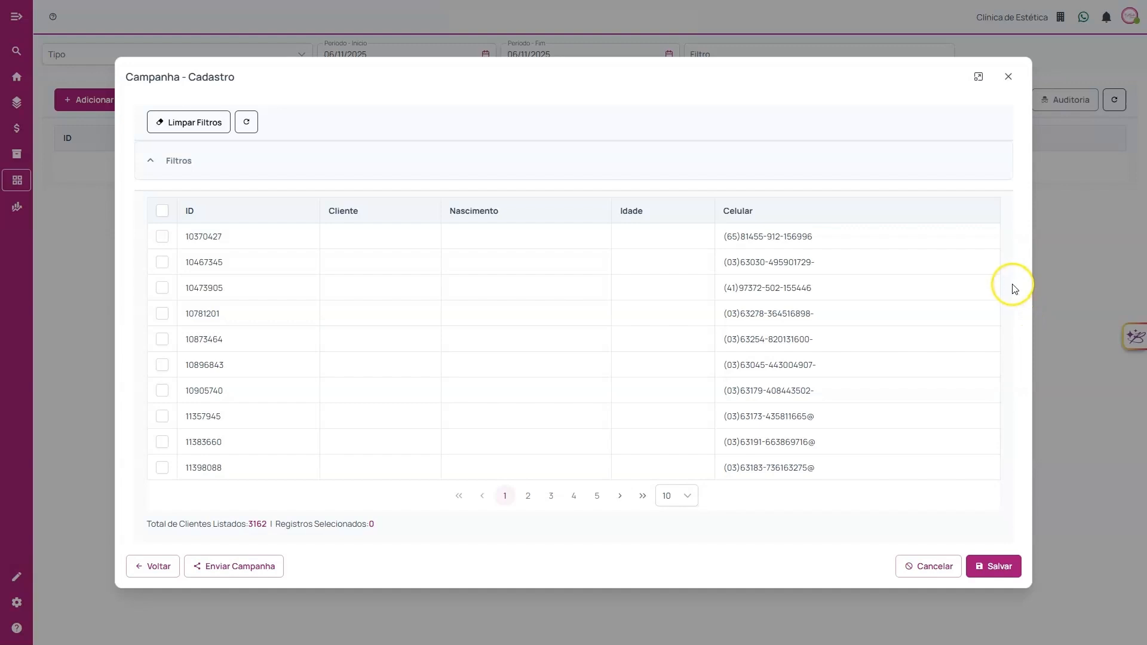
pyautogui.moveTo(147, 524); pyautogui.dragTo(264, 526)
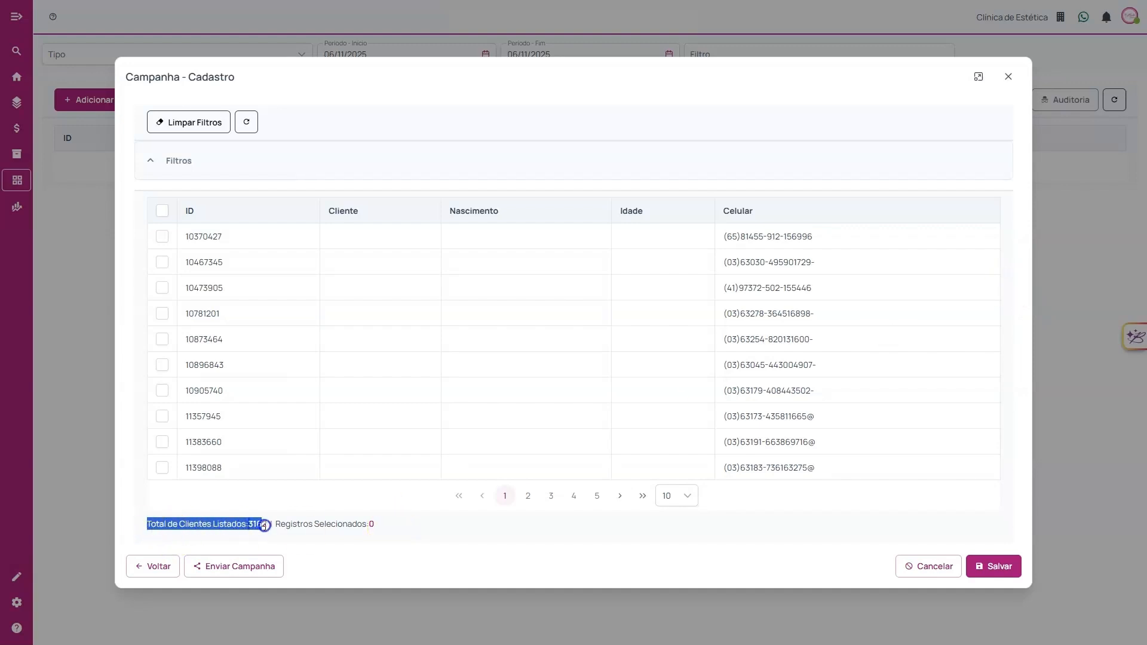
pyautogui.click(264, 526)
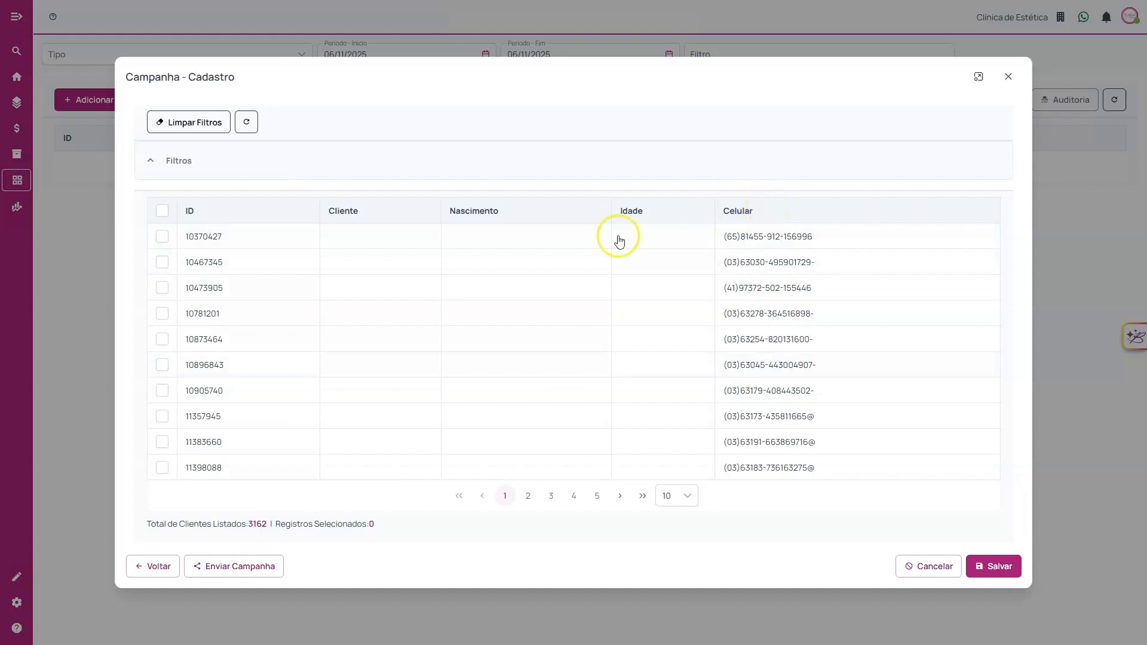
pyautogui.doubleClick(258, 525)
pyautogui.click(267, 525)
pyautogui.doubleClick(267, 526)
pyautogui.click(269, 526)
pyautogui.click(289, 525)
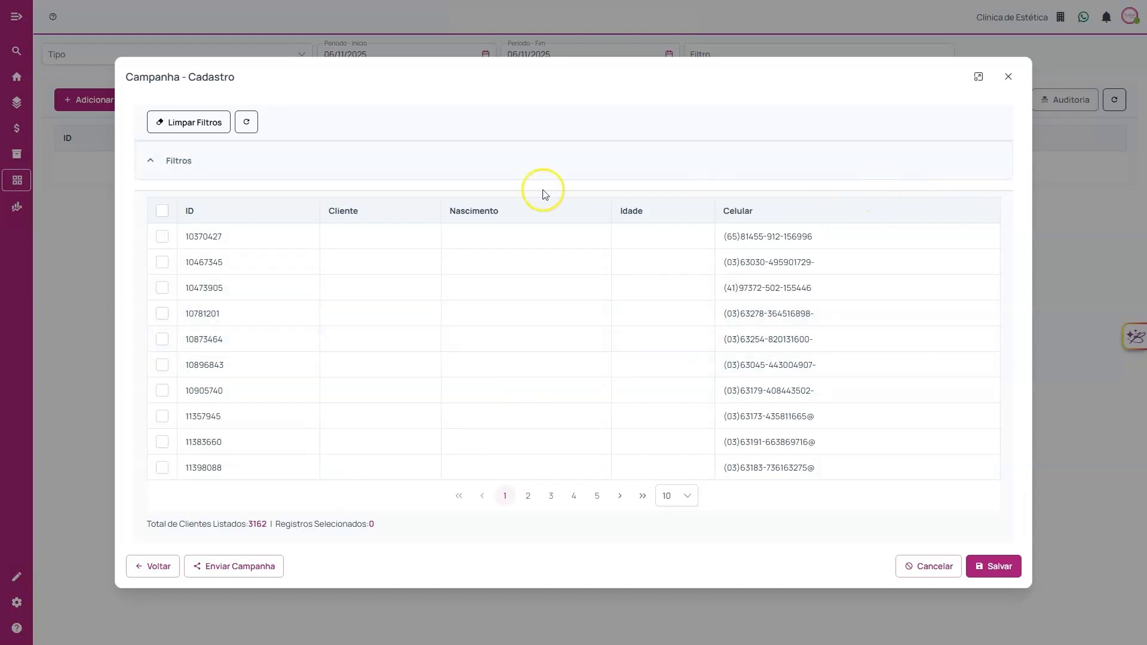
# Step: Expand the client filters and examine the Profissional, Status and Tags filters
pyautogui.click(187, 162)
pyautogui.scroll(-2, 1009, 216)
pyautogui.scroll(2, 1009, 216)
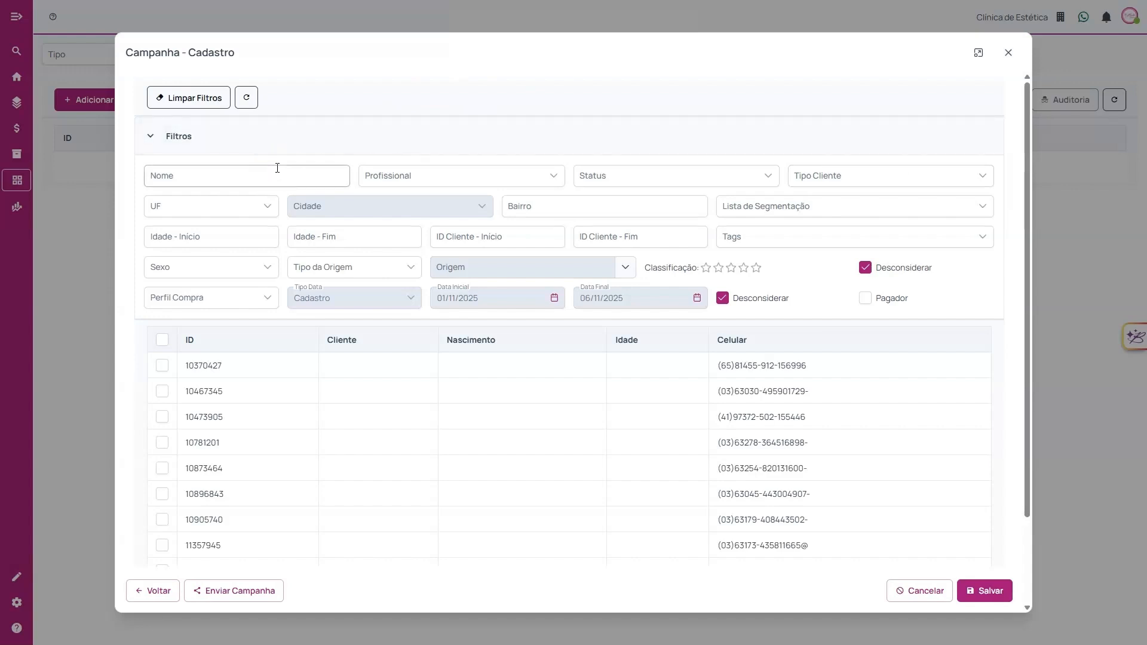
pyautogui.click(421, 179)
pyautogui.click(433, 180)
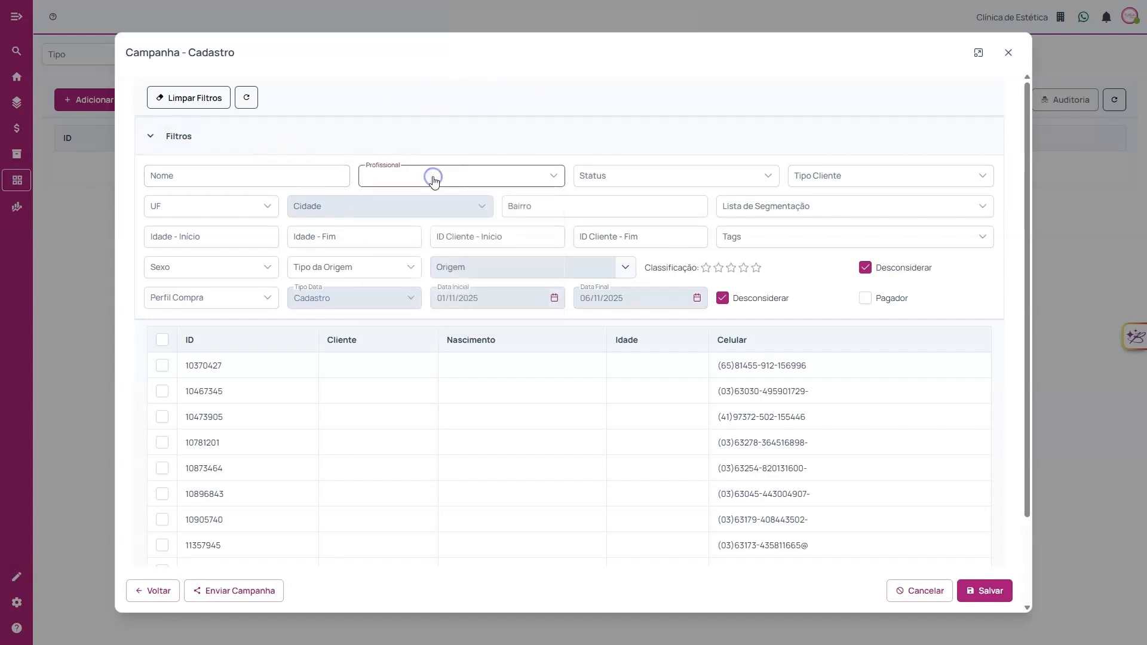
pyautogui.click(619, 180)
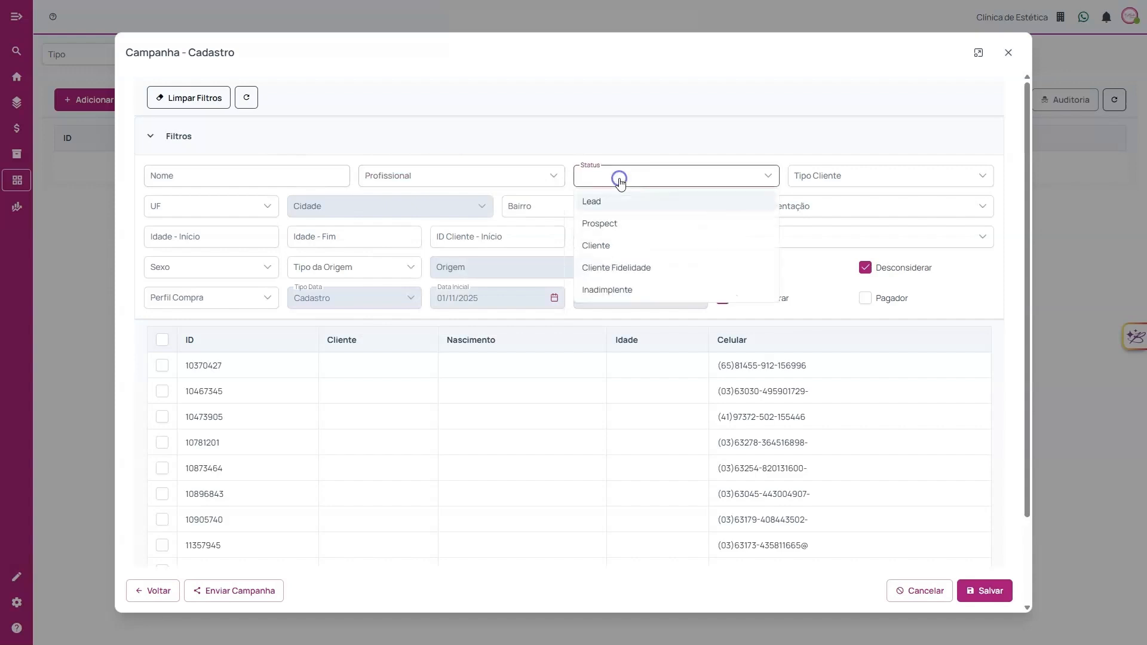
pyautogui.click(619, 180)
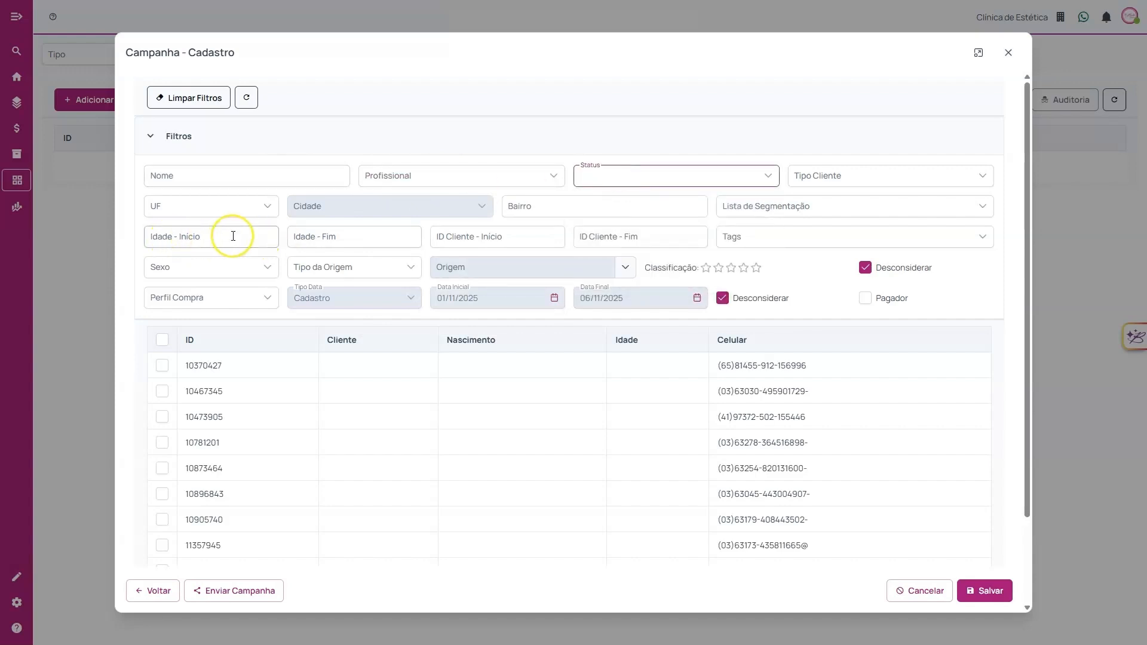
pyautogui.click(602, 177)
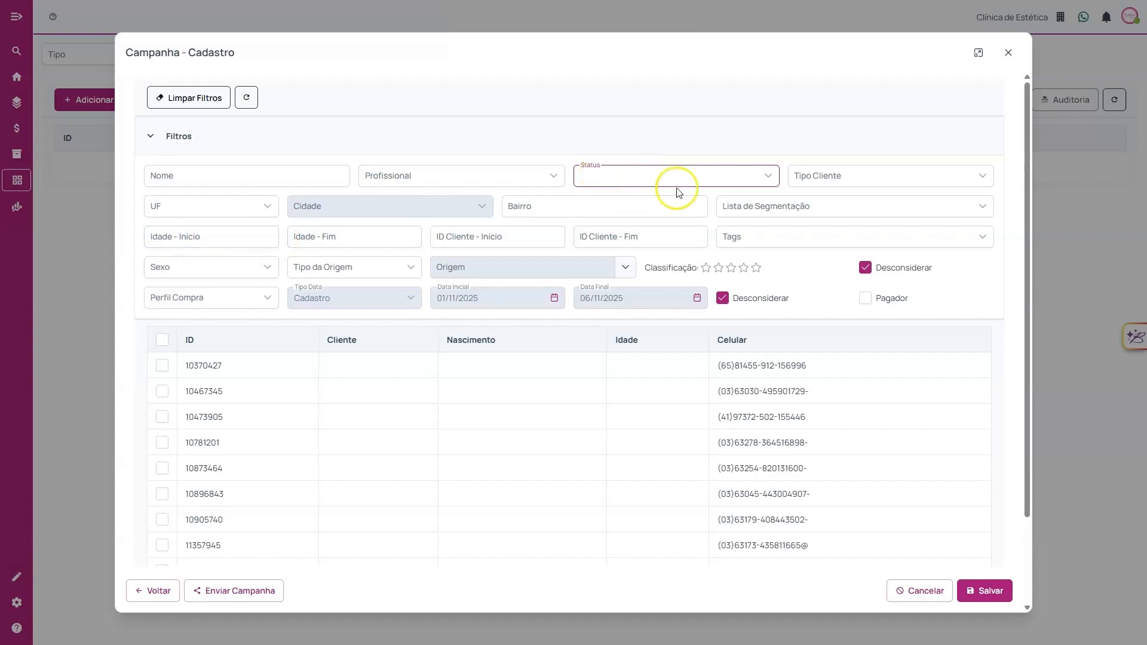
pyautogui.click(768, 242)
pyautogui.click(767, 247)
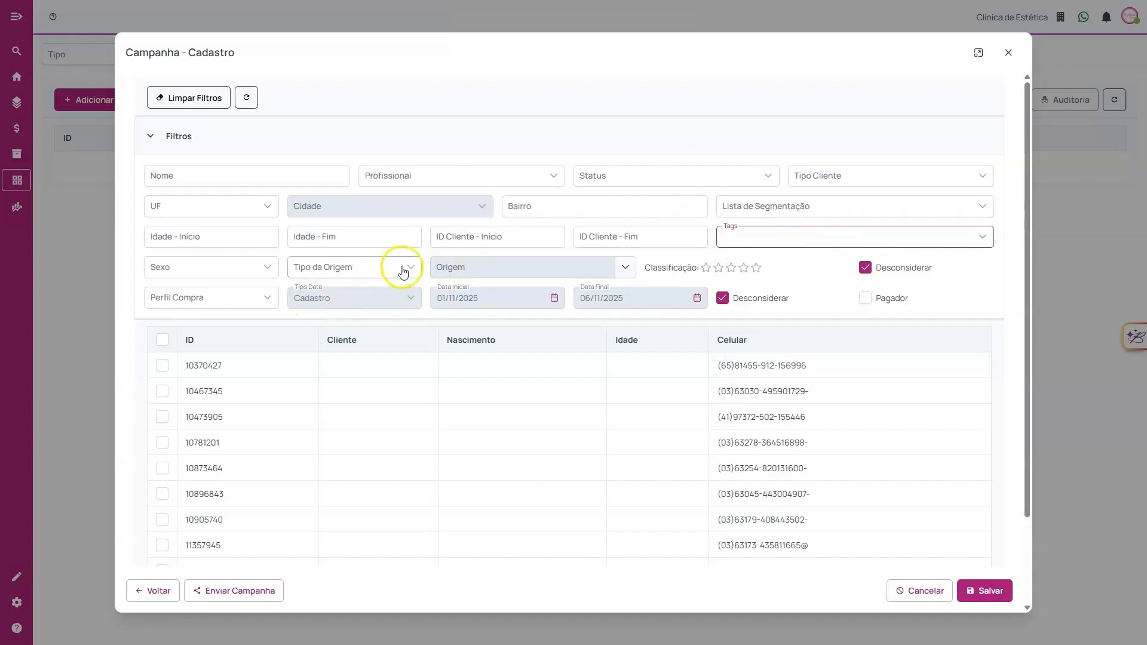
# Step: Try the date filter, review its date types, set it back to Desconsiderar, and collapse the filters
pyautogui.click(723, 297)
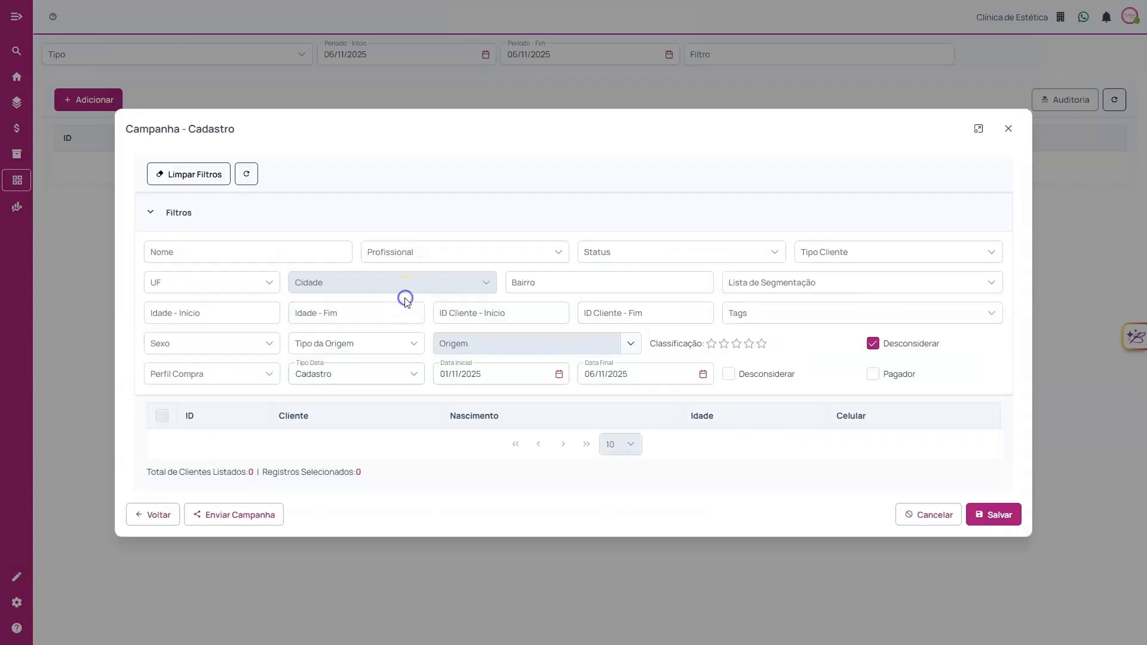
pyautogui.click(378, 375)
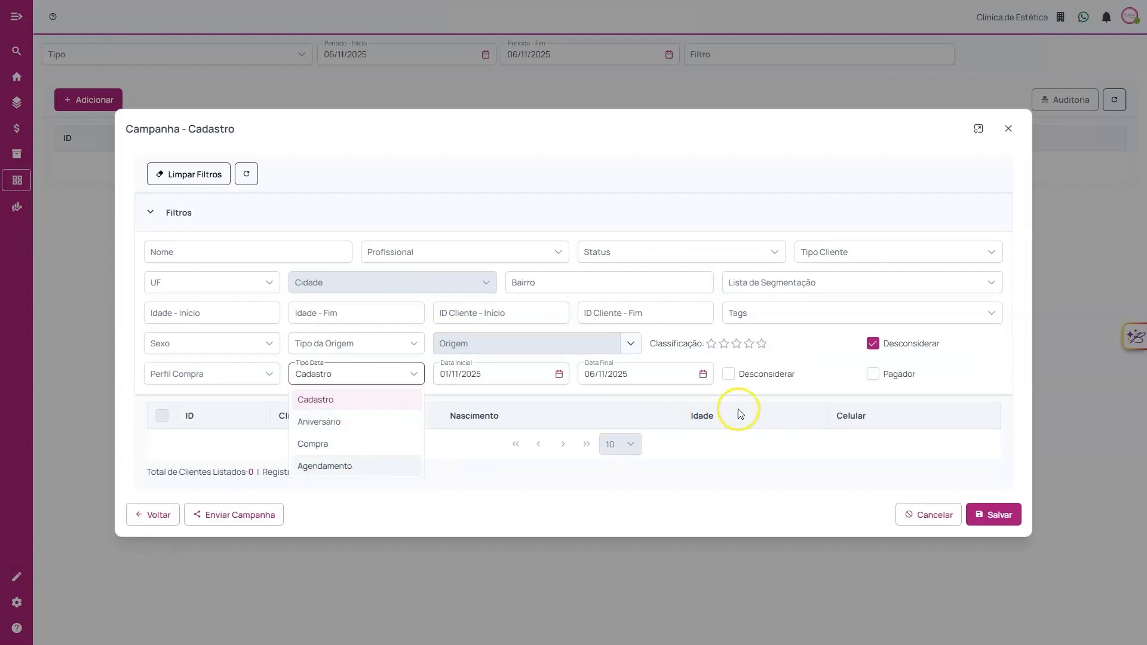
pyautogui.click(729, 374)
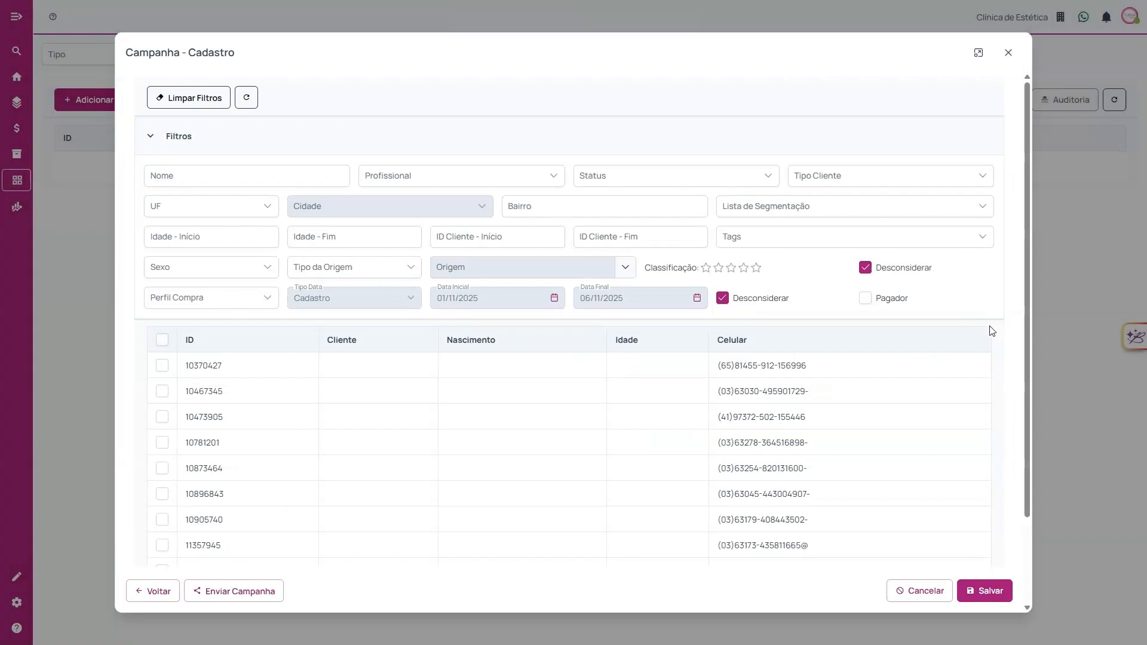
pyautogui.click(1013, 309)
pyautogui.click(297, 146)
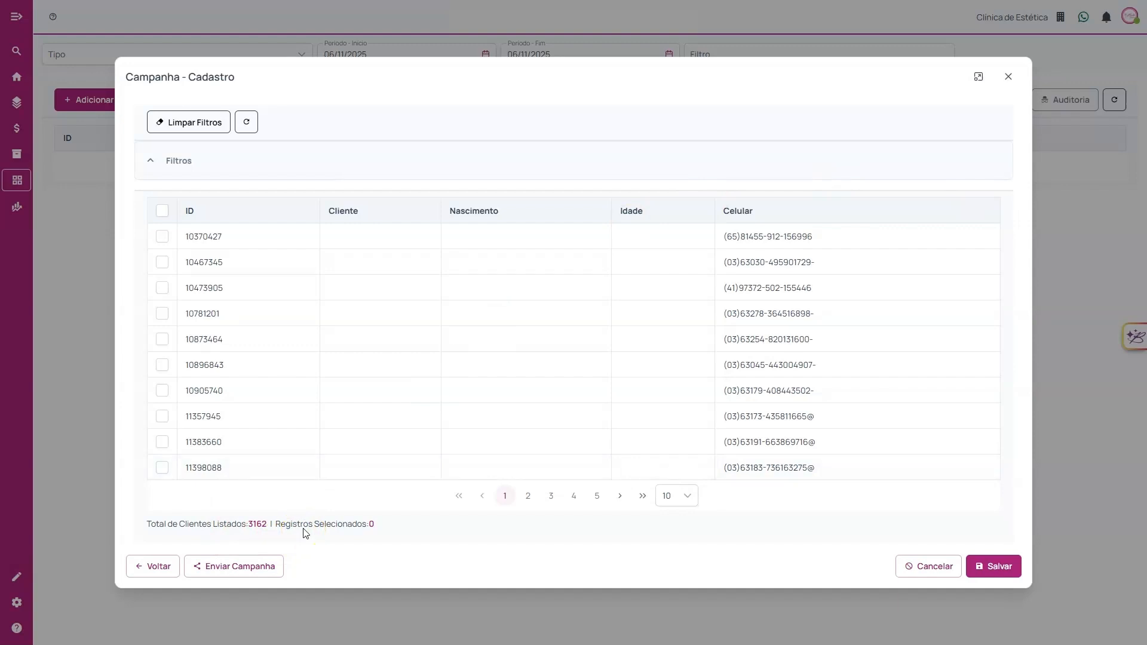
# Step: Select all listed clients, check the number of selected records, and open the campaign's sending options
pyautogui.click(163, 211)
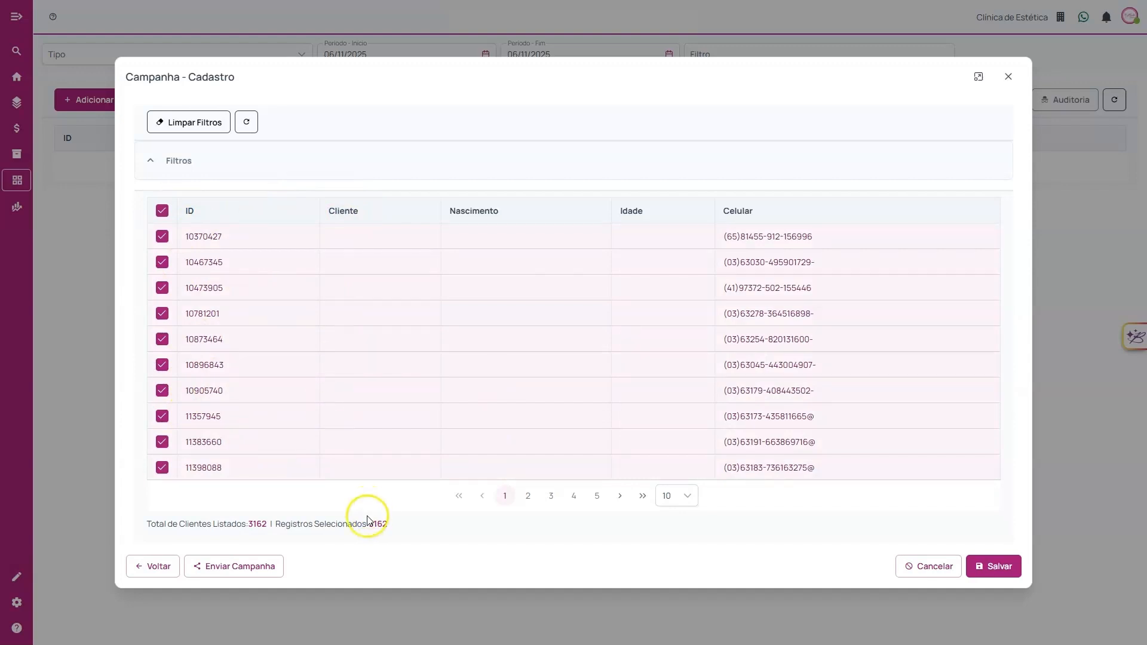
pyautogui.moveTo(277, 527); pyautogui.dragTo(372, 524)
pyautogui.click(386, 527)
pyautogui.click(390, 526)
pyautogui.click(269, 526)
pyautogui.click(251, 570)
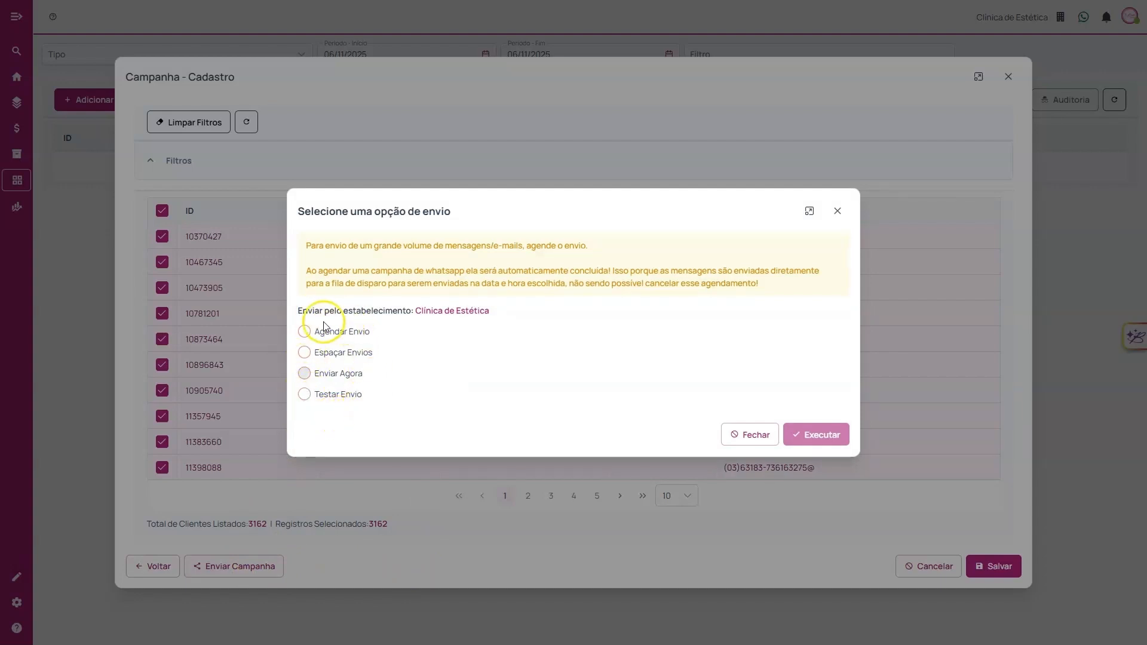
# Step: Try the Agendar Envio option and review its sending date calendar without choosing a date
pyautogui.click(307, 332)
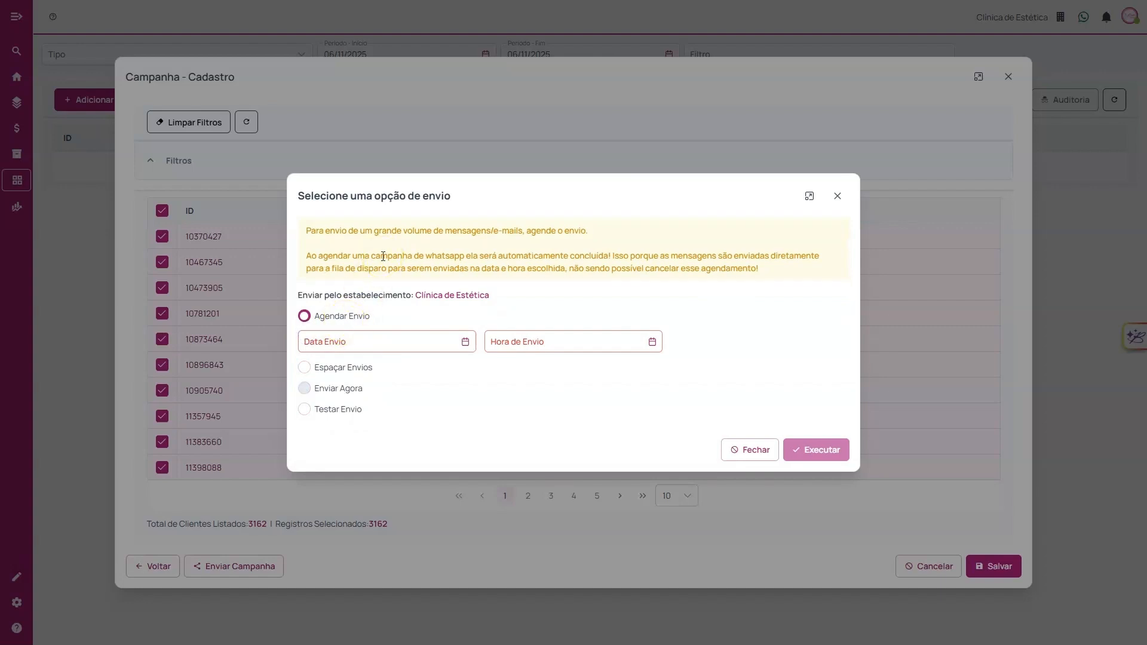
pyautogui.click(425, 338)
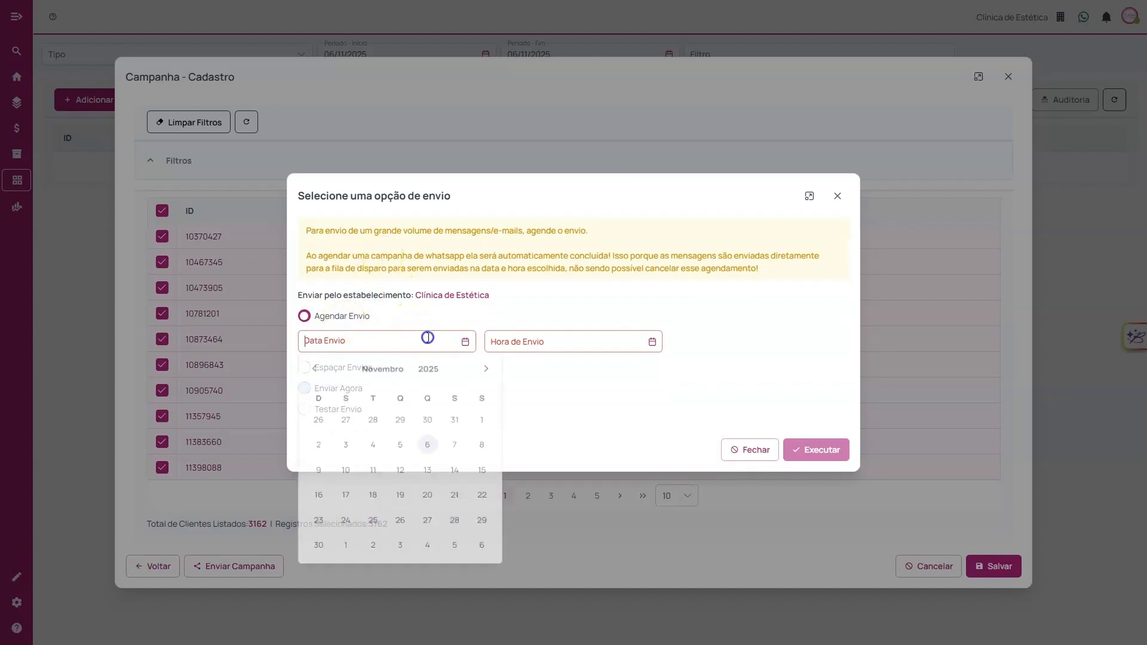
pyautogui.click(535, 328)
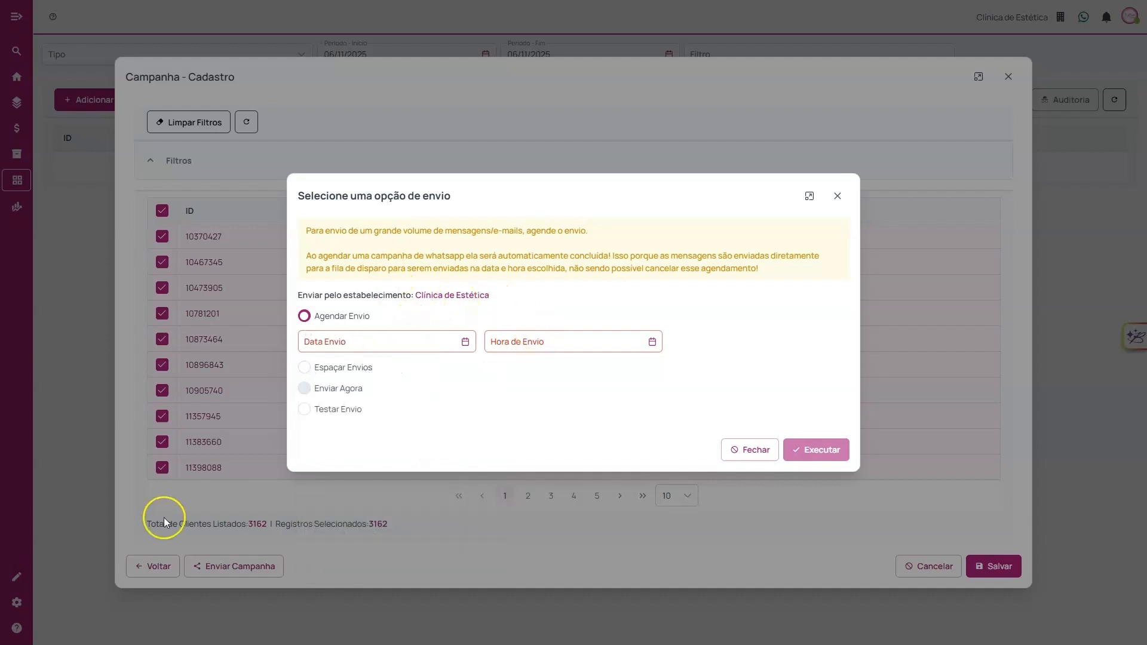
pyautogui.click(465, 341)
pyautogui.click(535, 330)
pyautogui.click(621, 314)
pyautogui.click(464, 343)
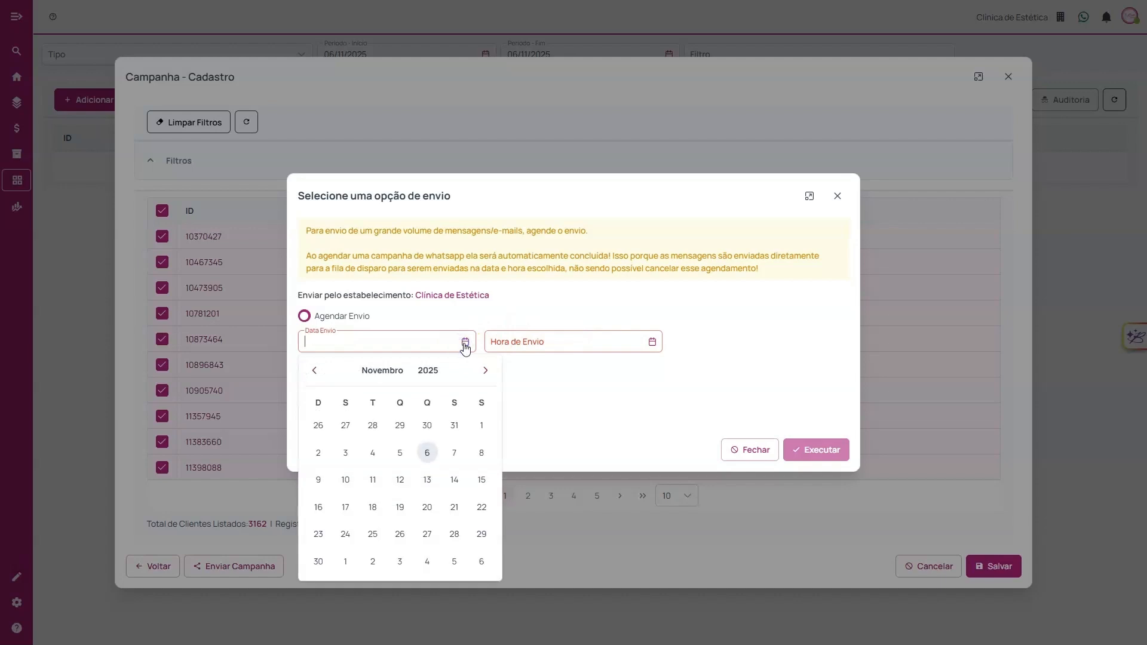
pyautogui.click(474, 320)
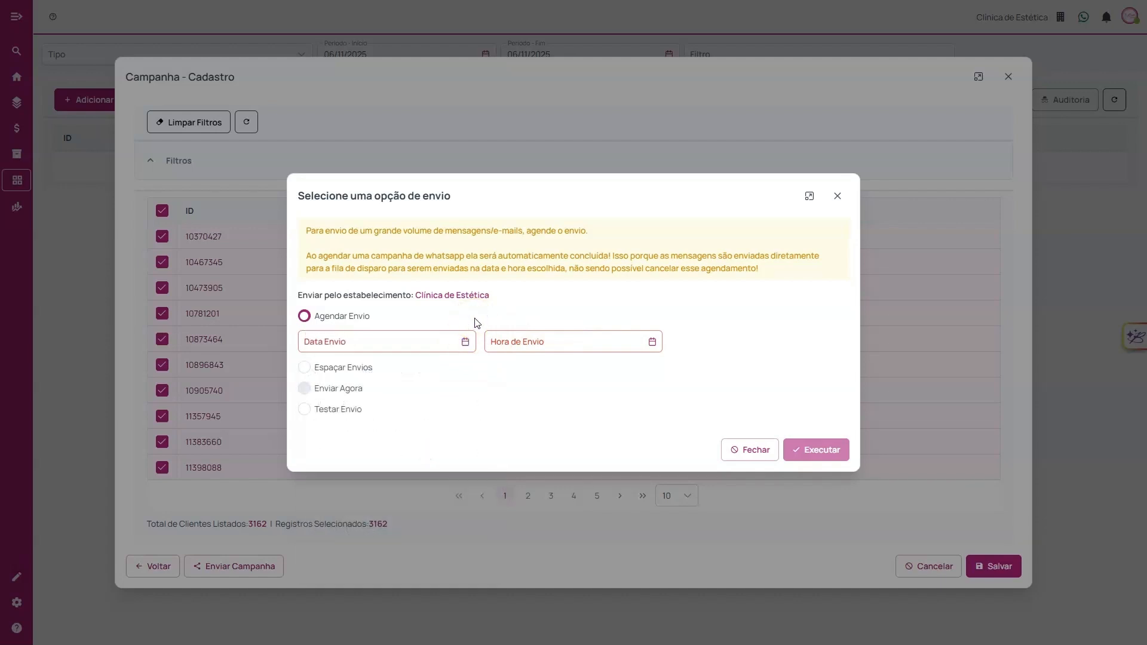
# Step: Try Espaçar Envios, review it alongside Enviar Agora, and switch back to Agendar Envio
pyautogui.click(301, 389)
pyautogui.click(333, 387)
pyautogui.click(304, 367)
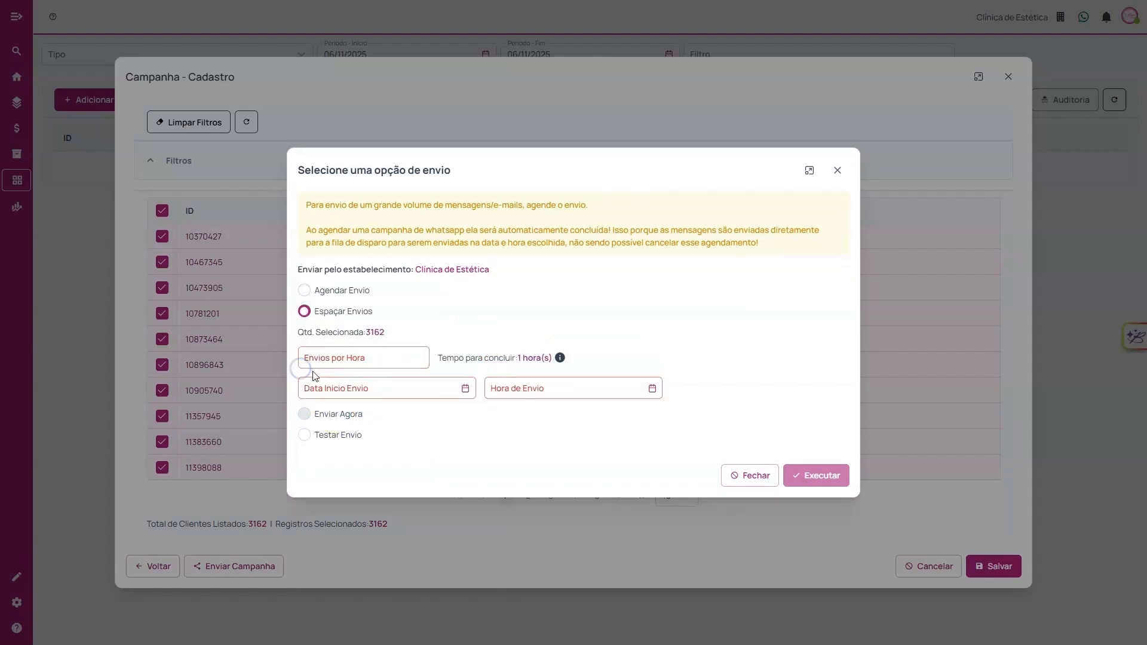
pyautogui.moveTo(325, 418); pyautogui.dragTo(376, 412)
pyautogui.click(376, 412)
pyautogui.click(393, 300)
pyautogui.click(367, 315)
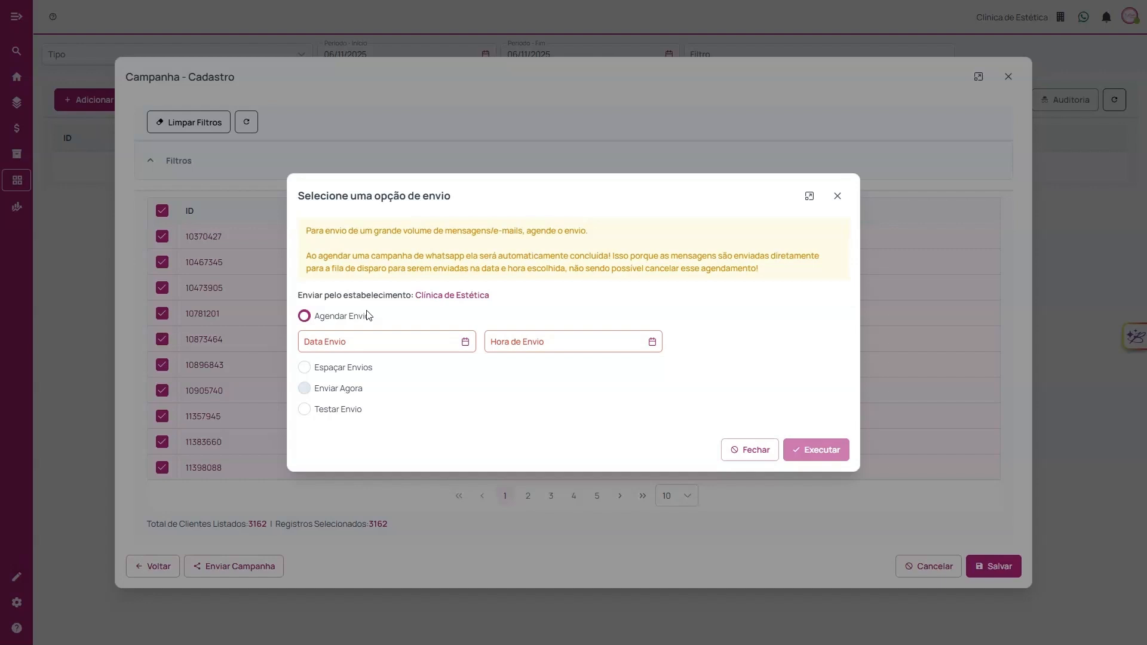
# Step: Choose Espaçar Envios, set Envios por Hora to 50, and check the estimated completion time
pyautogui.click(304, 366)
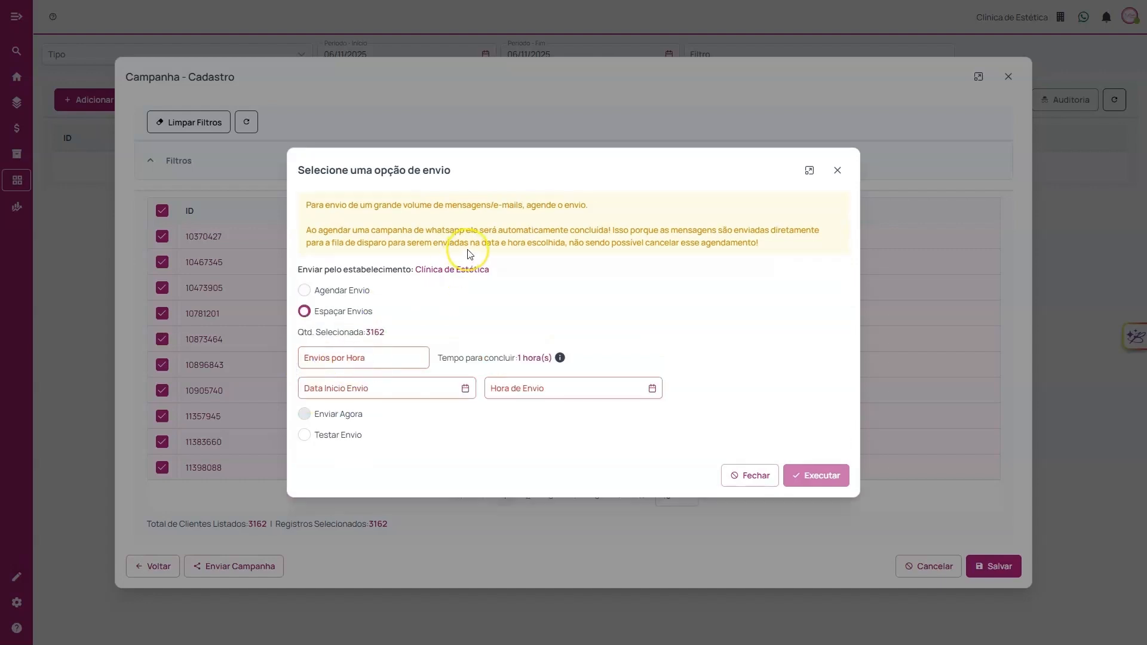
pyautogui.moveTo(295, 332); pyautogui.dragTo(409, 333)
pyautogui.click(361, 338)
pyautogui.click(409, 332)
pyautogui.click(386, 353)
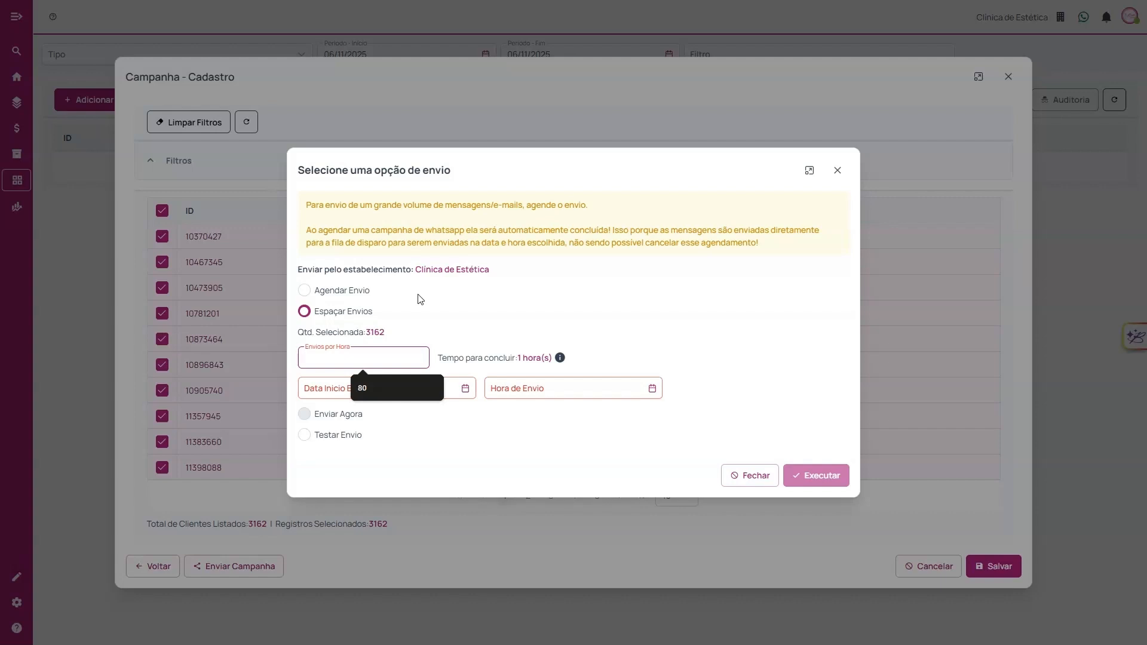
pyautogui.write('50')
pyautogui.click(421, 299)
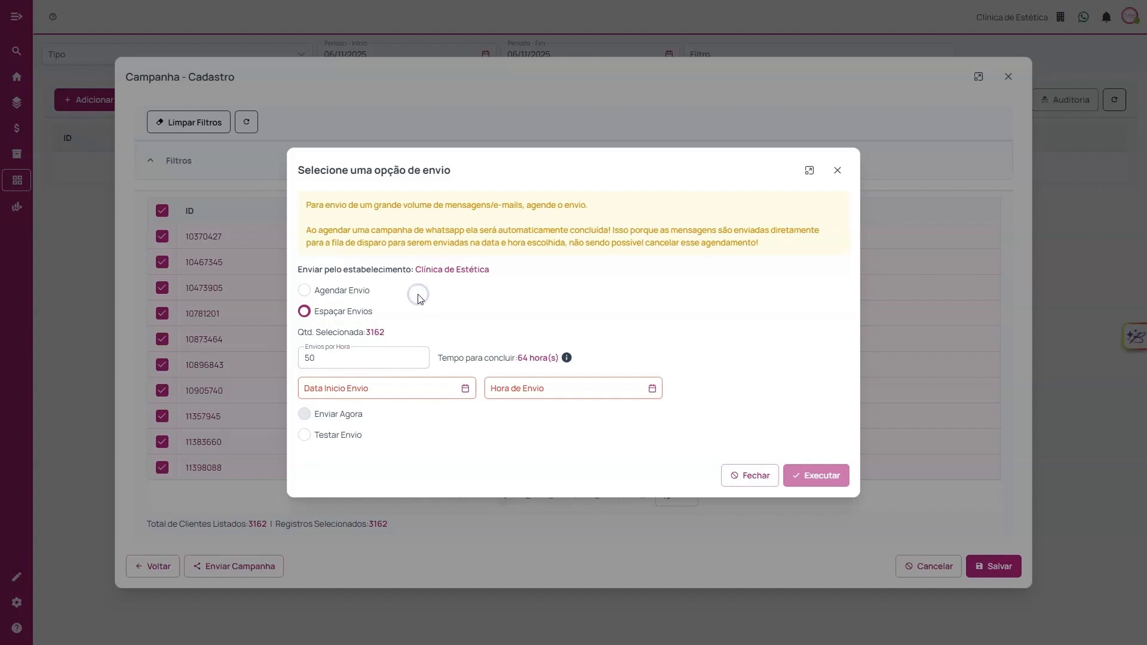
pyautogui.moveTo(442, 359); pyautogui.dragTo(531, 358)
pyautogui.click(530, 357)
# Step: Try 35 in Envios por Hora and check the resulting completion time
pyautogui.moveTo(366, 364); pyautogui.dragTo(259, 365)
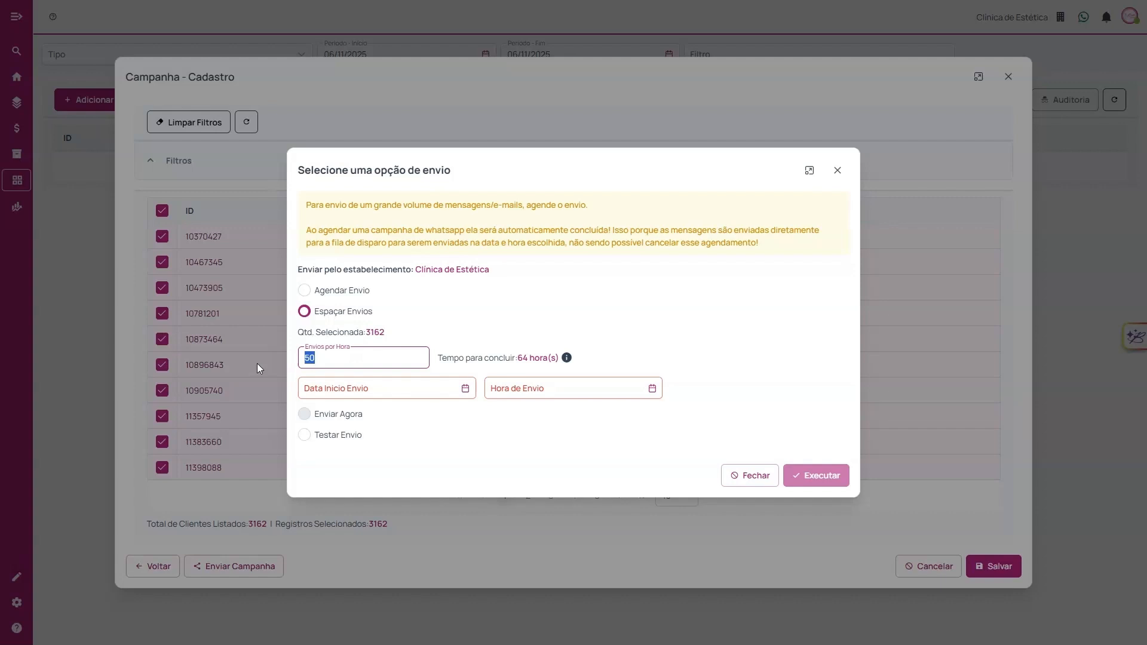
pyautogui.write('35')
pyautogui.click(491, 303)
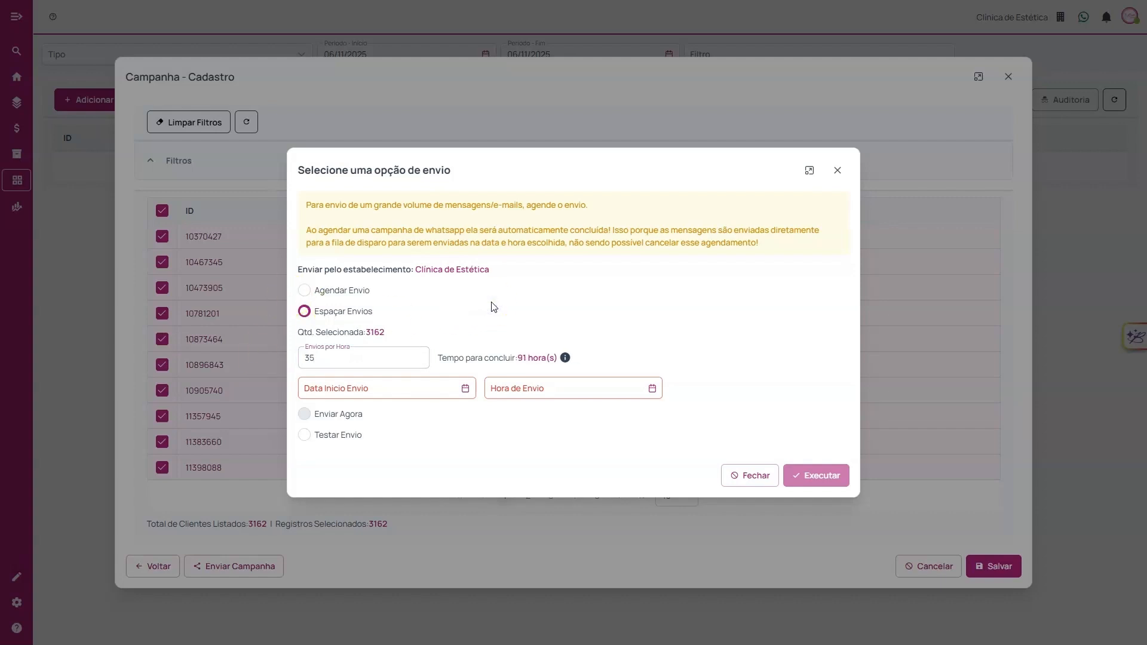
pyautogui.moveTo(463, 361); pyautogui.dragTo(526, 358)
pyautogui.click(533, 358)
# Step: Try 5 in Envios por Hora and compare the completion time with the selected client quantity
pyautogui.moveTo(350, 361); pyautogui.dragTo(285, 367)
pyautogui.write('5')
pyautogui.click(444, 303)
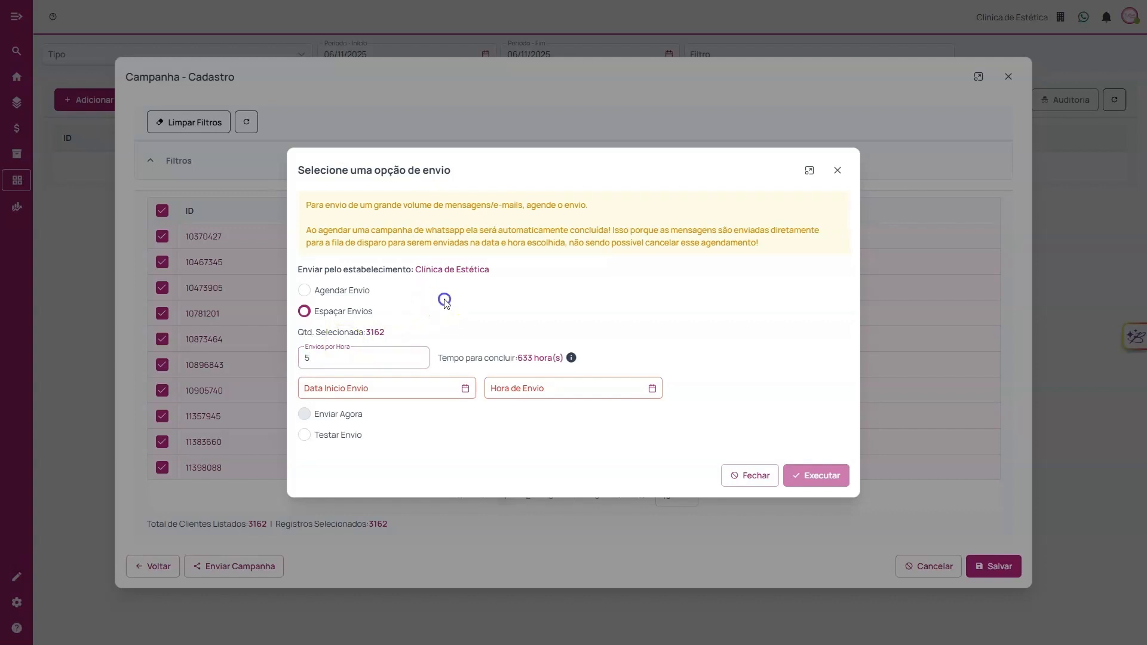
pyautogui.moveTo(365, 332); pyautogui.dragTo(398, 334)
pyautogui.click(397, 335)
pyautogui.click(384, 336)
pyautogui.click(330, 315)
# Step: Set Envios por Hora back to 50, check the completion time, and read its information note
pyautogui.click(323, 358)
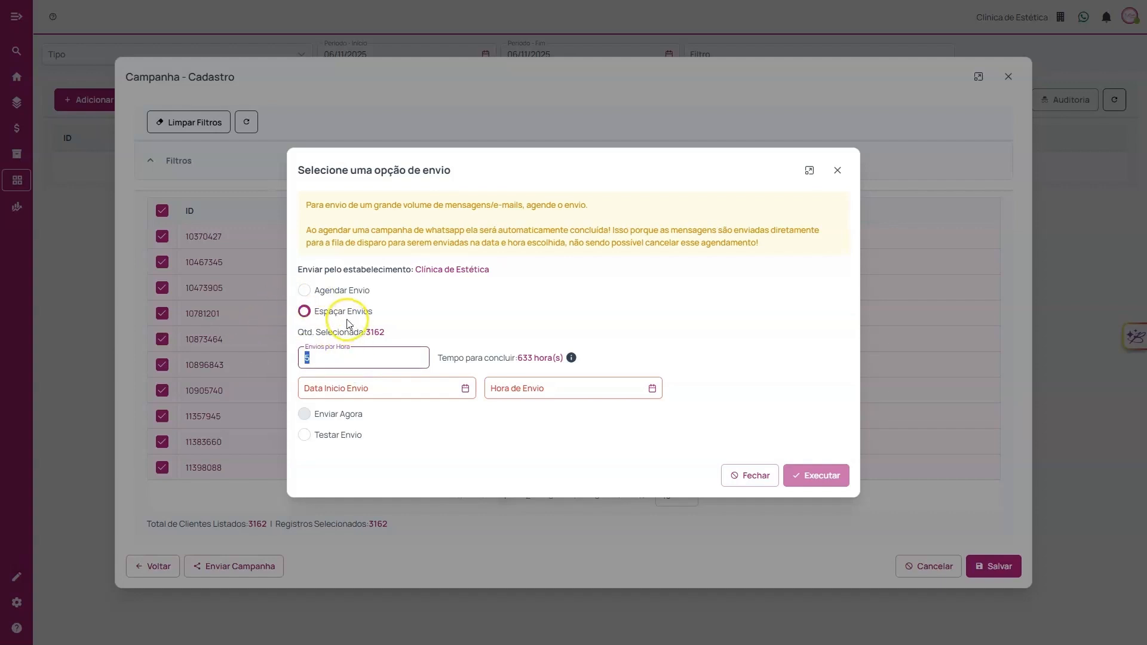
pyautogui.click(311, 357)
pyautogui.write('50')
pyautogui.click(403, 336)
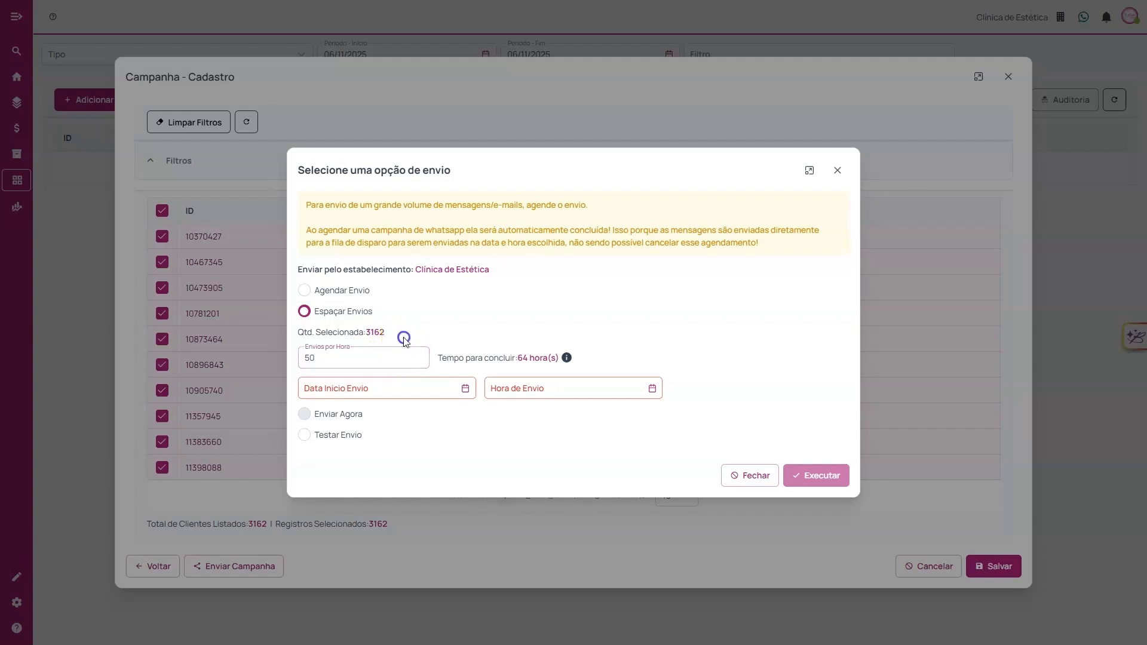
pyautogui.moveTo(502, 355); pyautogui.dragTo(557, 357)
pyautogui.click(550, 358)
pyautogui.click(529, 329)
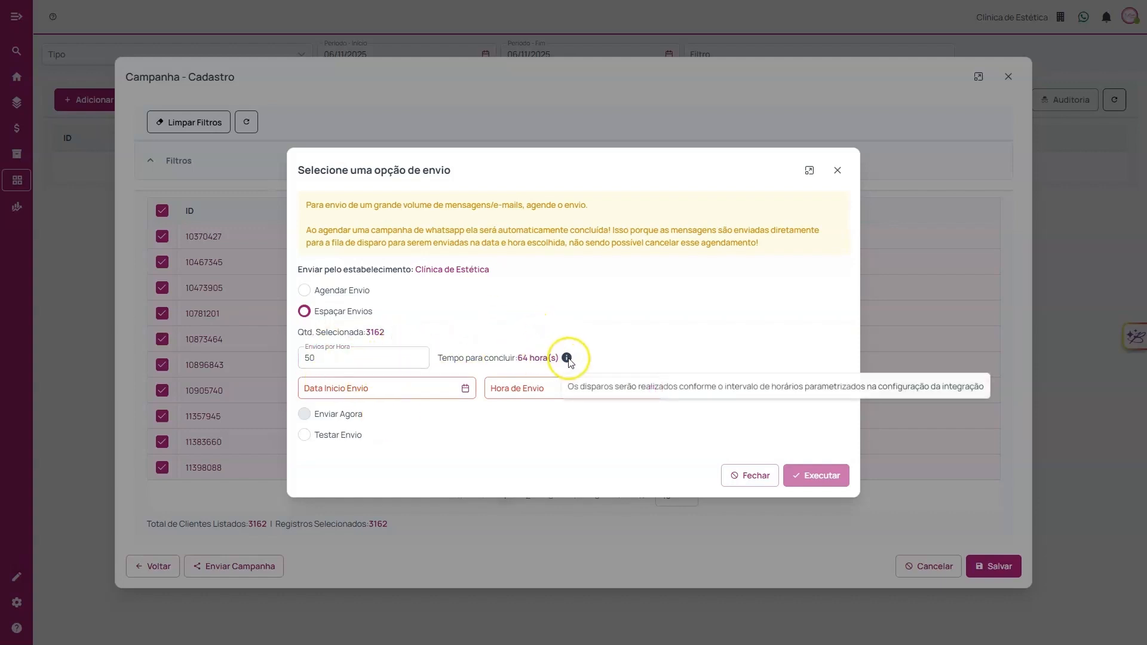
# Step: Review the Data Início Envio calendar and the Hora de Envio picker without choosing values
pyautogui.click(391, 384)
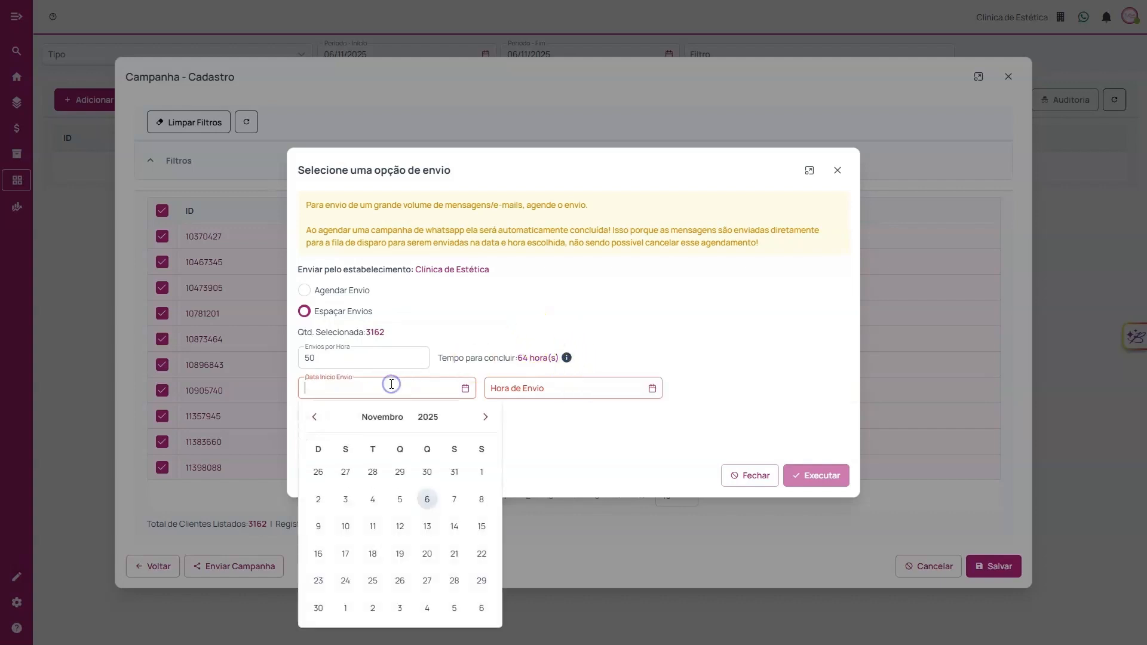
pyautogui.click(442, 372)
pyautogui.click(465, 388)
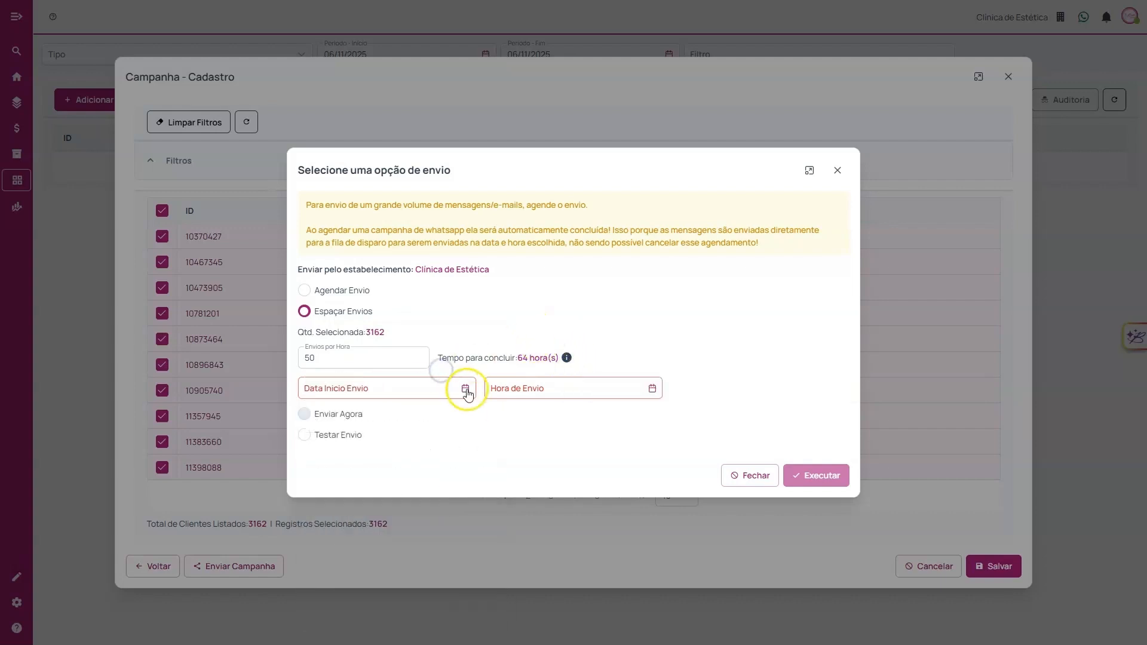
pyautogui.click(509, 428)
pyautogui.click(554, 397)
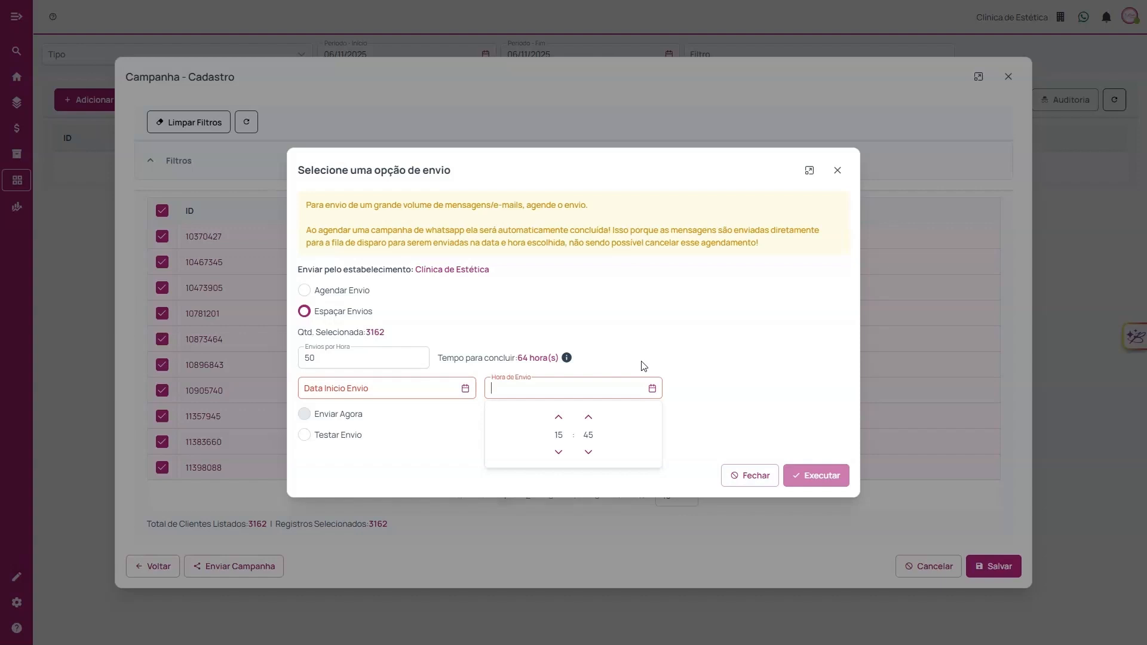
# Step: Try Testar Envio and review its test phone field, return to Espaçar Envios, and close the sending options without executing
pyautogui.click(306, 436)
pyautogui.click(468, 415)
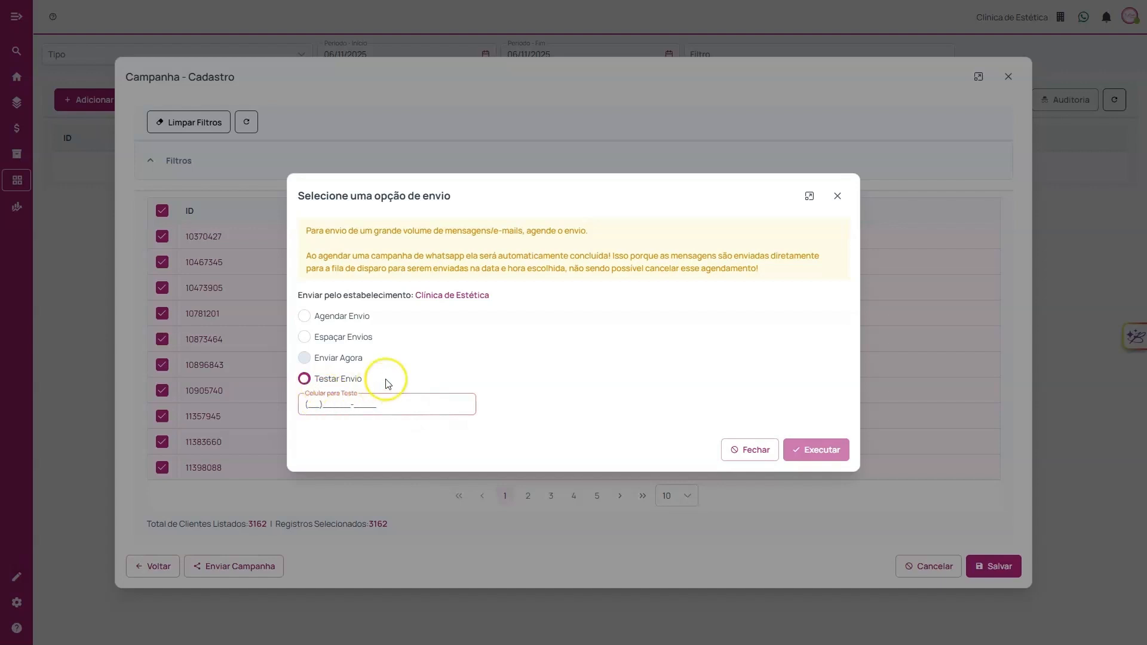
pyautogui.click(308, 405)
pyautogui.click(418, 368)
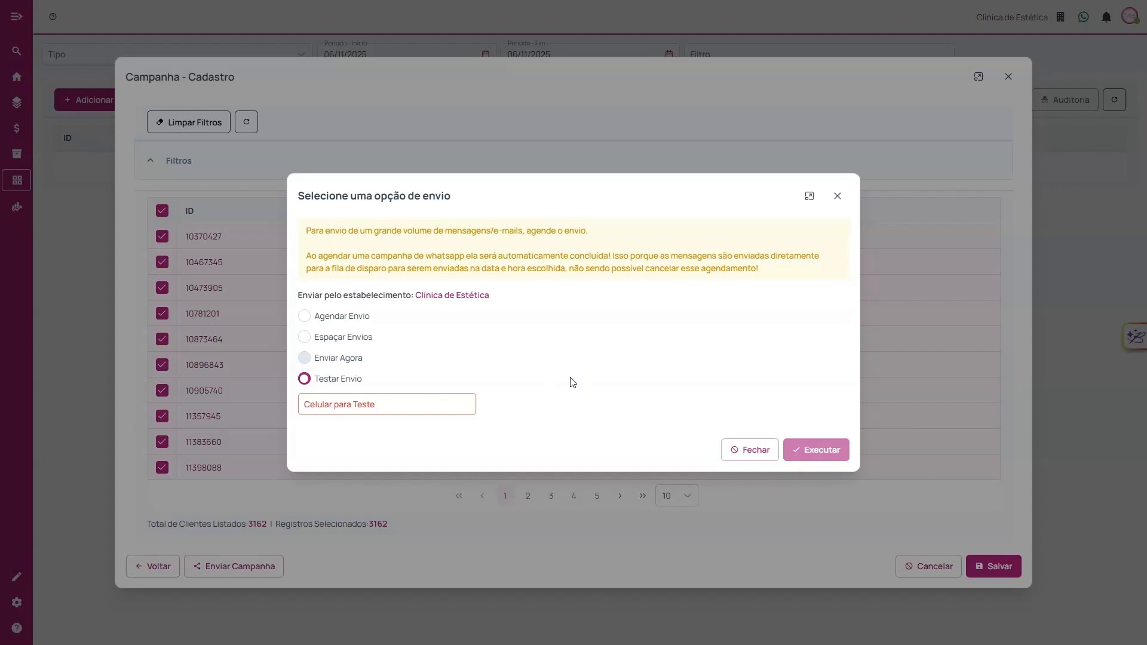
pyautogui.click(305, 338)
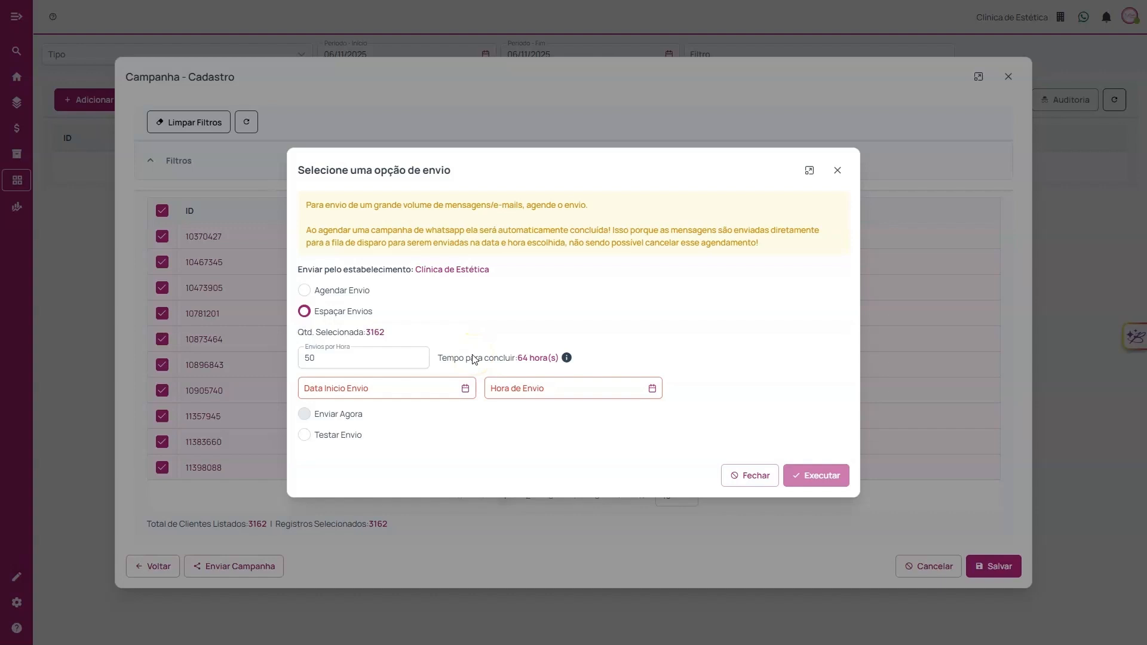
pyautogui.click(837, 172)
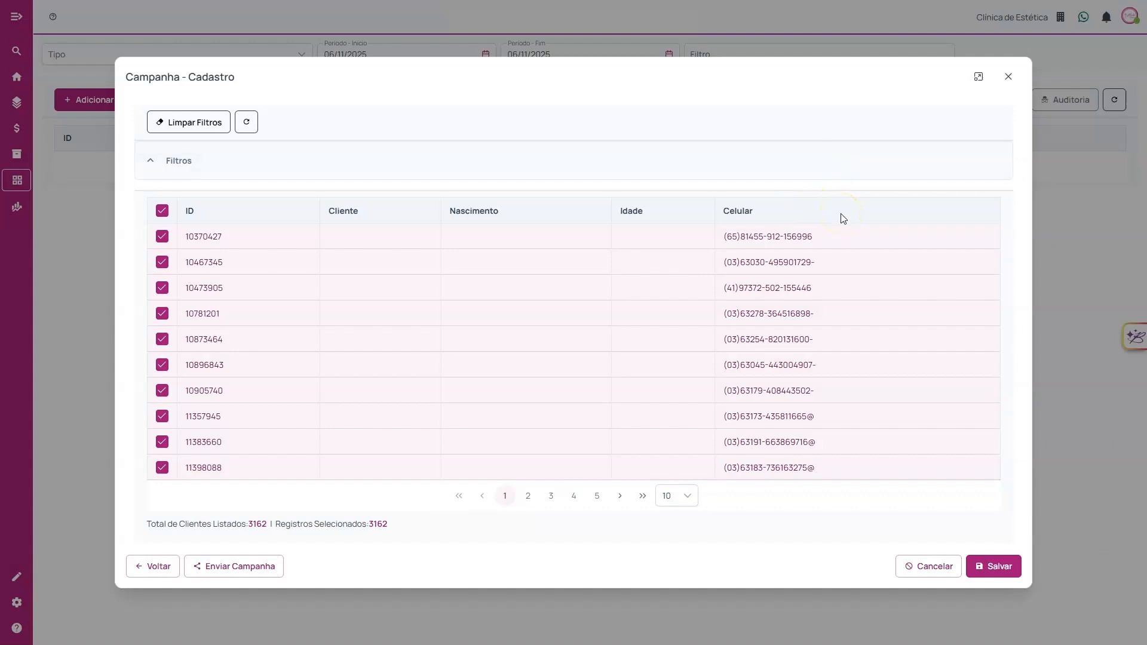
# Step: Go back through the campaign's earlier registration stages, review them, and return to the client list
pyautogui.click(158, 568)
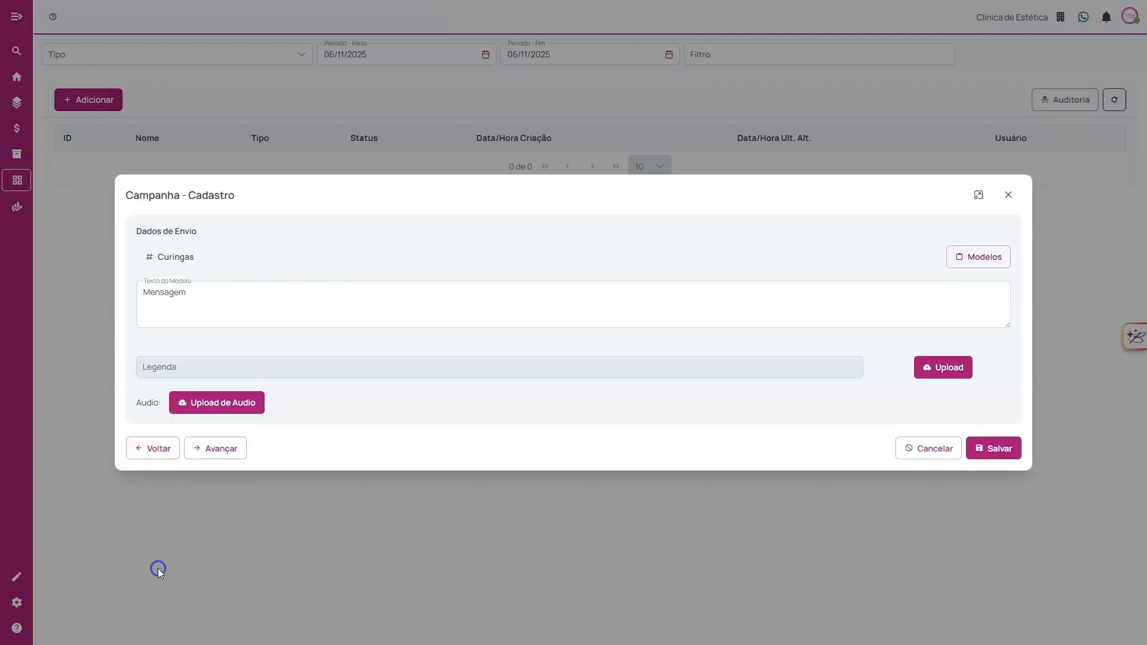
pyautogui.click(156, 449)
pyautogui.click(162, 400)
pyautogui.click(216, 448)
pyautogui.click(422, 496)
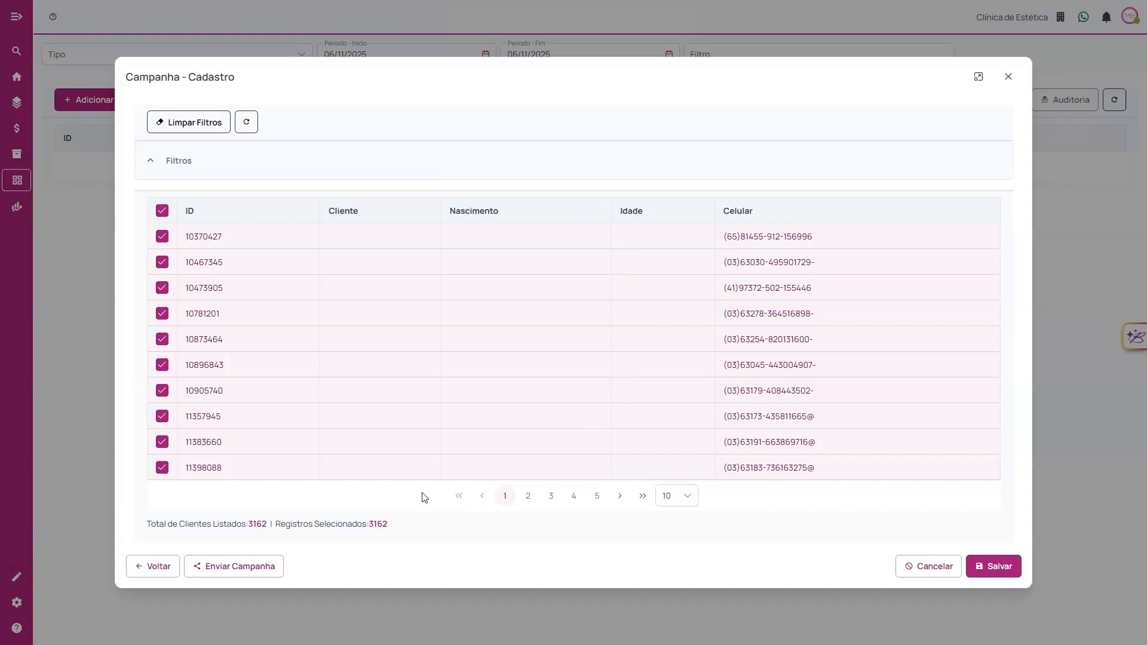
pyautogui.click(444, 487)
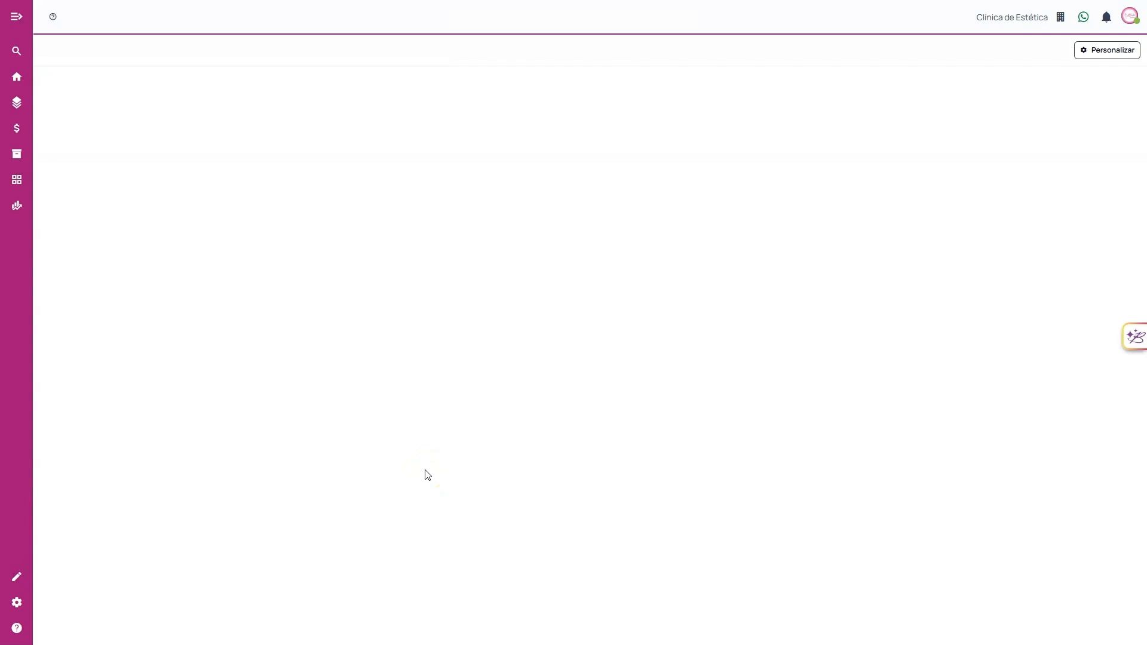
# Step: Go to the Integrações settings and open the BelleMessage (Integração para WhatsApp) configuration
pyautogui.click(16, 18)
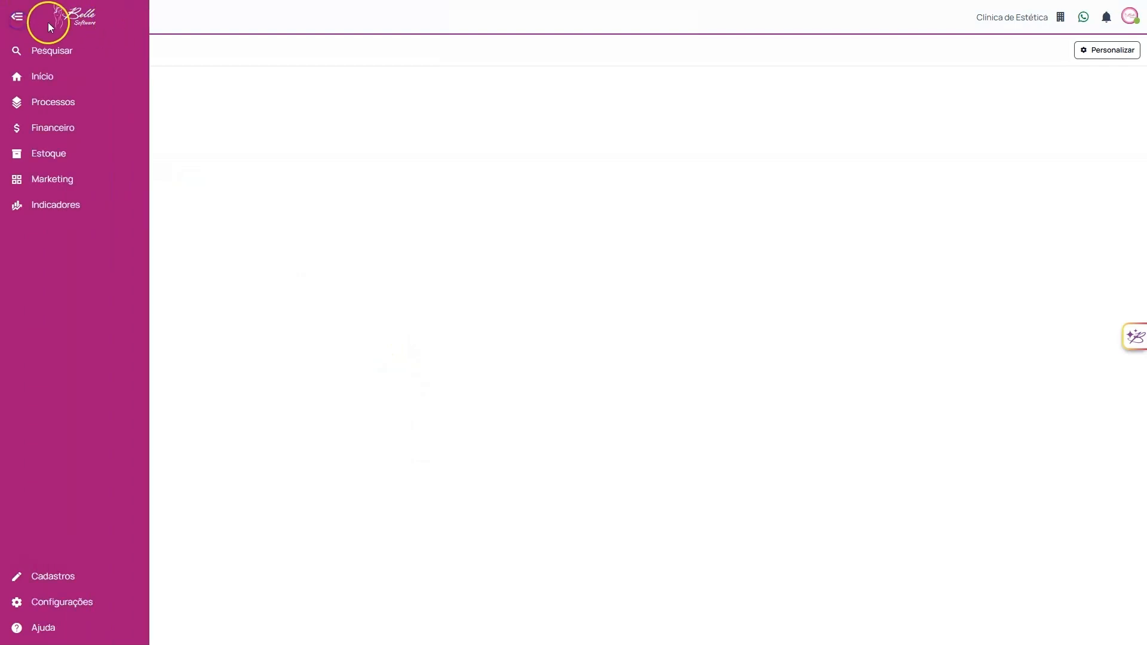
pyautogui.click(104, 611)
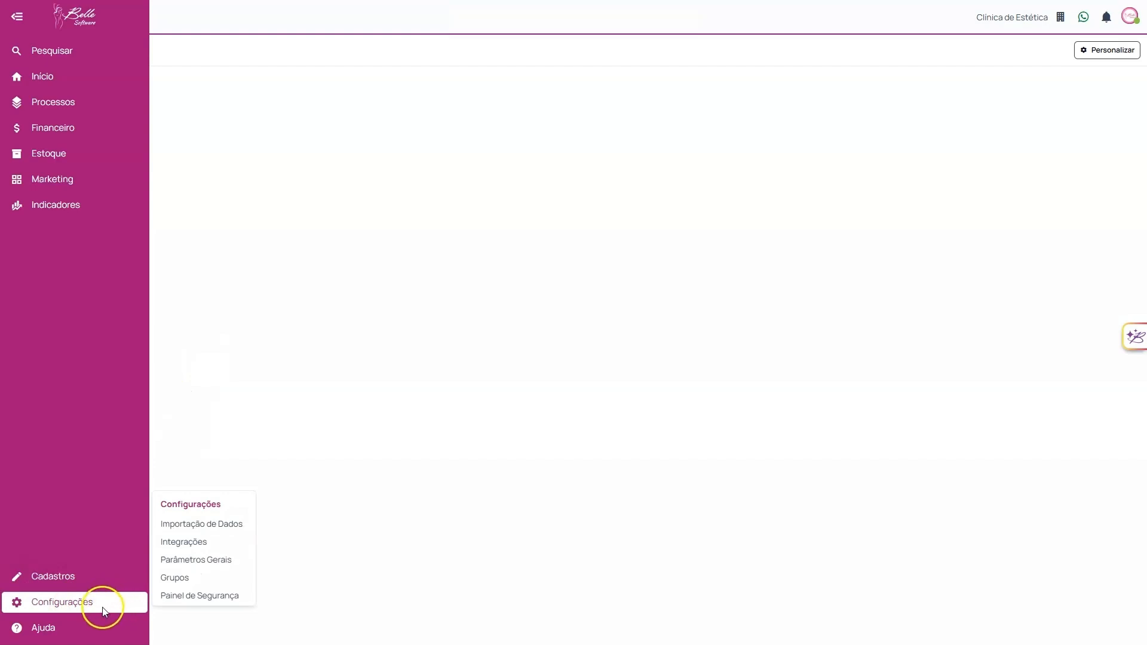
pyautogui.click(193, 543)
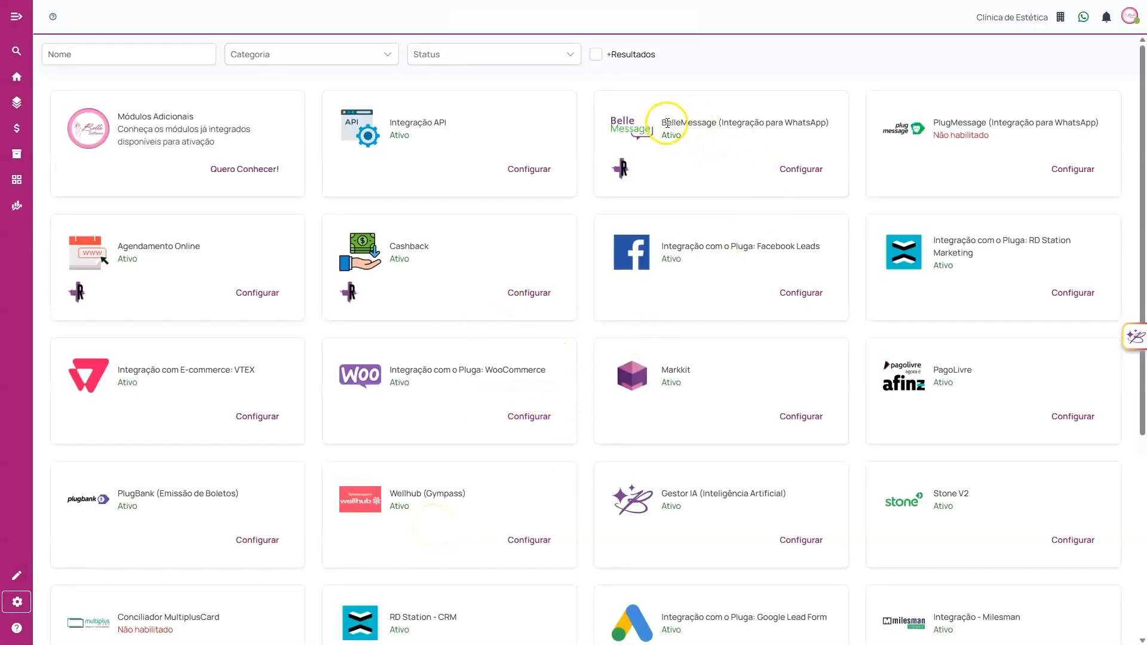
pyautogui.moveTo(665, 122); pyautogui.dragTo(799, 121)
pyautogui.click(830, 122)
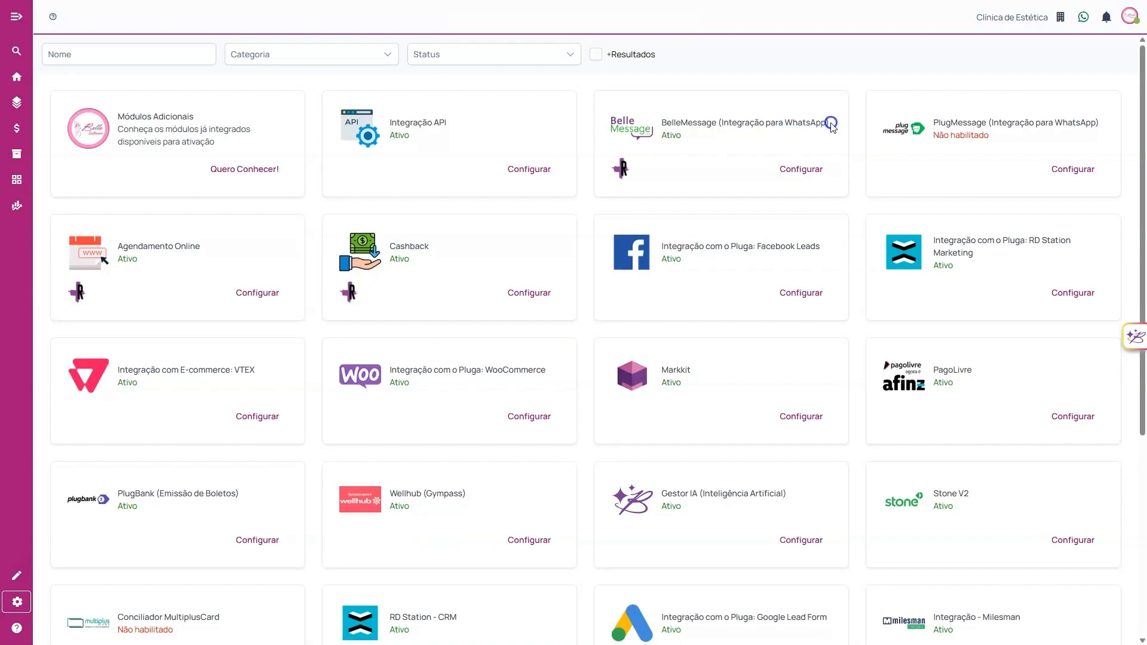
pyautogui.click(811, 174)
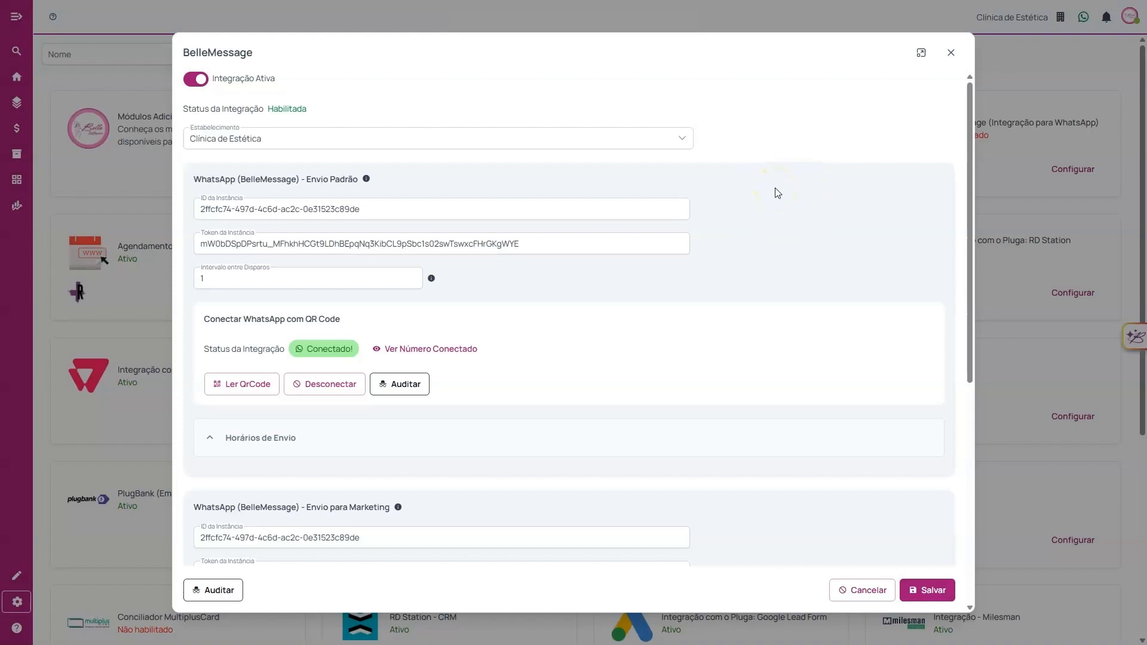
# Step: Look over the whole BelleMessage configuration, trying its enlarged window view and restoring the size
pyautogui.scroll(-6, 619, 303)
pyautogui.scroll(5, 620, 315)
pyautogui.scroll(-5, 618, 313)
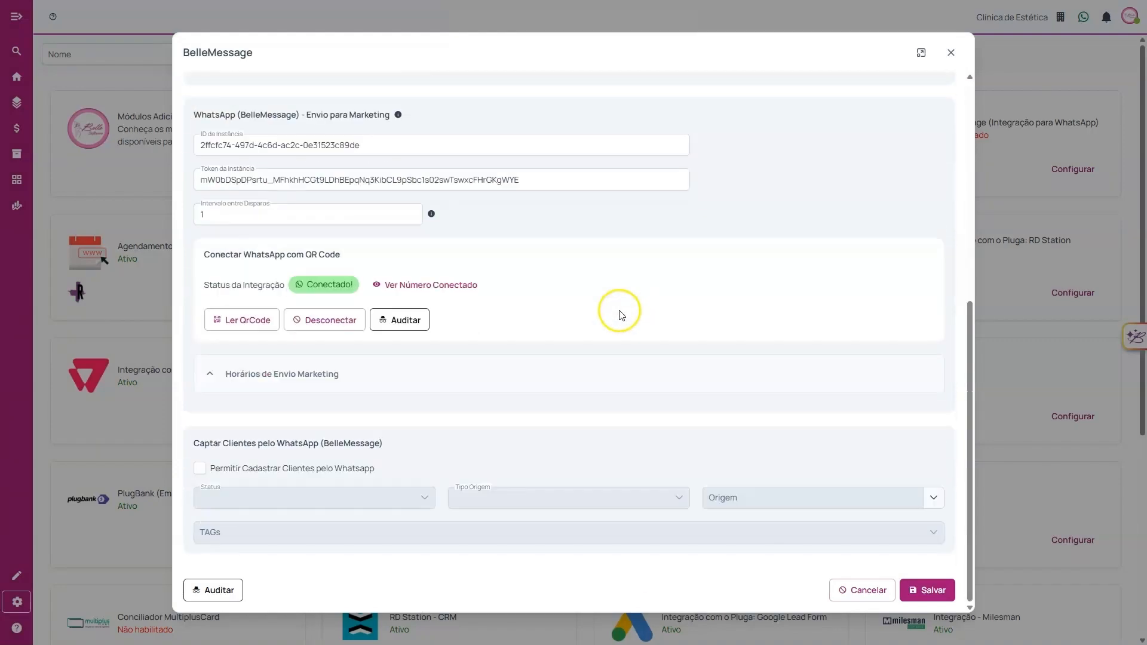
pyautogui.scroll(6, 618, 313)
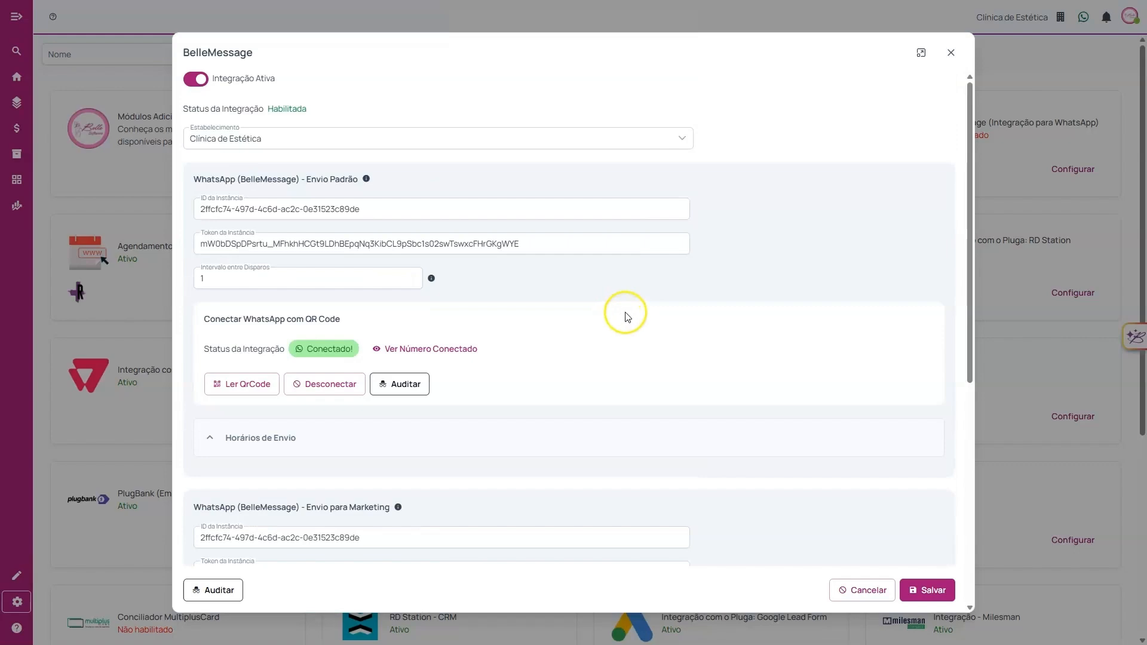
pyautogui.click(920, 54)
pyautogui.click(1093, 20)
# Step: Check the Integração Ativa switch and integration status, and review the Estabelecimento options, keeping Clínica de Estética
pyautogui.moveTo(220, 79); pyautogui.dragTo(291, 87)
pyautogui.click(290, 88)
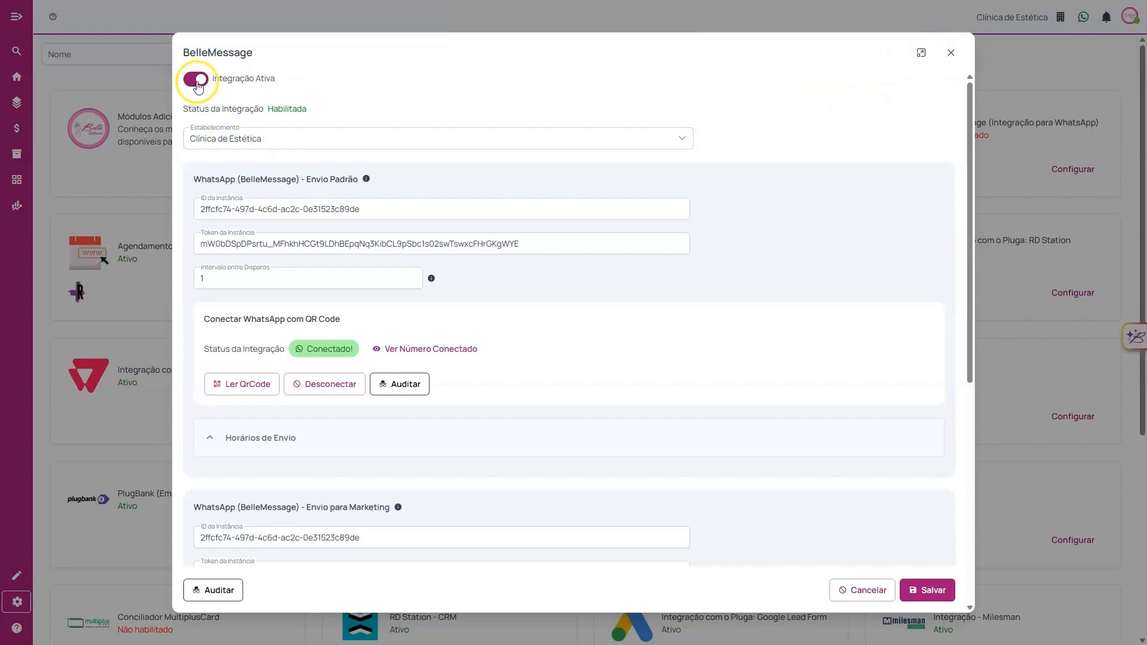
pyautogui.moveTo(197, 108); pyautogui.dragTo(323, 106)
pyautogui.click(330, 90)
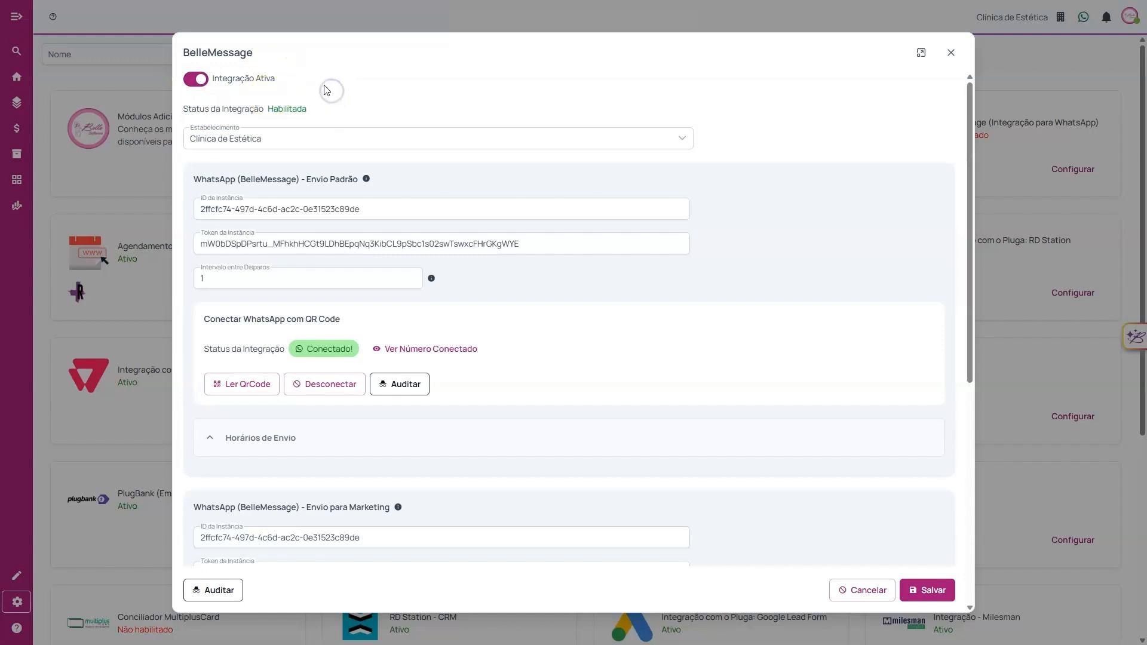
pyautogui.click(334, 142)
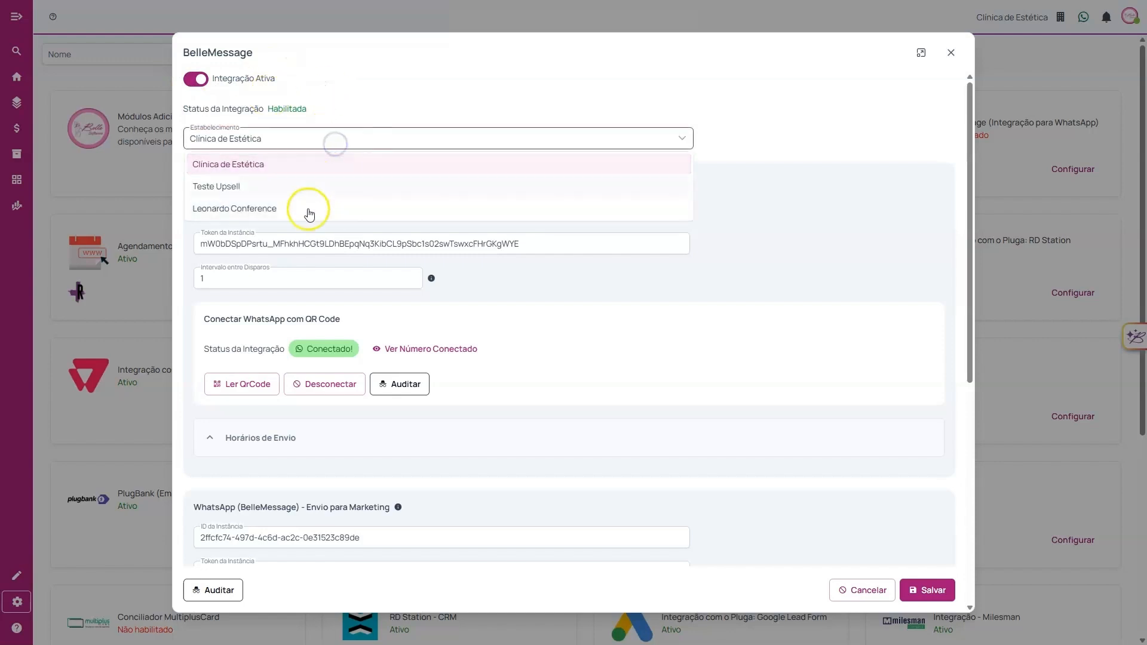
pyautogui.click(315, 142)
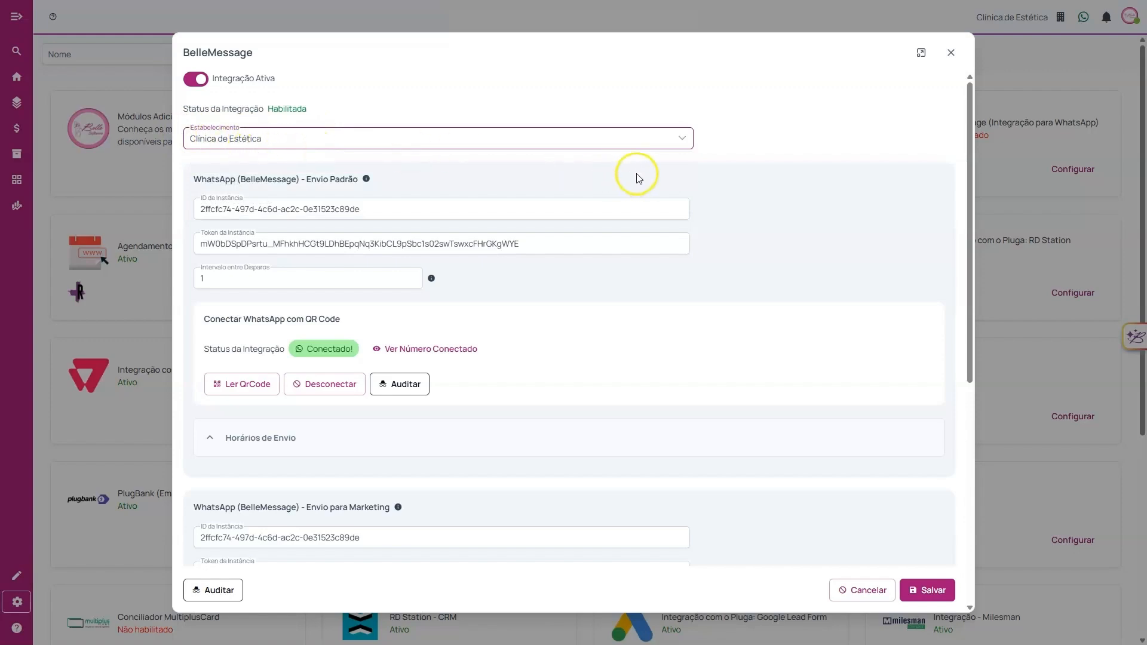
# Step: Compare the Envio Padrão and Envio para Marketing sections, and read the information note on Envio Padrão
pyautogui.scroll(-4, 573, 172)
pyautogui.scroll(4, 574, 173)
pyautogui.moveTo(200, 188); pyautogui.dragTo(371, 222)
pyautogui.click(330, 186)
pyautogui.scroll(-5, 328, 198)
pyautogui.click(389, 213)
pyautogui.scroll(5, 474, 277)
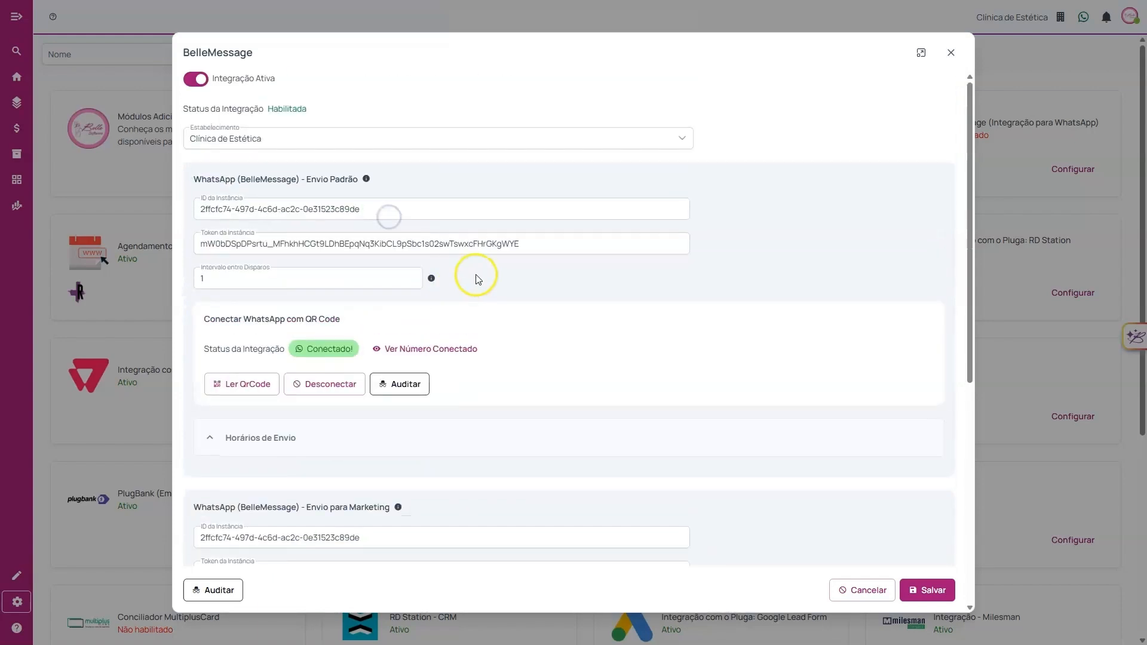
pyautogui.doubleClick(326, 183)
pyautogui.click(367, 180)
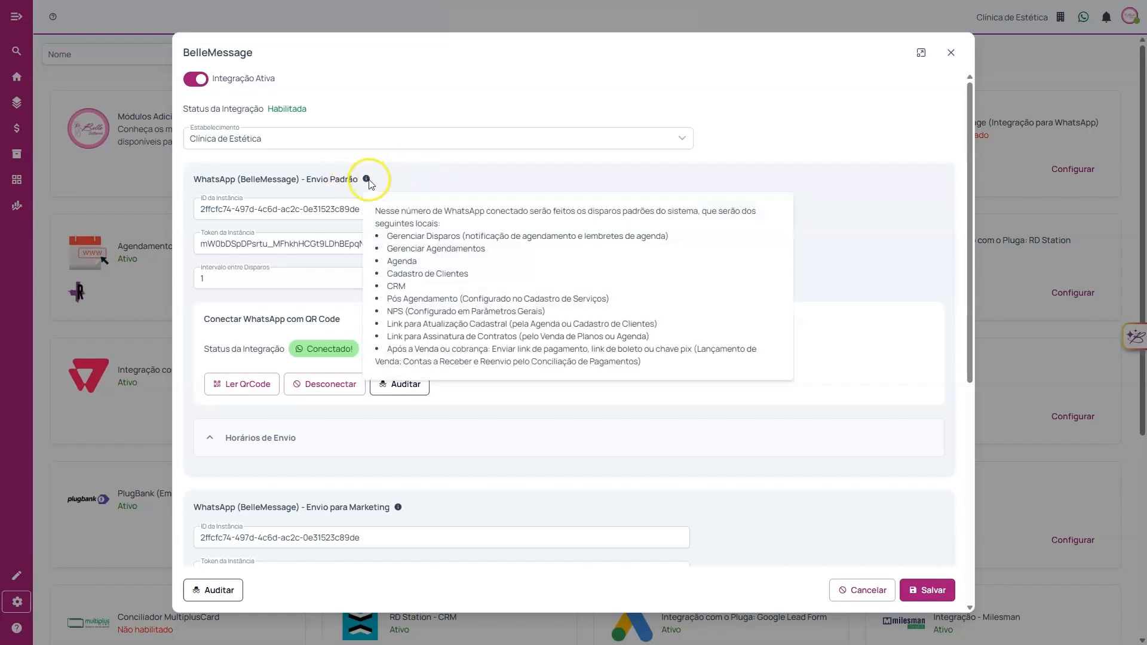
# Step: Expand Horários de Envio under Envio Padrão and review its days and hours, trying the Domingo and Sábado checkboxes but leaving both disabled
pyautogui.scroll(-3, 397, 176)
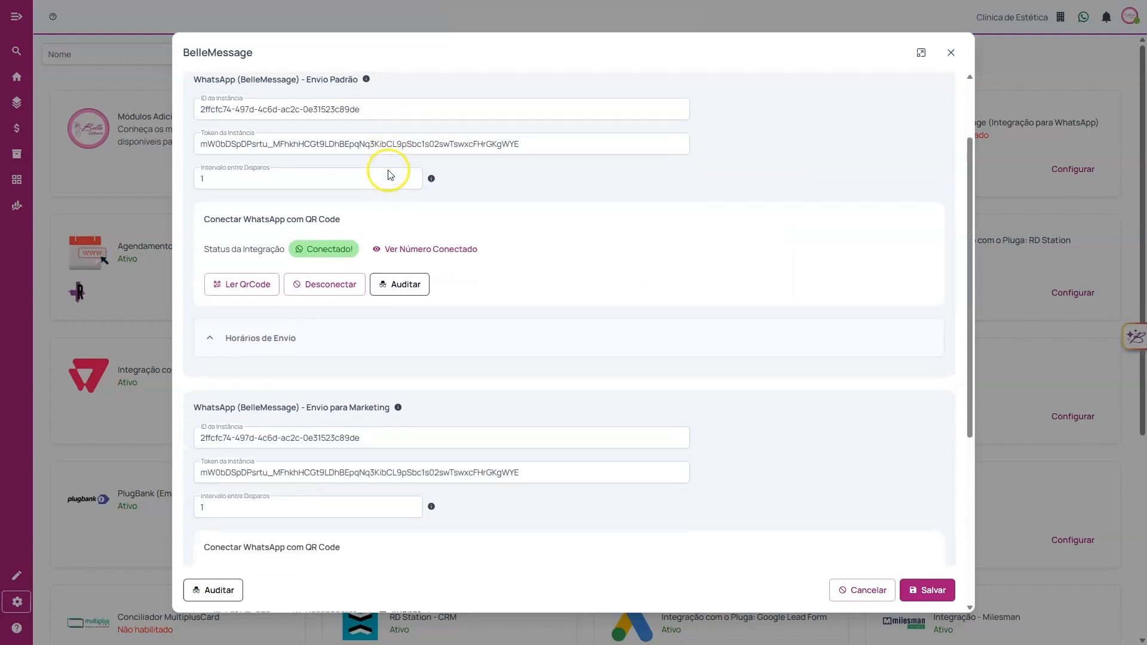
pyautogui.click(307, 239)
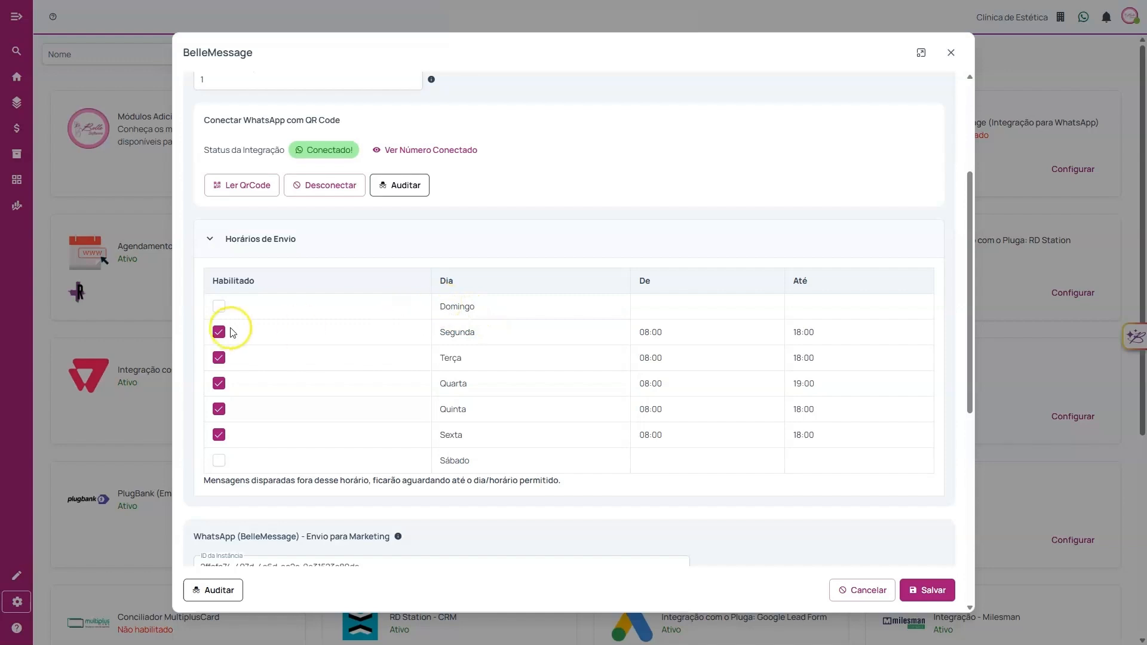
pyautogui.click(219, 306)
pyautogui.click(219, 460)
pyautogui.click(222, 306)
pyautogui.click(221, 306)
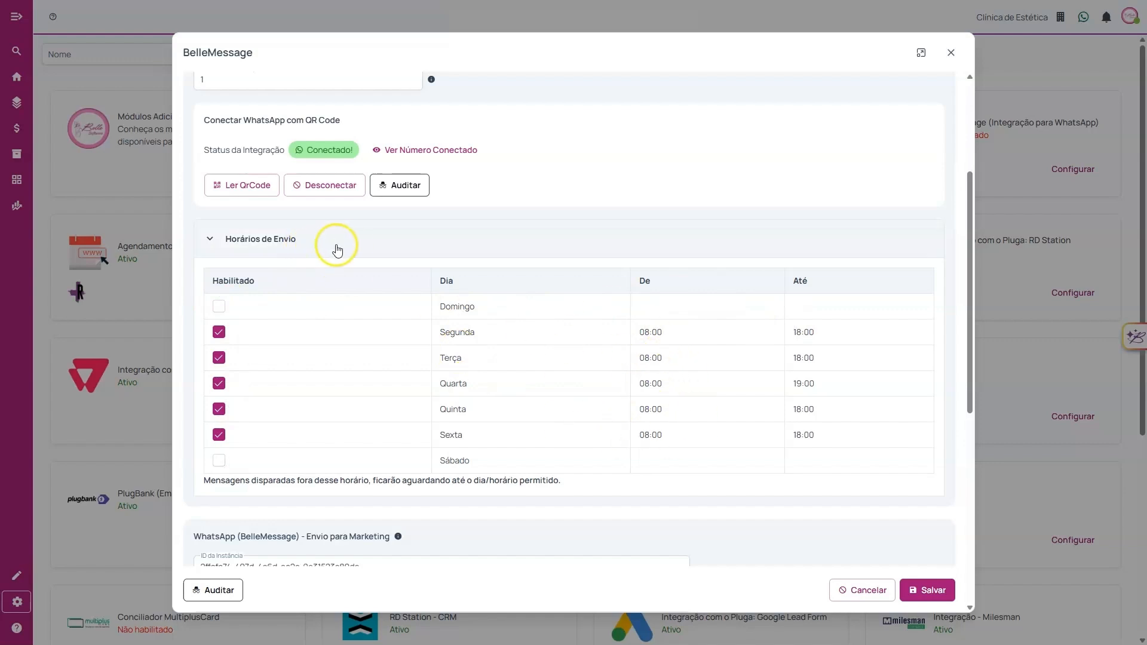
# Step: Collapse Horários de Envio under Envio Padrão and check the Intervalo entre Disparos field under Envio para Marketing
pyautogui.scroll(2, 351, 259)
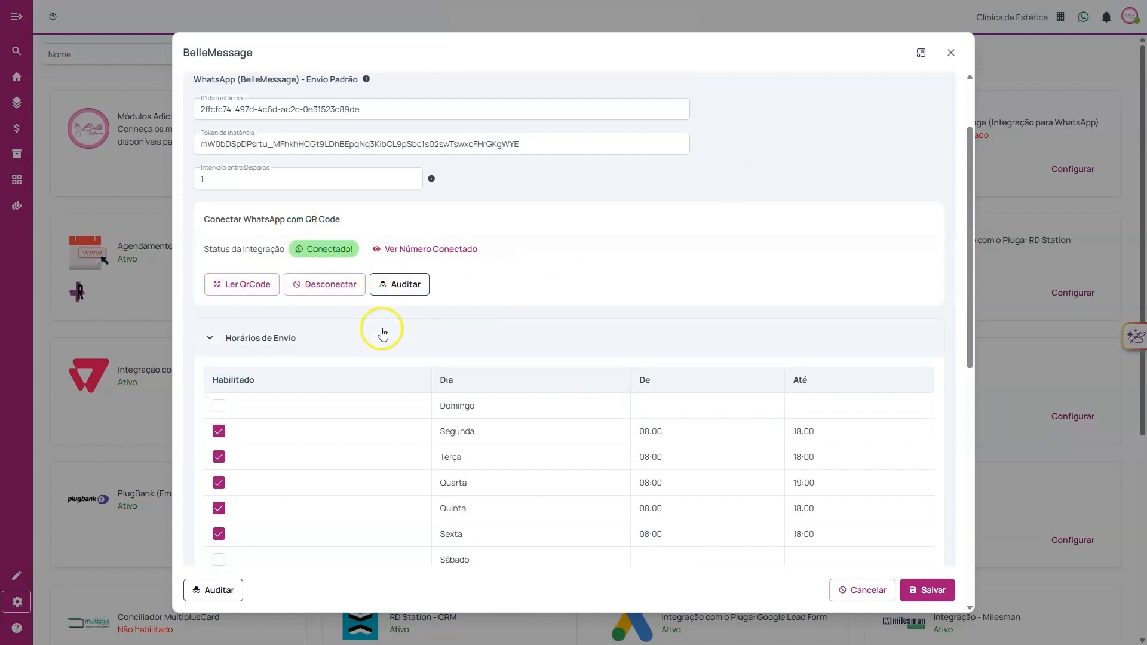
pyautogui.click(281, 335)
pyautogui.scroll(-3, 450, 337)
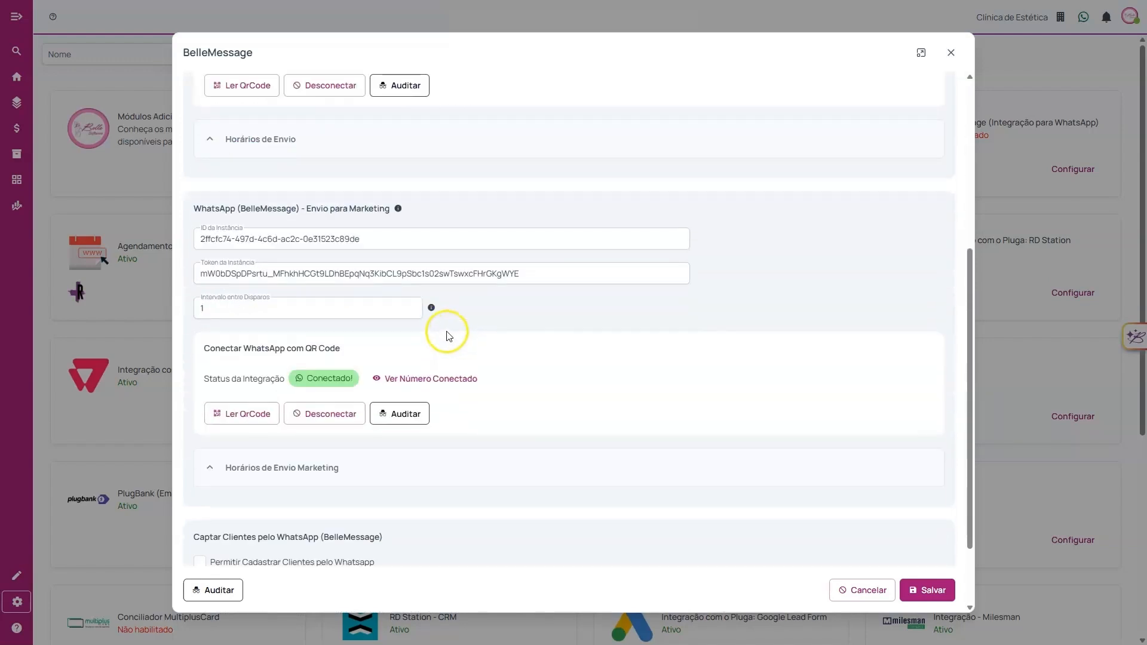
pyautogui.scroll(-2, 210, 215)
pyautogui.doubleClick(224, 210)
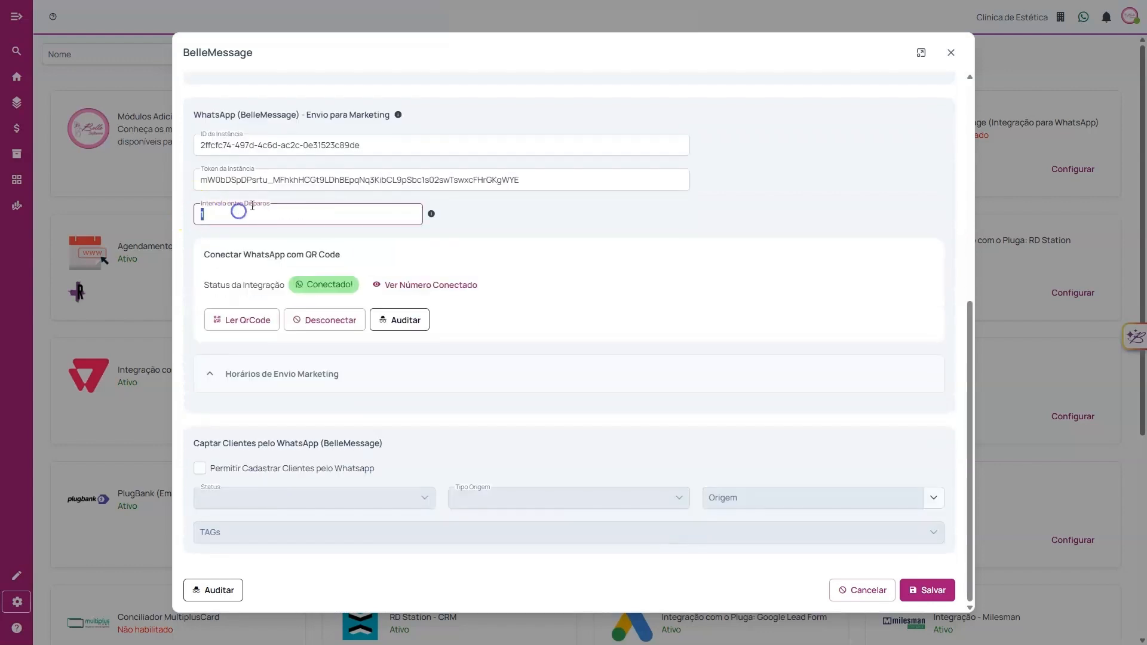
# Step: Read the information note on the Envio para Marketing section
pyautogui.scroll(2, 281, 183)
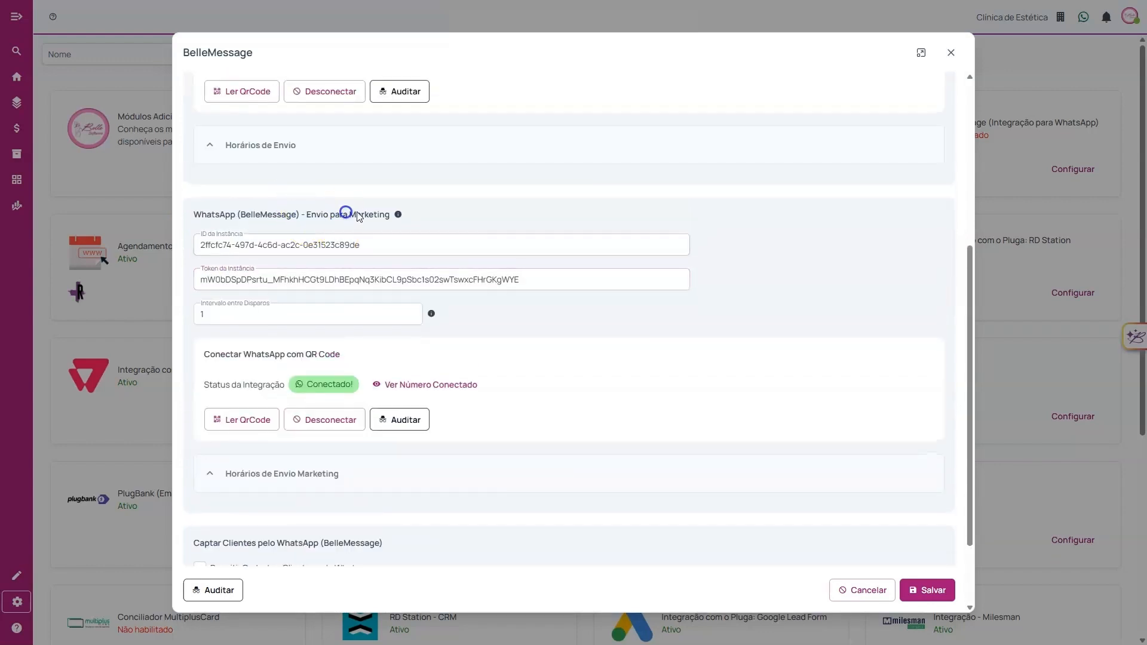
pyautogui.click(398, 215)
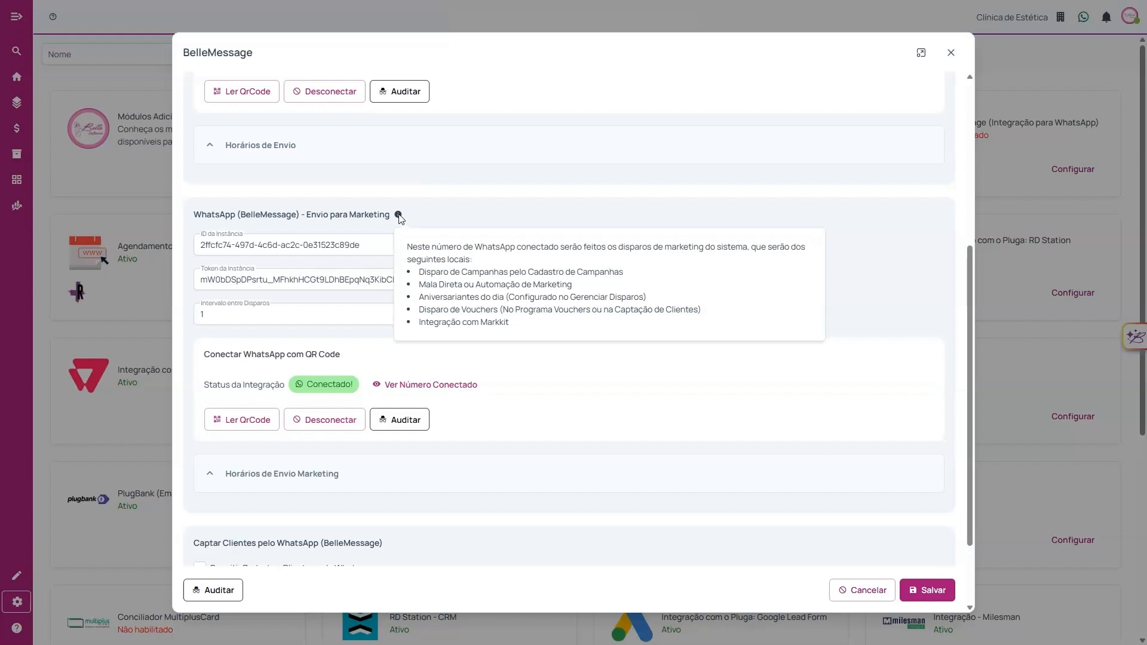
pyautogui.click(398, 215)
pyautogui.moveTo(307, 215); pyautogui.dragTo(383, 219)
pyautogui.click(381, 215)
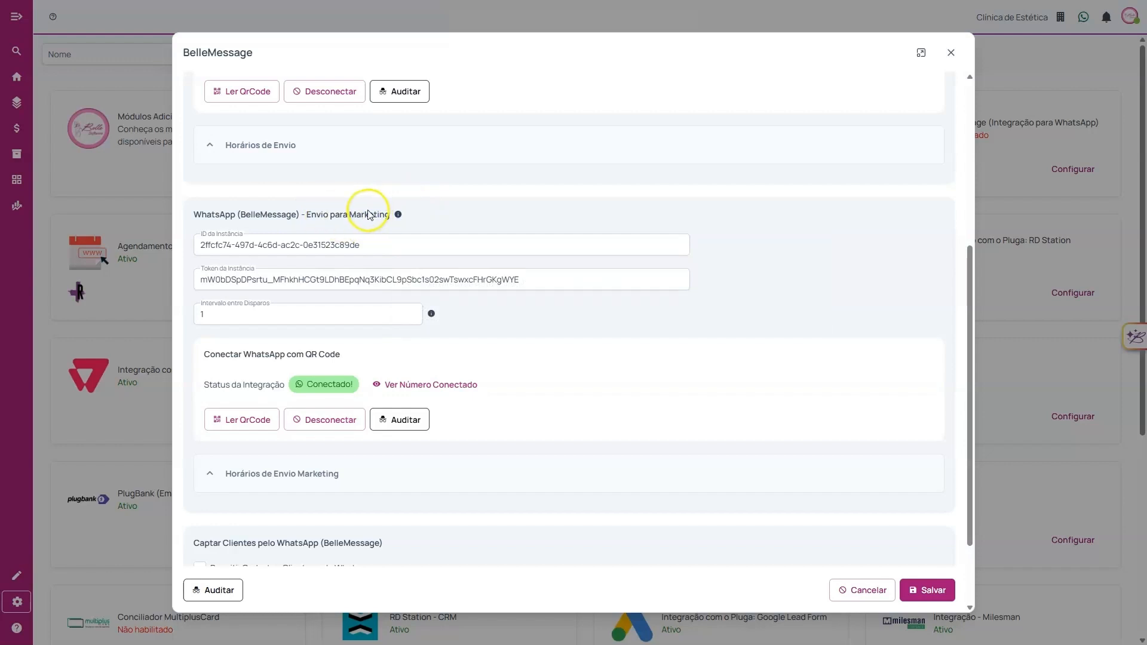
# Step: Expand Horários de Envio Marketing, review its enabled days and hours, and collapse it again
pyautogui.scroll(-2, 365, 213)
pyautogui.click(279, 370)
pyautogui.scroll(-4, 337, 296)
pyautogui.scroll(2, 323, 310)
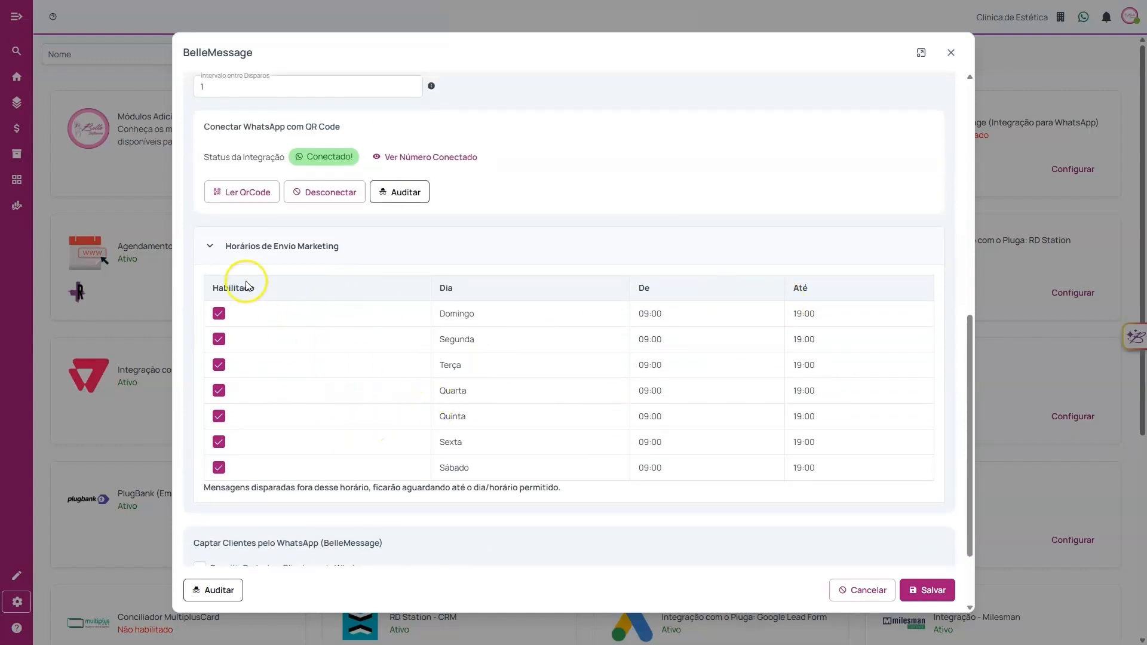
pyautogui.click(257, 250)
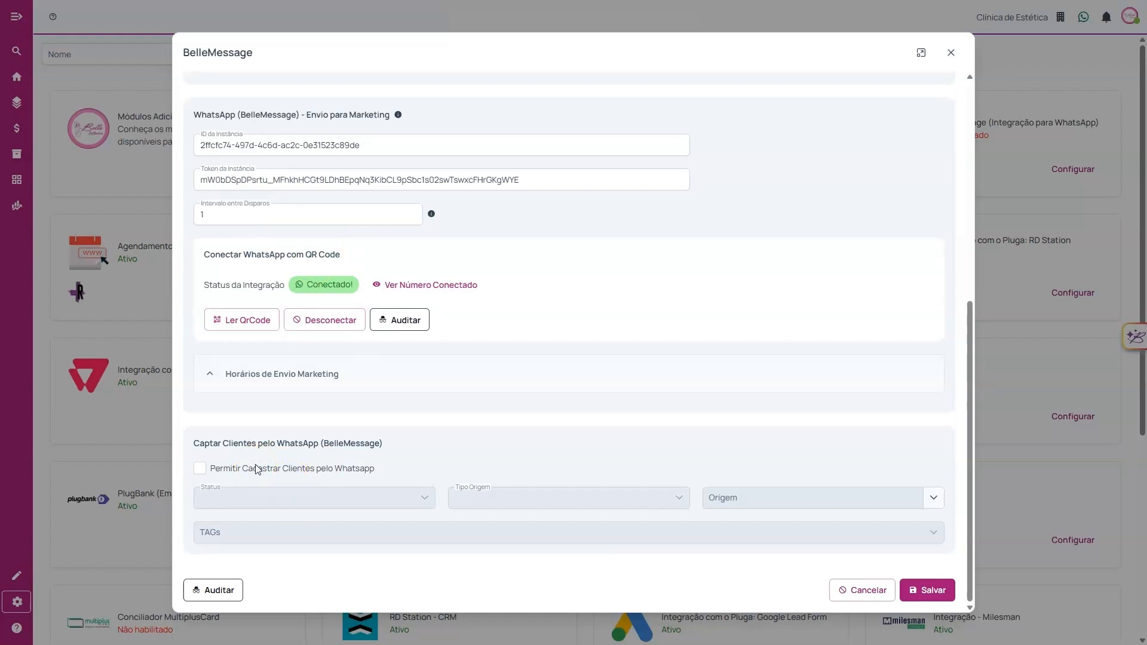
# Step: Enable Permitir Cadastrar Clientes pelo Whatsapp and review the available Status options
pyautogui.click(201, 468)
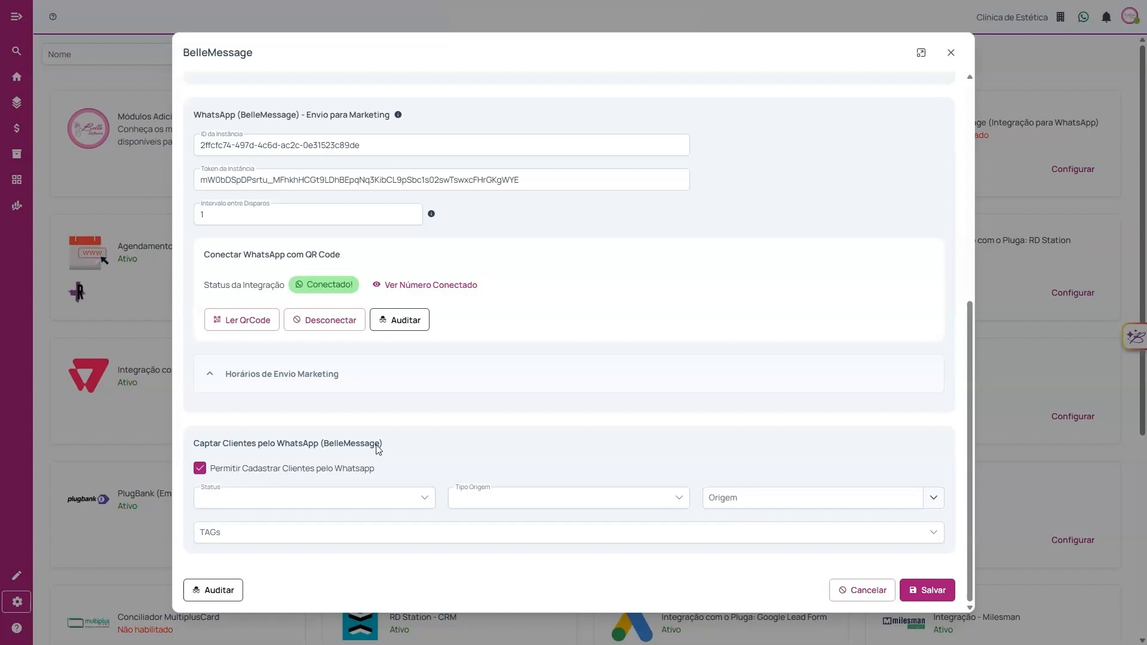
pyautogui.click(371, 493)
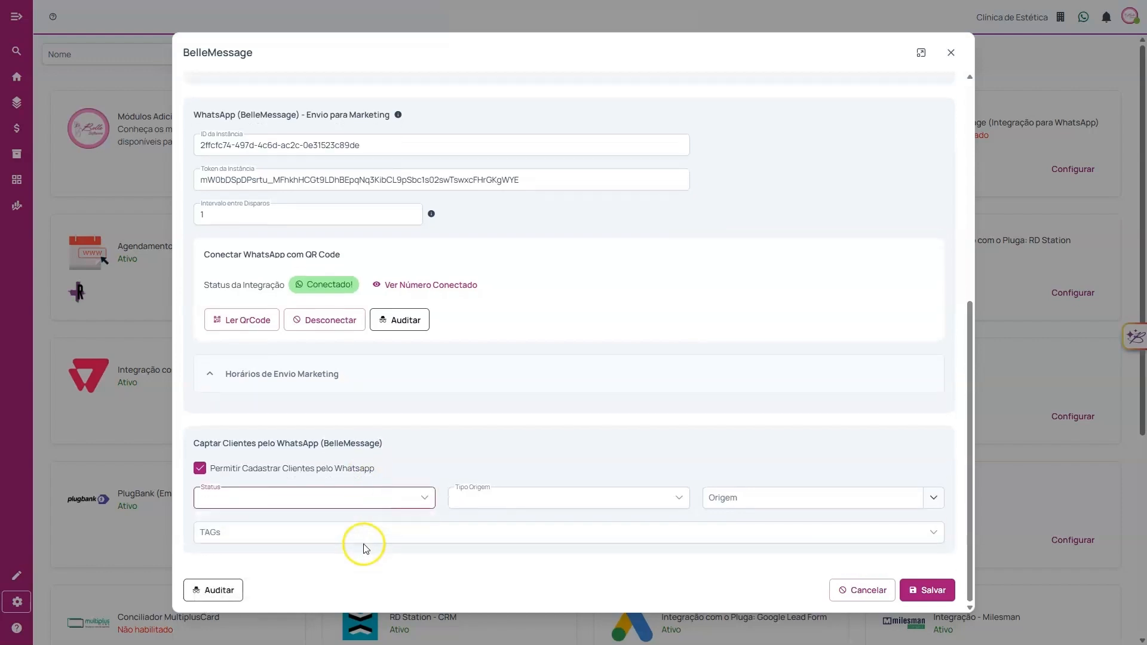
pyautogui.click(388, 494)
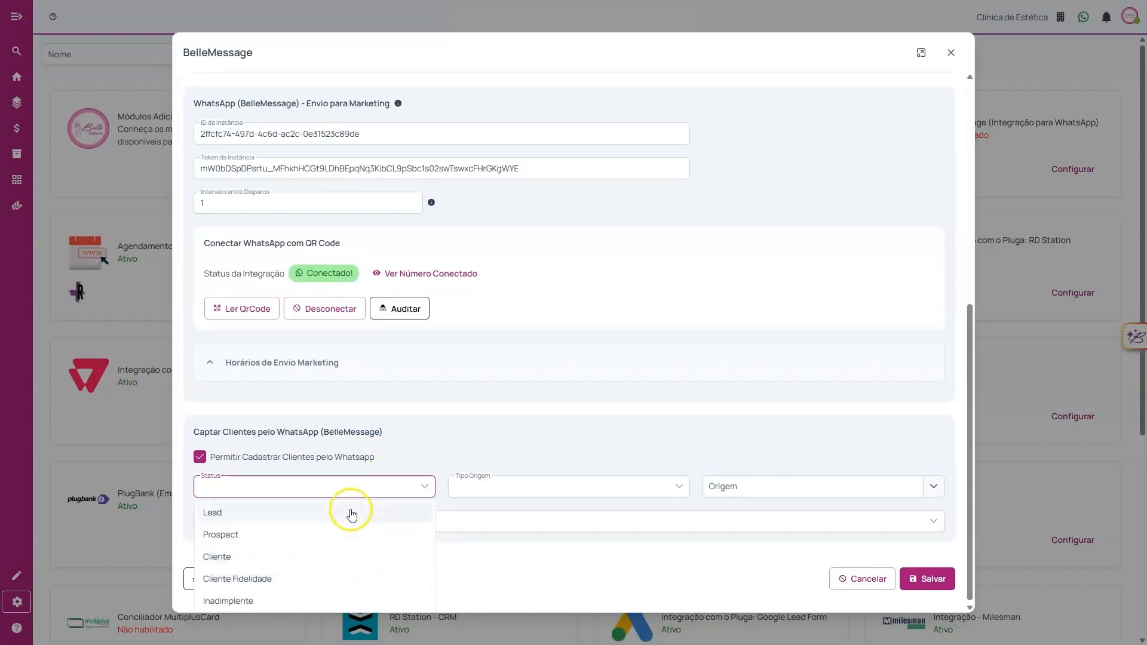
# Step: Set Tipo Origem to Campanha for clients captured through WhatsApp, checking the Origem field
pyautogui.click(503, 493)
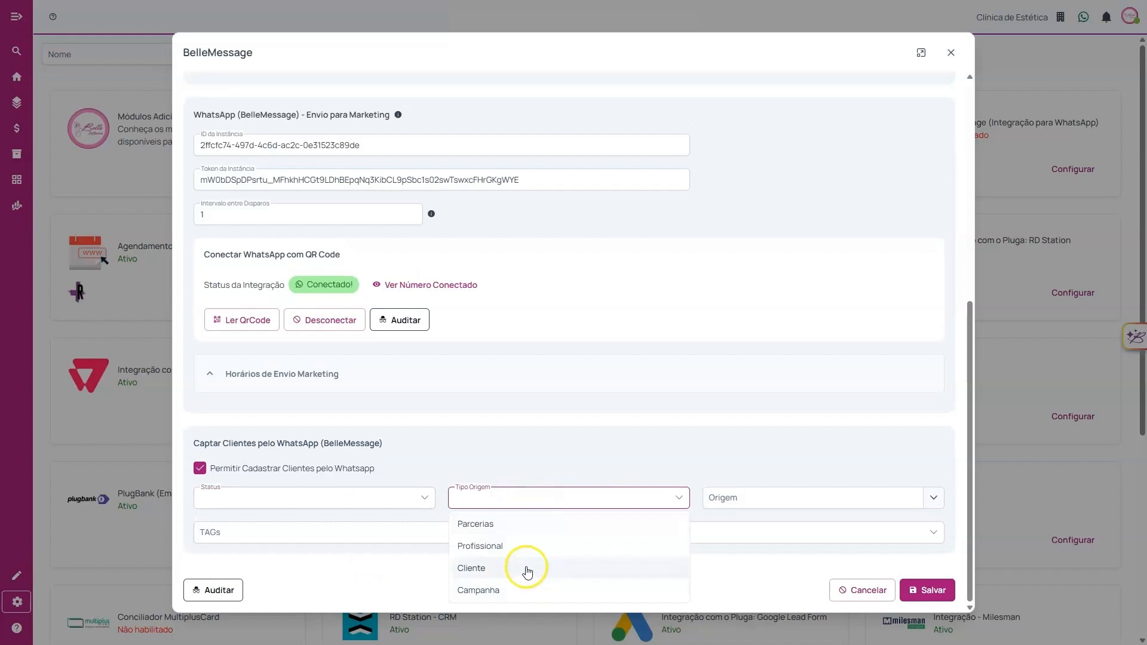
pyautogui.click(874, 499)
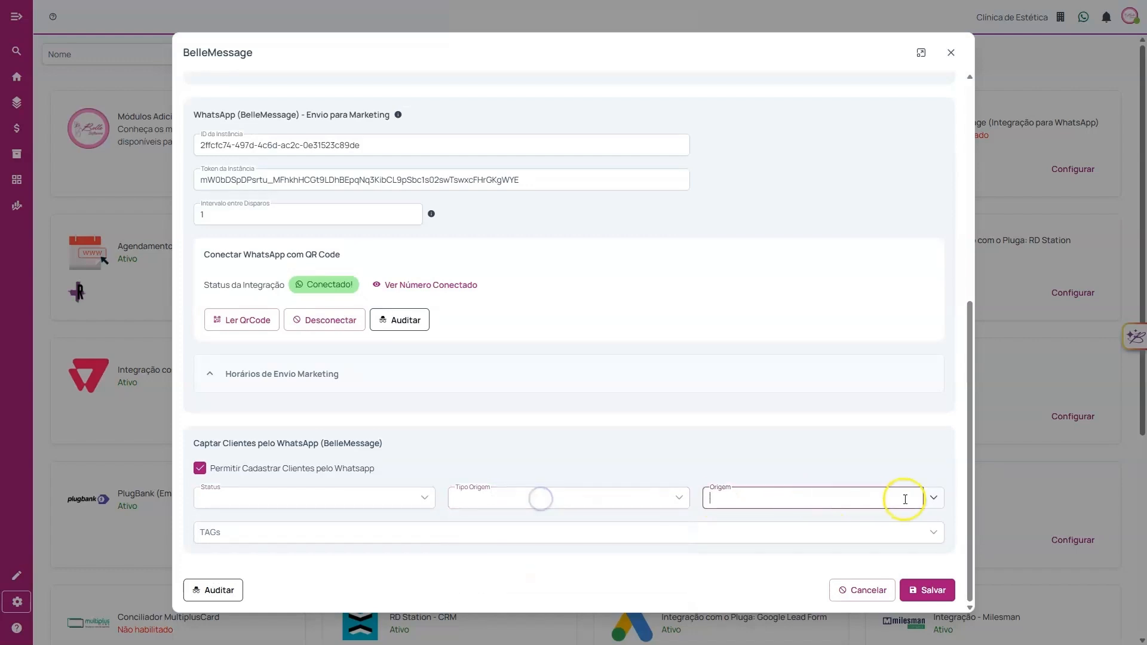
pyautogui.click(633, 498)
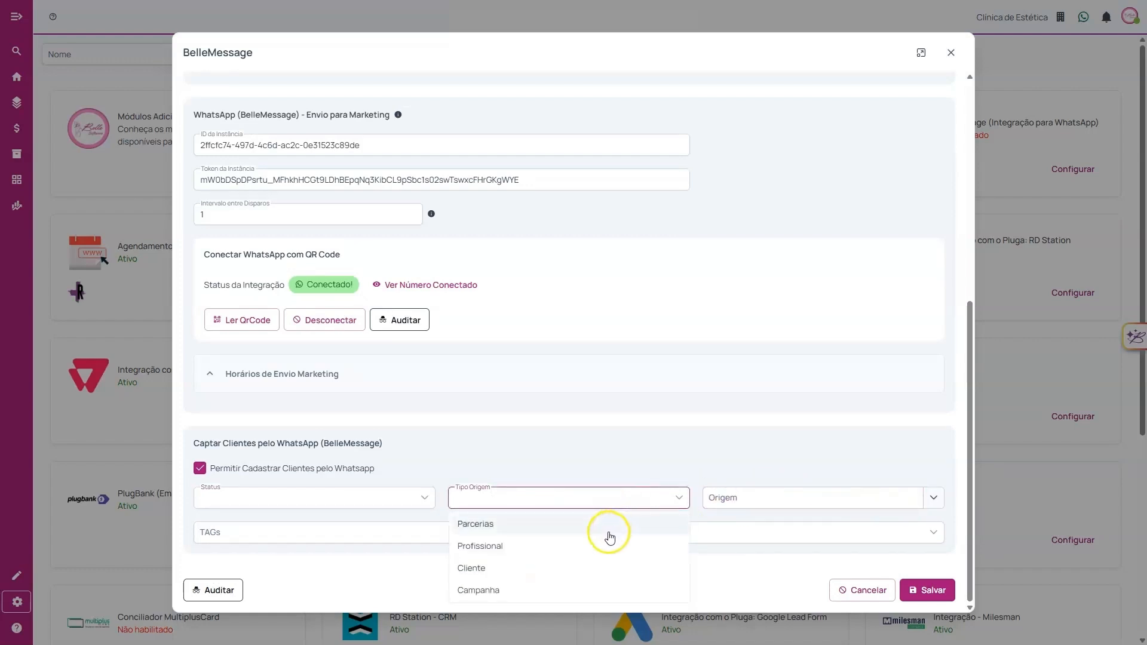
pyautogui.click(600, 590)
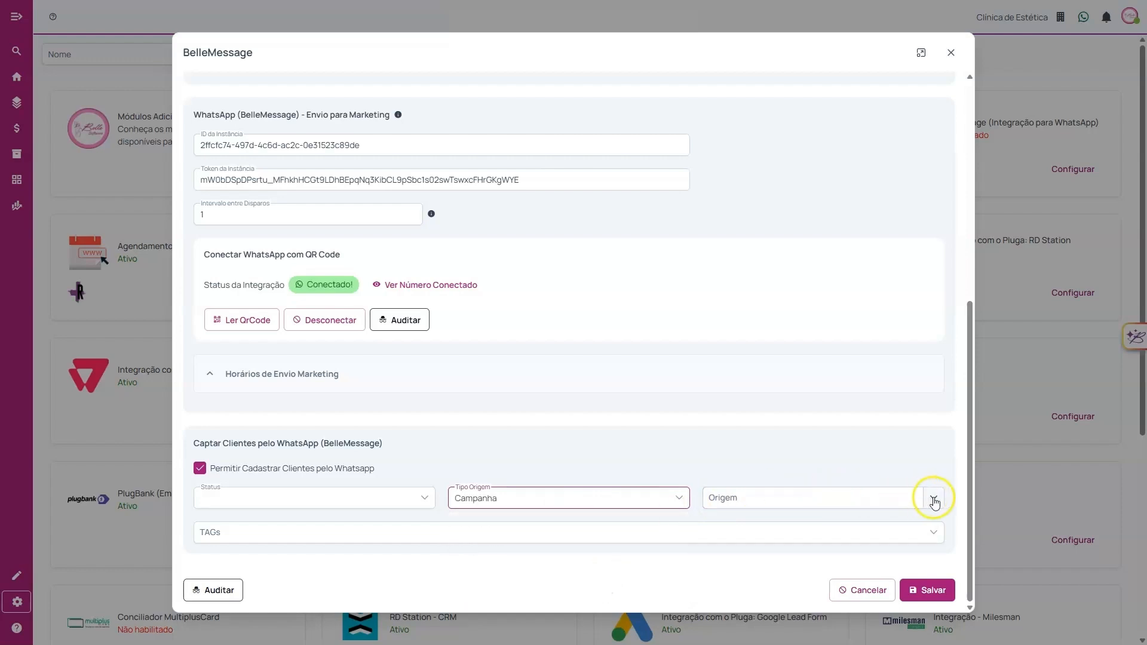
pyautogui.click(628, 498)
pyautogui.click(628, 471)
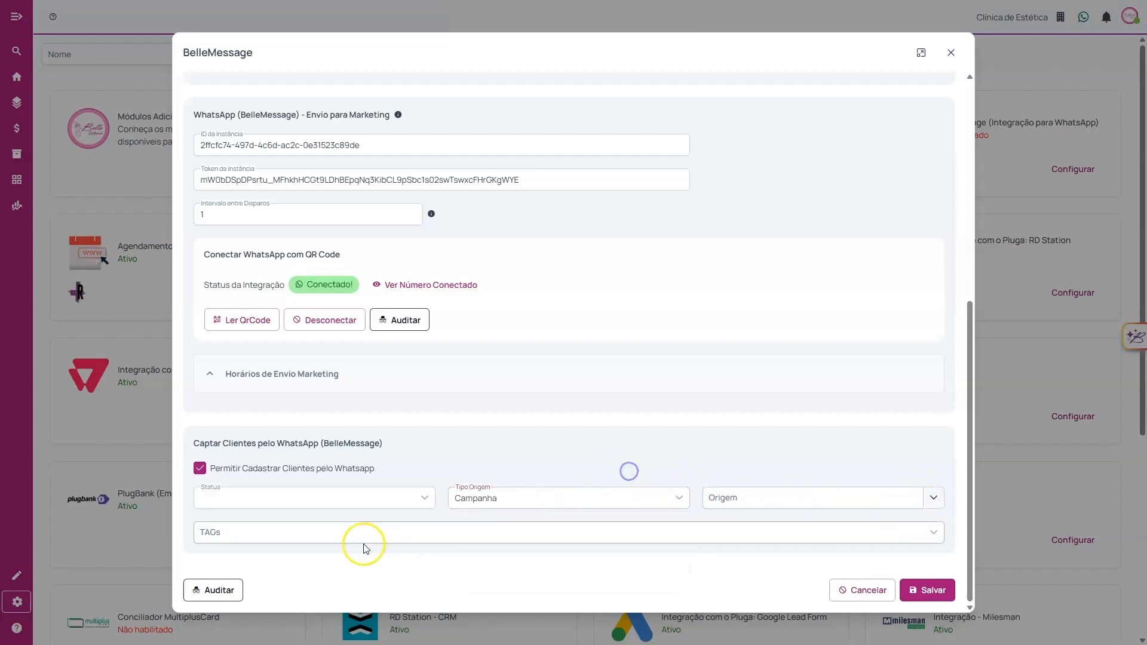
# Step: Review the TAGs available for clients captured through WhatsApp, leaving all of them unselected
pyautogui.click(926, 534)
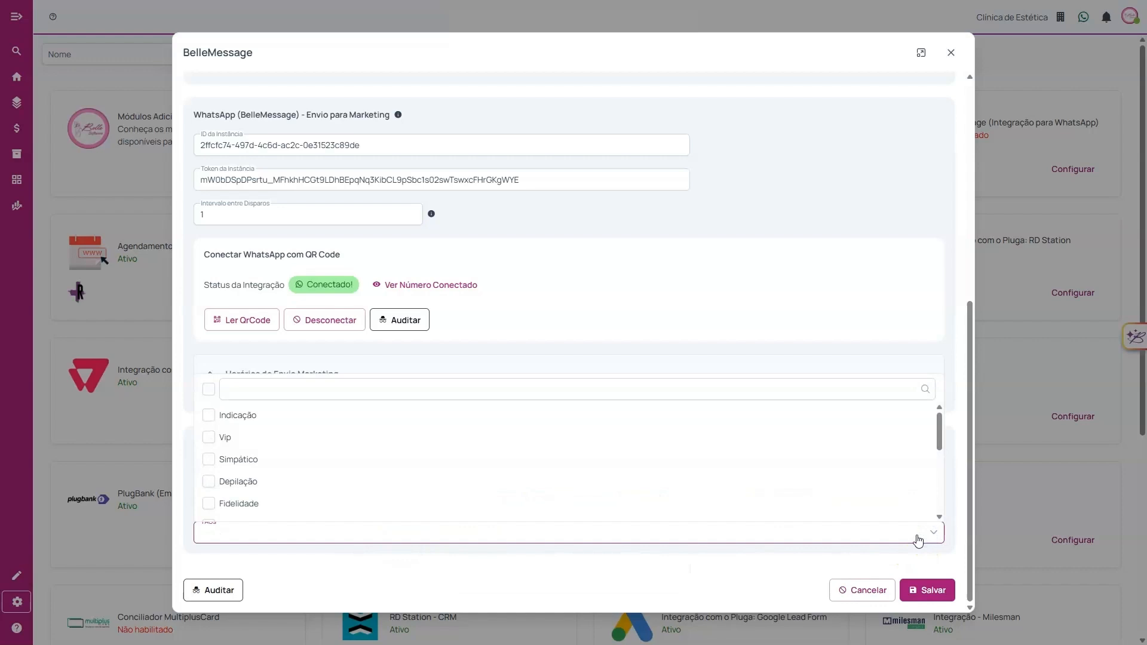
pyautogui.scroll(-1, 565, 520)
pyautogui.scroll(1, 599, 464)
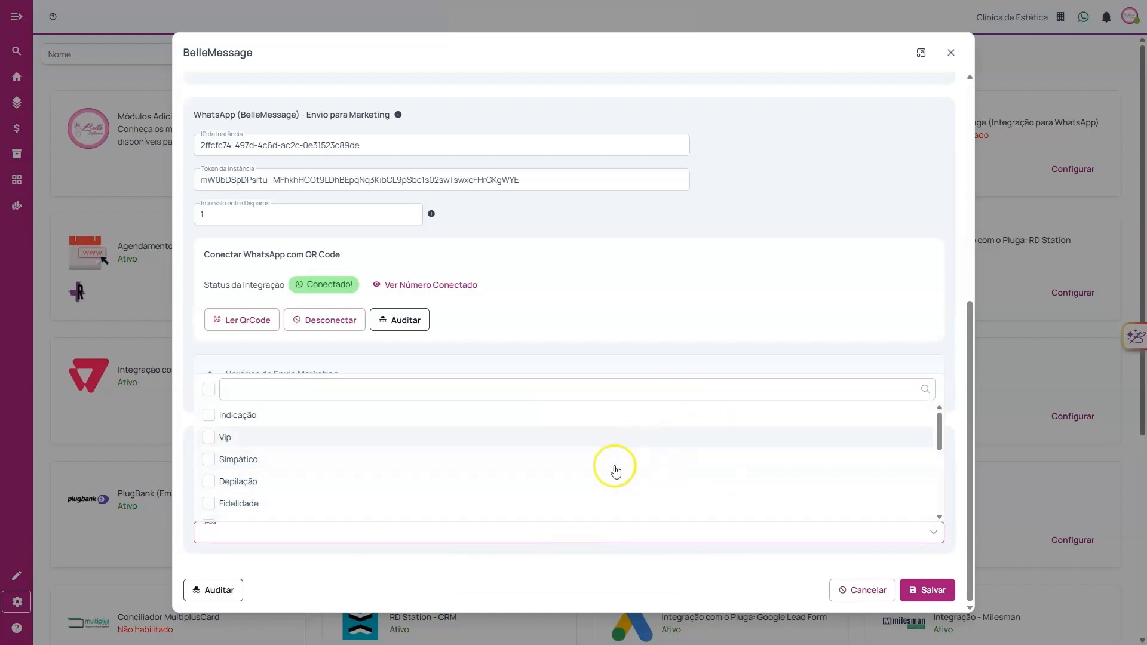
pyautogui.scroll(-1, 717, 502)
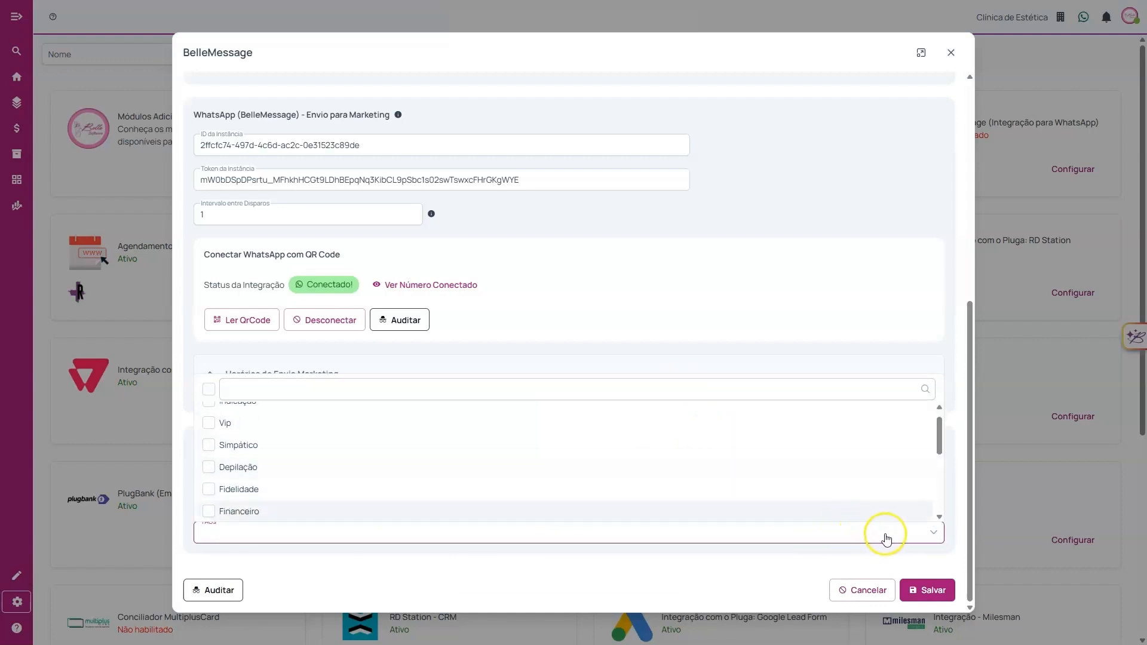
pyautogui.click(938, 542)
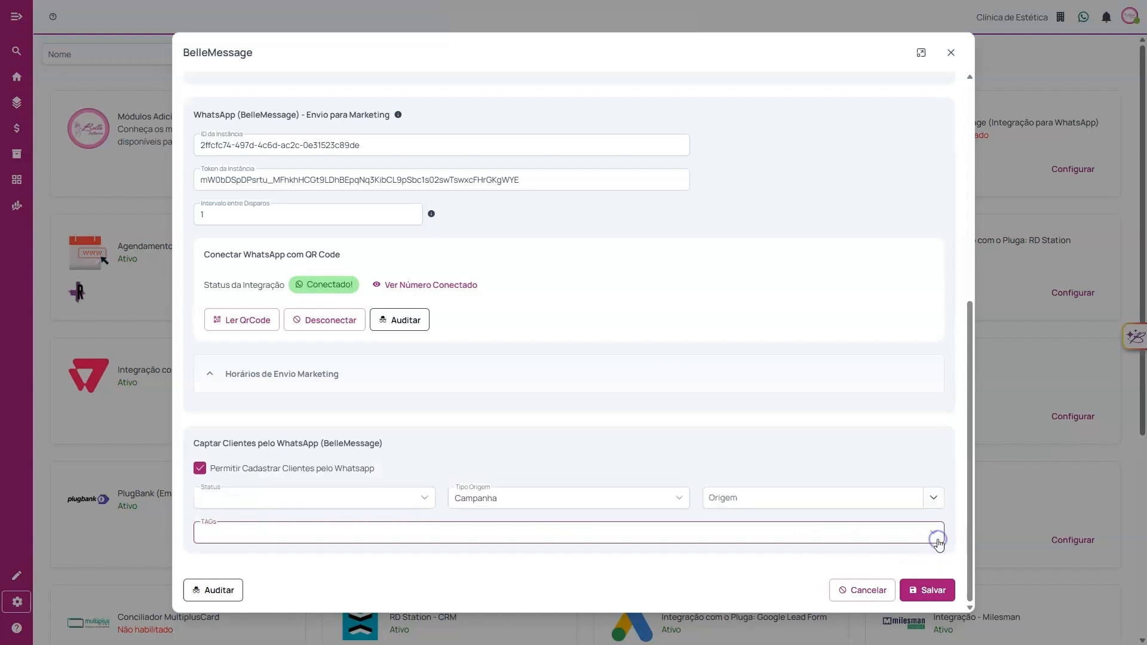
pyautogui.click(952, 516)
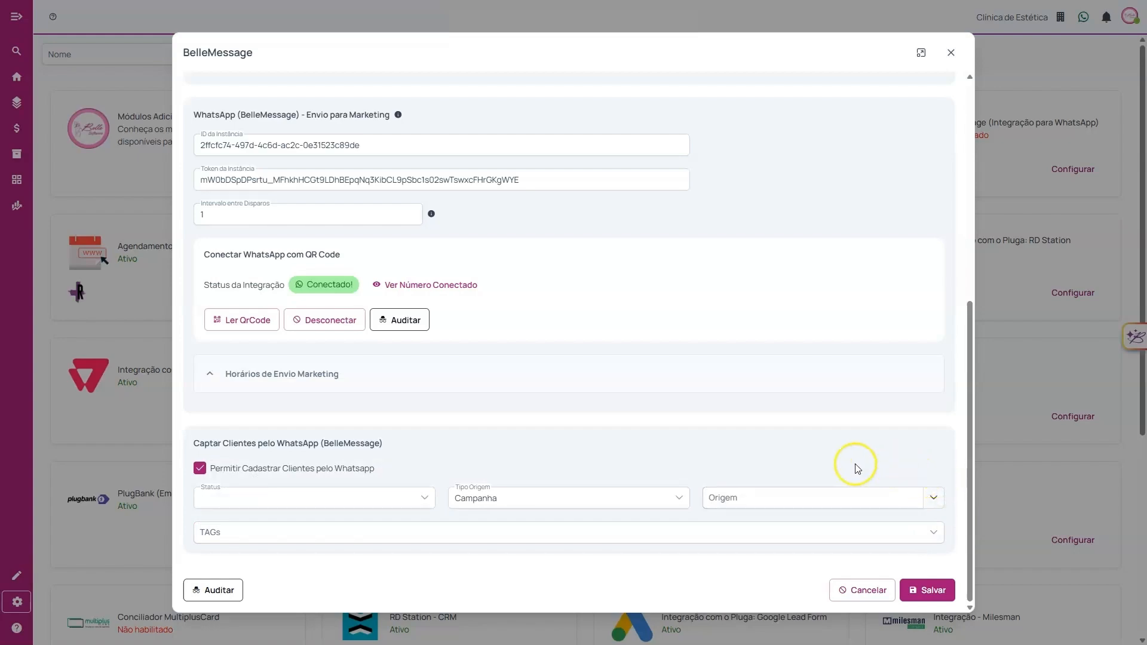
# Step: Look over the BelleMessage configuration again, from Integração Ativa down to Captar Clientes pelo WhatsApp
pyautogui.scroll(6, 831, 468)
pyautogui.scroll(-8, 831, 467)
pyautogui.scroll(8, 830, 466)
pyautogui.scroll(-6, 828, 464)
pyautogui.scroll(6, 830, 459)
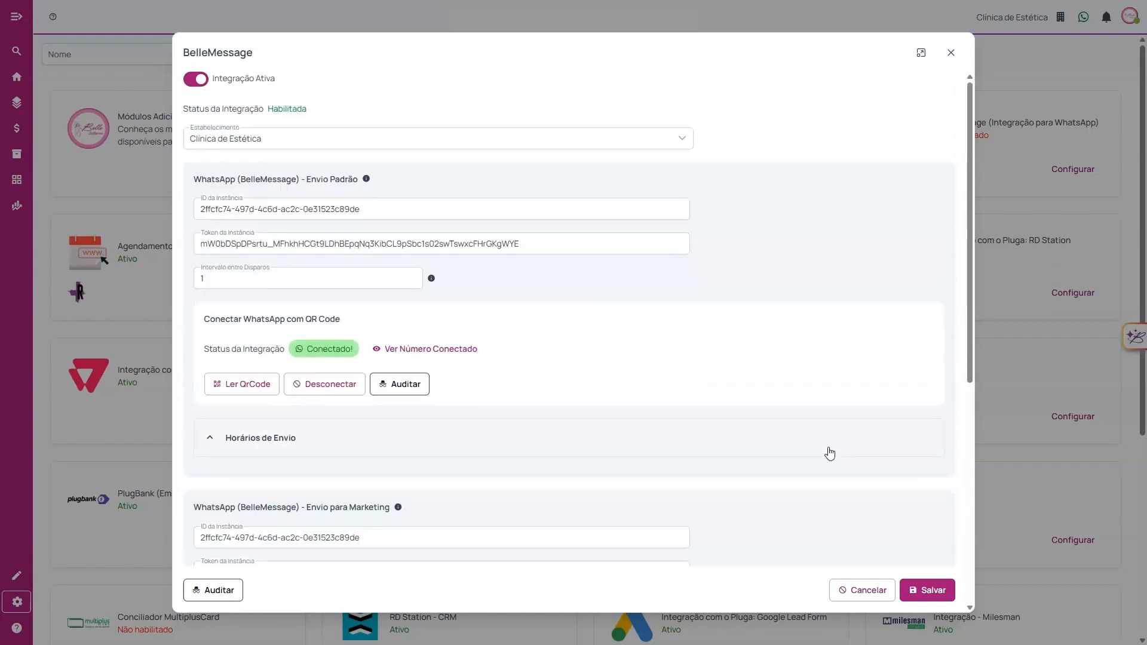
pyautogui.scroll(-6, 830, 454)
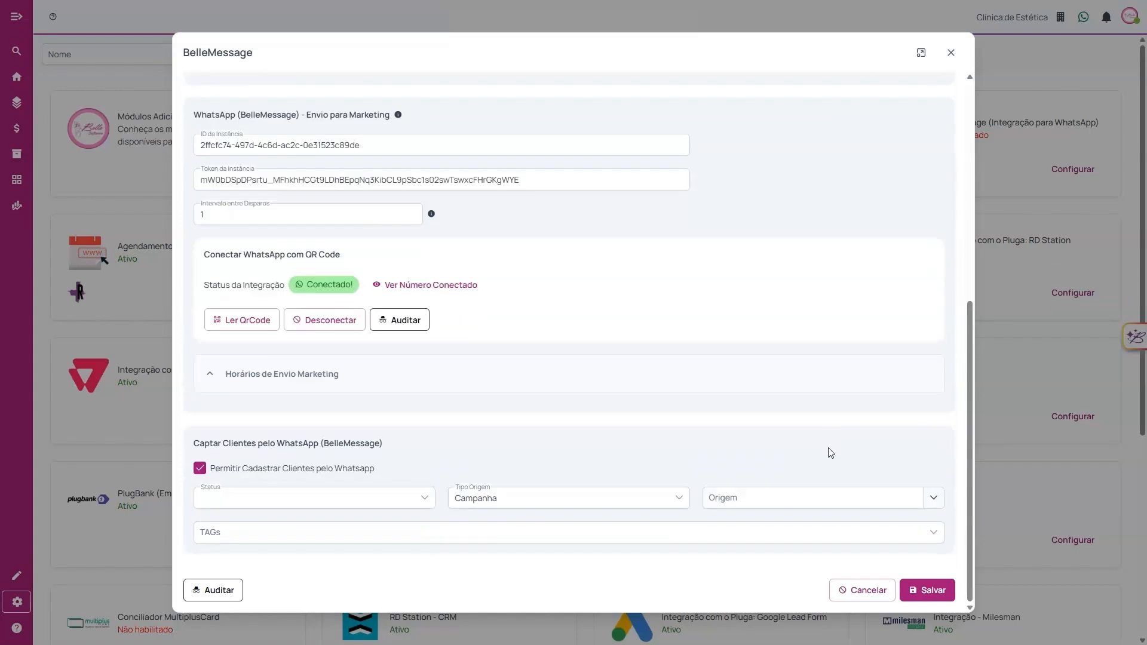
pyautogui.scroll(6, 827, 451)
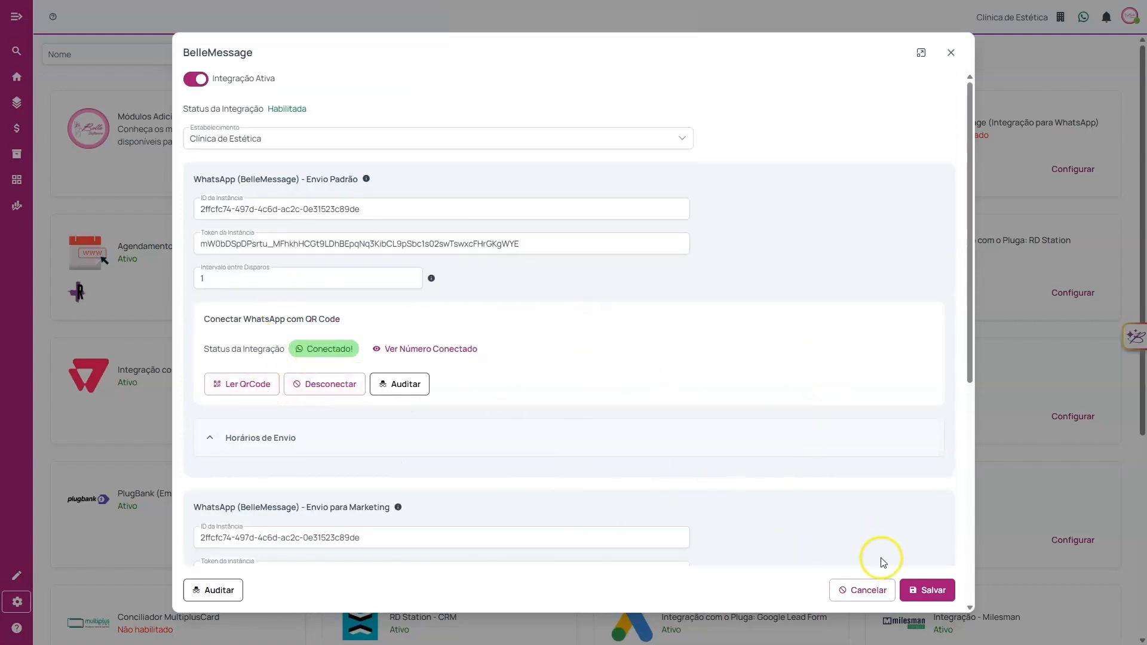
# Step: Cancel the BelleMessage configuration without saving and look over the list of integrations
pyautogui.click(862, 584)
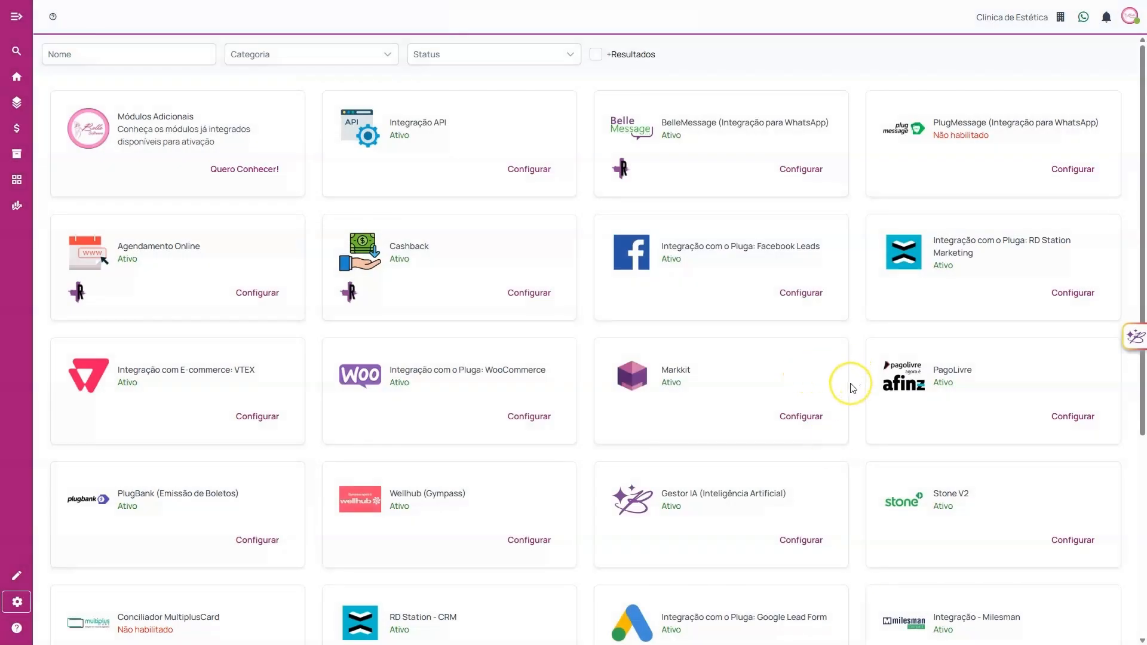
pyautogui.scroll(-5, 852, 384)
pyautogui.scroll(5, 853, 388)
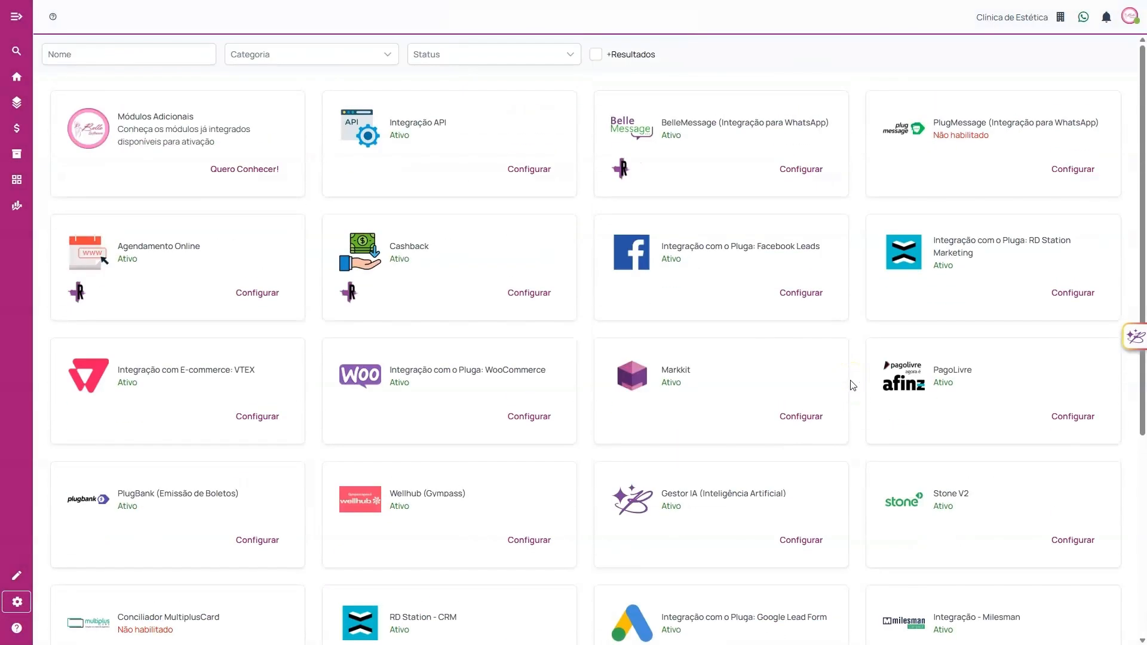